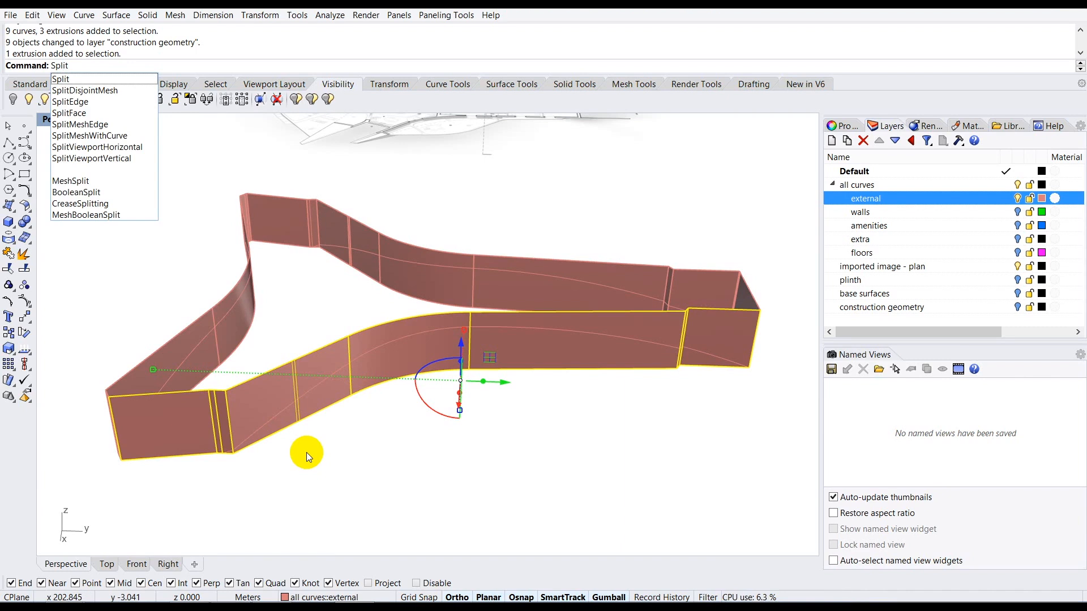
# Step: Split the selected curved front wall with the arched curve on its face and check the resulting pieces
pyautogui.click(84, 79)
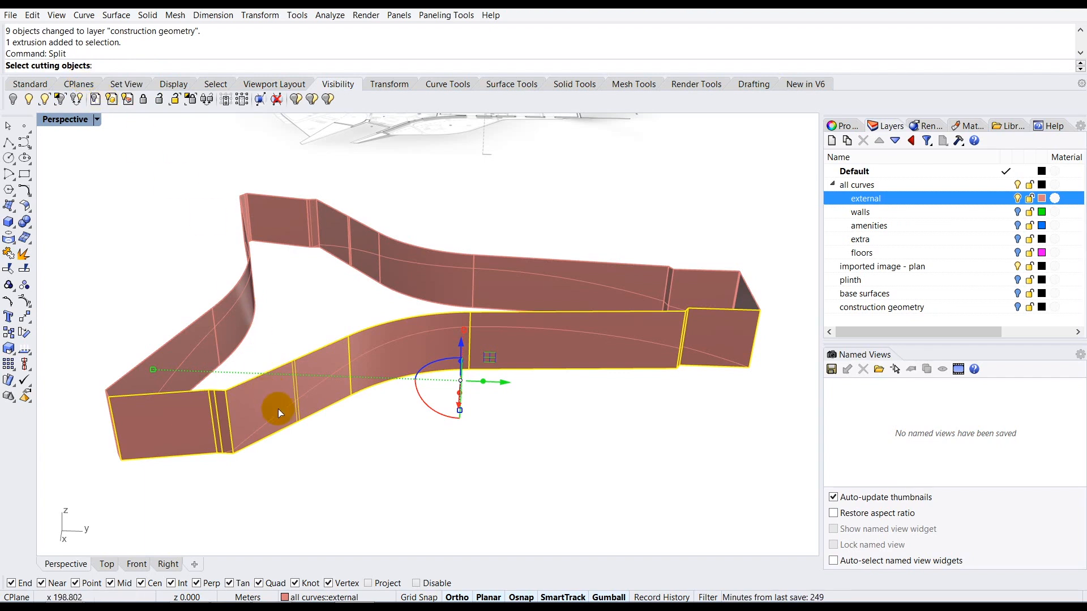
pyautogui.scroll(2, 278, 409)
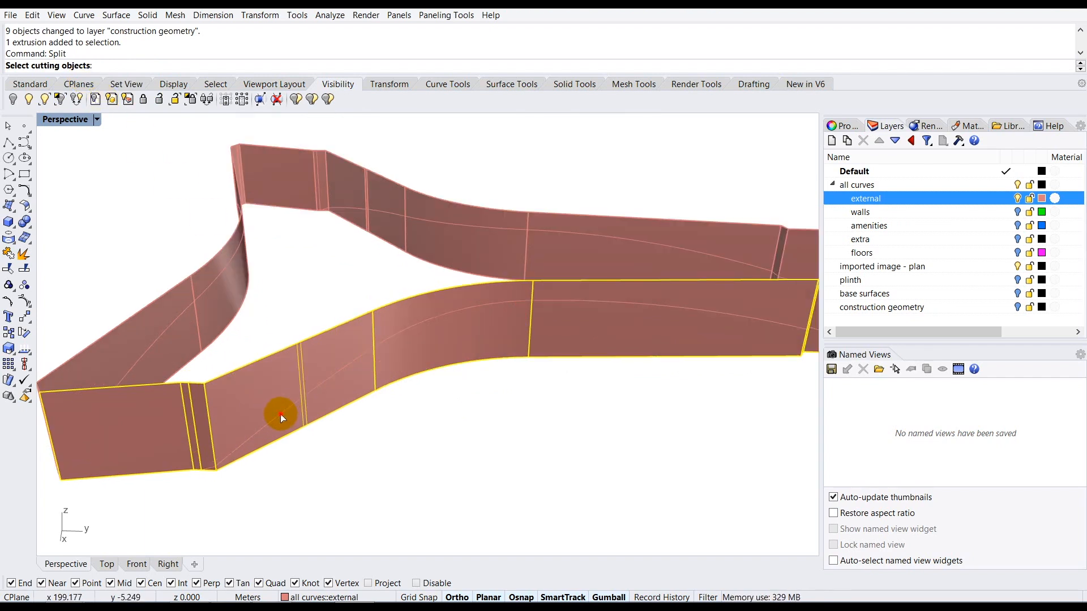
pyautogui.click(281, 414)
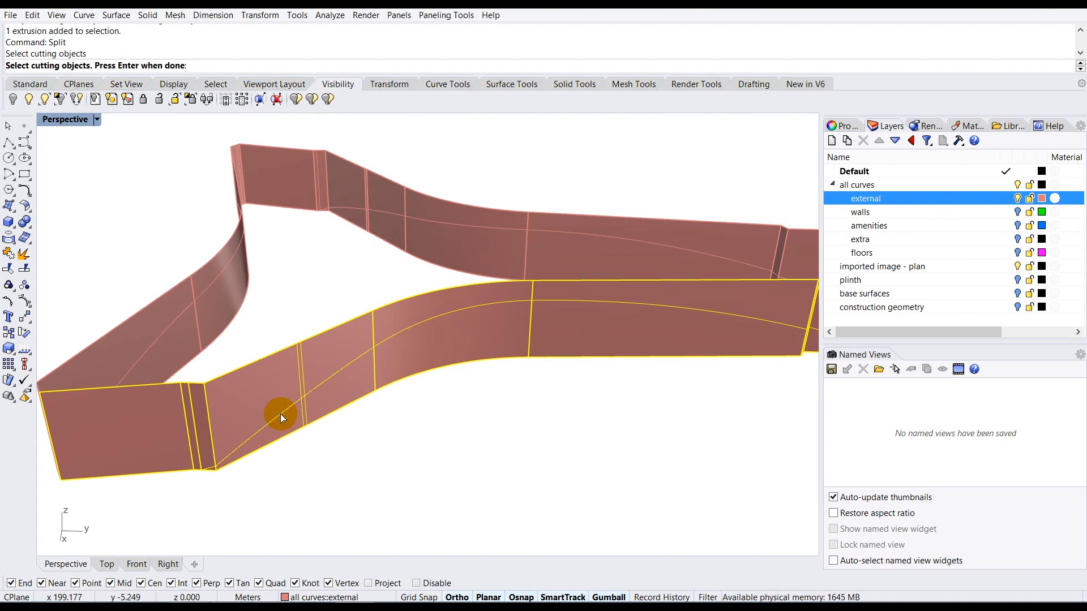
pyautogui.press('Return')
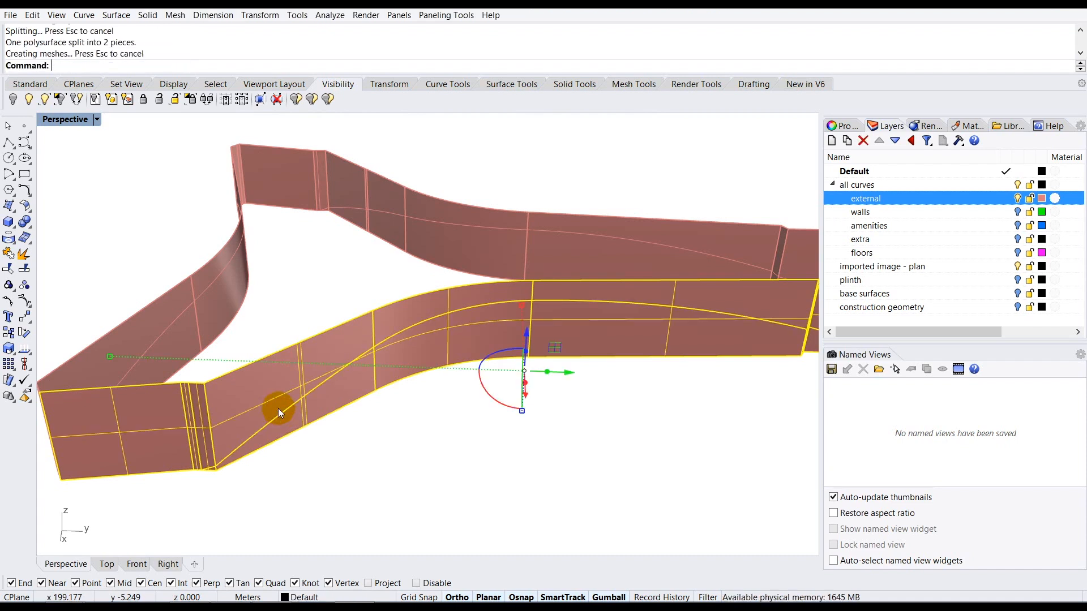
pyautogui.click(294, 450)
pyautogui.moveTo(308, 440); pyautogui.dragTo(270, 395, button='right')
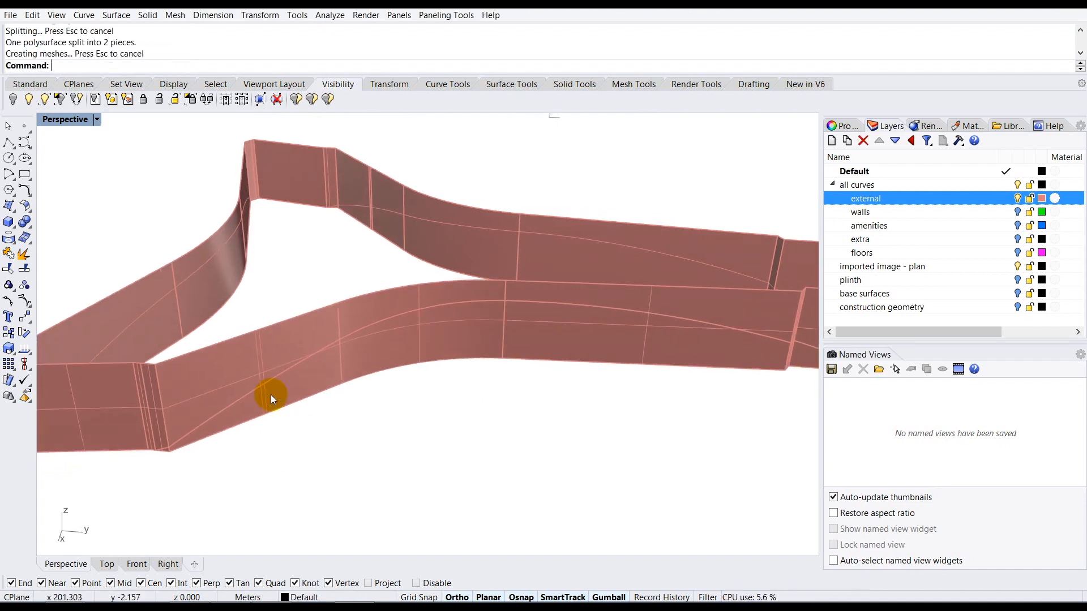
pyautogui.click(258, 367)
pyautogui.scroll(-5, 249, 371)
pyautogui.scroll(5, 515, 340)
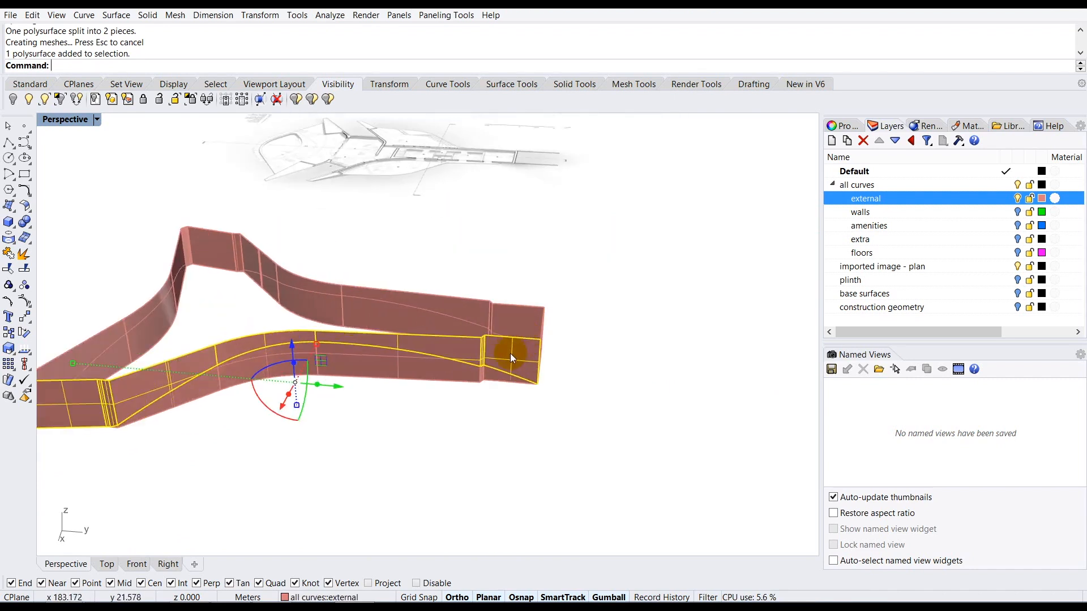
pyautogui.click(415, 413)
pyautogui.moveTo(416, 413); pyautogui.dragTo(462, 384, button='right')
pyautogui.click(445, 433)
# Step: Split the curved wall on the opposite side with the arched curve running across its face and check the pieces
pyautogui.moveTo(335, 379); pyautogui.dragTo(476, 389, button='right')
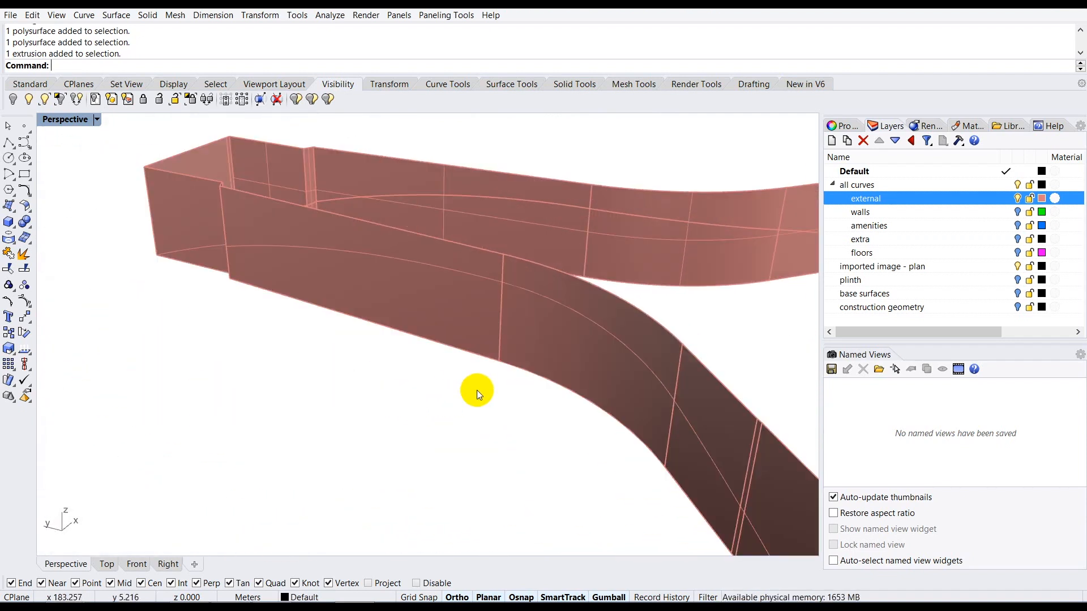
pyautogui.click(499, 318)
pyautogui.write('Split')
pyautogui.rightClick(500, 321)
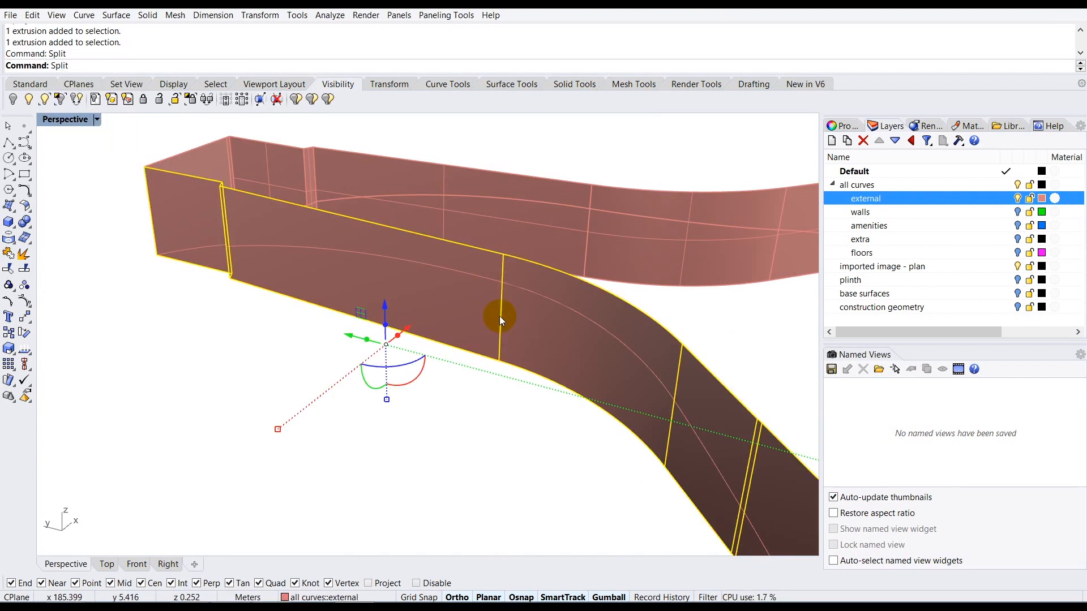
pyautogui.moveTo(413, 348); pyautogui.dragTo(439, 353, button='right')
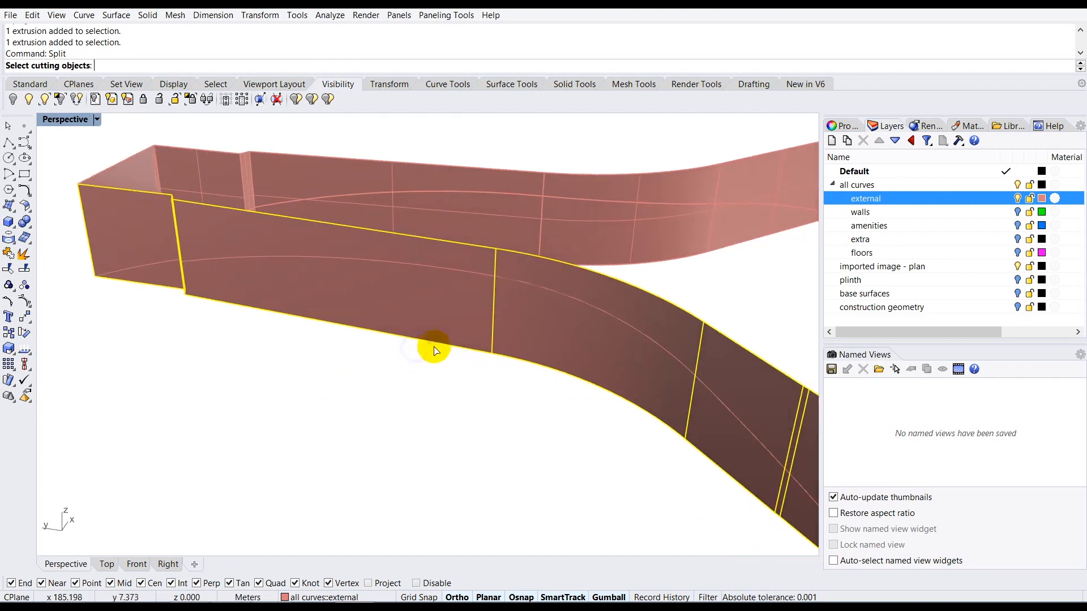
pyautogui.click(431, 267)
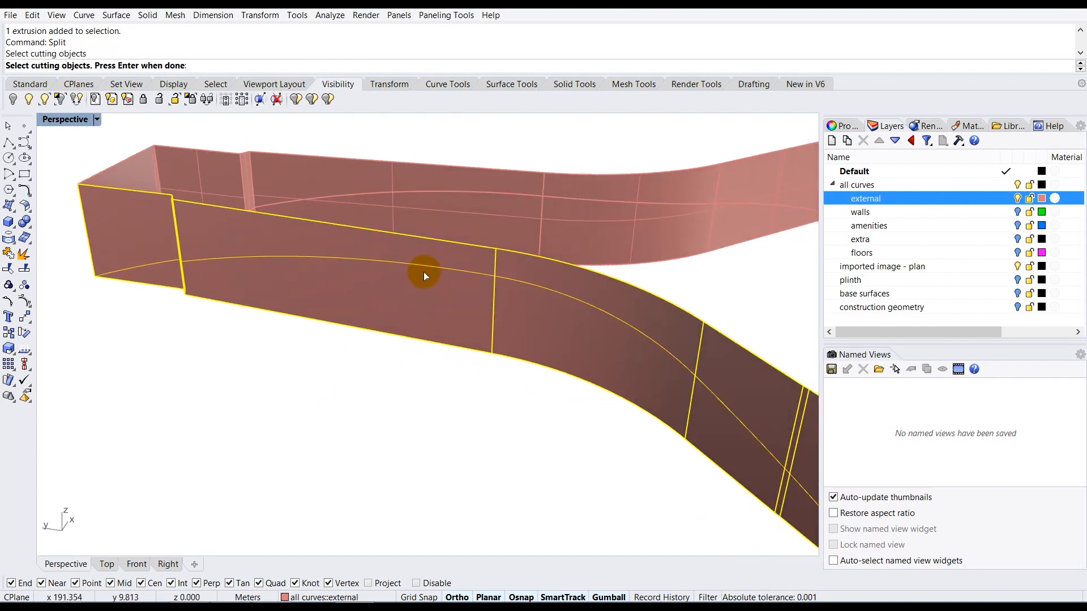
pyautogui.rightClick(423, 272)
pyautogui.click(385, 369)
pyautogui.moveTo(304, 361); pyautogui.dragTo(369, 315, button='right')
pyautogui.click(372, 309)
pyautogui.click(279, 360)
# Step: Split the third curved wall with its own arched curve and check the two pieces
pyautogui.scroll(-4, 300, 359)
pyautogui.moveTo(365, 353); pyautogui.dragTo(311, 347, button='right')
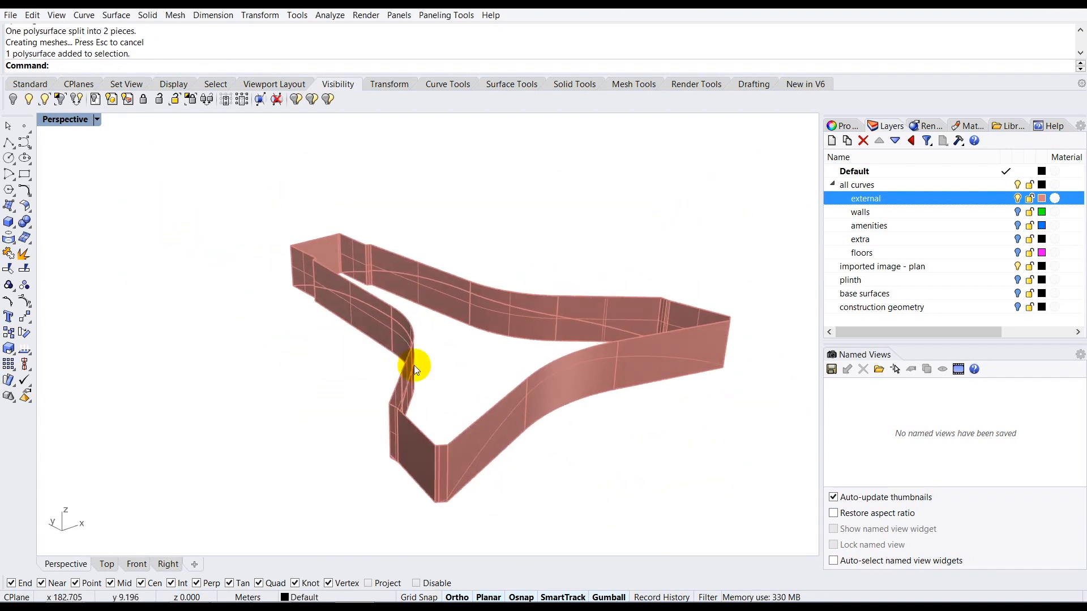
pyautogui.scroll(3, 555, 396)
pyautogui.moveTo(555, 396); pyautogui.dragTo(521, 384, button='right')
pyautogui.click(521, 385)
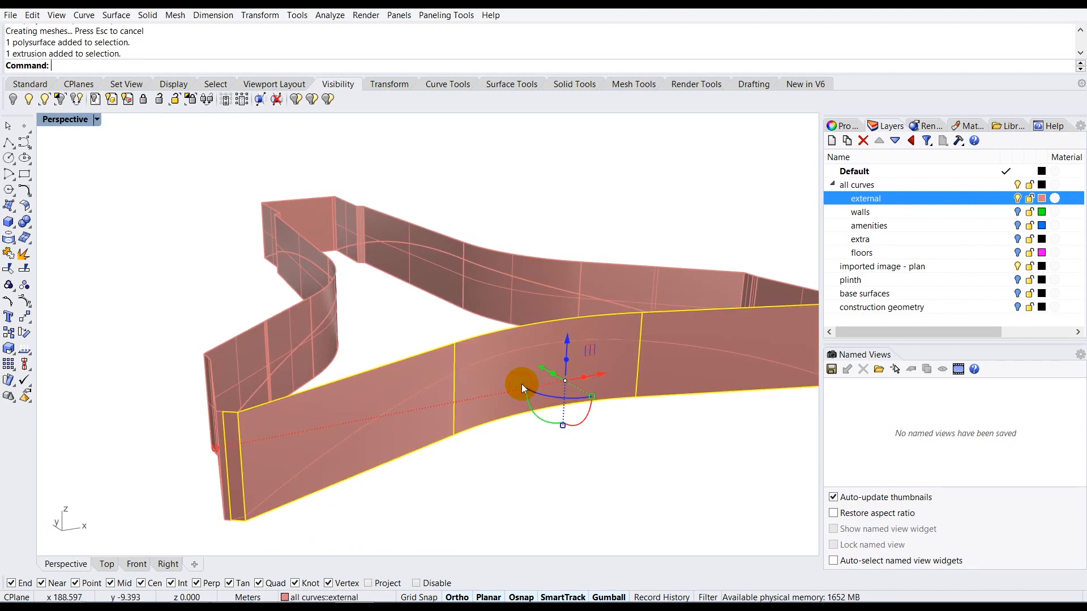
pyautogui.write('plit')
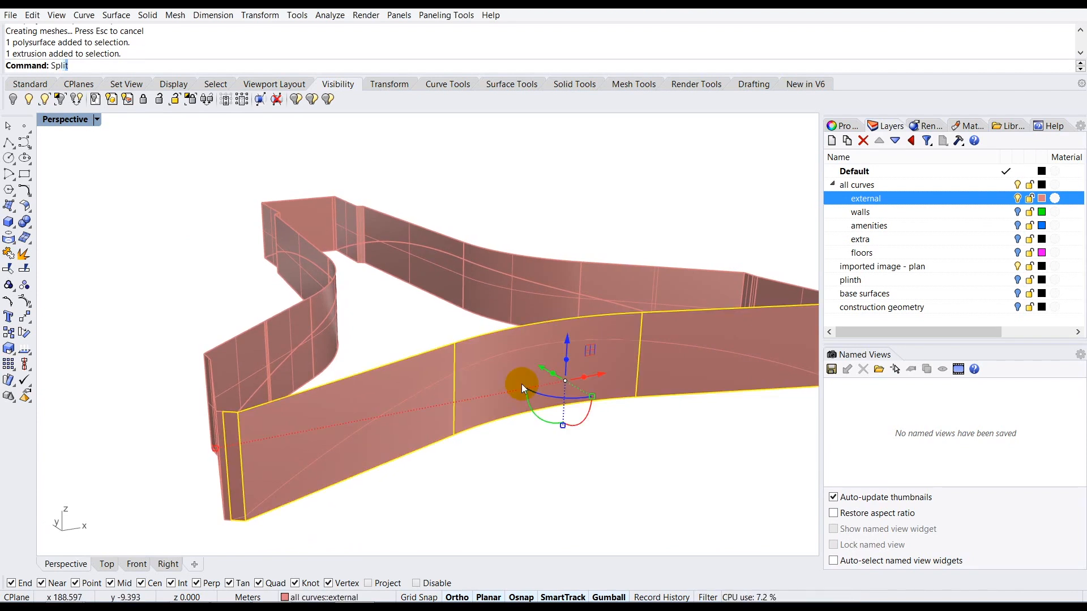
pyautogui.press('Return')
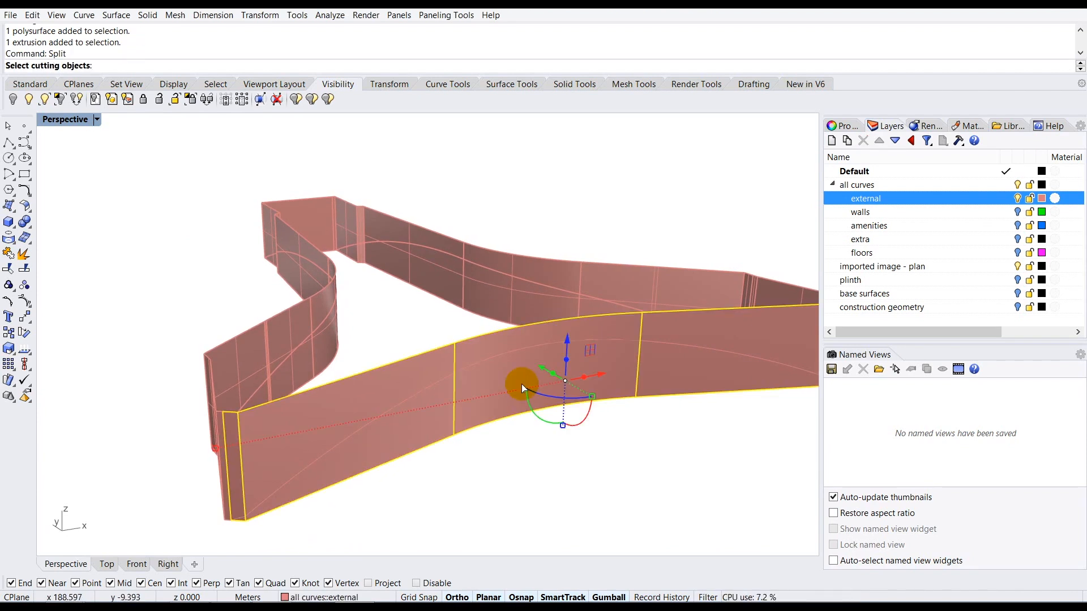
pyautogui.click(474, 364)
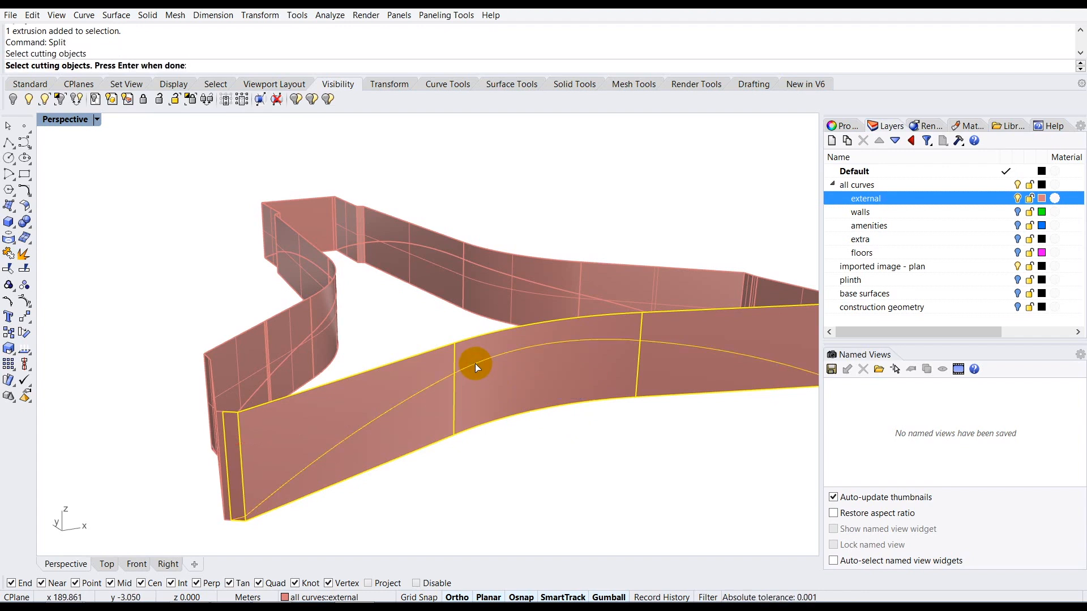
pyautogui.rightClick(475, 364)
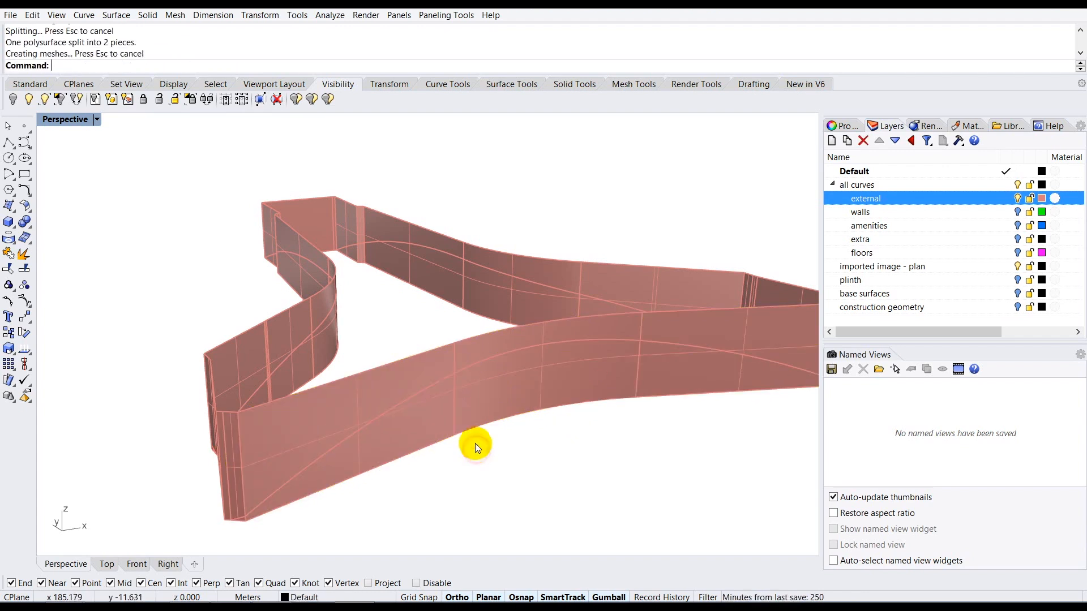
pyautogui.moveTo(474, 403); pyautogui.dragTo(443, 397, button='right')
pyautogui.click(283, 372)
pyautogui.moveTo(283, 372); pyautogui.dragTo(478, 294, button='right')
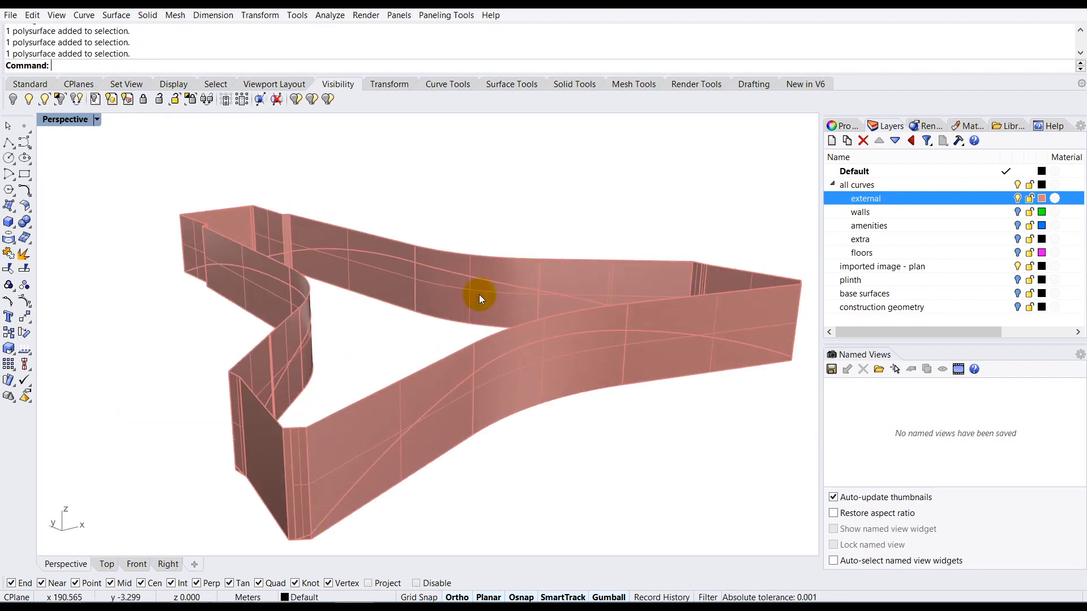
# Step: Select the upper split pieces of the curved walls, starting with the third wall, along with adjoining end-wall extrusions
pyautogui.moveTo(413, 364); pyautogui.dragTo(407, 385, button='right')
pyautogui.click(333, 412)
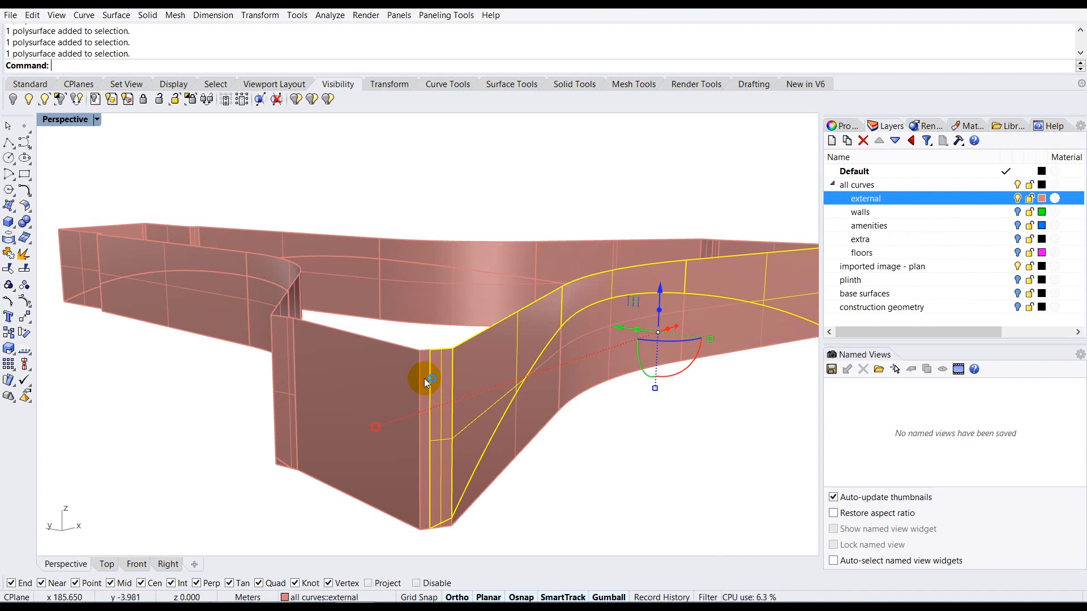
pyautogui.click(425, 378)
pyautogui.click(395, 315)
pyautogui.scroll(3, 416, 360)
pyautogui.moveTo(437, 359); pyautogui.dragTo(482, 335, button='right')
pyautogui.click(270, 429)
pyautogui.click(583, 358)
pyautogui.scroll(-3, 471, 351)
pyautogui.scroll(7, 297, 395)
pyautogui.keyDown('shift'); pyautogui.click(368, 332); pyautogui.keyUp('shift')
pyautogui.keyDown('shift'); pyautogui.click(310, 342); pyautogui.keyUp('shift')
pyautogui.scroll(-7, 389, 345)
pyautogui.scroll(6, 482, 334)
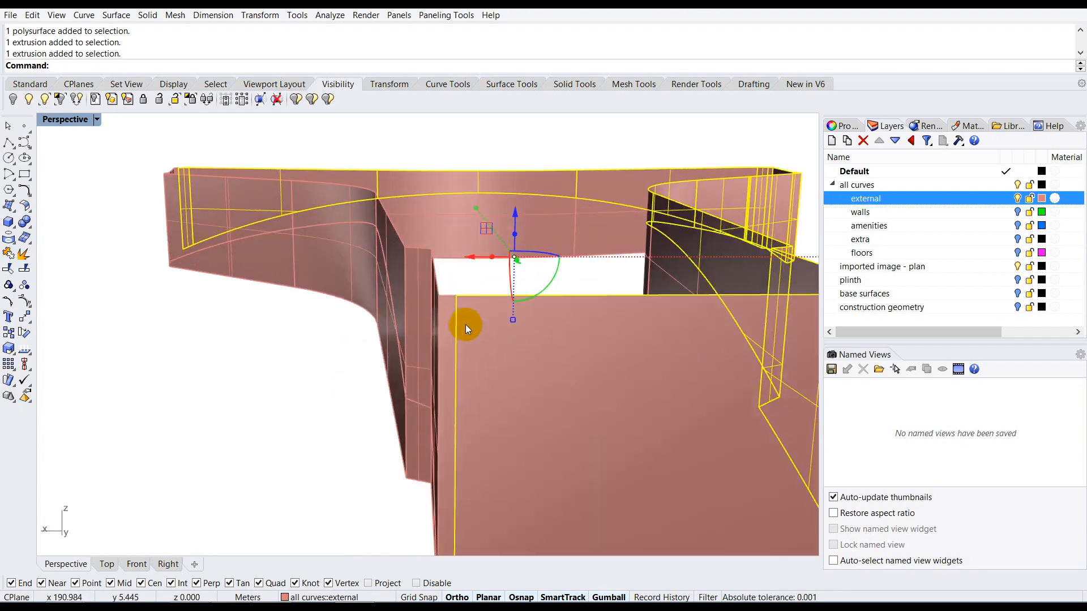
# Step: Add the remaining upper wall piece and end-wall extrusions to the selection and group all selected objects
pyautogui.keyDown('shift'); pyautogui.click(447, 312); pyautogui.keyUp('shift')
pyautogui.moveTo(390, 349); pyautogui.dragTo(589, 374, button='right')
pyautogui.scroll(-5, 439, 352)
pyautogui.keyDown('shift'); pyautogui.click(563, 400); pyautogui.keyUp('shift')
pyautogui.scroll(-4, 512, 399)
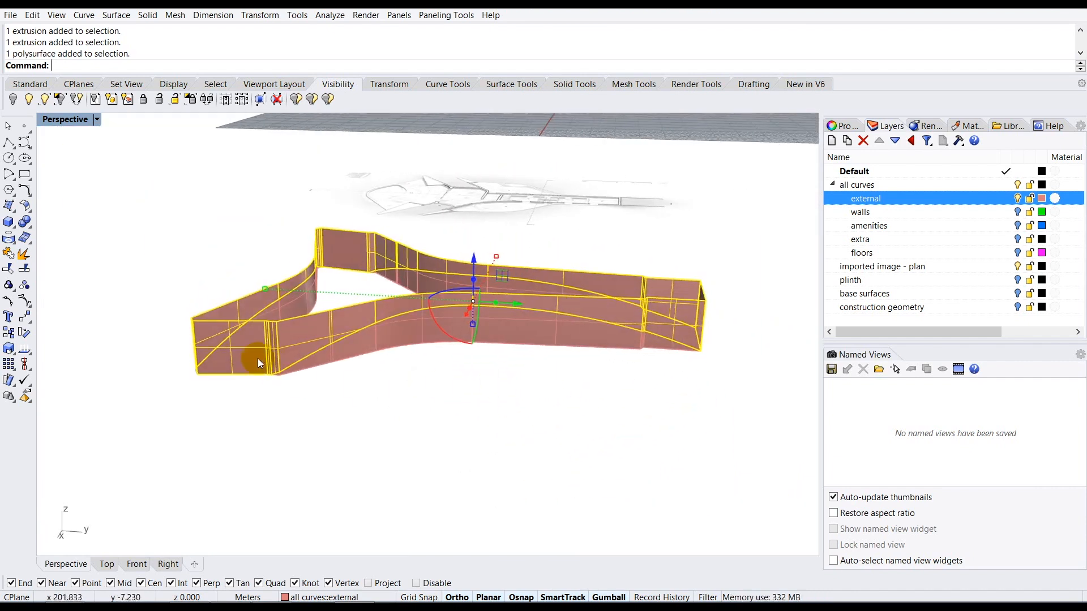
pyautogui.scroll(8, 209, 332)
pyautogui.moveTo(223, 335); pyautogui.dragTo(264, 338, button='right')
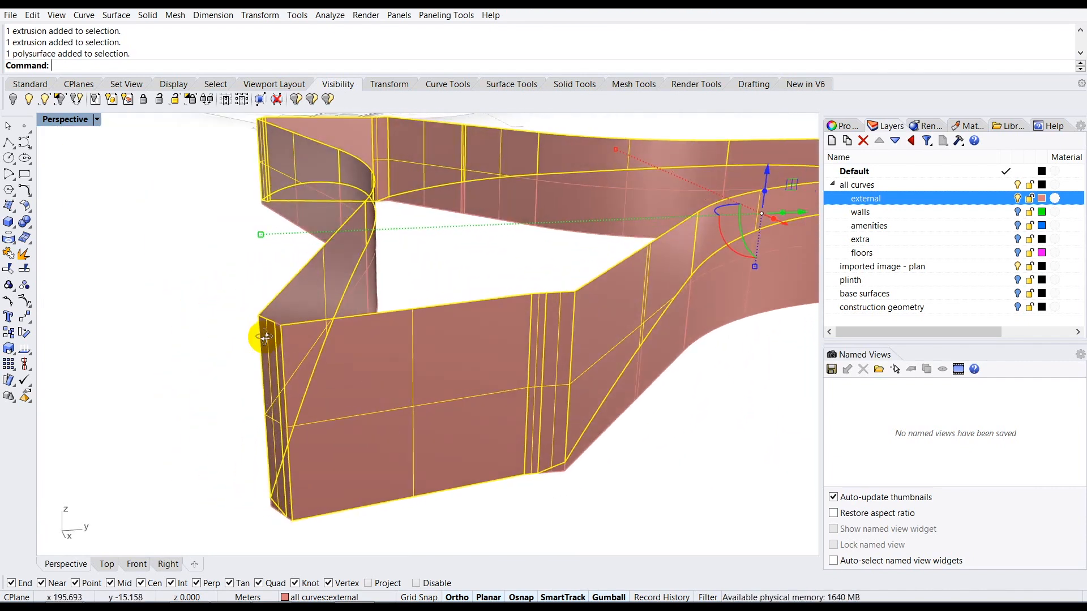
pyautogui.scroll(3, 274, 337)
pyautogui.keyDown('shift'); pyautogui.click(280, 321); pyautogui.keyUp('shift')
pyautogui.scroll(-6, 294, 363)
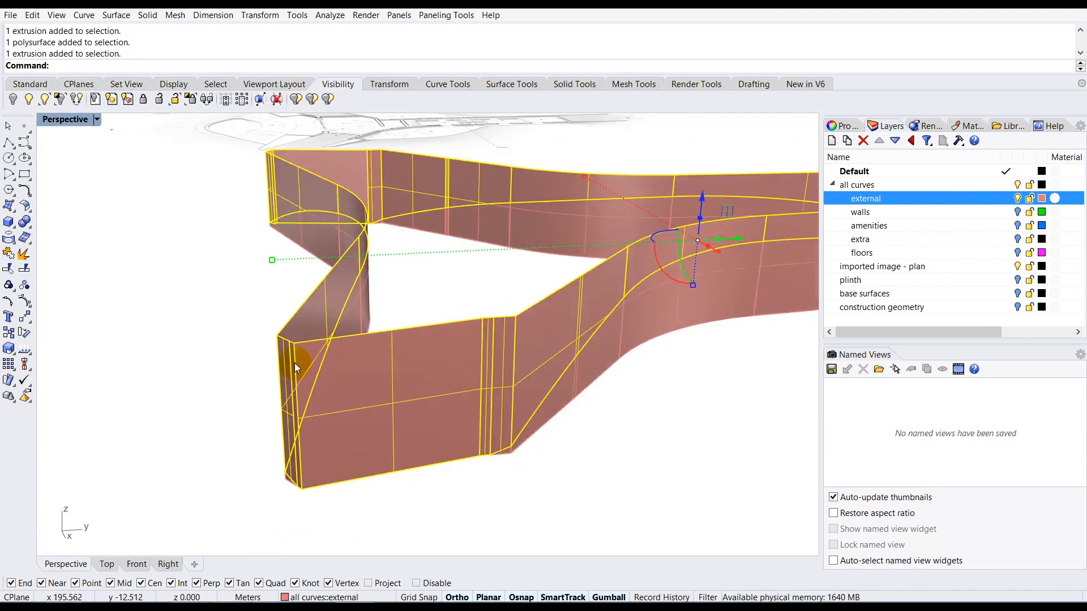
pyautogui.scroll(-6, 176, 368)
pyautogui.scroll(2, 342, 338)
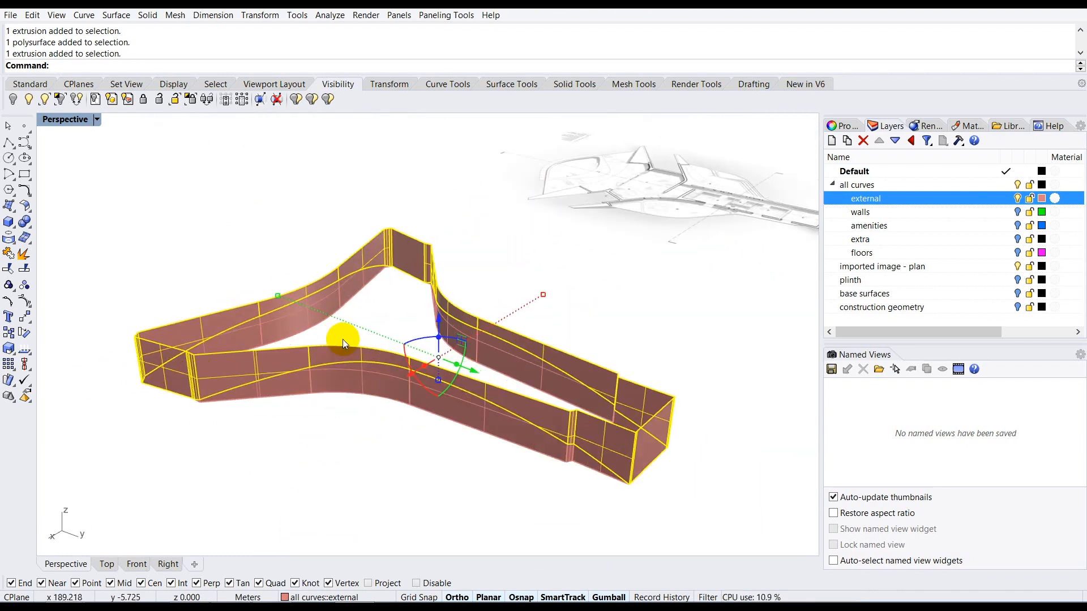
pyautogui.write('Group')
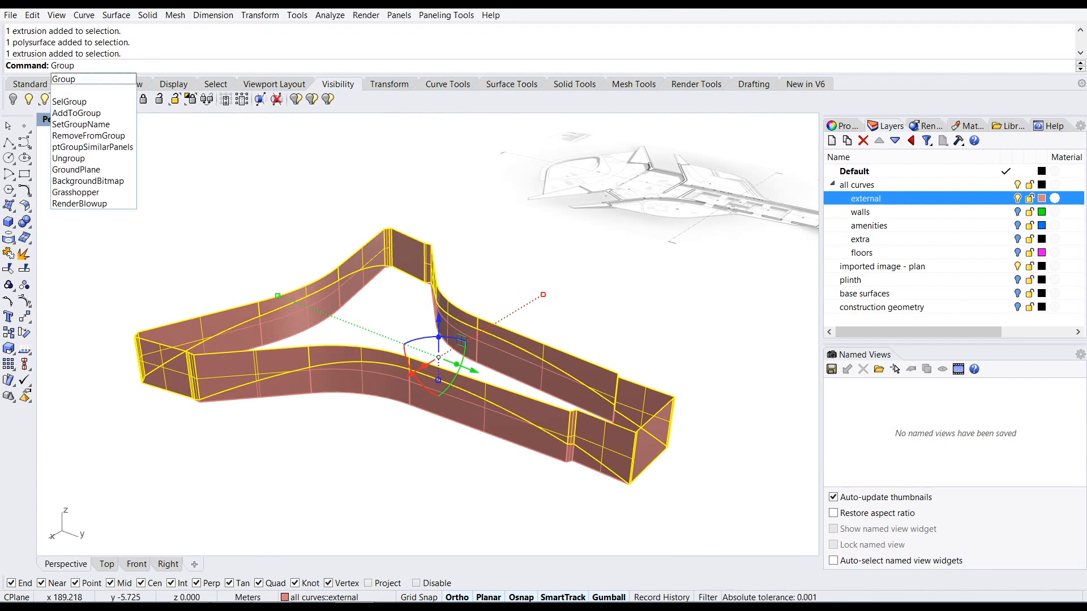
pyautogui.press('Return')
pyautogui.click(341, 337)
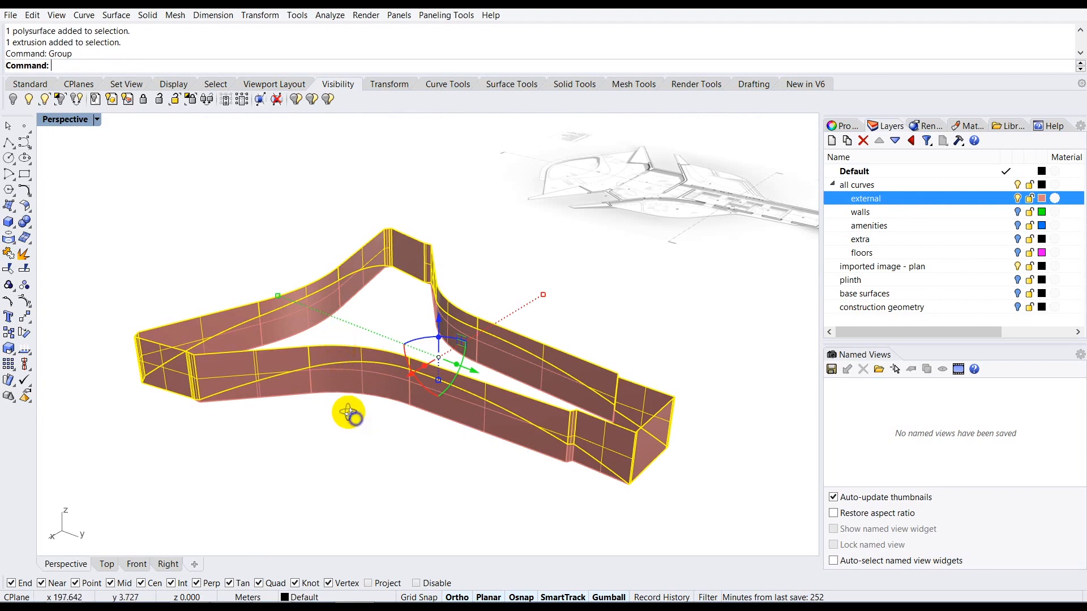
# Step: Move the grouped upper wall pieces and end walls to the "construction geometry" layer
pyautogui.moveTo(349, 412); pyautogui.dragTo(348, 411, button='right')
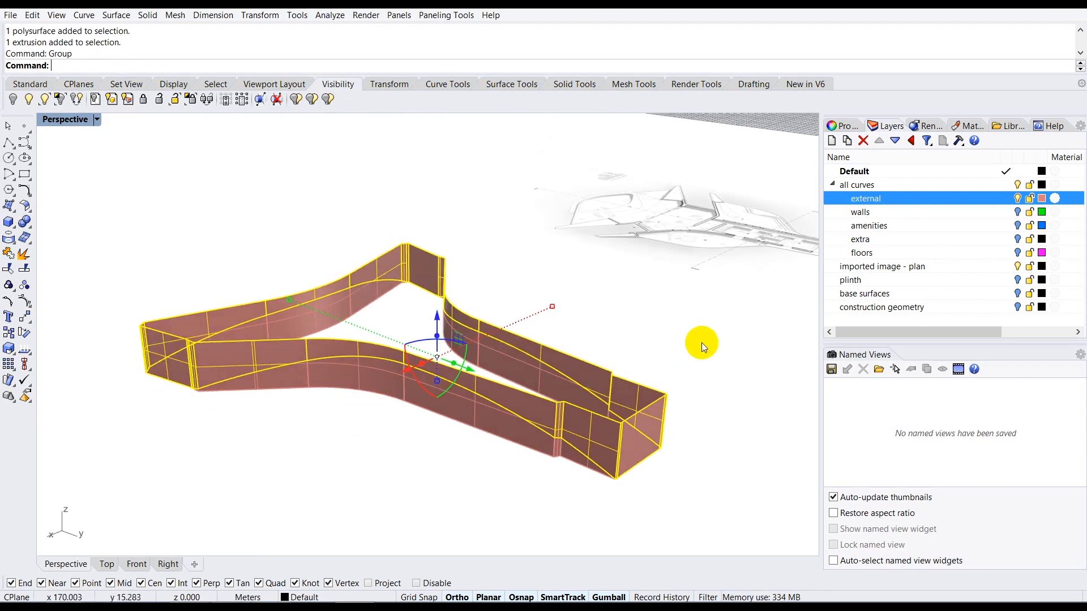
pyautogui.click(891, 308)
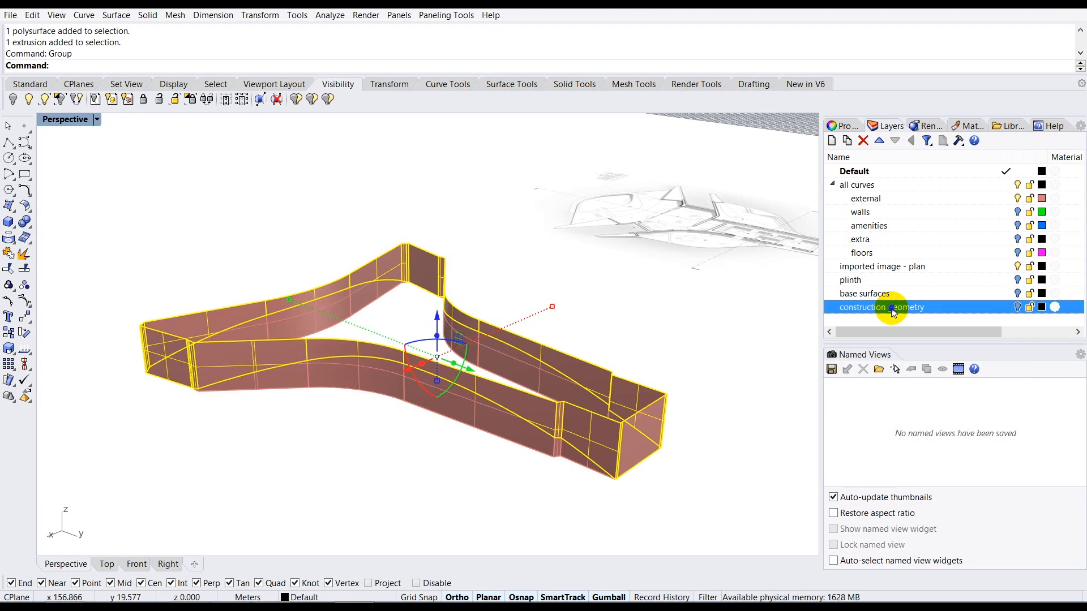
pyautogui.rightClick(893, 312)
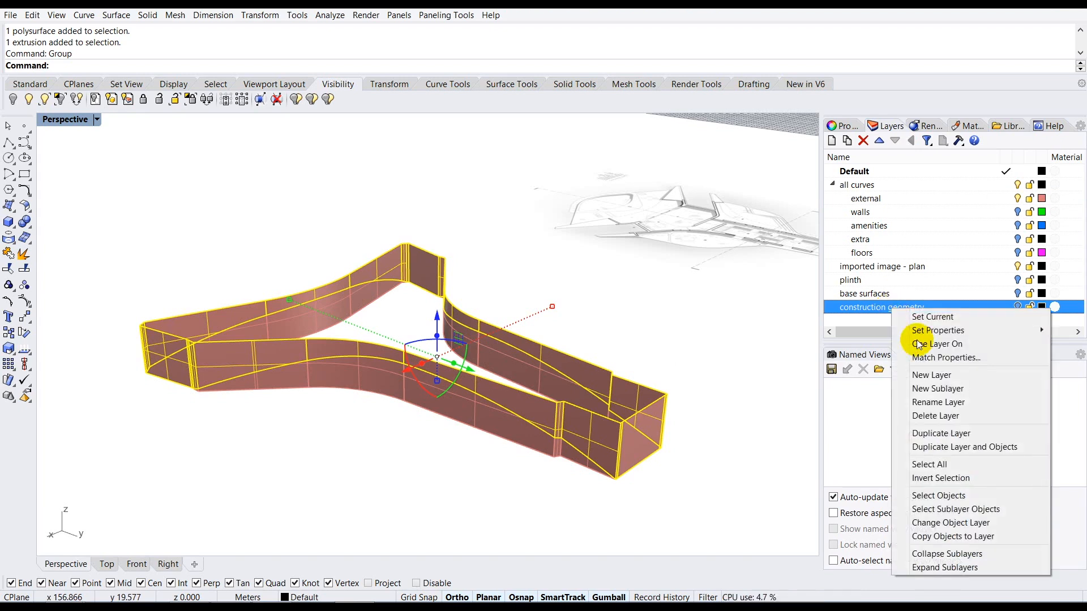
pyautogui.click(944, 524)
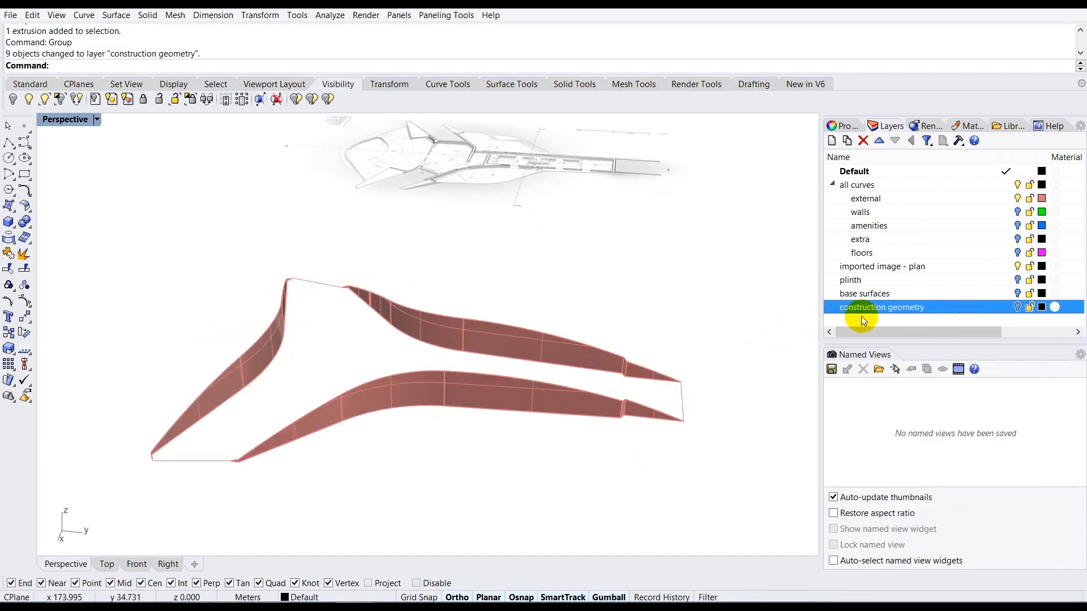
# Step: Show the "construction geometry" layer to examine the moved walls around the arched pieces, and hide the layer again
pyautogui.click(1017, 307)
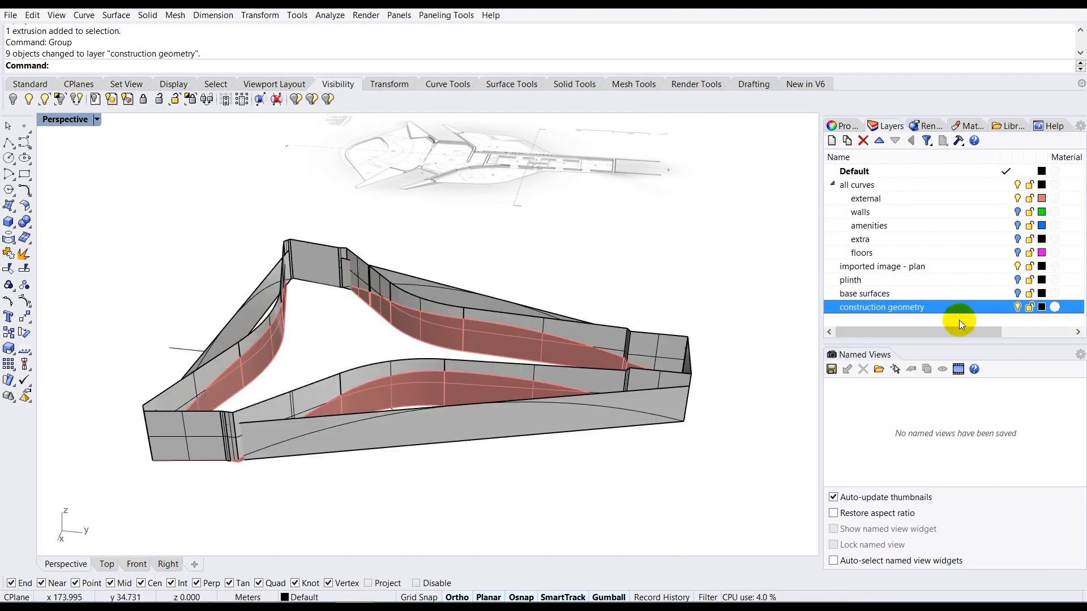
pyautogui.moveTo(566, 332); pyautogui.dragTo(498, 346, button='right')
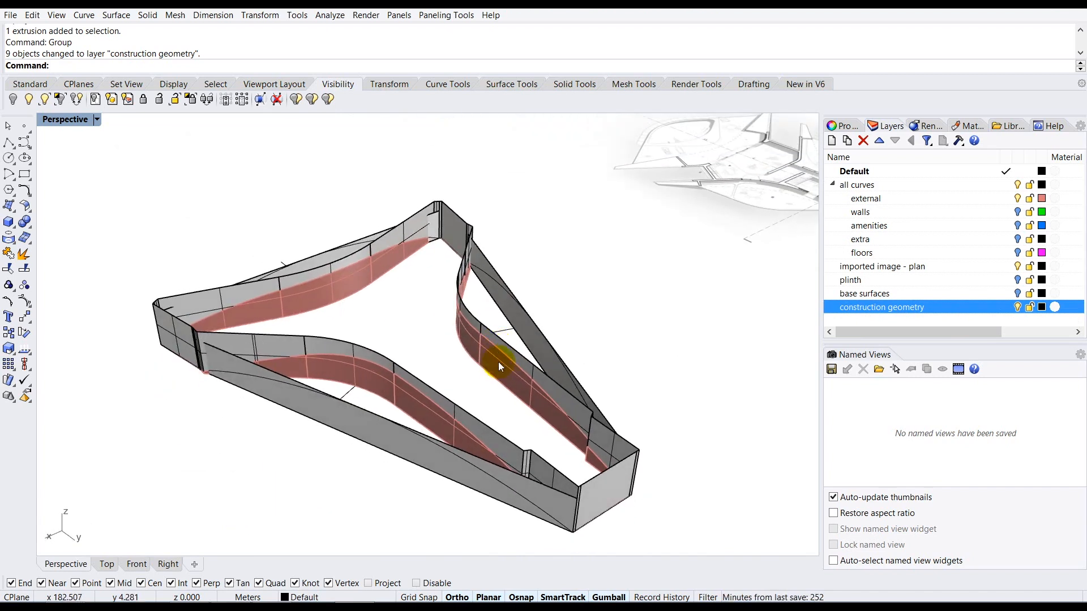
pyautogui.click(1018, 307)
# Step: Hide the three lower arched wall polysurfaces, leaving only the external curves in view
pyautogui.moveTo(476, 334); pyautogui.dragTo(623, 321, button='right')
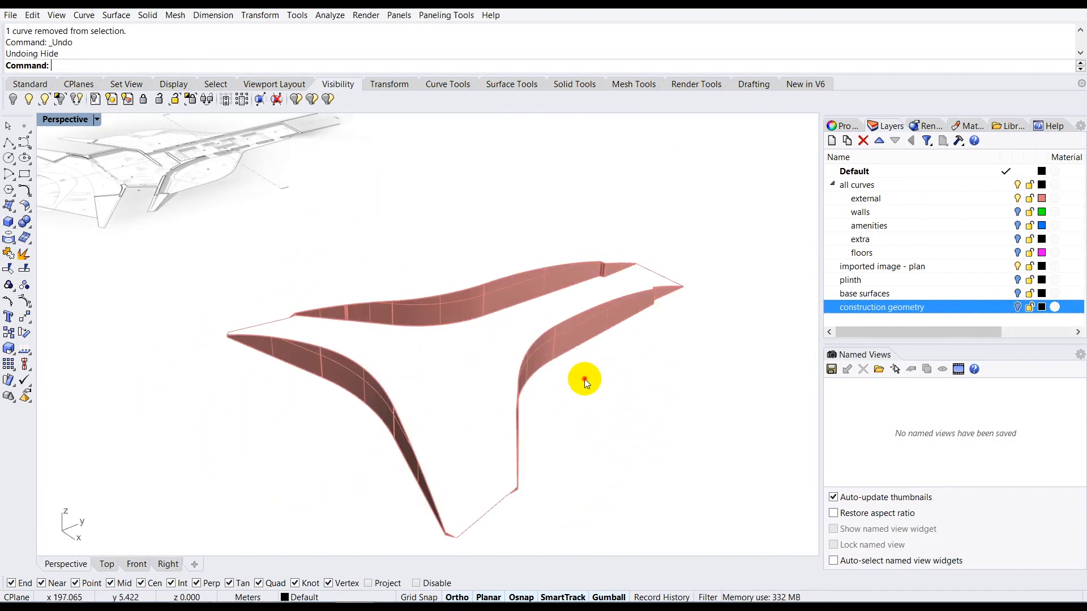
pyautogui.moveTo(526, 389); pyautogui.dragTo(461, 386, button='right')
pyautogui.click(461, 386)
pyautogui.keyDown('shift'); pyautogui.click(417, 299); pyautogui.keyUp('shift')
pyautogui.moveTo(437, 305); pyautogui.dragTo(544, 338, button='right')
pyautogui.keyDown('shift'); pyautogui.click(578, 351); pyautogui.keyUp('shift')
pyautogui.scroll(2, 478, 310)
pyautogui.scroll(-2, 477, 310)
pyautogui.scroll(2, 548, 308)
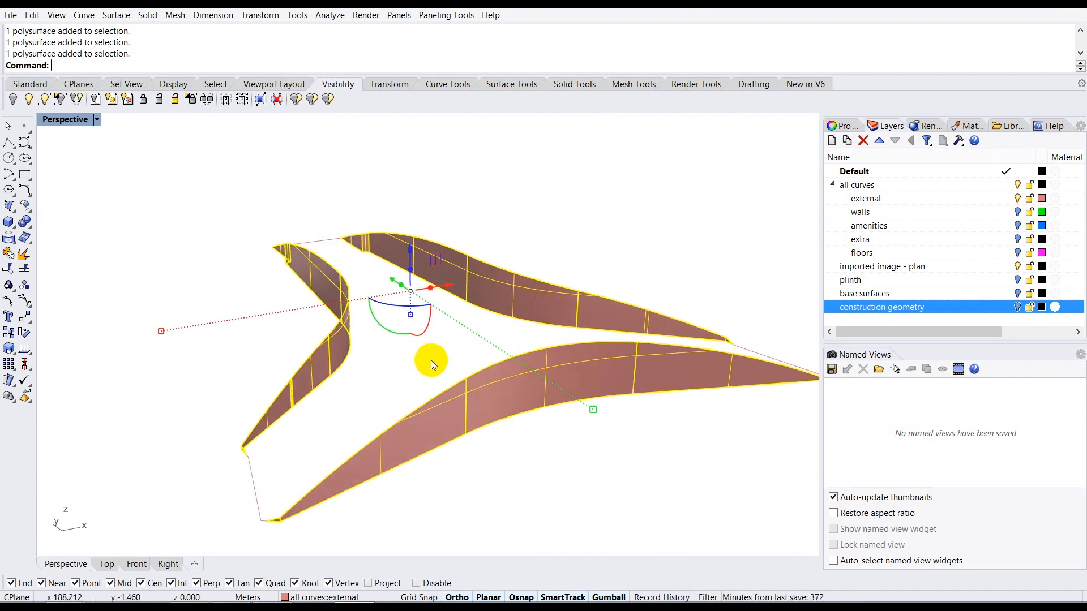
pyautogui.write('Hide')
pyautogui.press('Return')
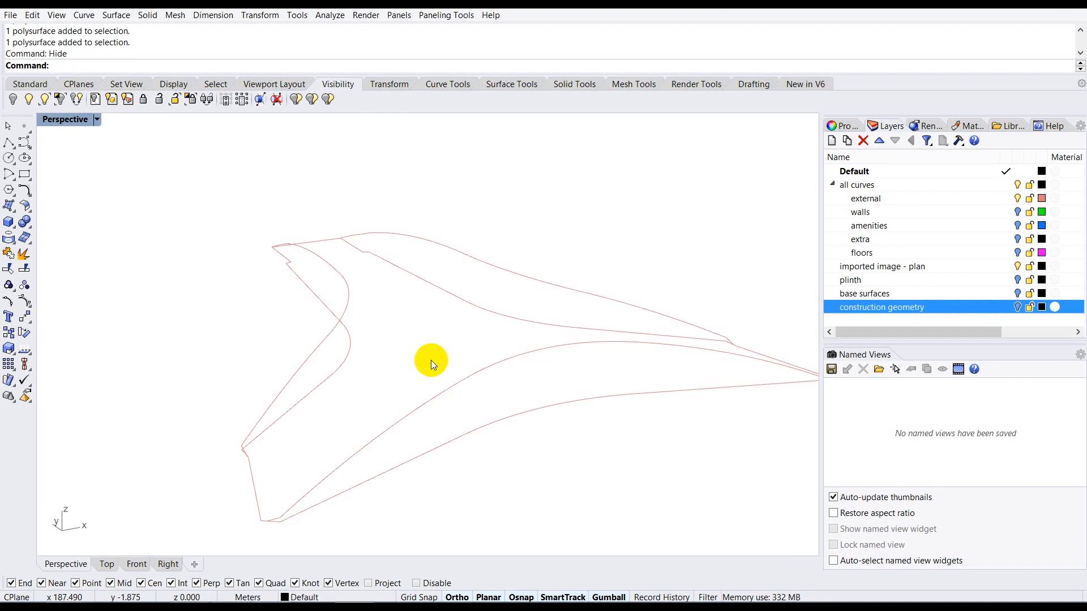
pyautogui.moveTo(415, 363); pyautogui.dragTo(425, 332, button='right')
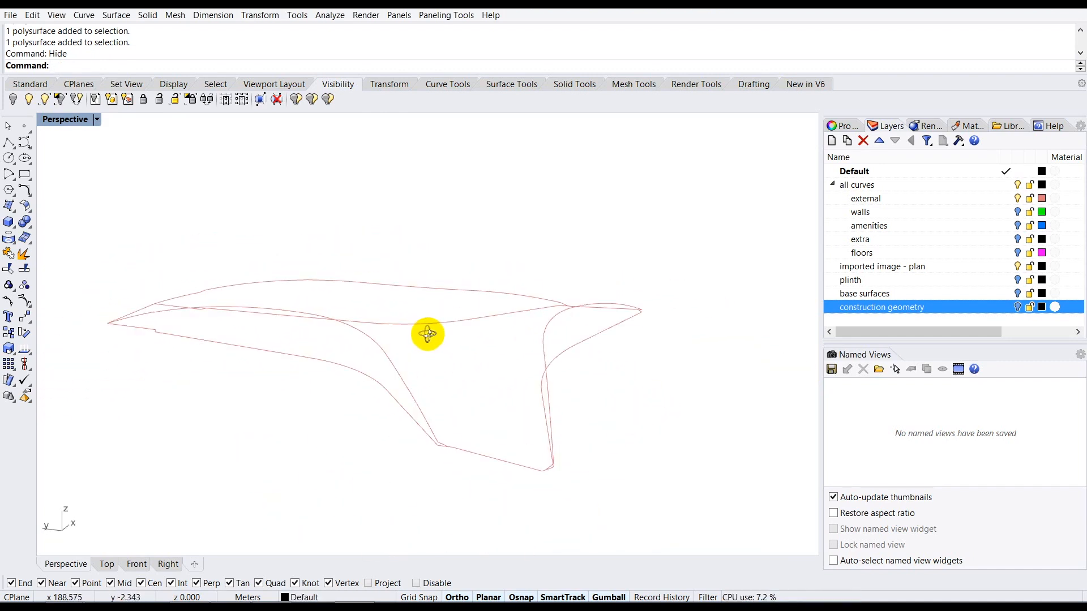
# Step: Select the ground-level outline curves along the long side, across the narrow end and along the opposite side, including the small corner segments
pyautogui.moveTo(357, 341); pyautogui.dragTo(386, 354, button='right')
pyautogui.click(319, 375)
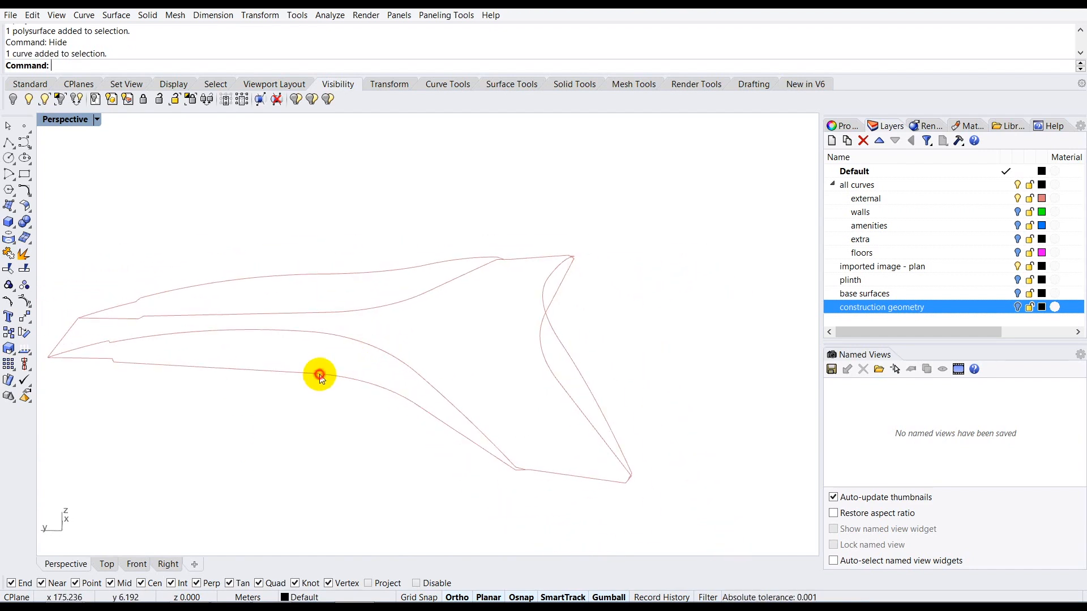
pyautogui.moveTo(355, 359); pyautogui.dragTo(217, 344, button='right')
pyautogui.keyDown('shift'); pyautogui.click(168, 357); pyautogui.keyUp('shift')
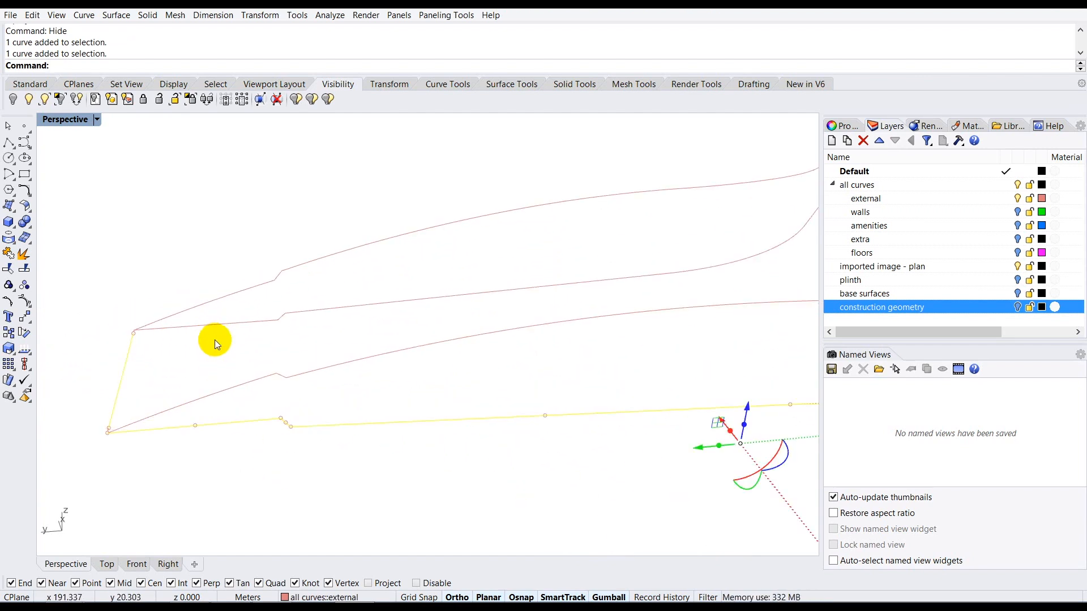
pyautogui.scroll(5, 111, 426)
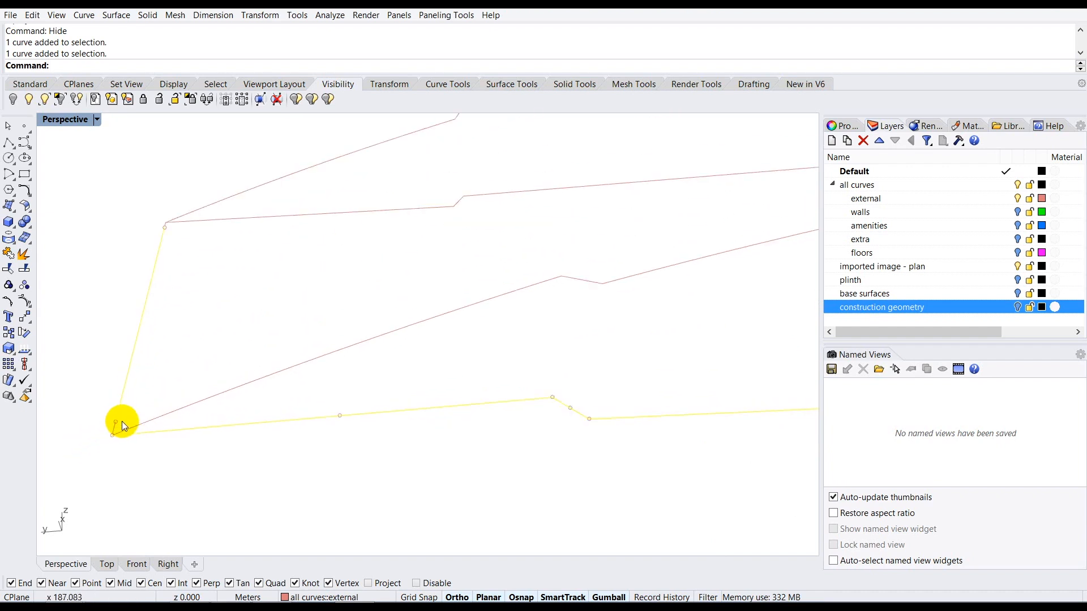
pyautogui.keyDown('shift'); pyautogui.click(112, 428); pyautogui.keyUp('shift')
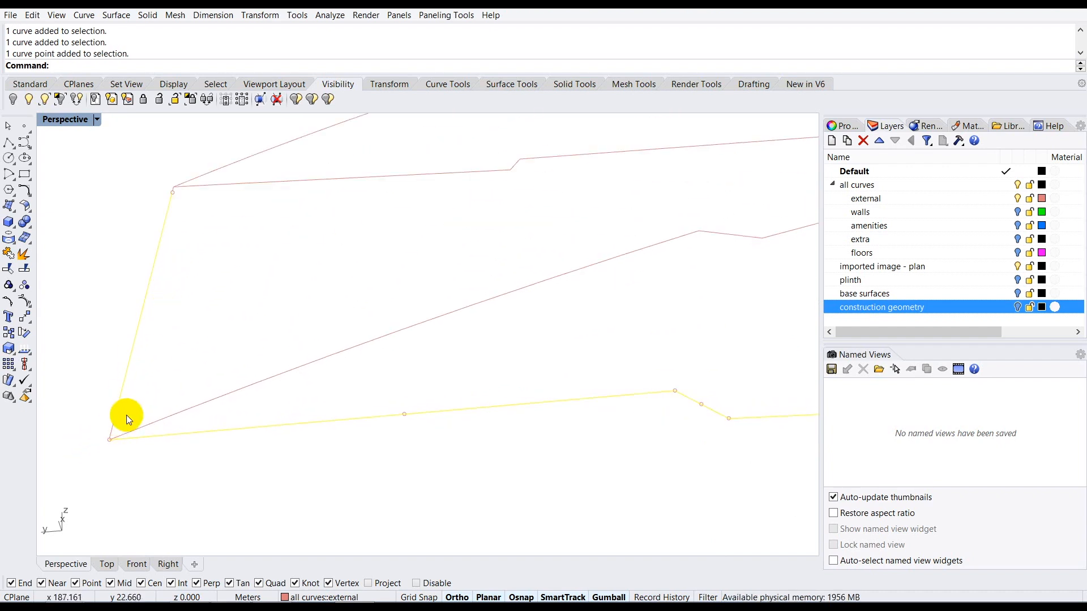
pyautogui.keyDown('shift'); pyautogui.click(111, 430); pyautogui.keyUp('shift')
pyautogui.moveTo(118, 425); pyautogui.dragTo(56, 260, button='right')
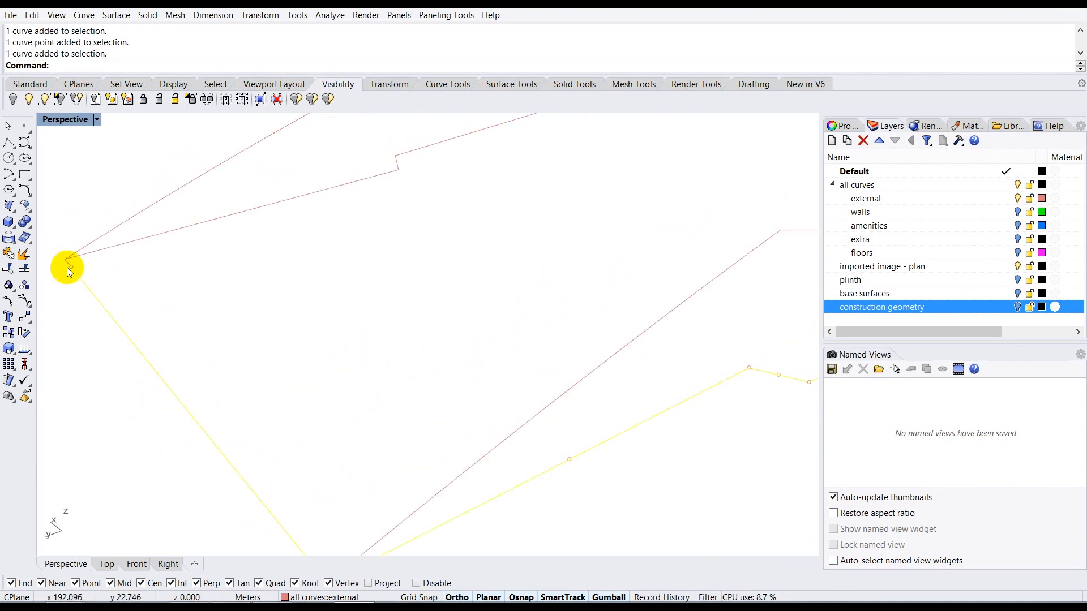
pyautogui.keyDown('shift'); pyautogui.click(66, 265); pyautogui.keyUp('shift')
pyautogui.keyDown('shift'); pyautogui.click(100, 249); pyautogui.keyUp('shift')
# Step: Add the ground-level curve of the concave wide end and its short corner segment at one wing tip to the selection
pyautogui.moveTo(108, 269); pyautogui.dragTo(460, 332, button='right')
pyautogui.scroll(6, 240, 427)
pyautogui.scroll(4, 249, 423)
pyautogui.moveTo(411, 426); pyautogui.dragTo(379, 427, button='right')
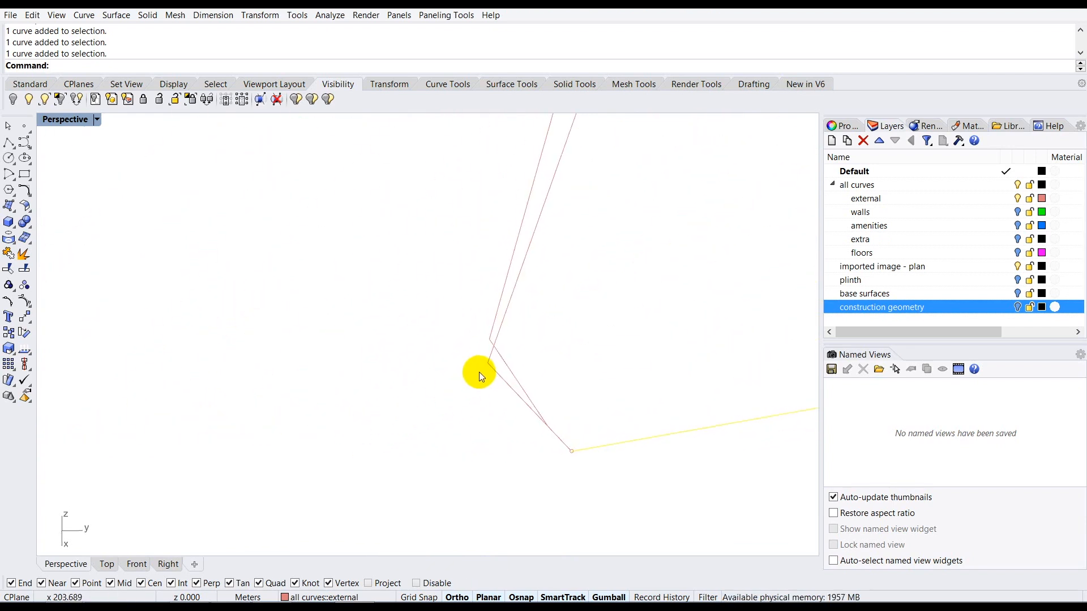
pyautogui.click(498, 352)
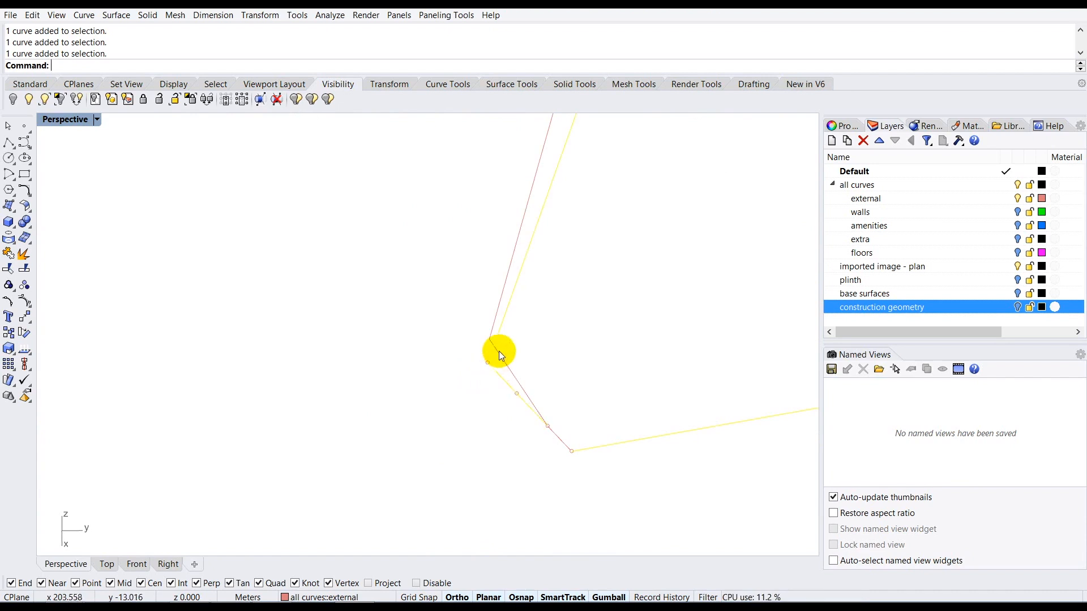
pyautogui.click(559, 438)
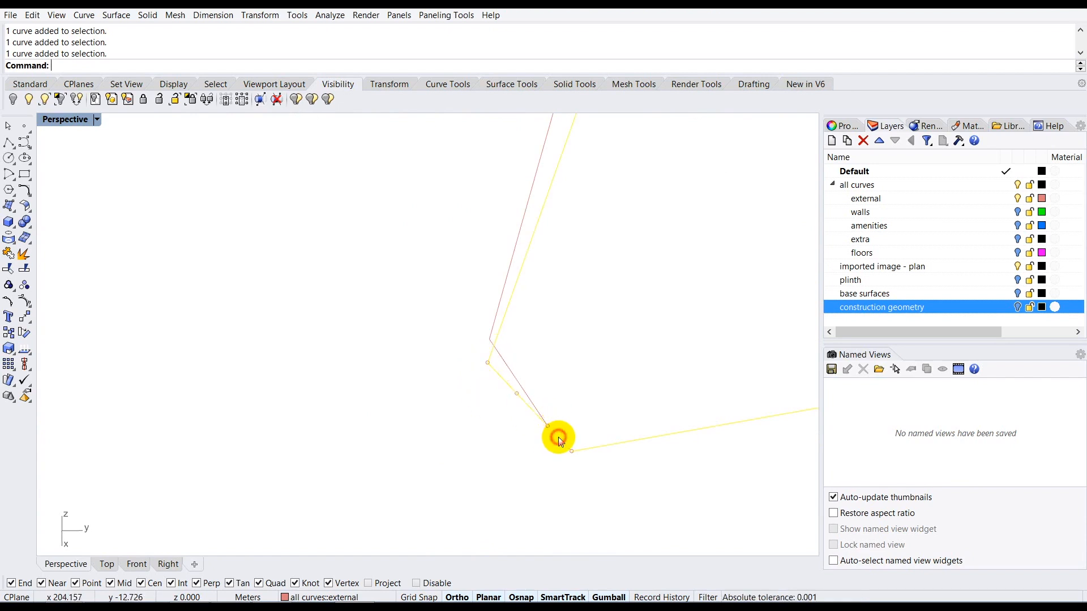
# Step: Complete the ground-level selection at the other wing tip and hide all selected base curves, keeping the three arched curves
pyautogui.scroll(-8, 385, 484)
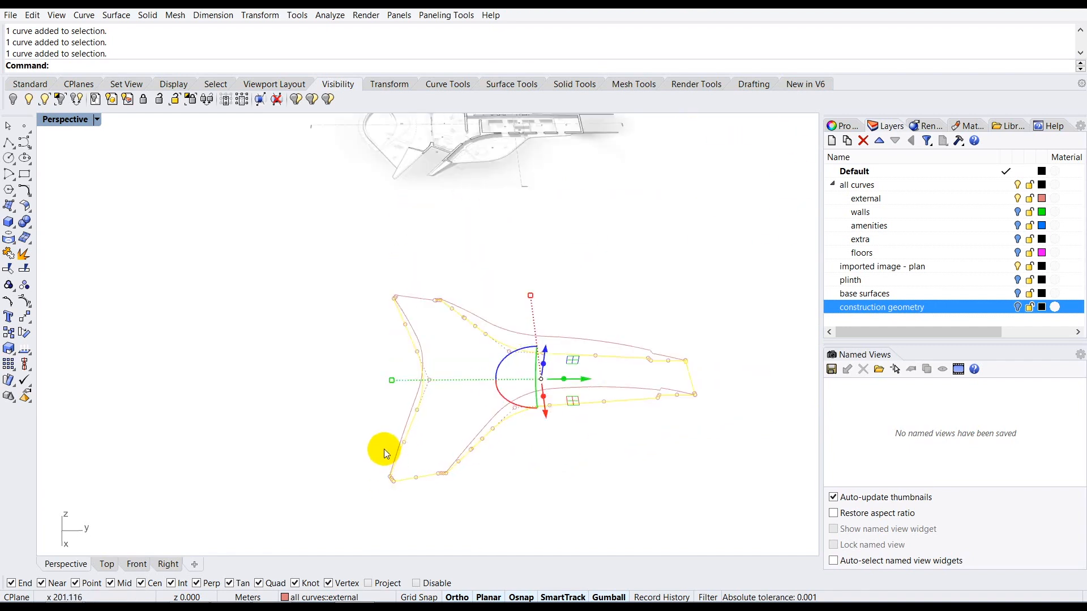
pyautogui.scroll(10, 343, 407)
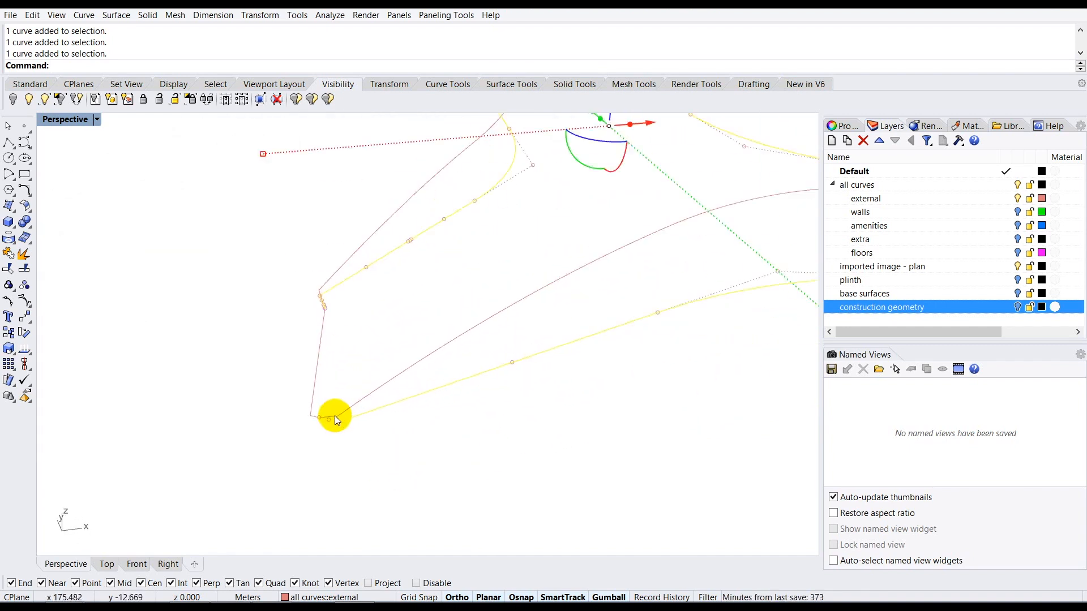
pyautogui.click(265, 414)
pyautogui.moveTo(260, 394); pyautogui.dragTo(374, 399, button='right')
pyautogui.scroll(-5, 396, 395)
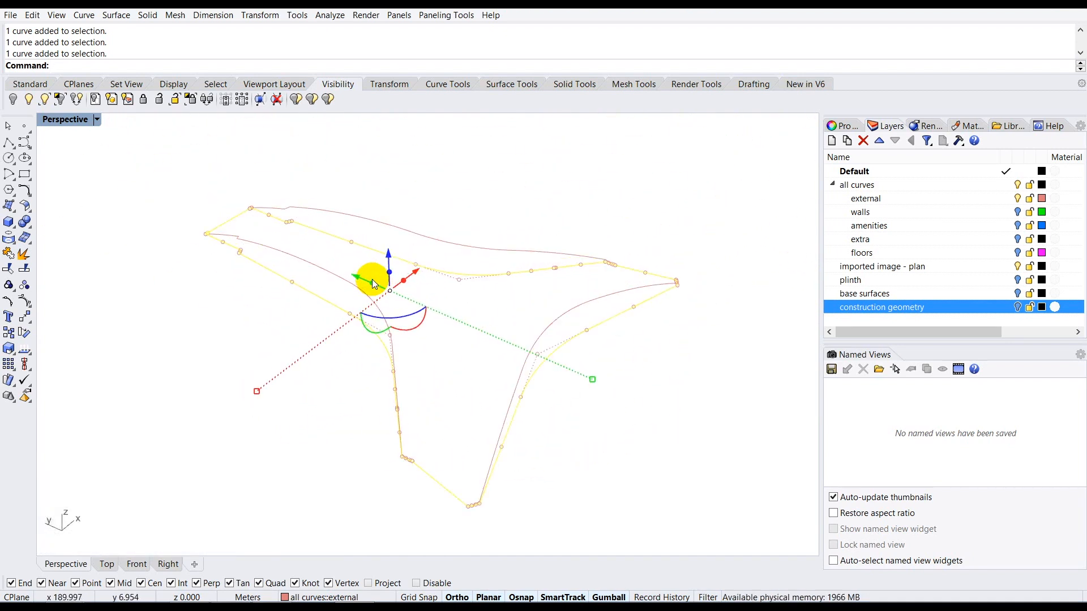
pyautogui.write('hide')
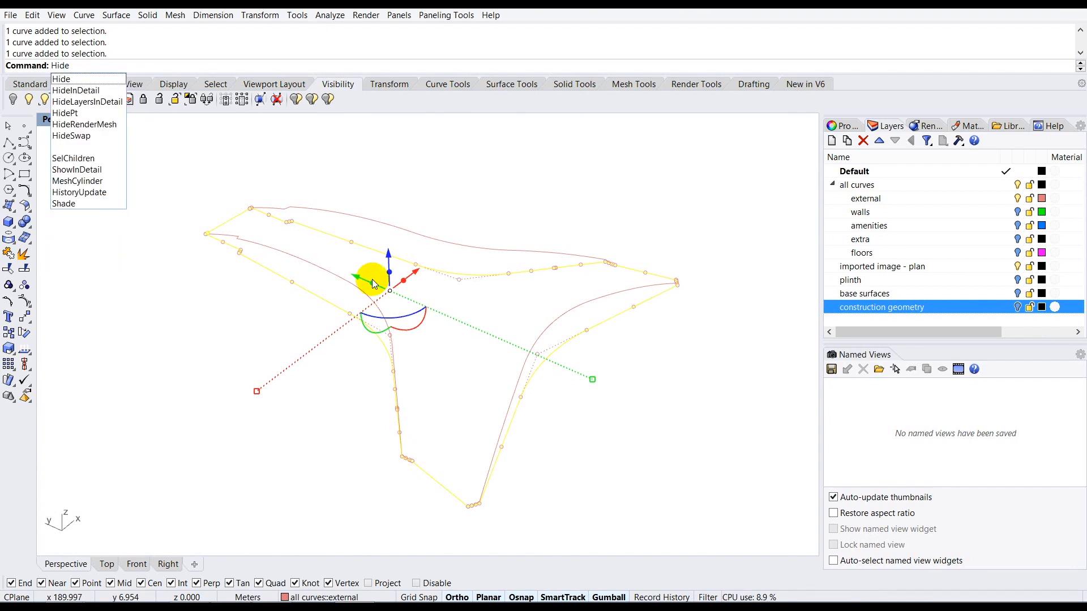
pyautogui.press('Return')
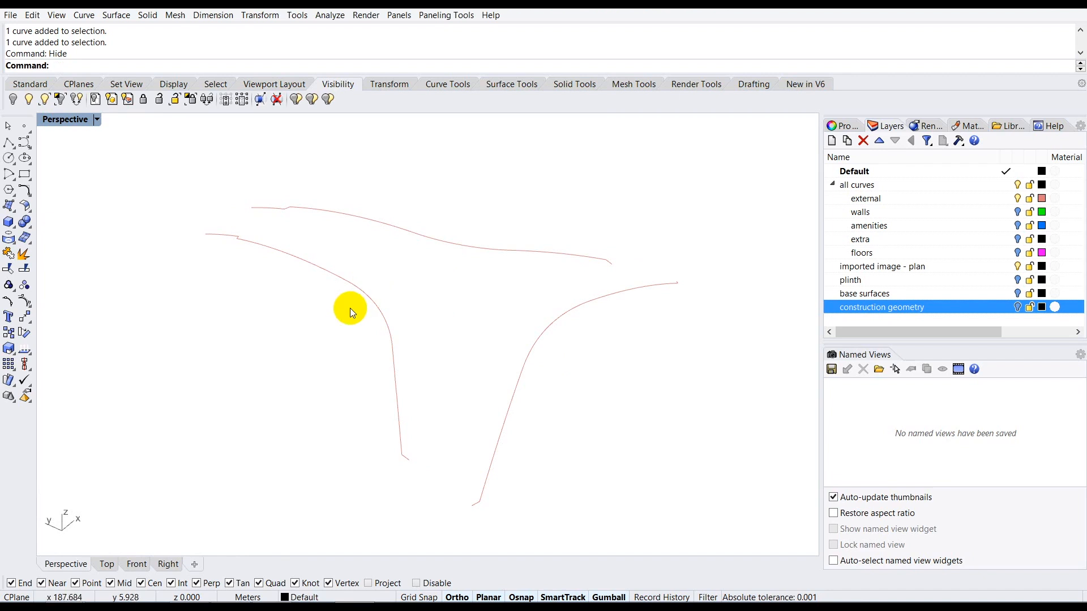
# Step: Show the maximized Top view of the arched curves and make the "external" layer current
pyautogui.moveTo(356, 347); pyautogui.dragTo(338, 320, button='right')
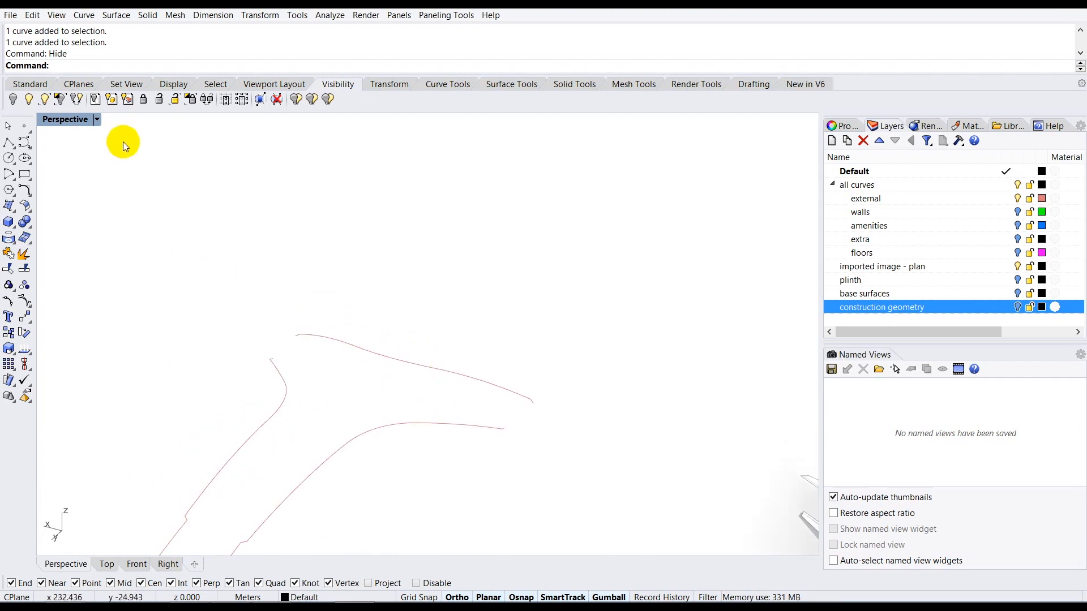
pyautogui.doubleClick(80, 121)
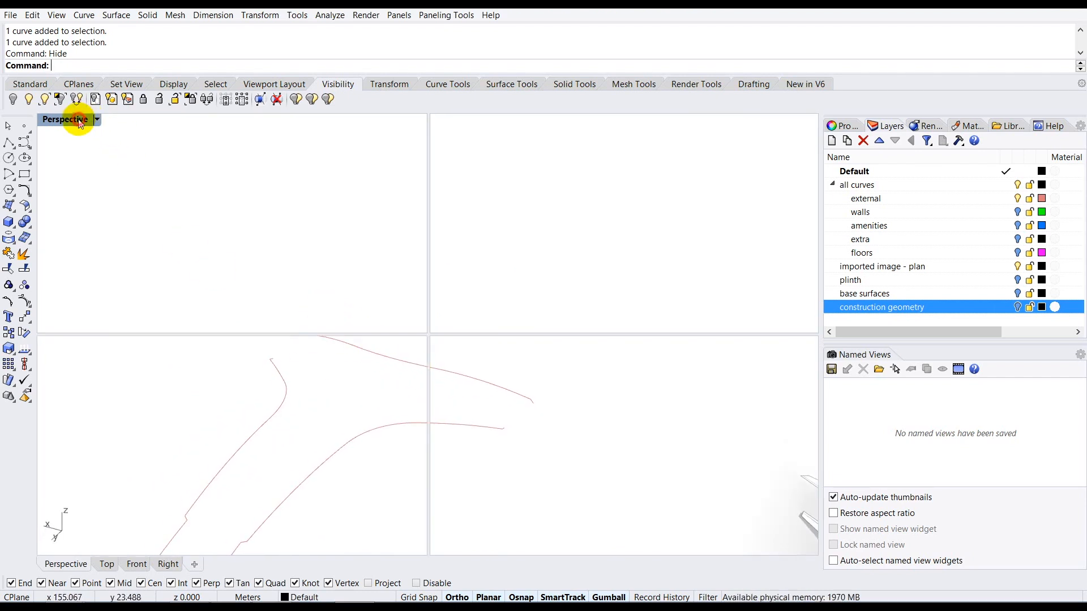
pyautogui.doubleClick(49, 120)
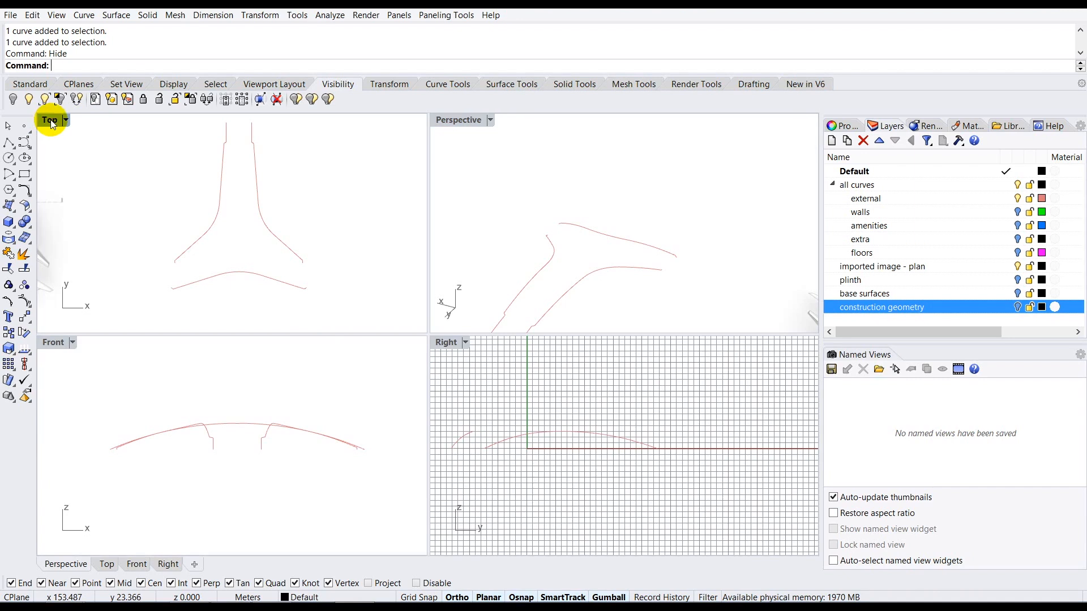
pyautogui.scroll(-3, 413, 413)
pyautogui.scroll(5, 435, 268)
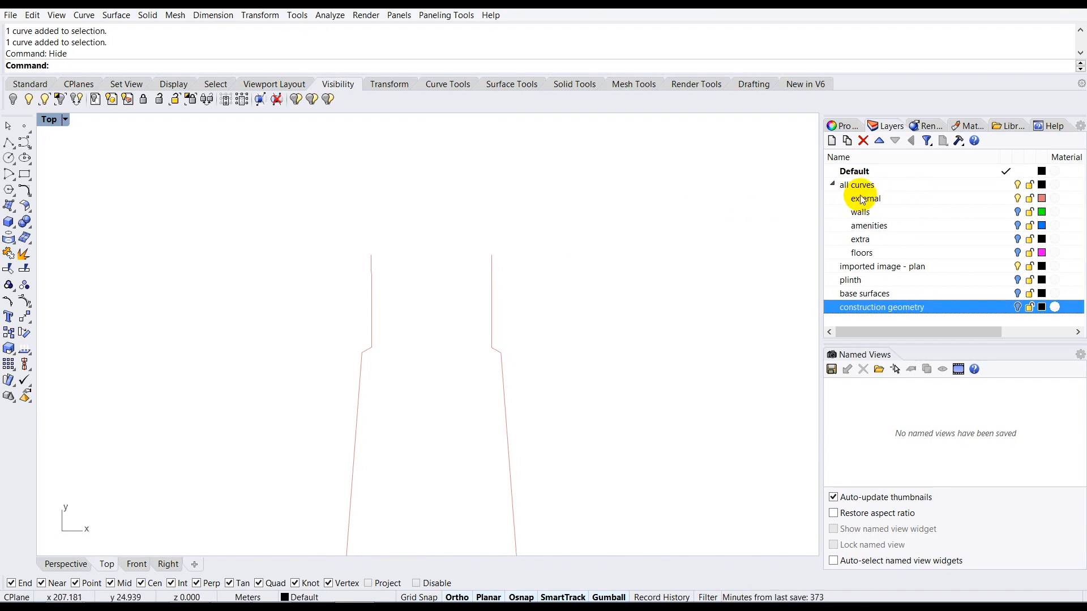
pyautogui.doubleClick(895, 203)
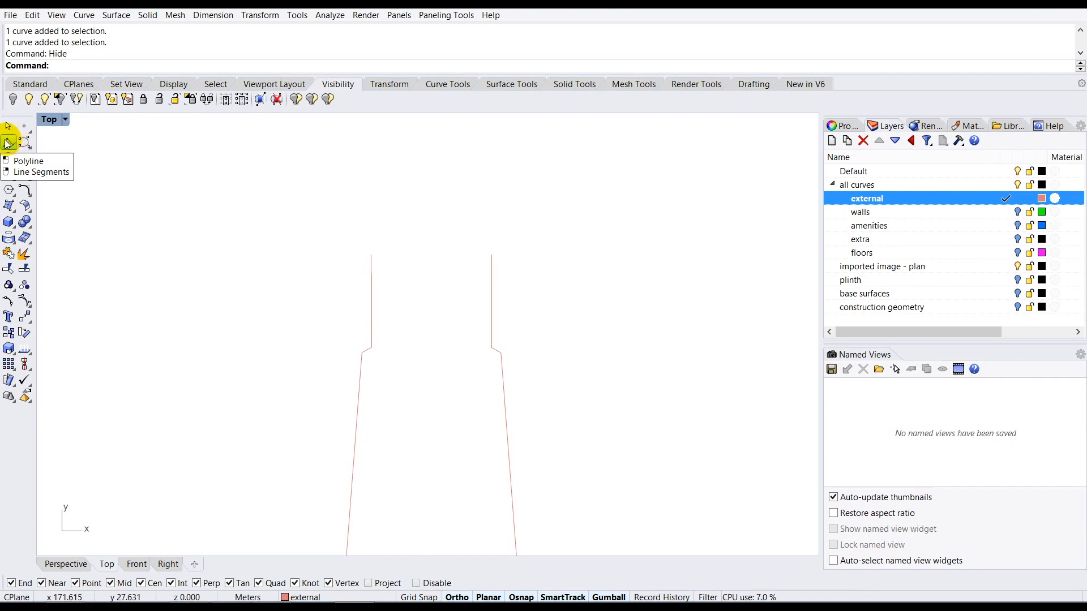
# Step: Draw a straight polyline across the narrow end, connecting the endpoints of the two long arched curves
pyautogui.click(9, 144)
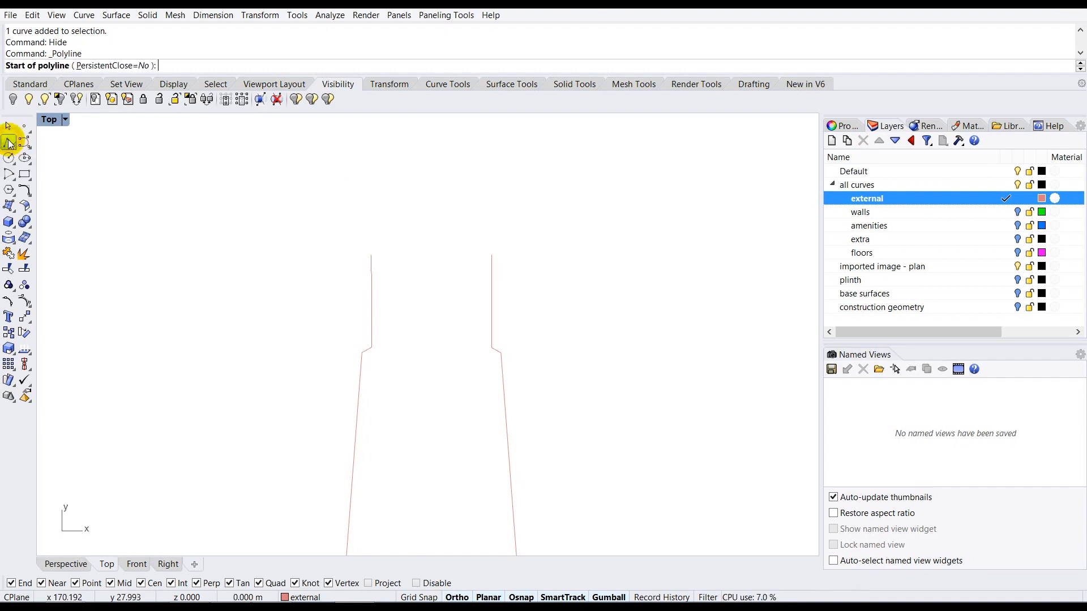
pyautogui.scroll(3, 410, 236)
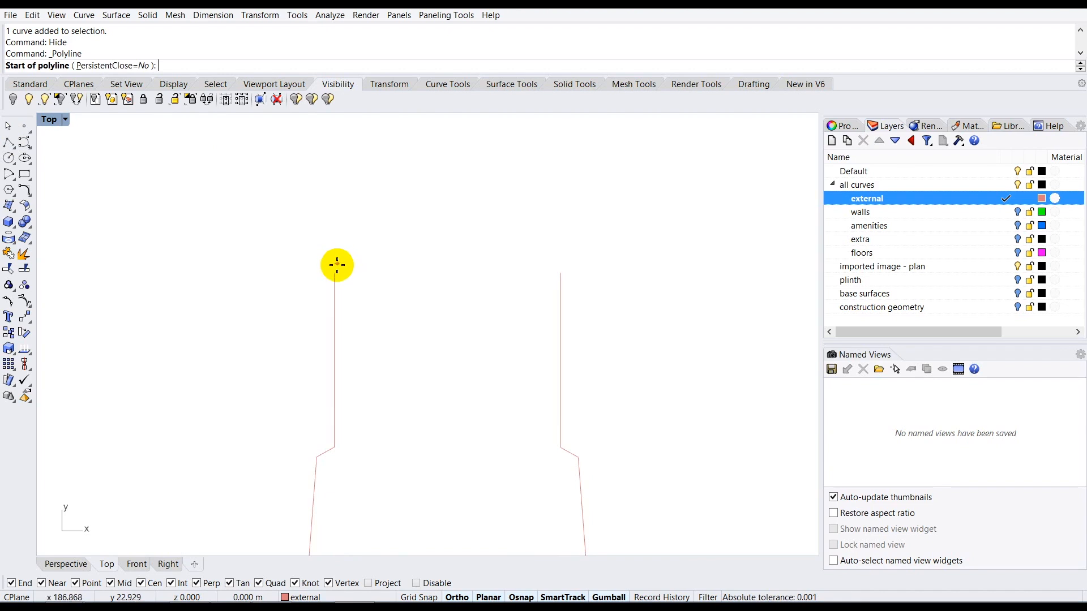
pyautogui.click(336, 271)
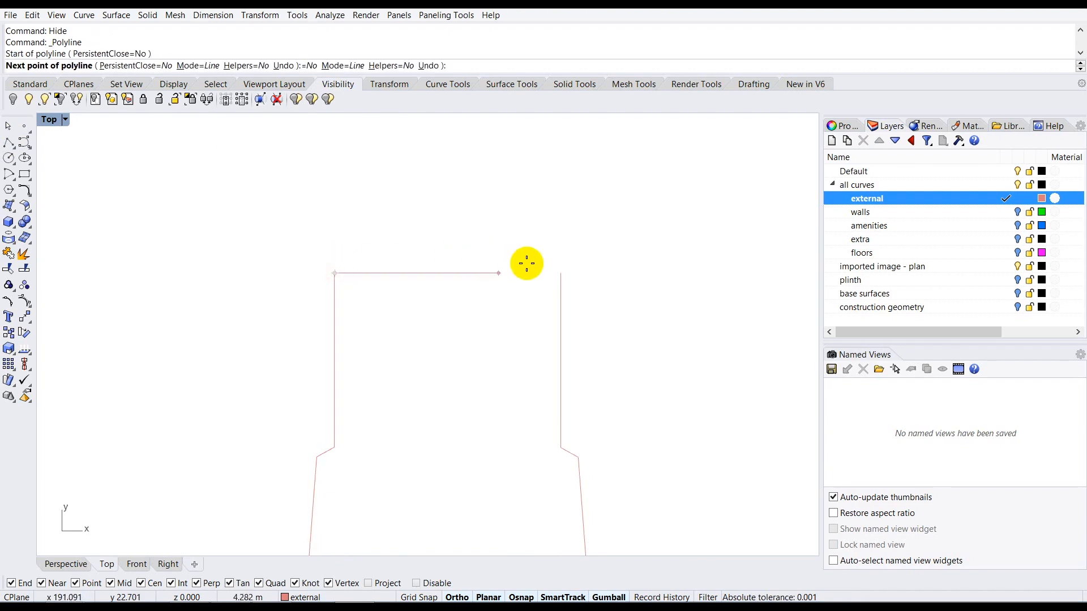
pyautogui.click(556, 272)
pyautogui.press('Return')
pyautogui.scroll(-4, 466, 223)
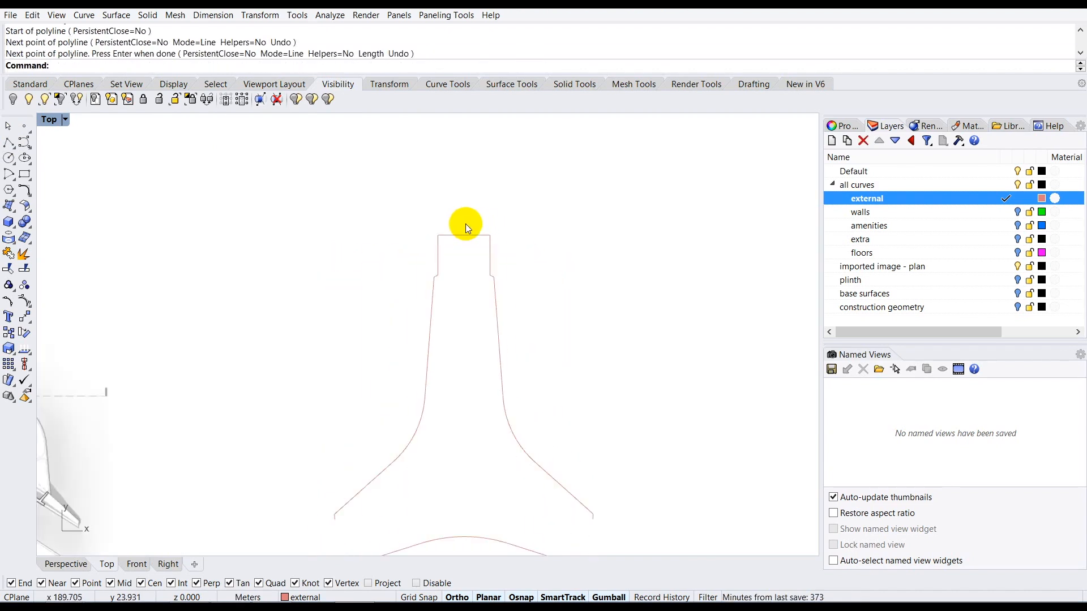
# Step: Draw a straight polyline closing the left wing tip between the endpoints of the side curve and the concave end curve
pyautogui.scroll(5, 406, 354)
pyautogui.scroll(3, 408, 357)
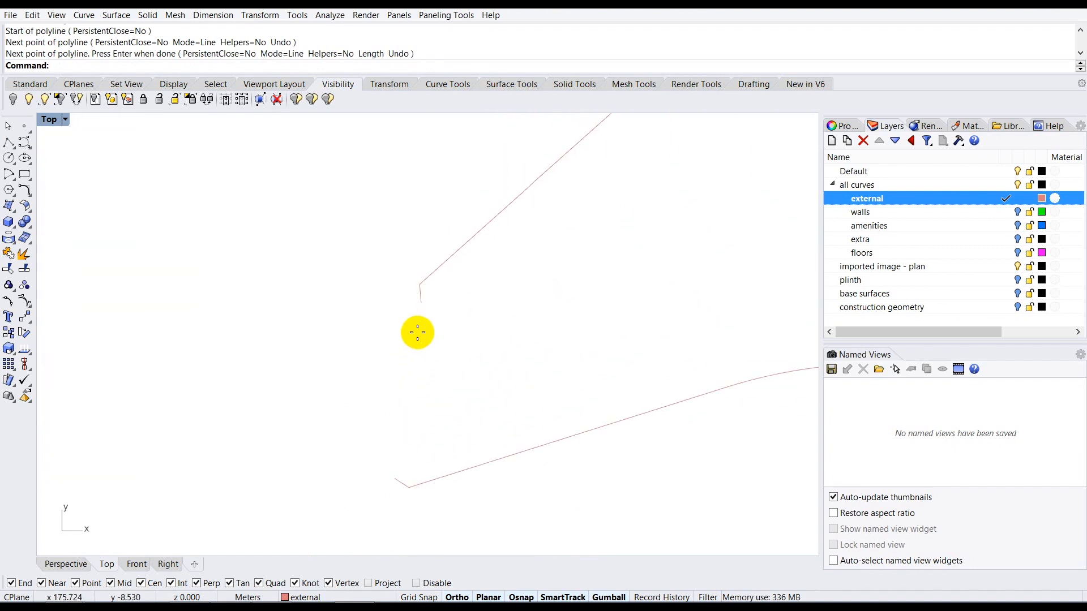
pyautogui.press('Return')
pyautogui.click(420, 308)
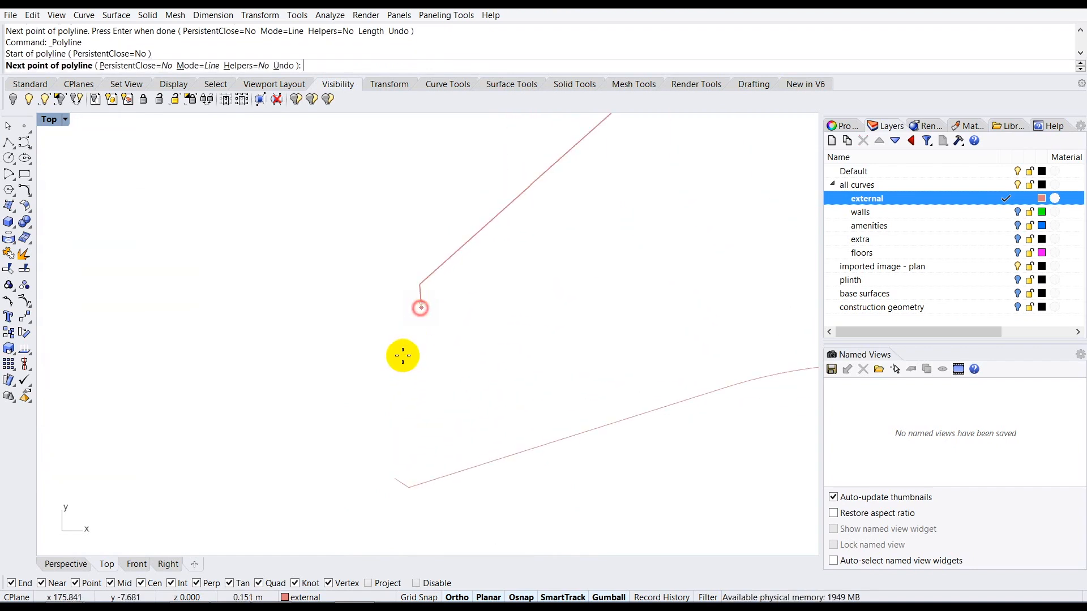
pyautogui.click(398, 474)
pyautogui.press('Return')
# Step: Draw a straight polyline closing the right wing tip between the endpoints of the side curve and the concave end curve
pyautogui.scroll(-4, 301, 402)
pyautogui.scroll(5, 497, 392)
pyautogui.press('Return')
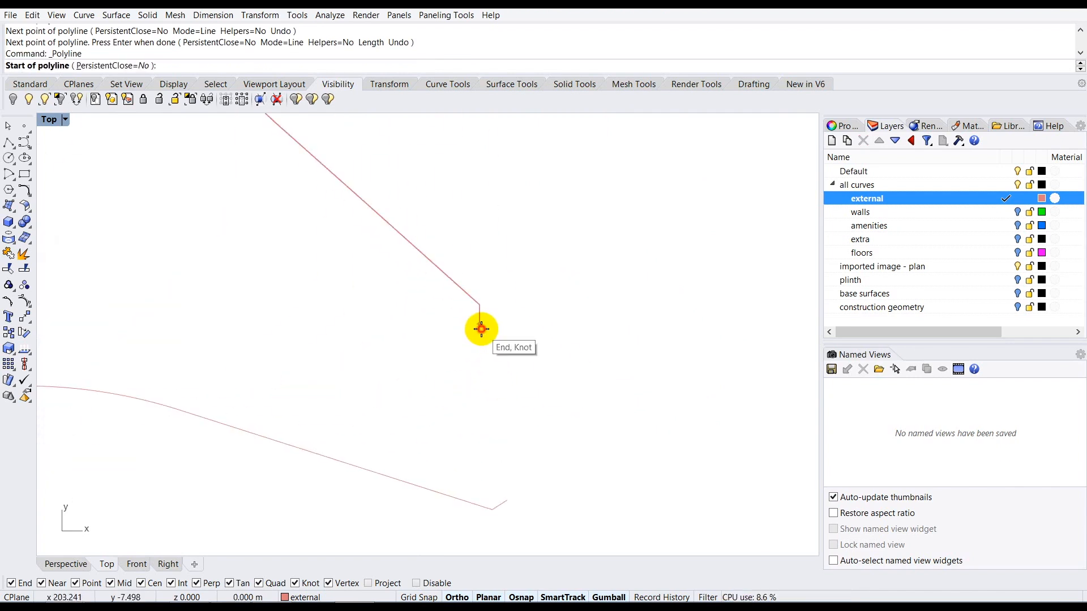
pyautogui.click(480, 324)
pyautogui.click(505, 497)
pyautogui.press('Return')
# Step: Select all six outline curves in the maximized Perspective view and join them into one closed curve
pyautogui.scroll(-5, 520, 404)
pyautogui.scroll(3, 475, 307)
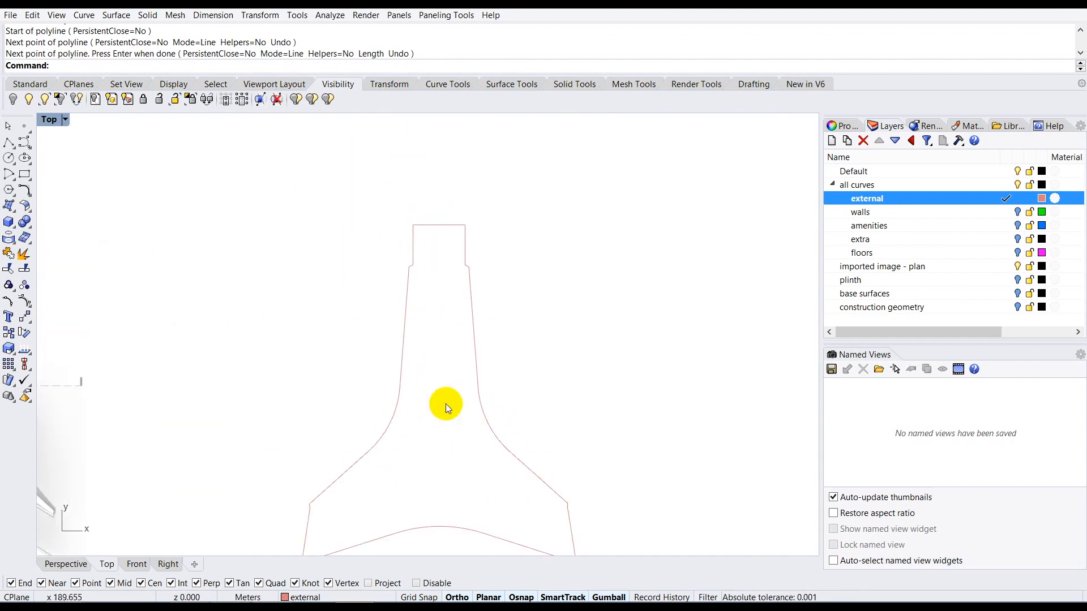
pyautogui.scroll(-1, 470, 354)
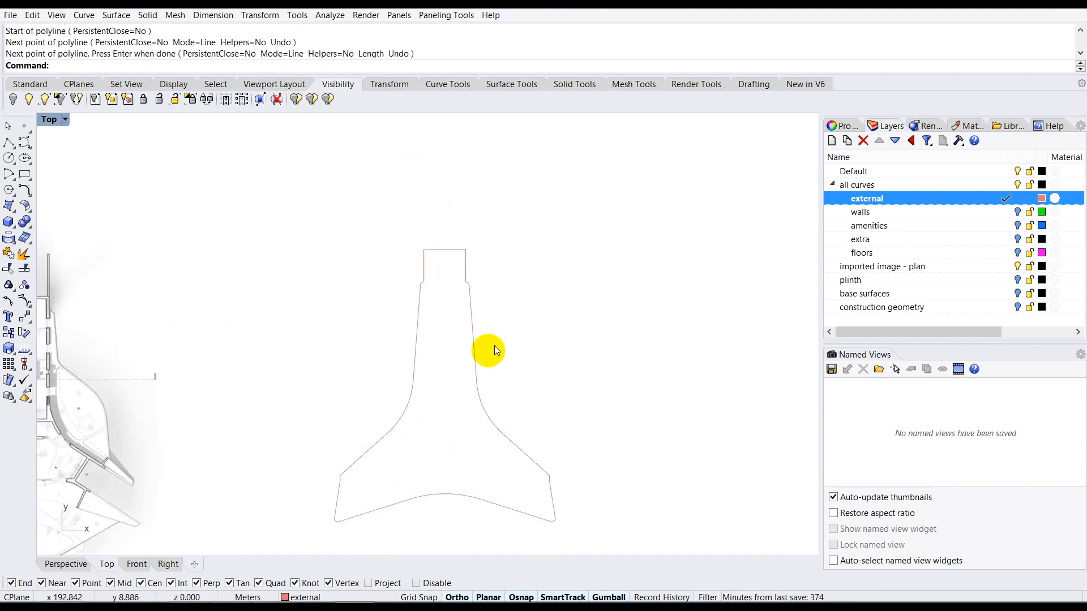
pyautogui.doubleClick(50, 120)
pyautogui.click(455, 124)
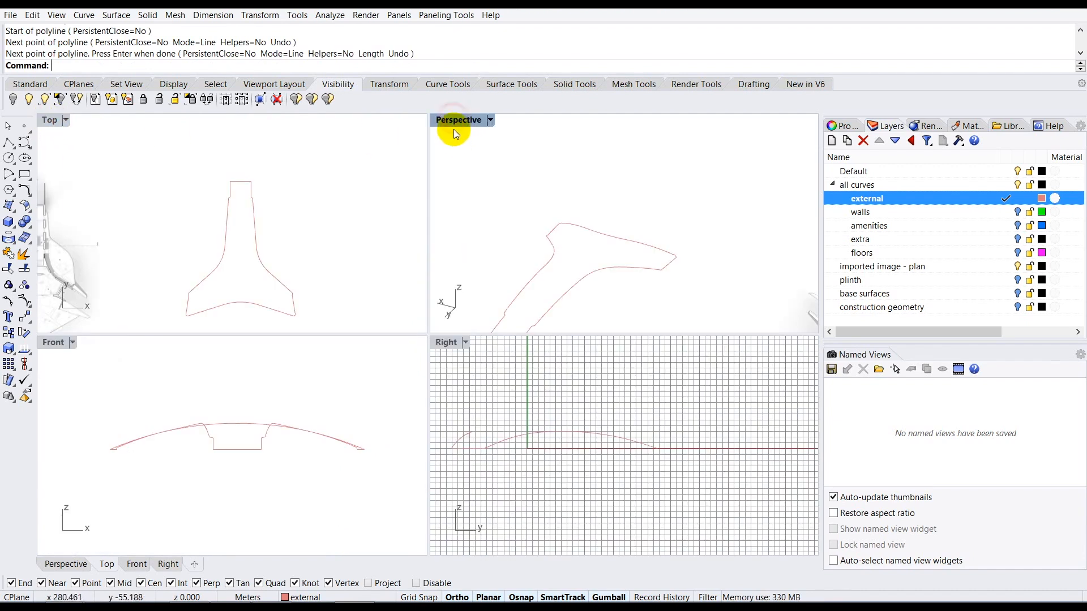
pyautogui.doubleClick(454, 127)
pyautogui.moveTo(381, 393); pyautogui.dragTo(402, 370, button='right')
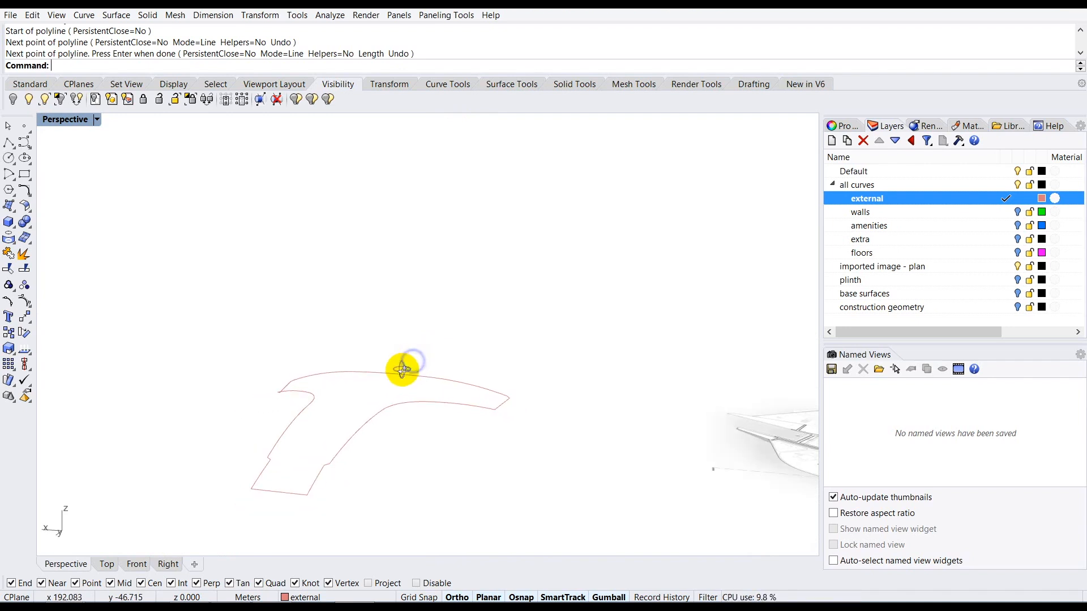
pyautogui.moveTo(578, 316); pyautogui.dragTo(223, 514)
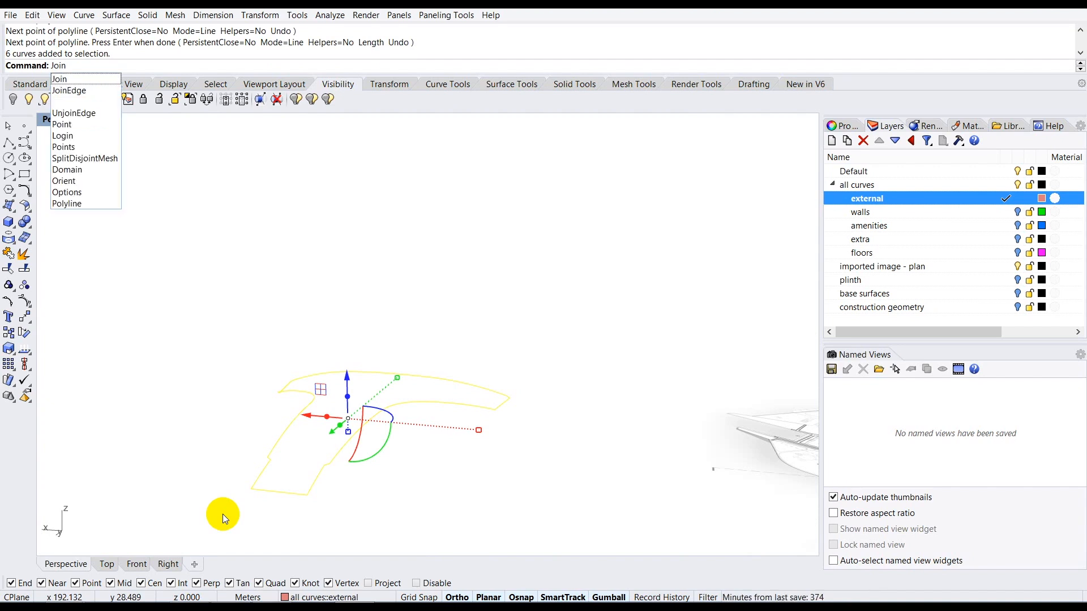
pyautogui.press('Return')
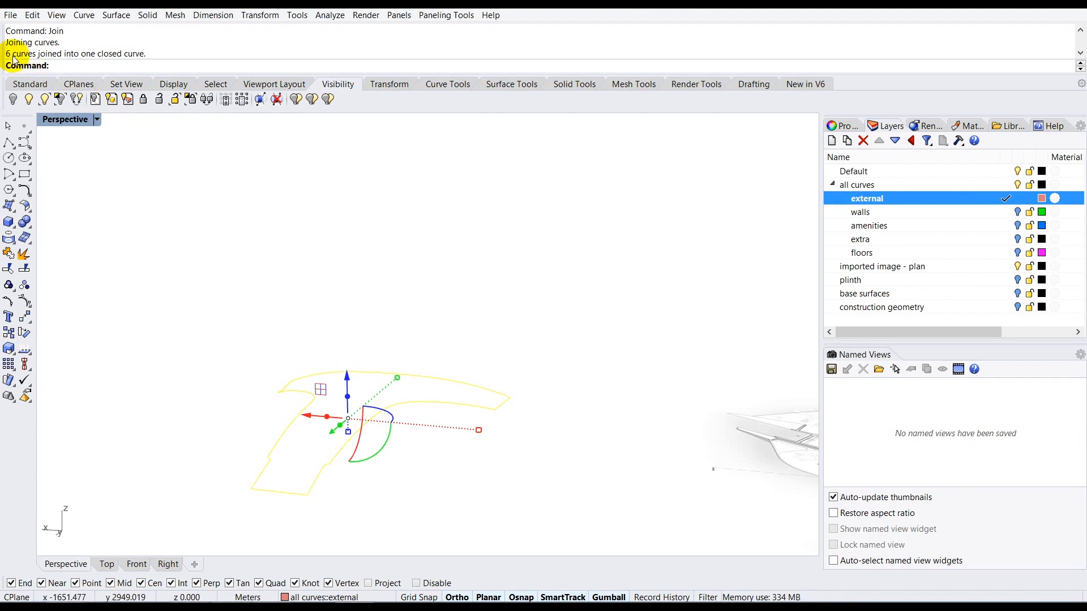
# Step: Patch the closed outline curve with 50 U and 50 V spans, stiffness 1 and automatic trim, previewing the surface before accepting it
pyautogui.click(393, 335)
pyautogui.moveTo(449, 364); pyautogui.dragTo(460, 399, button='right')
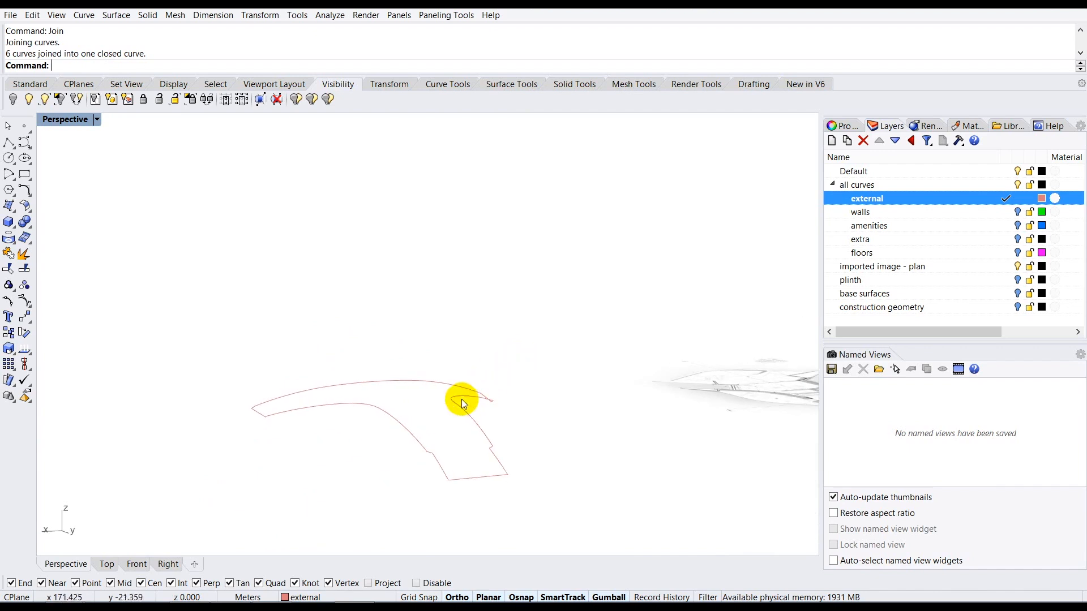
pyautogui.click(463, 413)
pyautogui.click(366, 483)
pyautogui.scroll(2, 376, 494)
pyautogui.click(412, 406)
pyautogui.moveTo(415, 403); pyautogui.dragTo(369, 416, button='right')
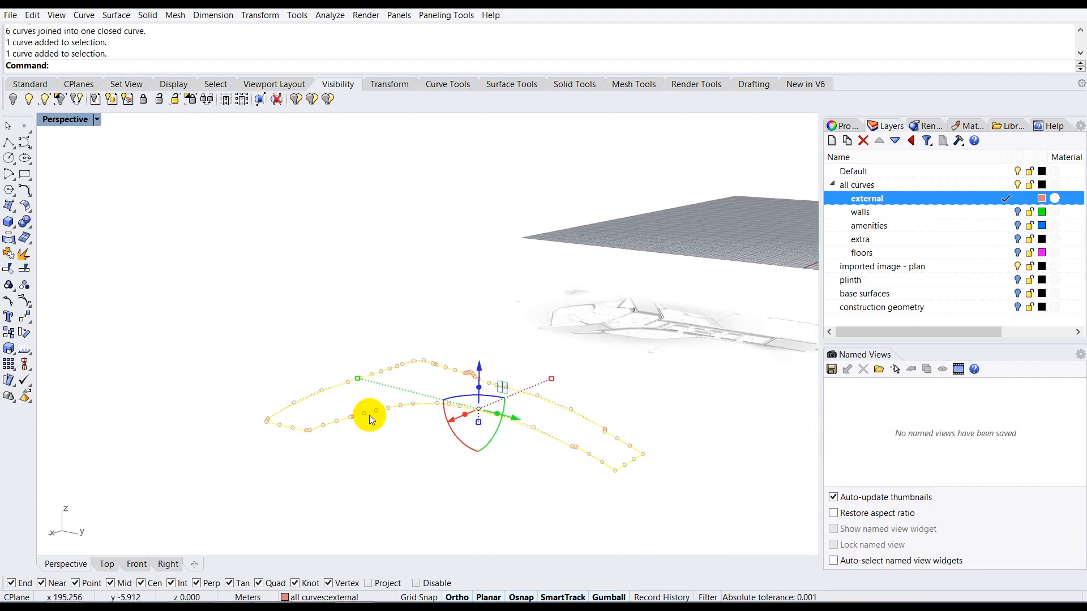
pyautogui.scroll(2, 507, 436)
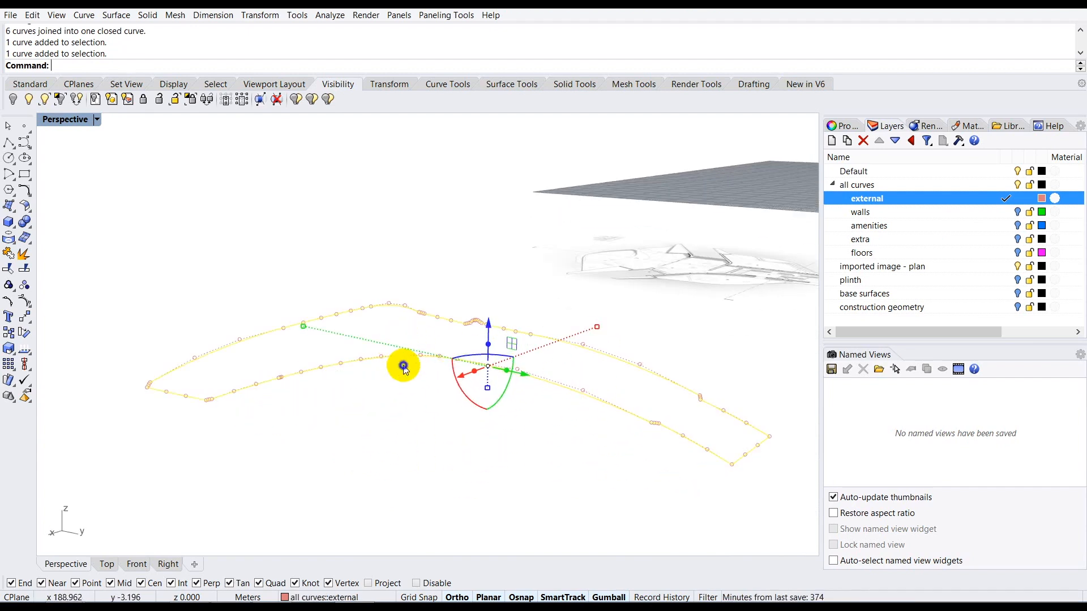
pyautogui.moveTo(404, 367); pyautogui.dragTo(388, 371, button='right')
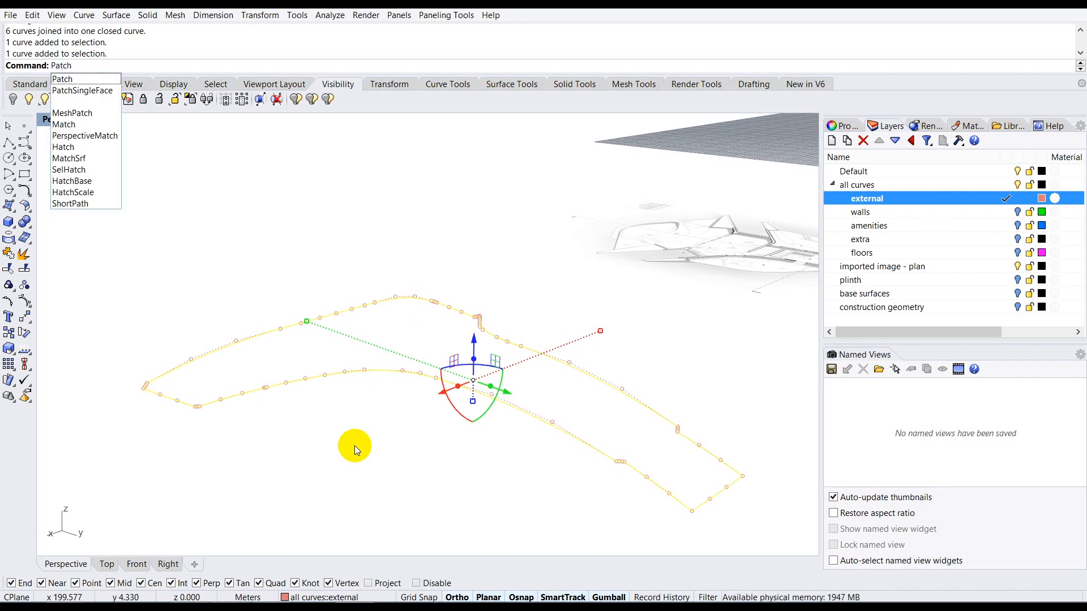
pyautogui.press('Return')
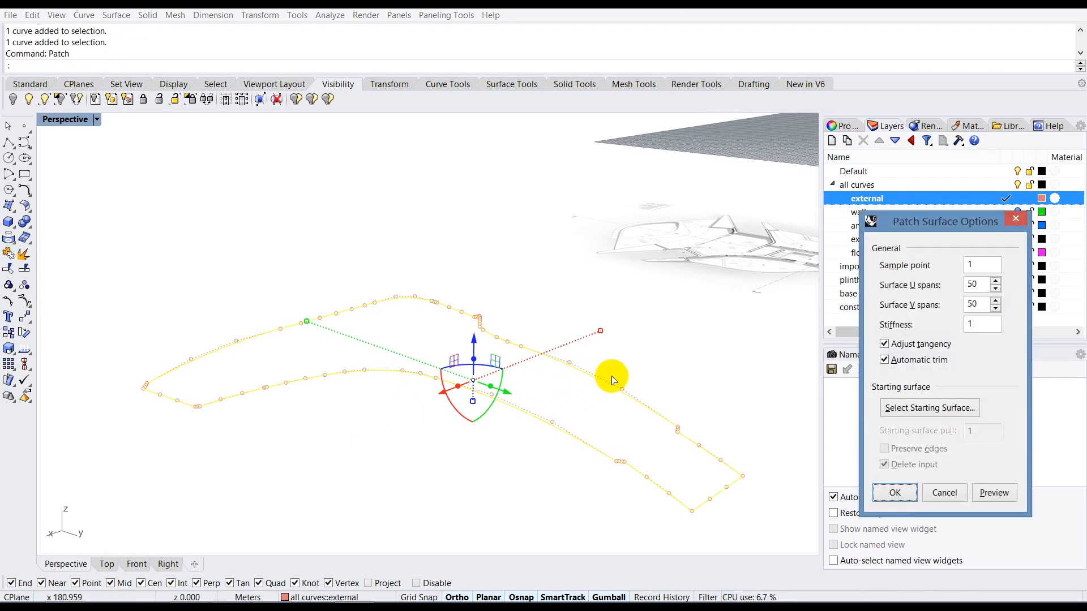
pyautogui.moveTo(950, 225); pyautogui.dragTo(872, 185)
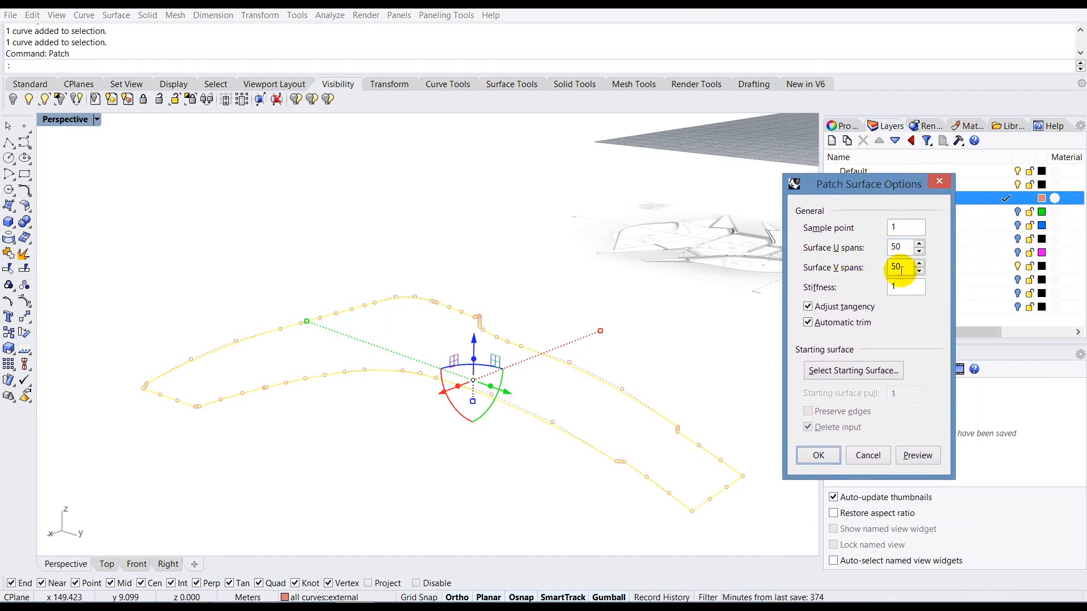
pyautogui.click(909, 457)
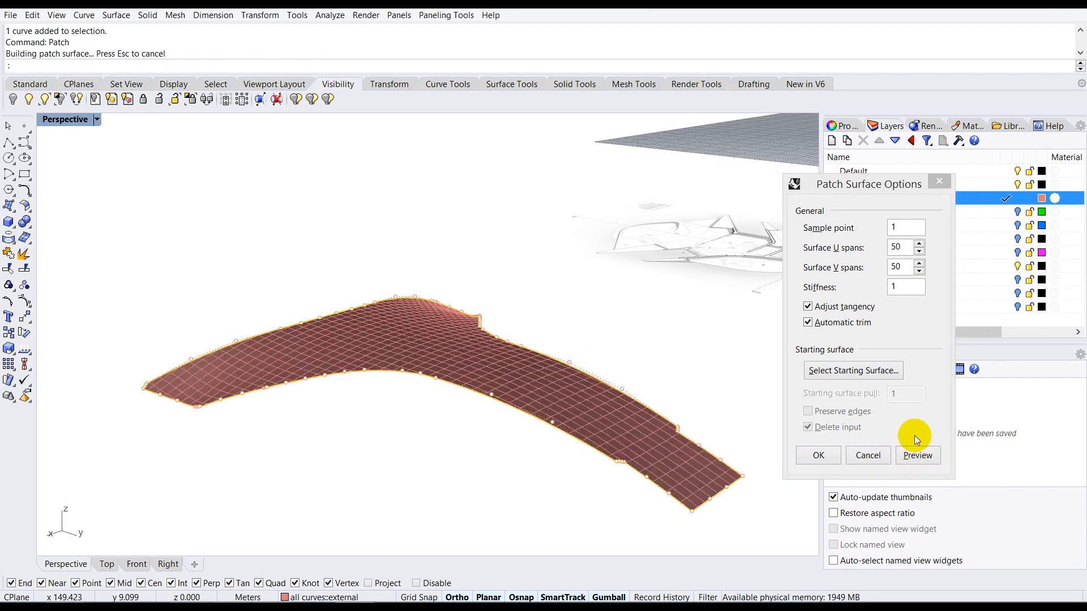
pyautogui.moveTo(444, 409); pyautogui.dragTo(424, 401, button='right')
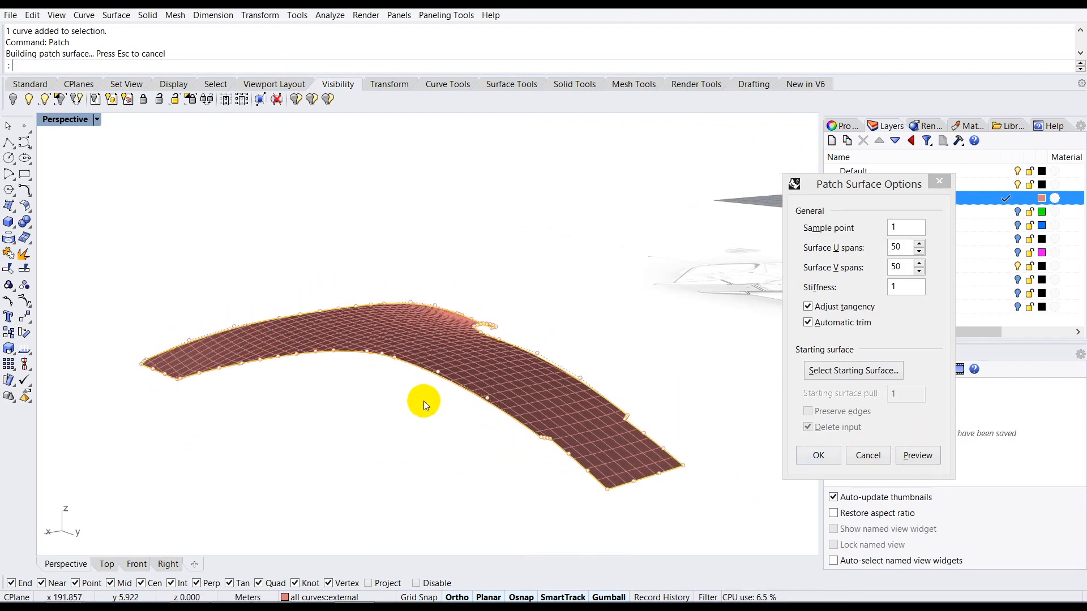
pyautogui.click(808, 457)
pyautogui.moveTo(364, 359); pyautogui.dragTo(331, 360, button='right')
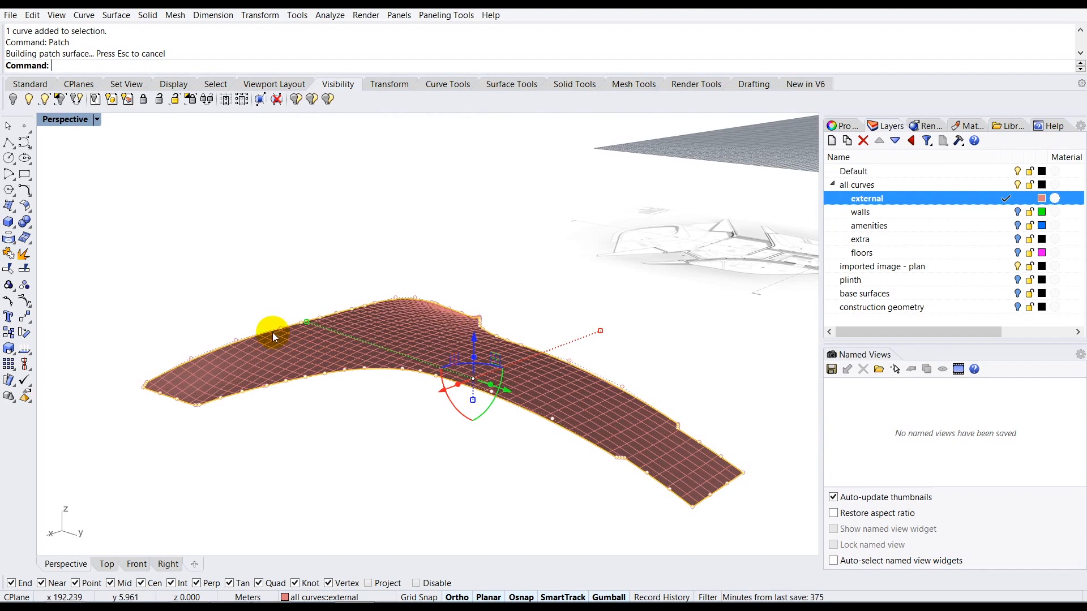
pyautogui.click(355, 405)
pyautogui.moveTo(300, 376); pyautogui.dragTo(575, 368, button='right')
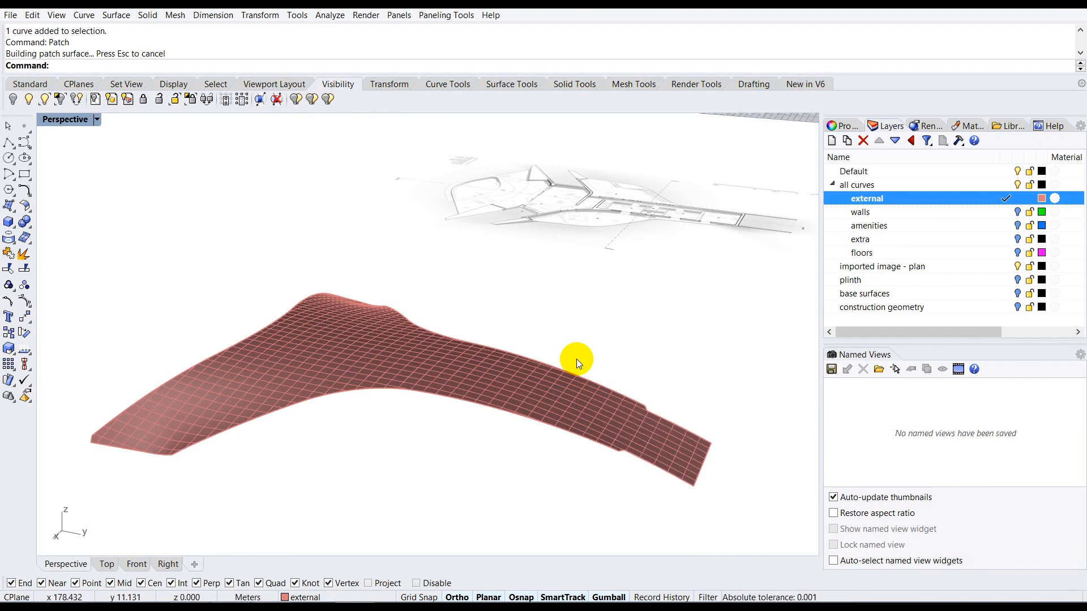
pyautogui.moveTo(576, 359); pyautogui.dragTo(814, 262, button='right')
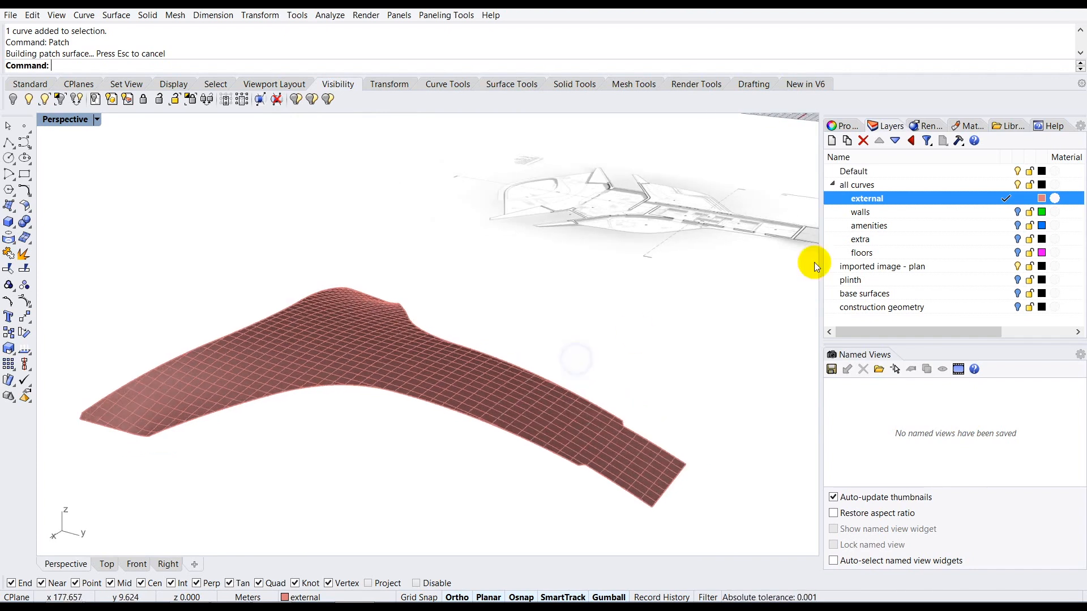
# Step: Collapse the "all curves" sublayers and create a new top-level layer named "roof"
pyautogui.click(861, 211)
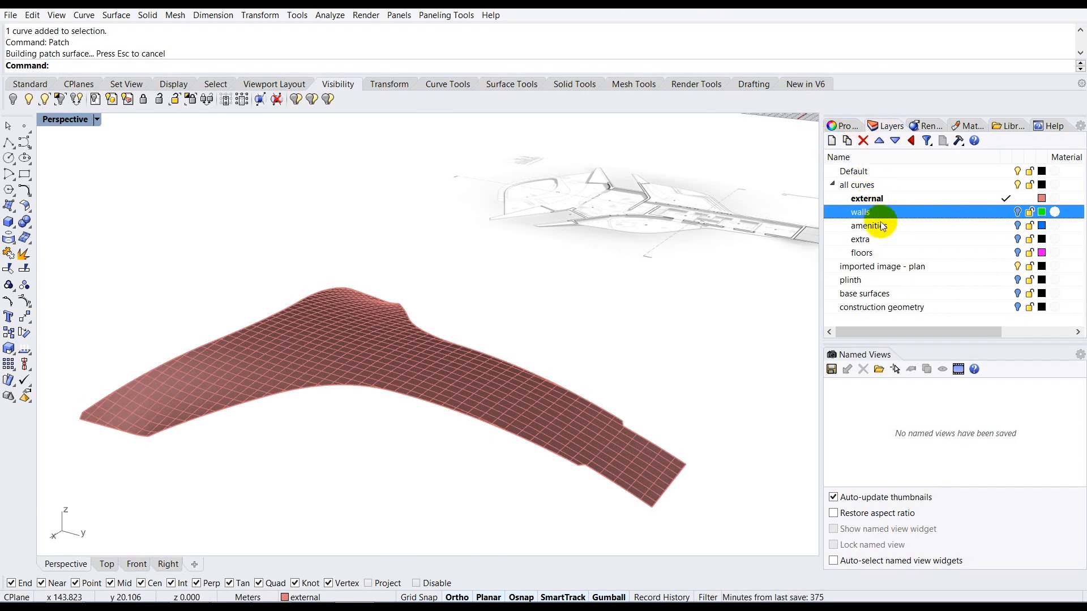
pyautogui.click(833, 184)
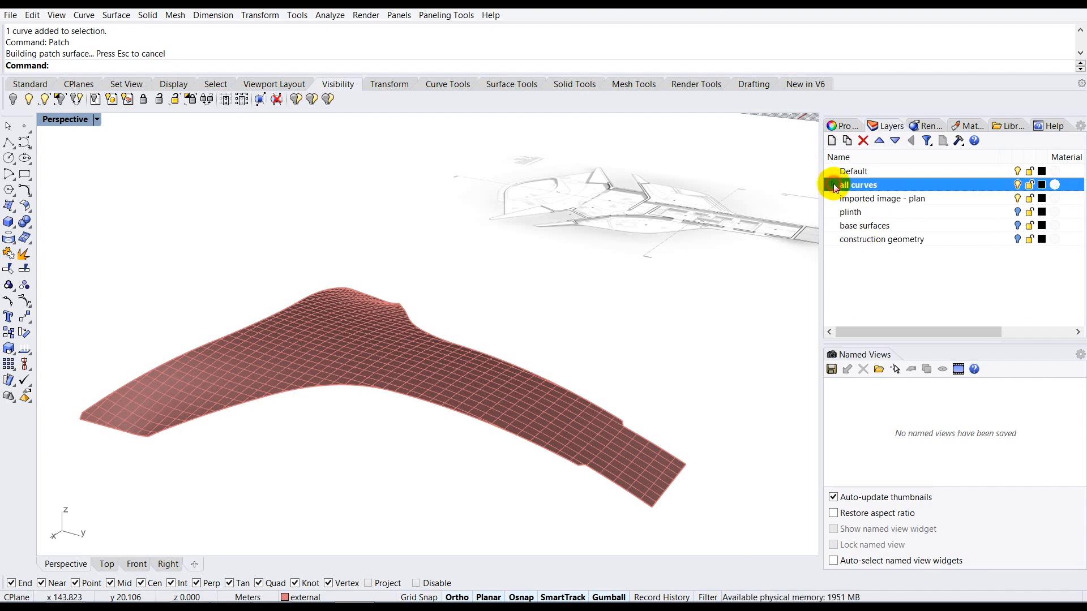
pyautogui.click(830, 140)
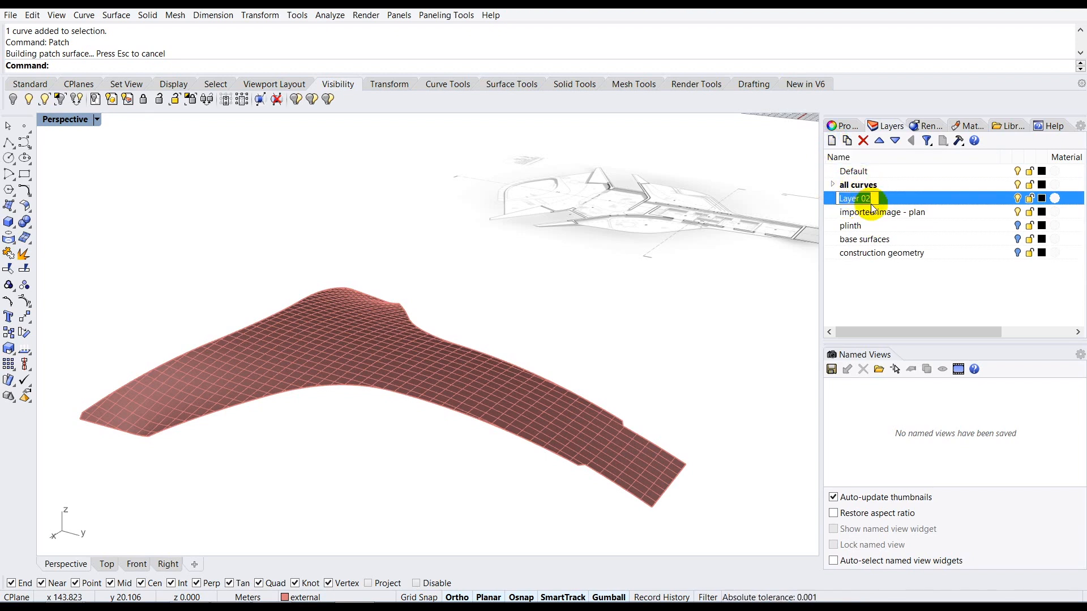
pyautogui.write('roof')
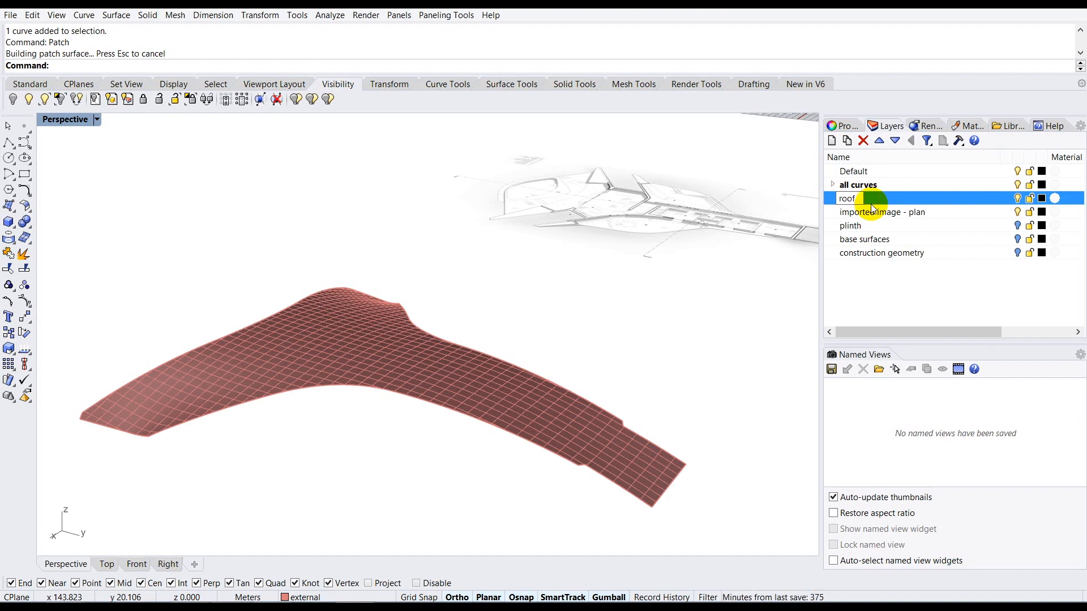
pyautogui.press('Return')
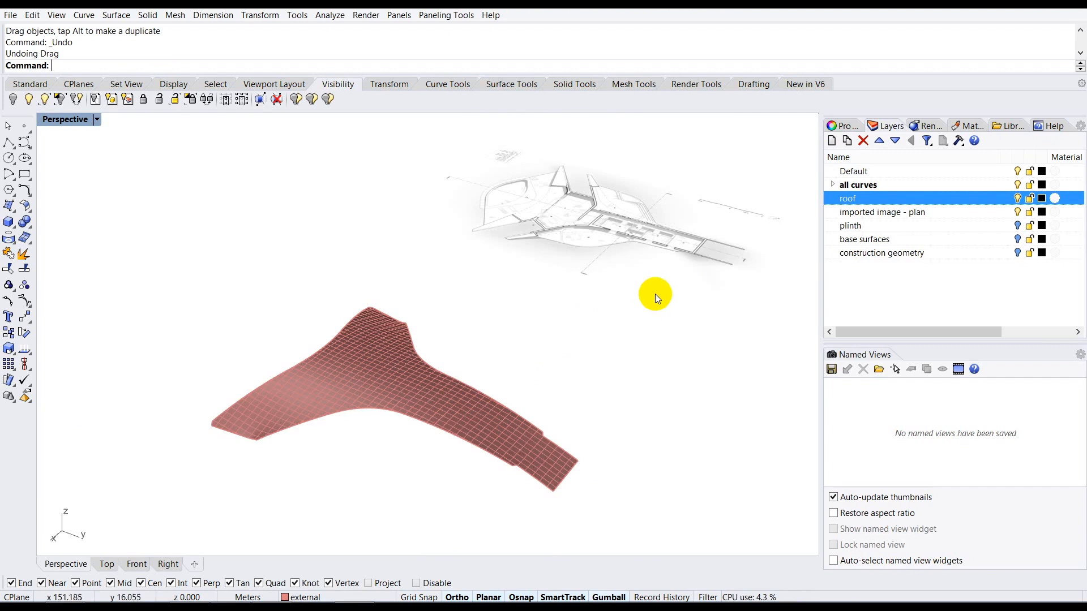
# Step: Make the "roof" layer current and move the patch surface and its outline curve onto it
pyautogui.moveTo(433, 395); pyautogui.dragTo(425, 428, button='right')
pyautogui.moveTo(764, 258); pyautogui.dragTo(342, 472)
pyautogui.moveTo(263, 517); pyautogui.dragTo(263, 517)
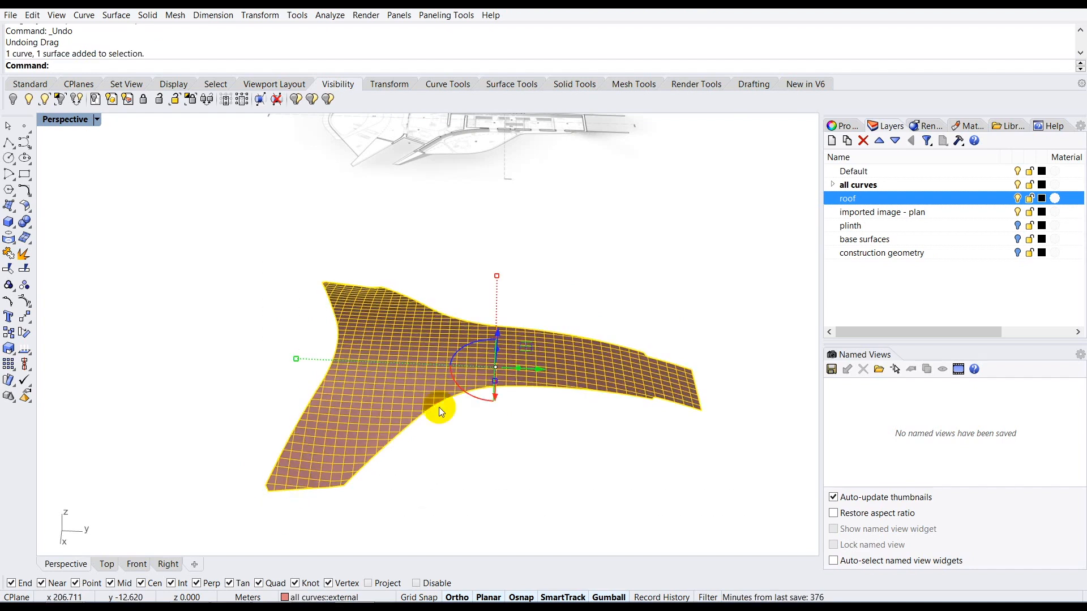
pyautogui.rightClick(868, 199)
pyautogui.doubleClick(869, 199)
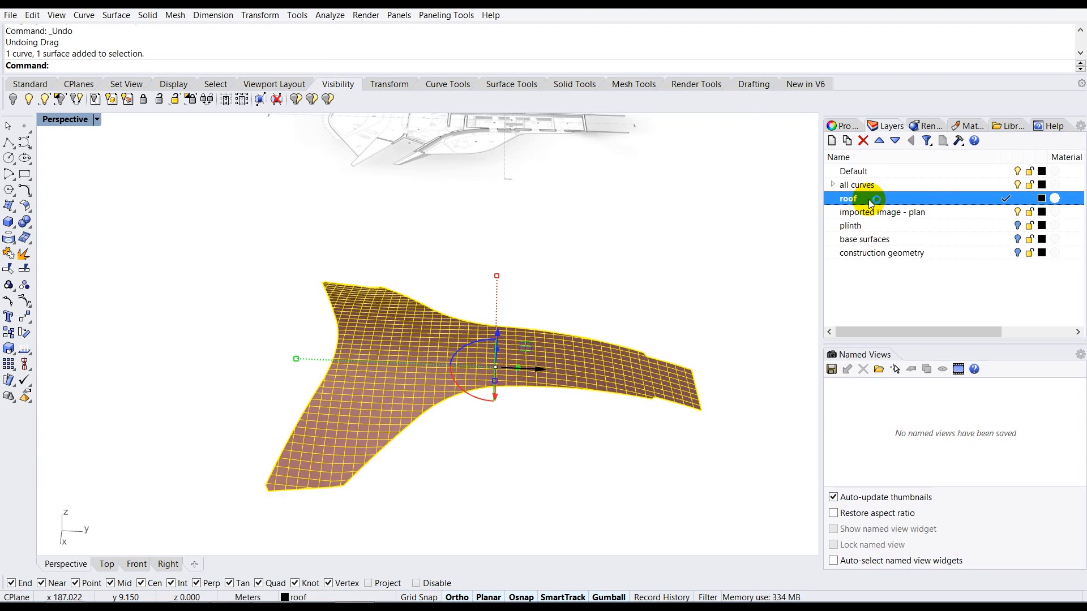
pyautogui.rightClick(870, 203)
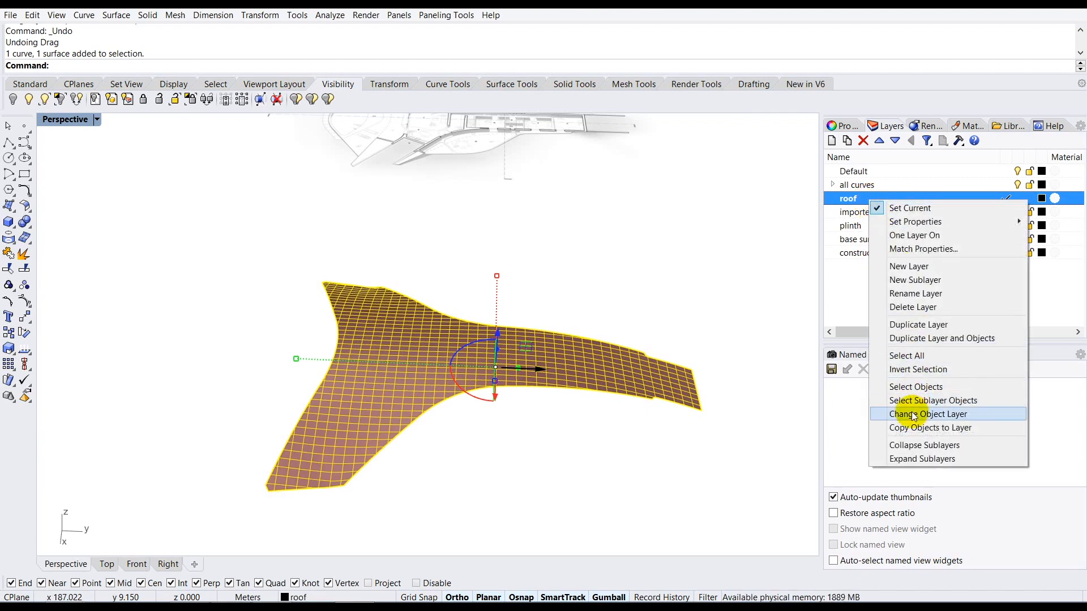
pyautogui.click(940, 415)
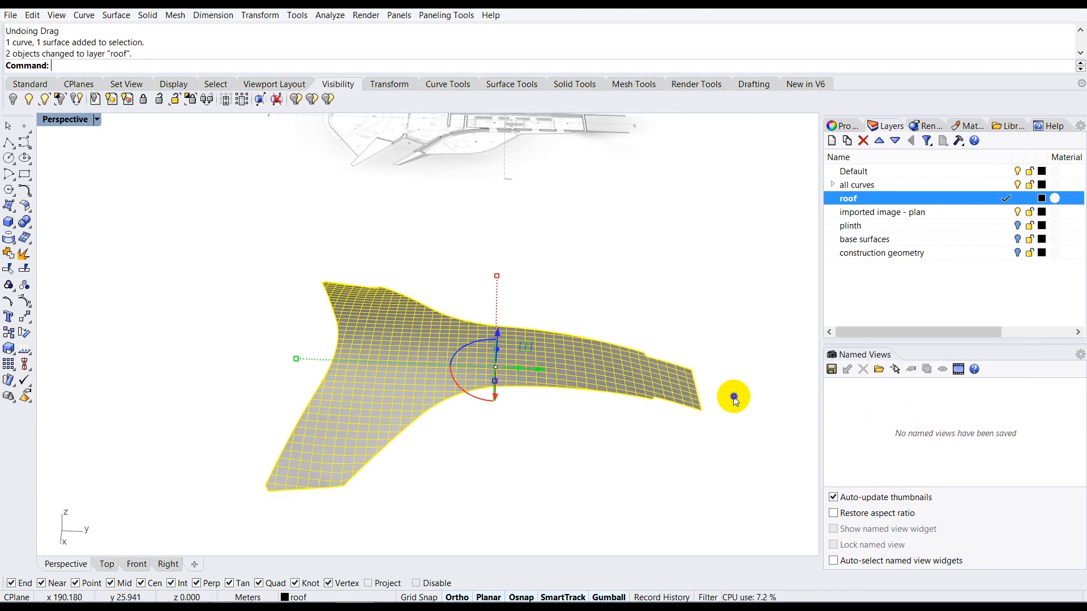
pyautogui.moveTo(732, 395); pyautogui.dragTo(715, 393, button='right')
pyautogui.press('Escape')
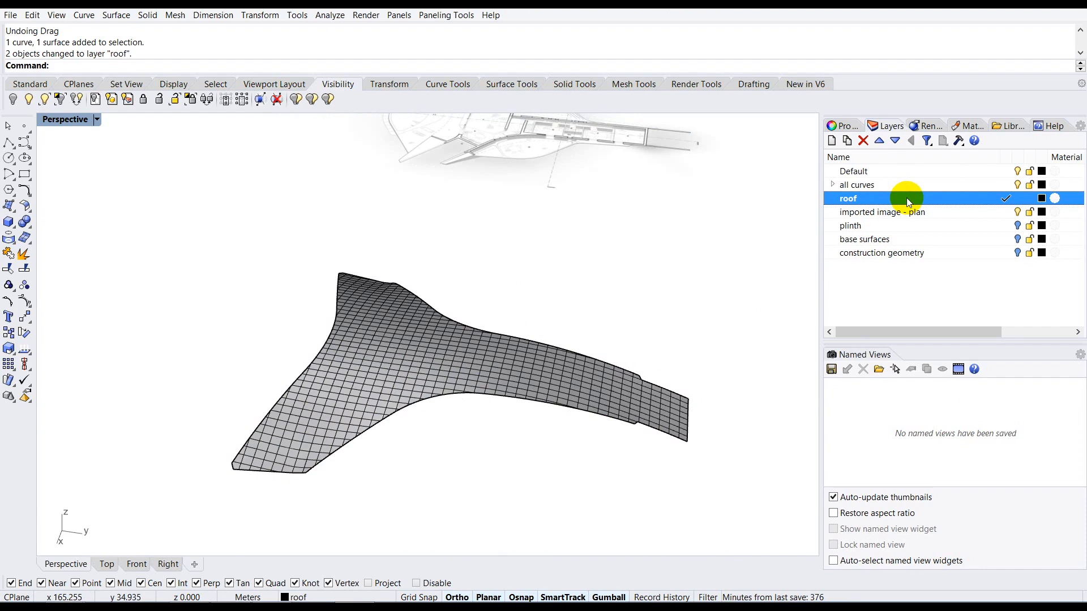
# Step: Set the "roof" layer's color to DarkGreen
pyautogui.moveTo(699, 263); pyautogui.dragTo(660, 304, button='right')
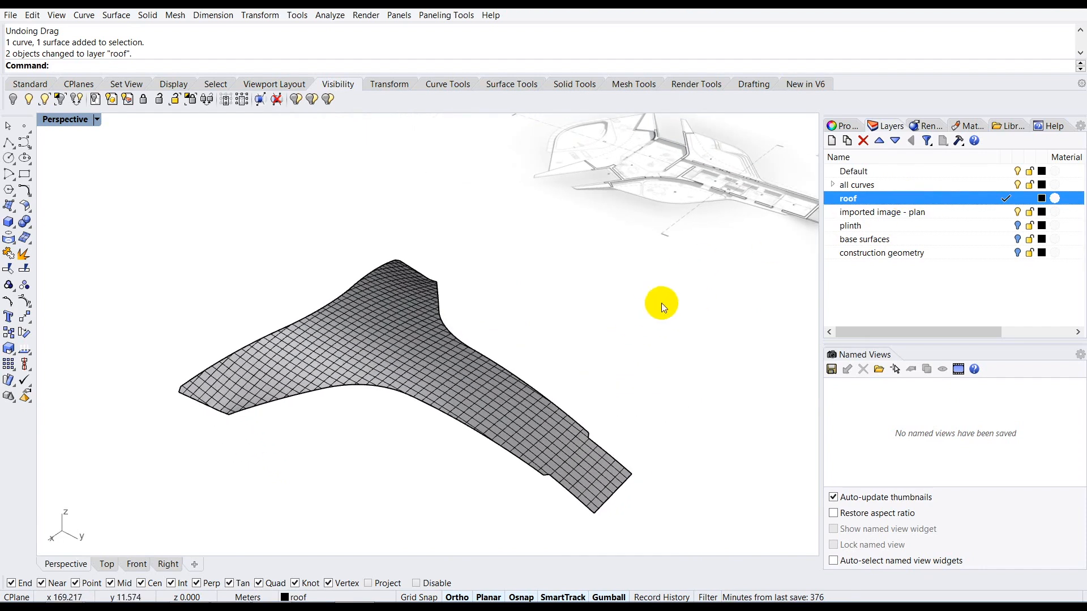
pyautogui.click(1041, 199)
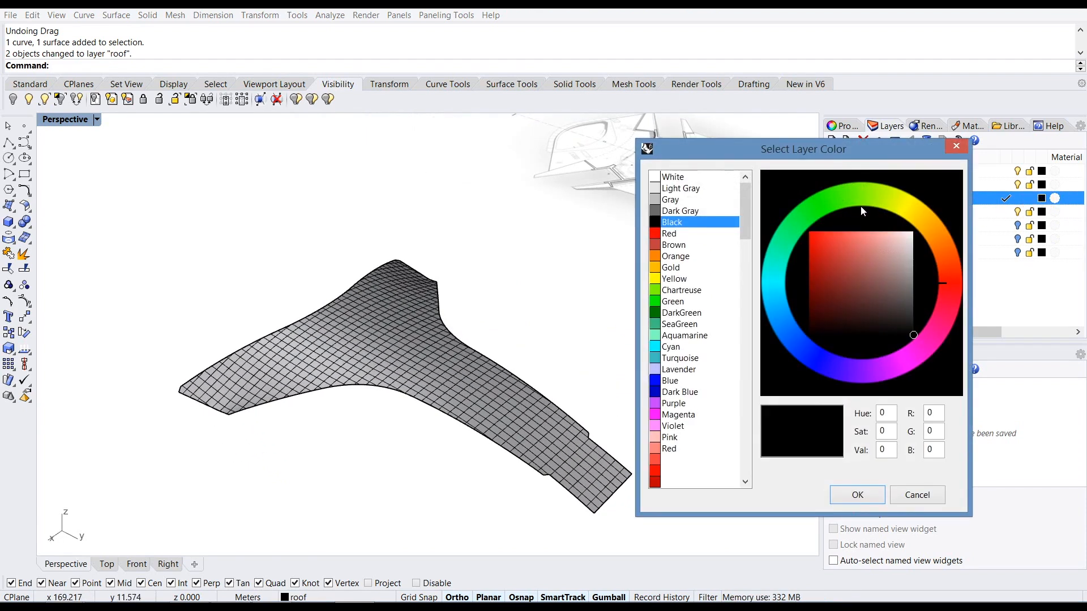
pyautogui.click(682, 313)
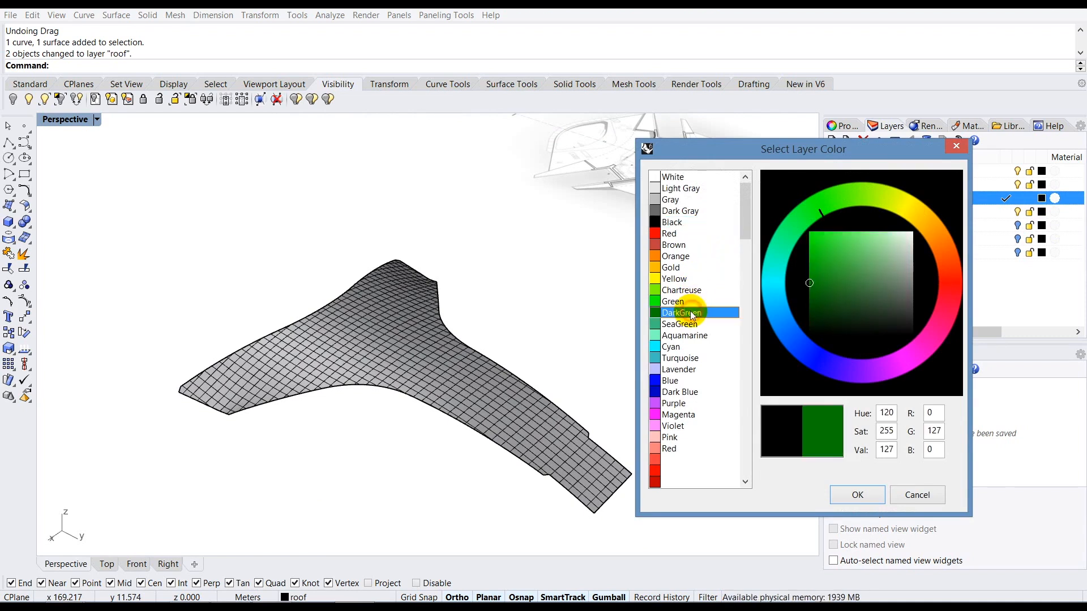
pyautogui.click(856, 495)
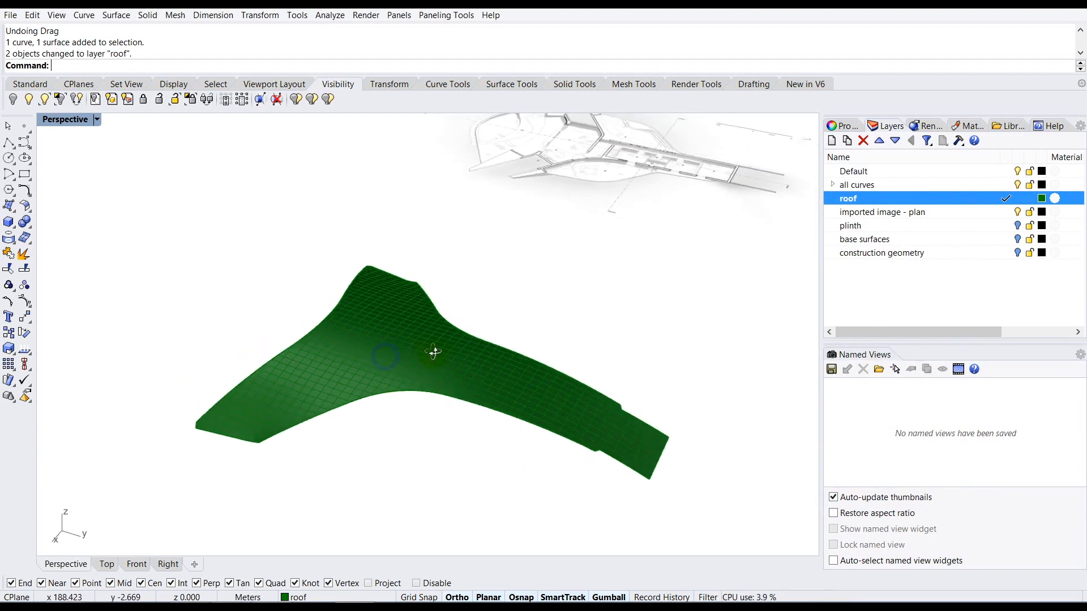
pyautogui.click(611, 333)
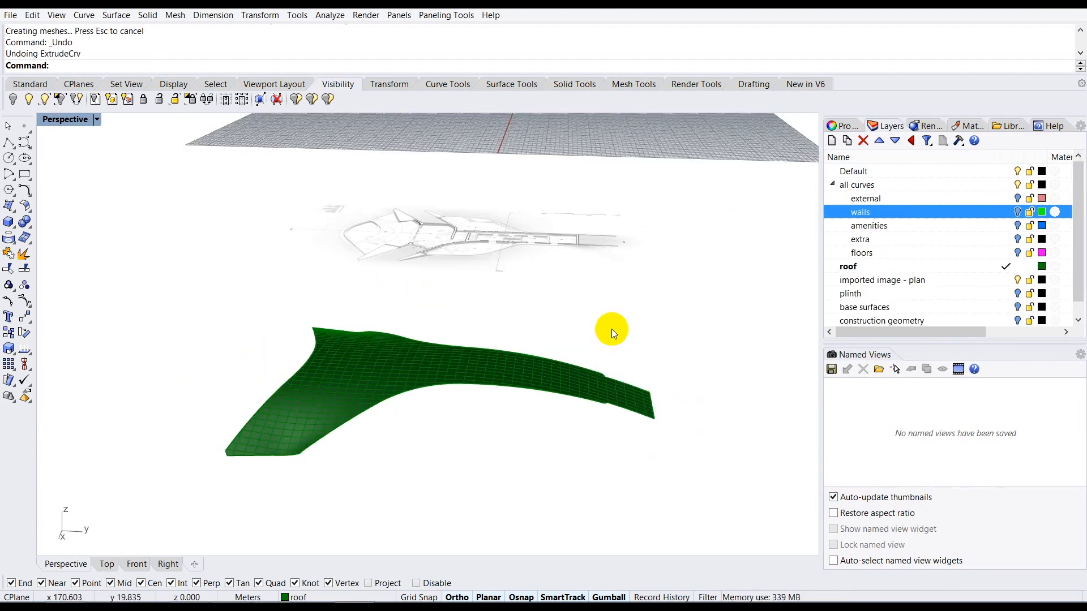
# Step: Turn on the "walls" sublayer under "all curves" and make it the current layer
pyautogui.click(832, 184)
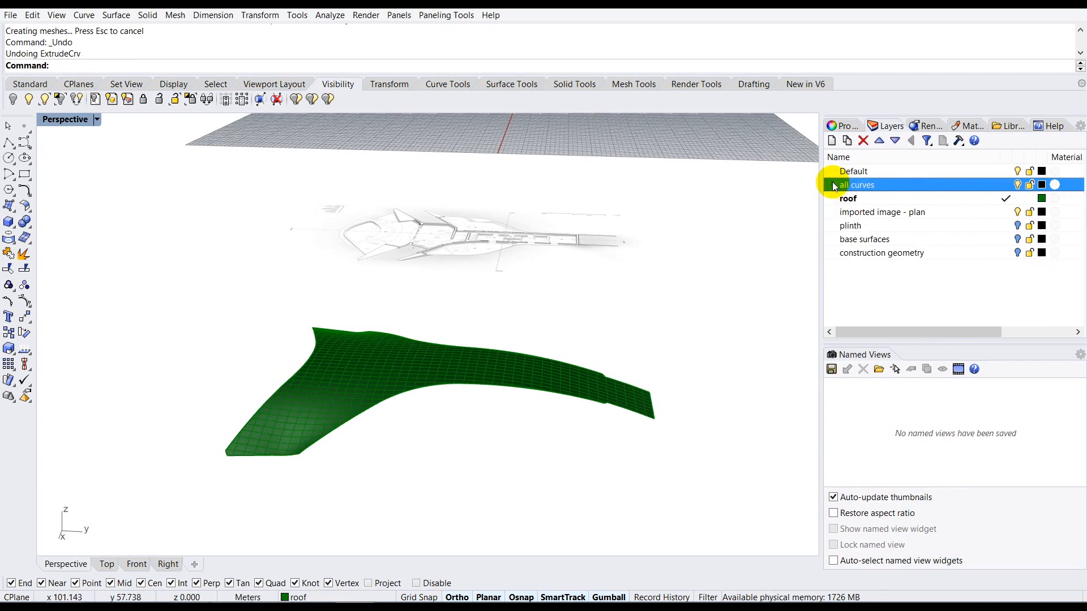
pyautogui.click(832, 183)
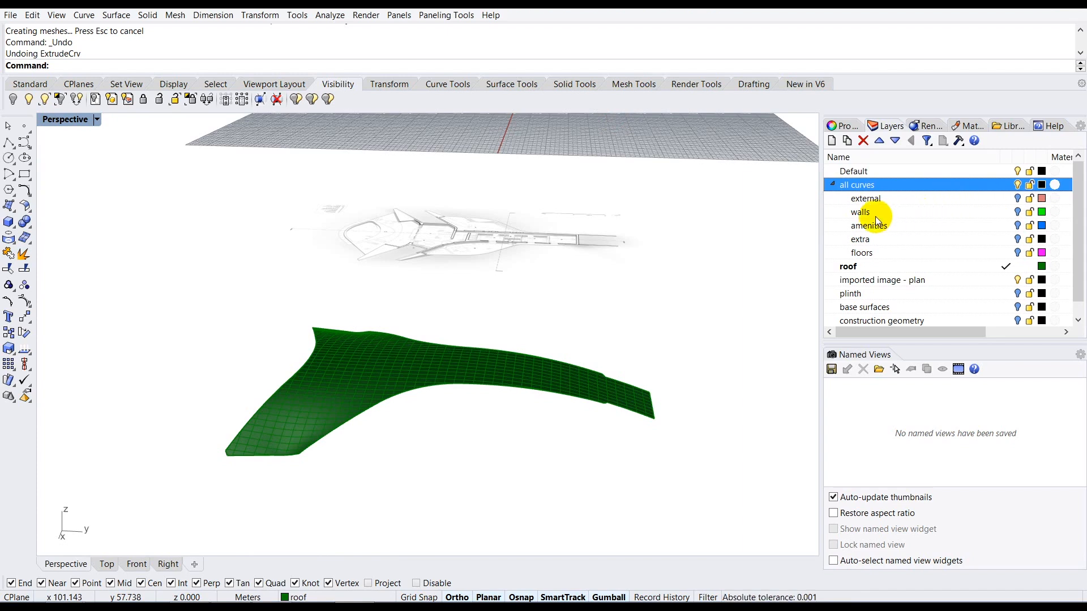
pyautogui.click(1017, 212)
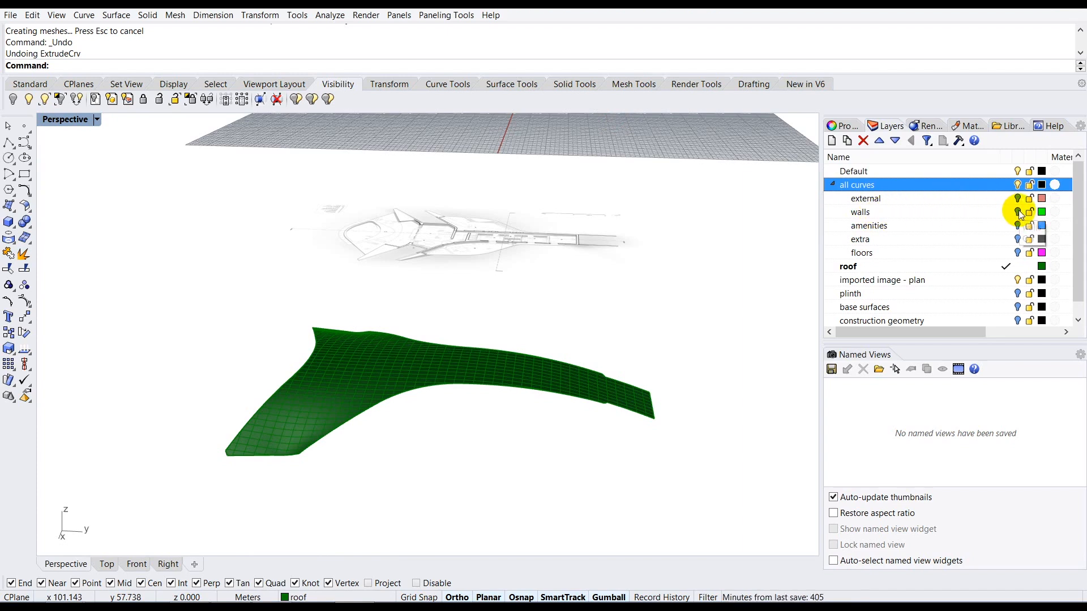
pyautogui.click(1017, 211)
pyautogui.moveTo(524, 321); pyautogui.dragTo(427, 367, button='right')
pyautogui.scroll(3, 428, 366)
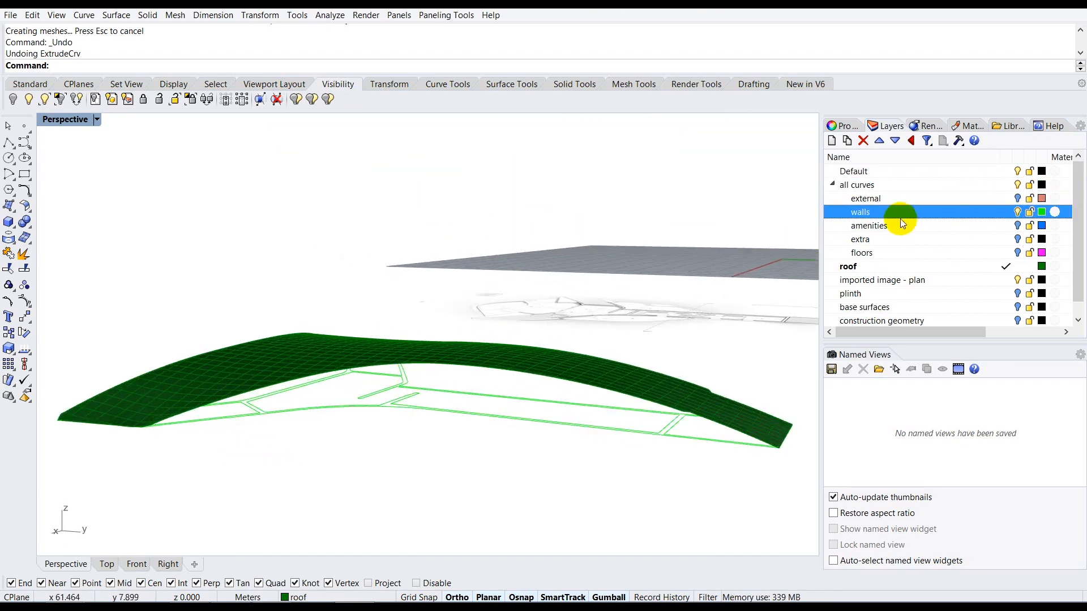
pyautogui.click(926, 212)
pyautogui.doubleClick(926, 212)
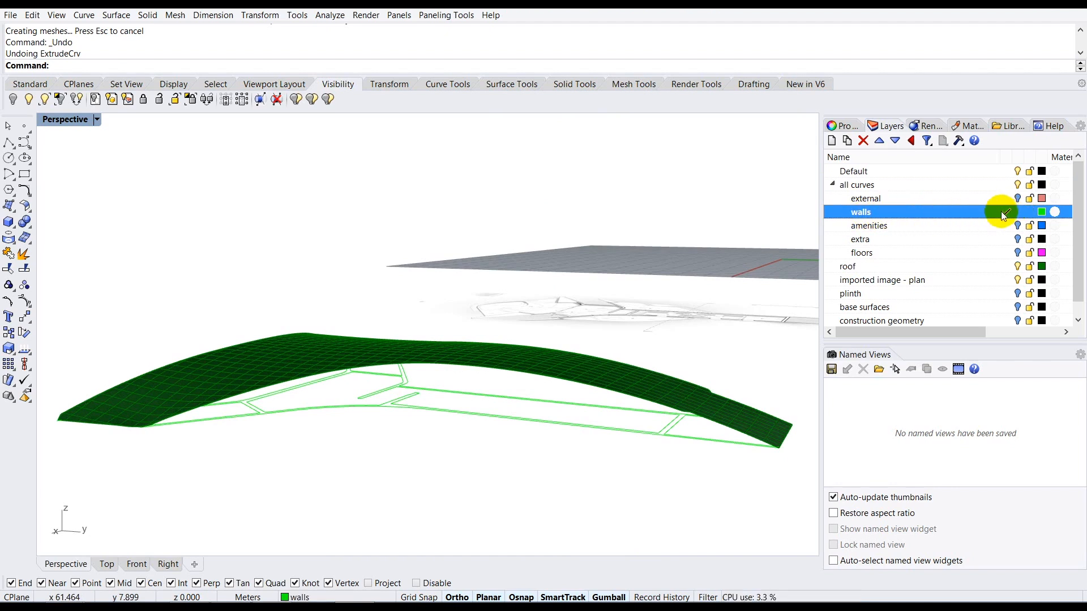
# Step: Extrude the two wall curves upward as solids about 4 m high so they pass through the roof, accepting the self-intersecting curves
pyautogui.moveTo(497, 323); pyautogui.dragTo(469, 319, button='right')
pyautogui.scroll(1, 373, 409)
pyautogui.scroll(1, 423, 382)
pyautogui.moveTo(406, 392); pyautogui.dragTo(433, 362, button='right')
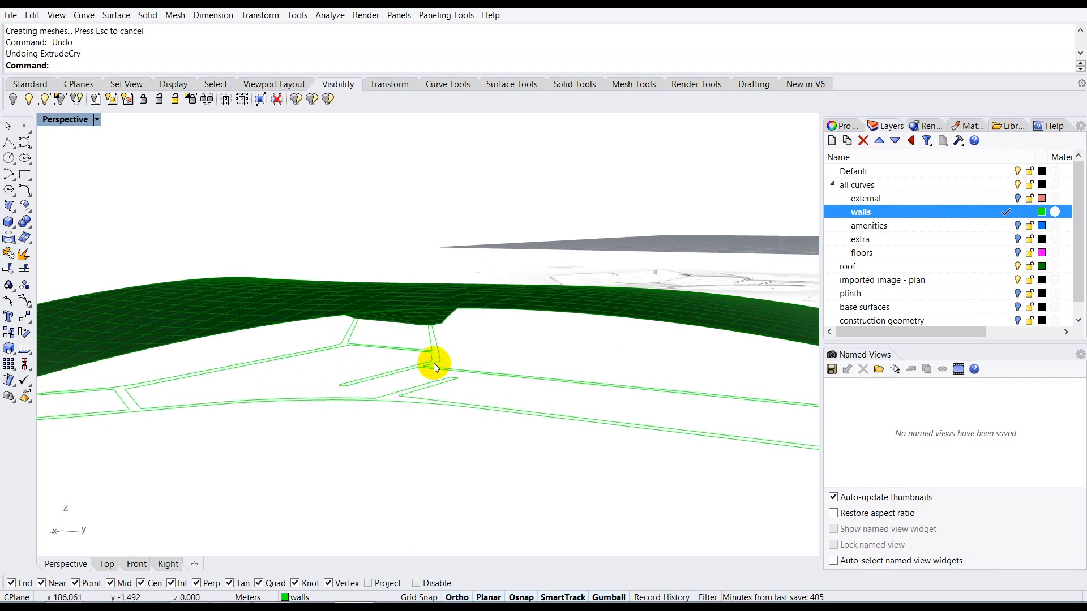
pyautogui.moveTo(361, 376); pyautogui.dragTo(351, 372, button='right')
pyautogui.click(464, 351)
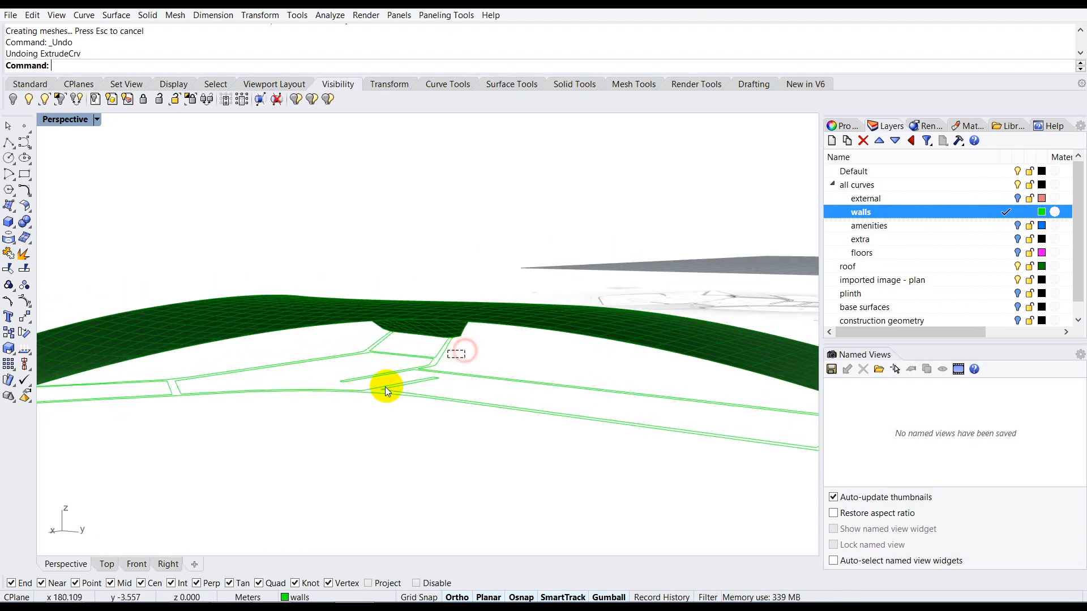
pyautogui.moveTo(337, 413); pyautogui.dragTo(339, 411)
pyautogui.moveTo(348, 397); pyautogui.dragTo(569, 400, button='right')
pyautogui.write('ExtrudeCrv')
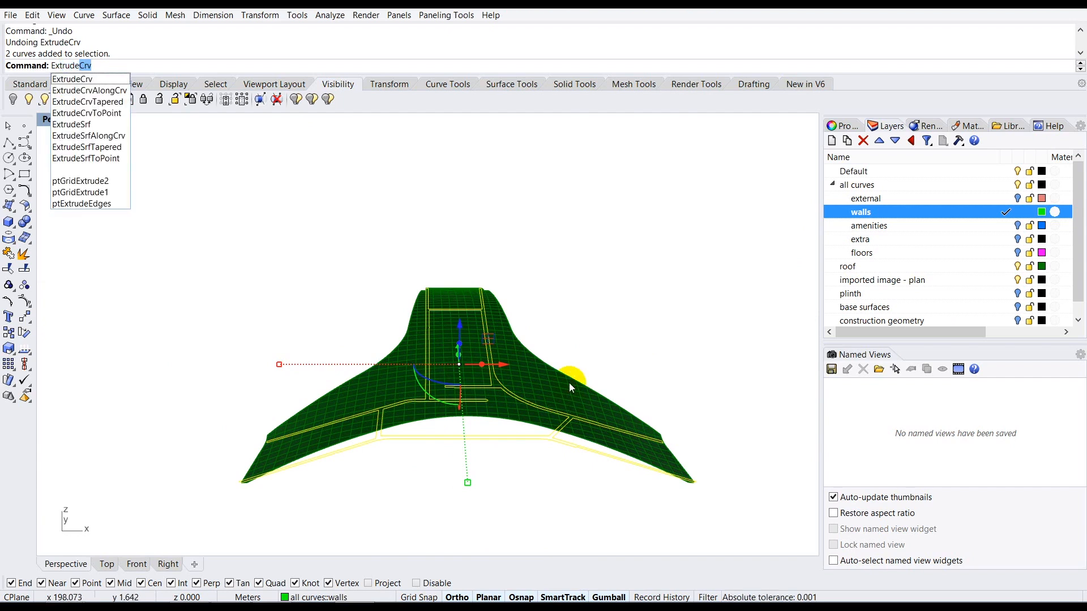
pyautogui.click(84, 83)
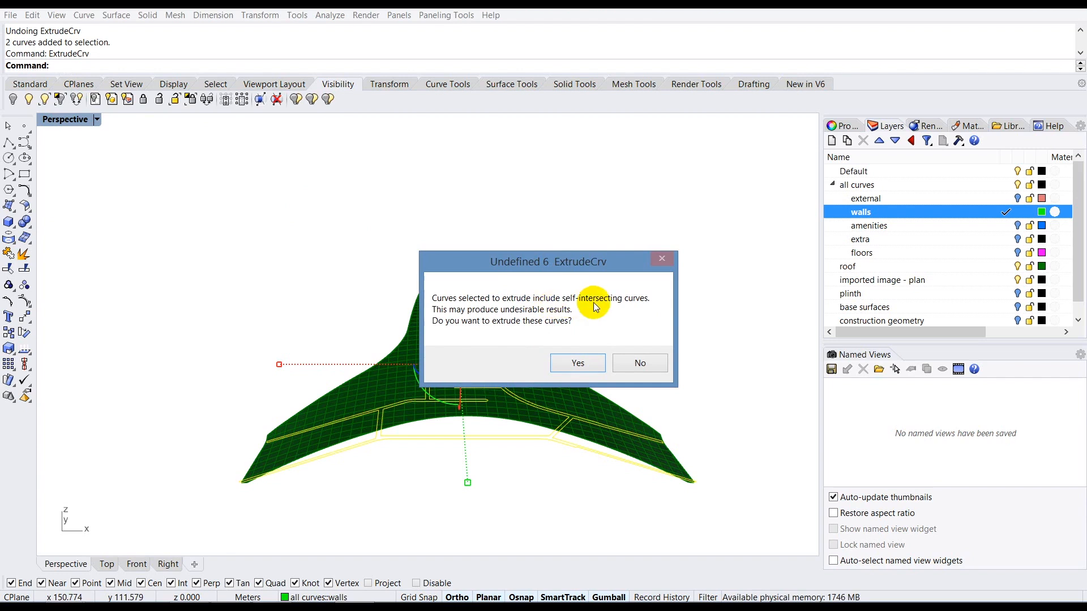
pyautogui.click(581, 361)
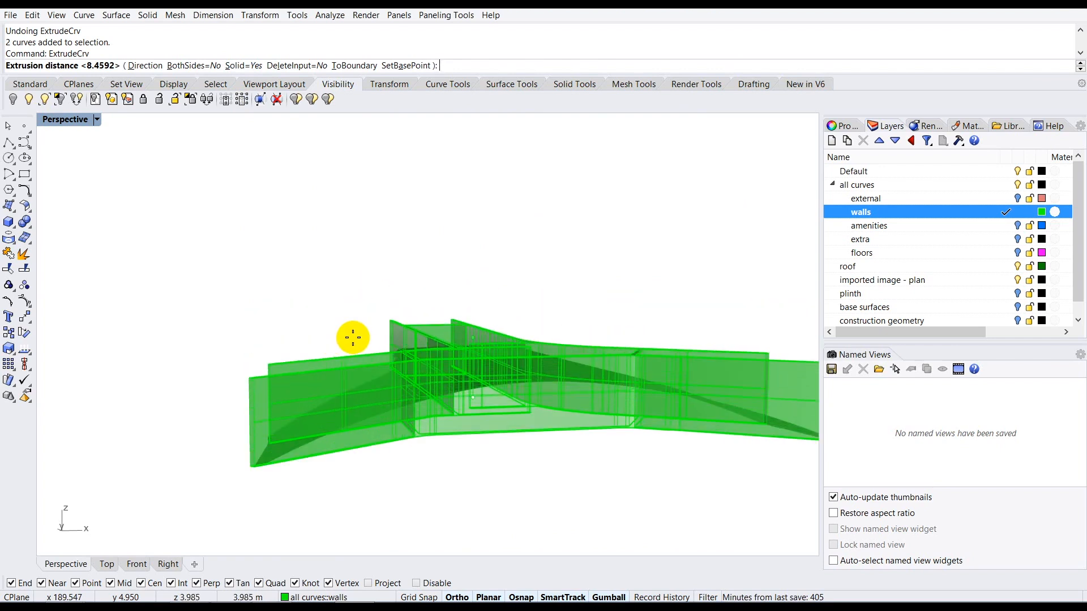
pyautogui.click(353, 340)
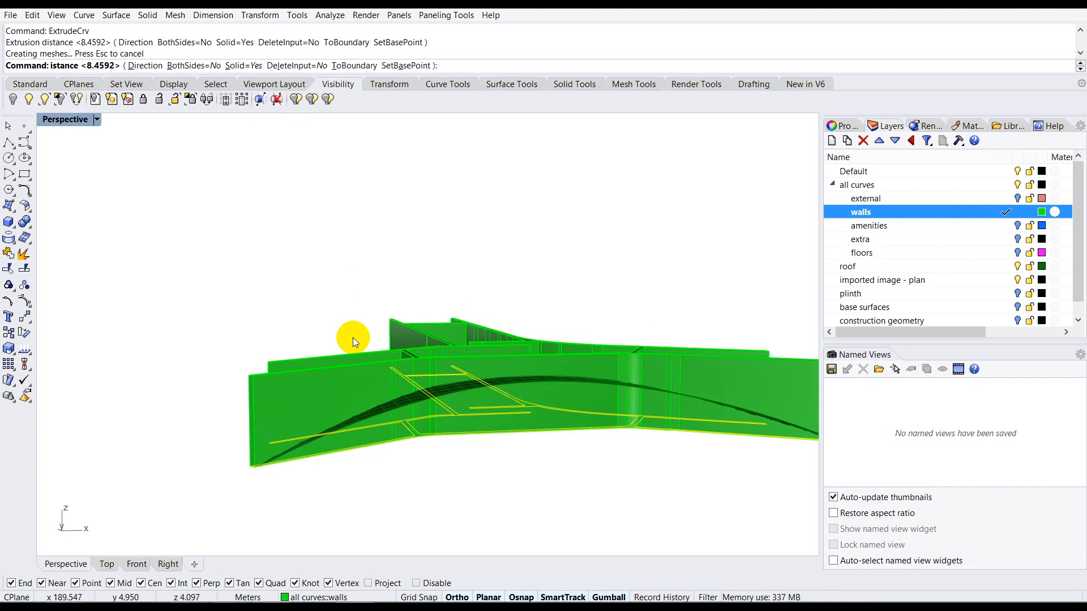
# Step: Split the extruded walls using the roof surface as the cutting object
pyautogui.moveTo(534, 377); pyautogui.dragTo(557, 426, button='right')
pyautogui.click(585, 304)
pyautogui.scroll(4, 530, 367)
pyautogui.scroll(3, 528, 366)
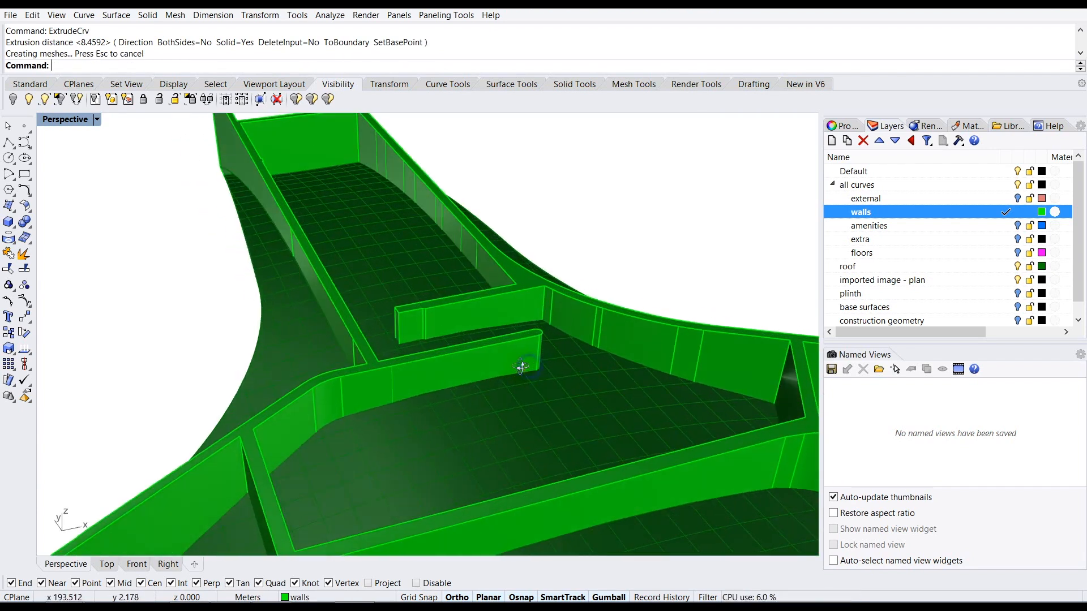
pyautogui.moveTo(457, 338); pyautogui.dragTo(449, 308, button='right')
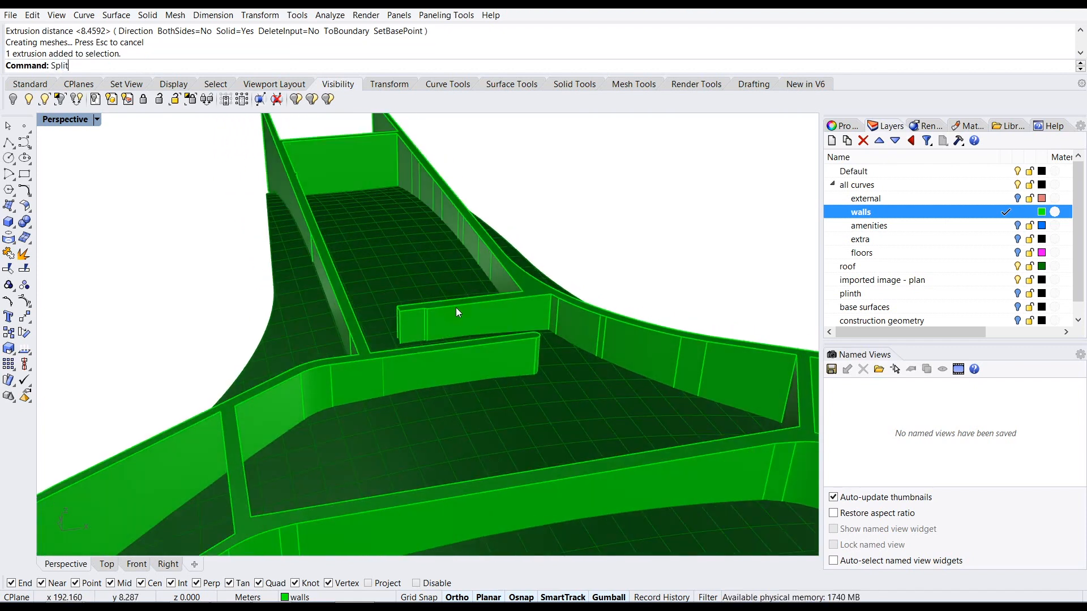
pyautogui.press('Return')
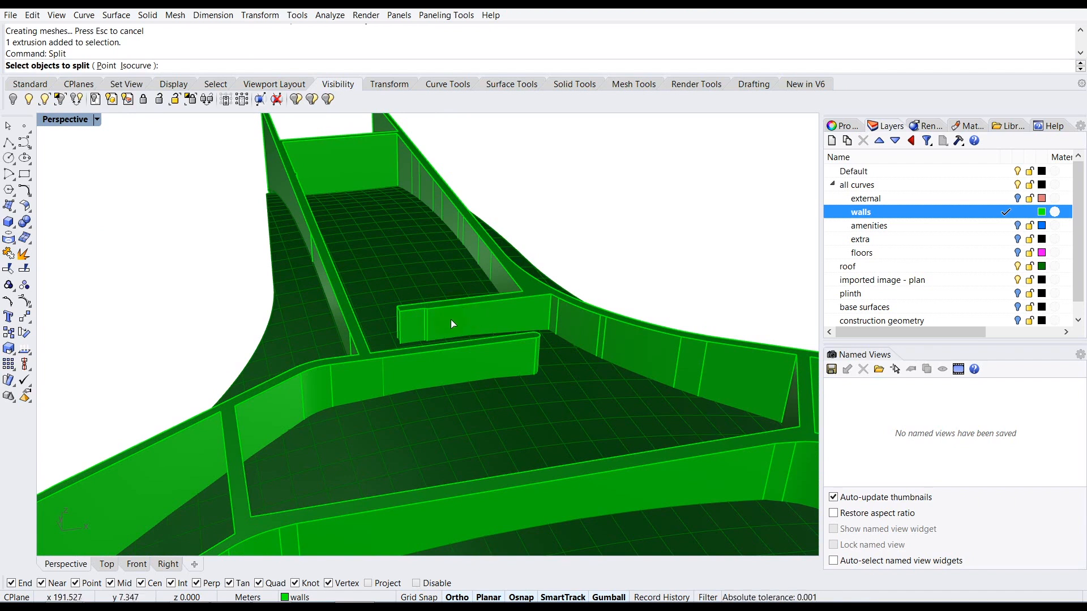
pyautogui.click(451, 318)
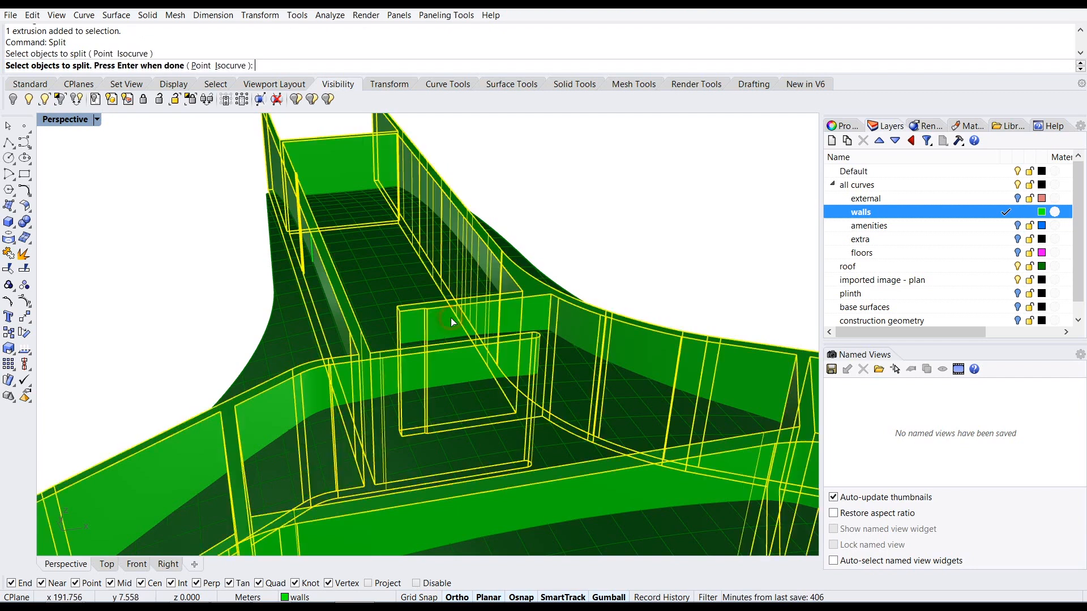
pyautogui.scroll(-5, 450, 314)
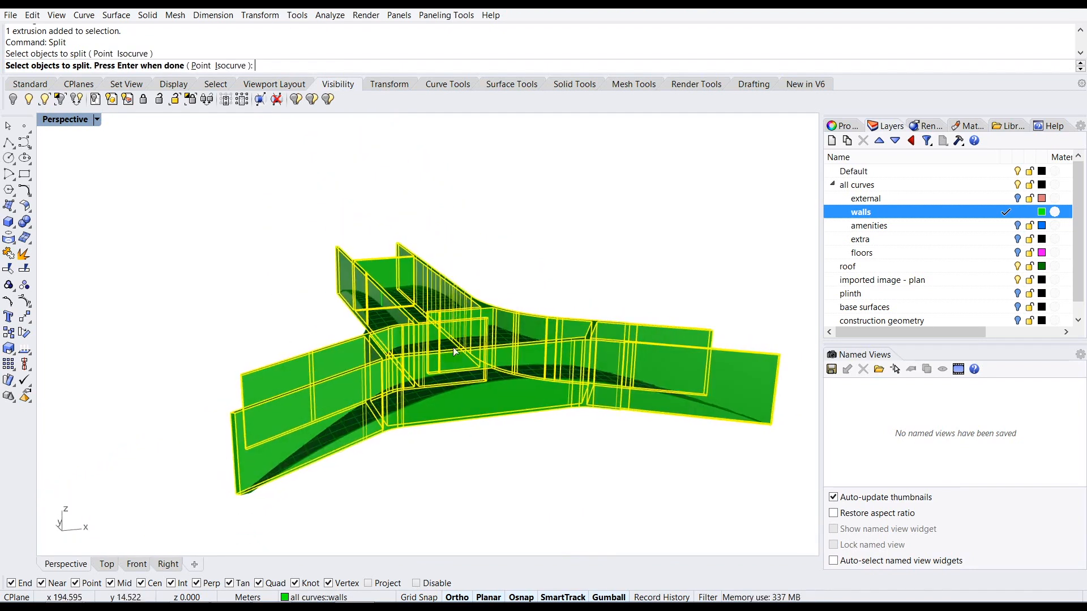
pyautogui.scroll(2, 457, 343)
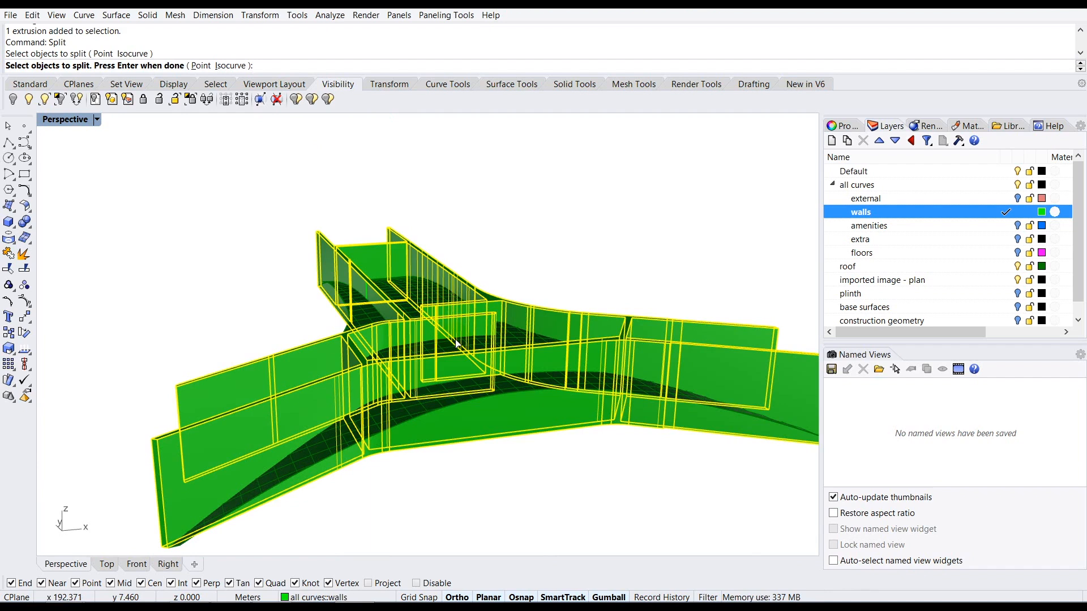
pyautogui.press('Return')
pyautogui.moveTo(415, 341); pyautogui.dragTo(369, 354, button='right')
pyautogui.scroll(5, 340, 352)
pyautogui.click(371, 358)
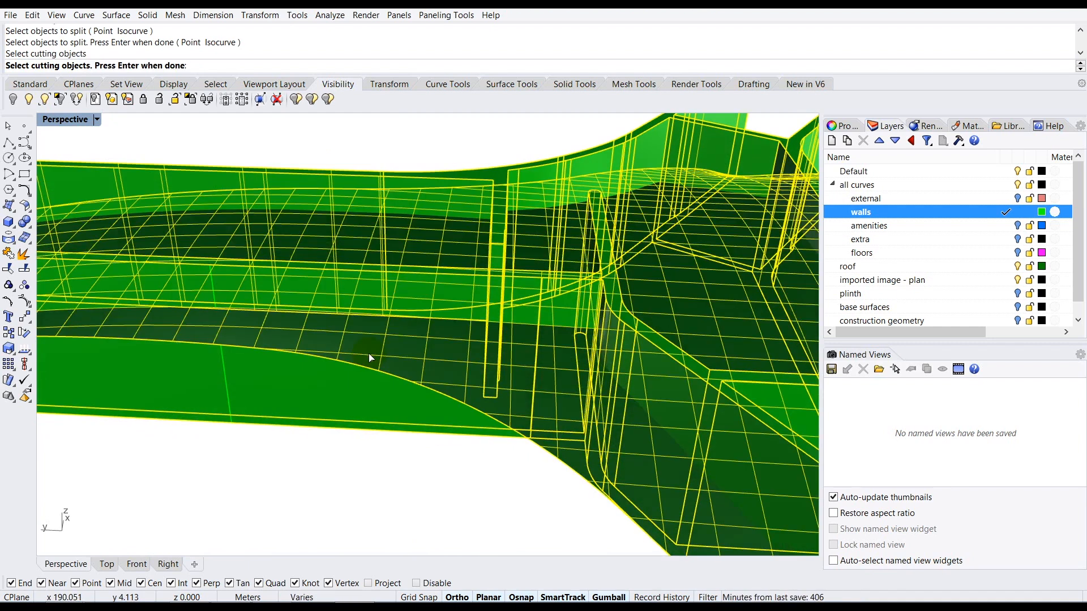
pyautogui.scroll(-3, 373, 358)
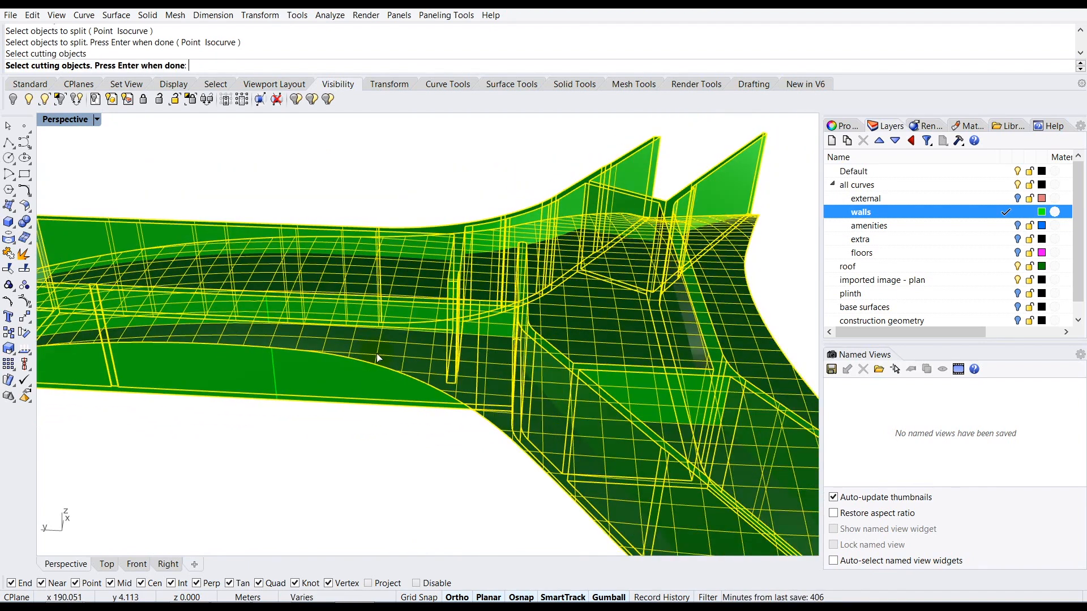
pyautogui.moveTo(401, 354); pyautogui.dragTo(367, 351, button='right')
pyautogui.press('Return')
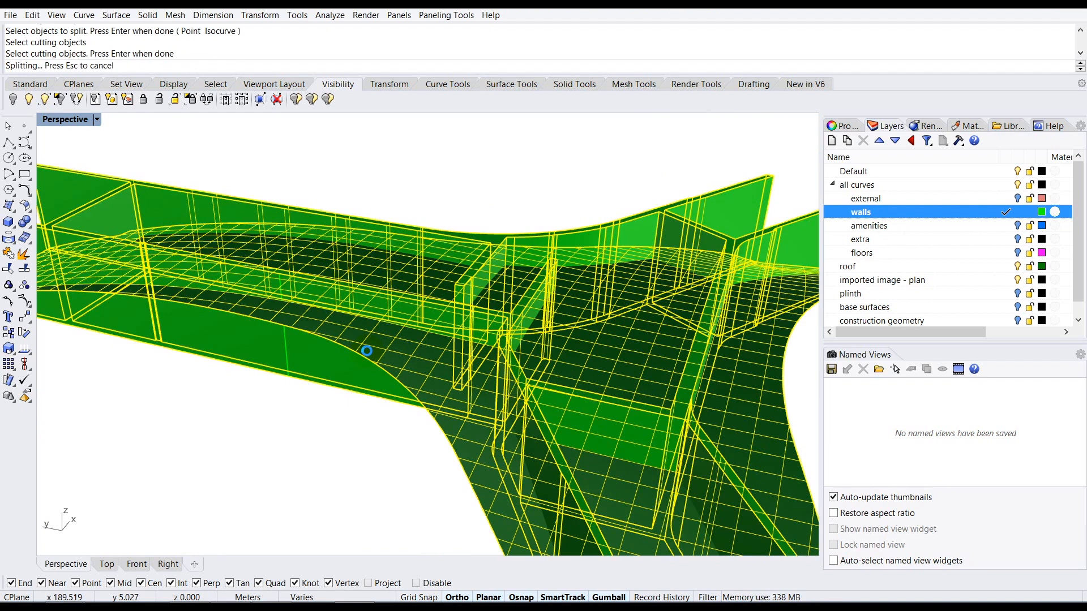
# Step: Delete the wall pieces above the roof surface, including the leftover flat extrusion sticking through it
pyautogui.moveTo(446, 354); pyautogui.dragTo(454, 318, button='right')
pyautogui.click(454, 318)
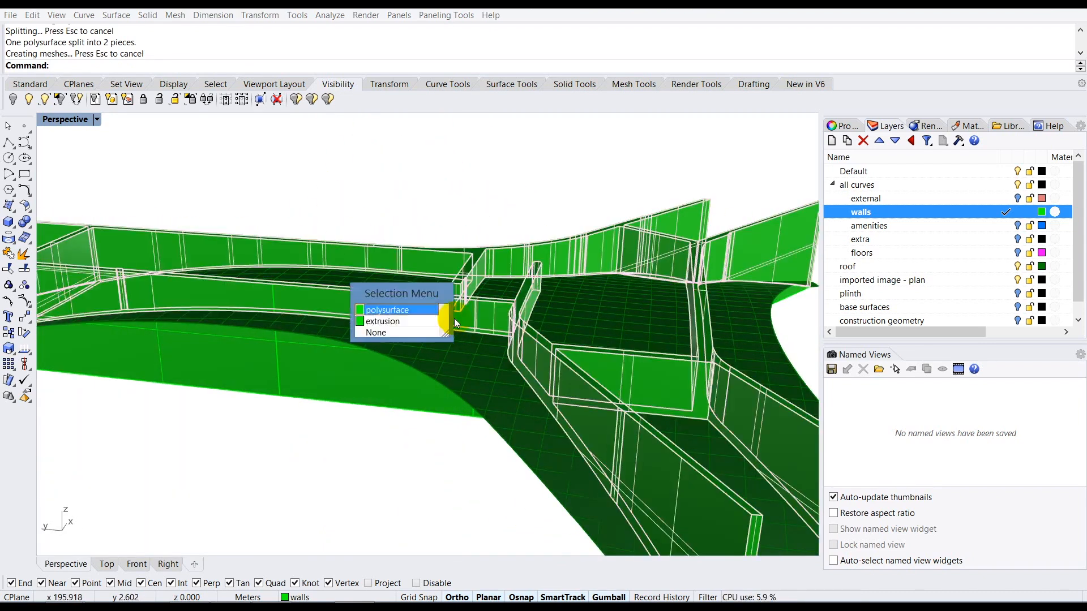
pyautogui.click(417, 311)
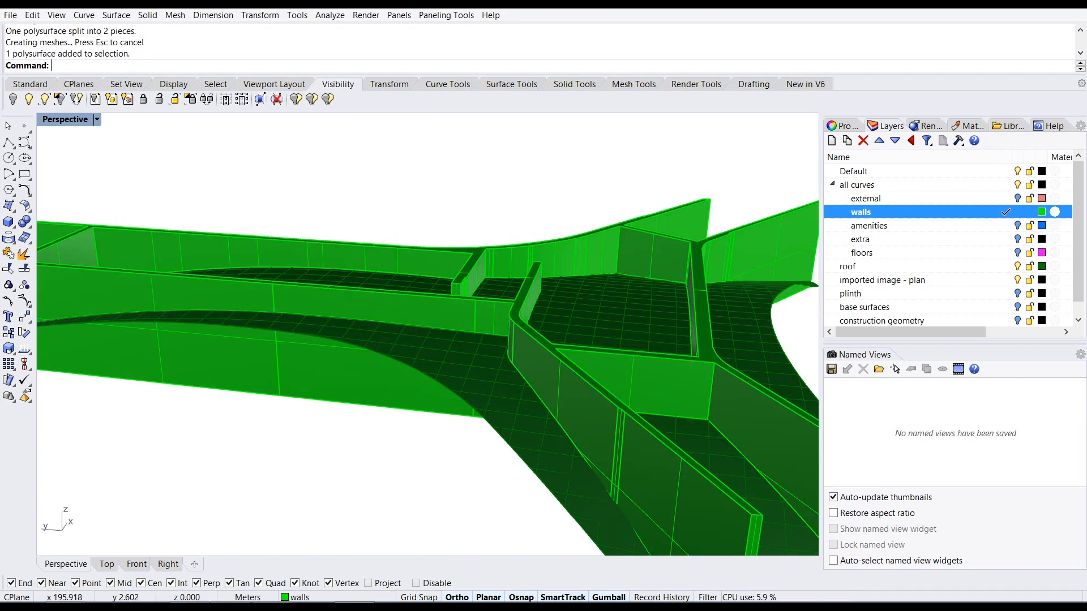
pyautogui.moveTo(410, 318); pyautogui.dragTo(497, 347, button='right')
pyautogui.press('Delete')
pyautogui.hotkey('ctrl', 'z')
pyautogui.scroll(3, 397, 326)
pyautogui.click(381, 318)
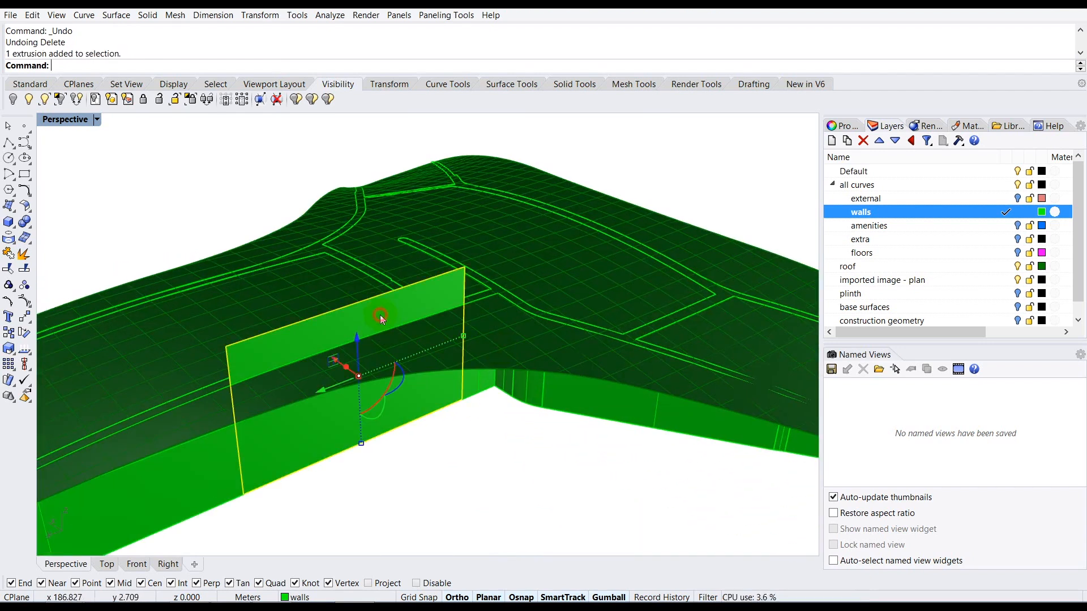
pyautogui.press('Delete')
# Step: Turn off the "roof" layer and examine the trimmed walls beneath it
pyautogui.moveTo(488, 337); pyautogui.dragTo(440, 372, button='right')
pyautogui.click(441, 372)
pyautogui.click(569, 214)
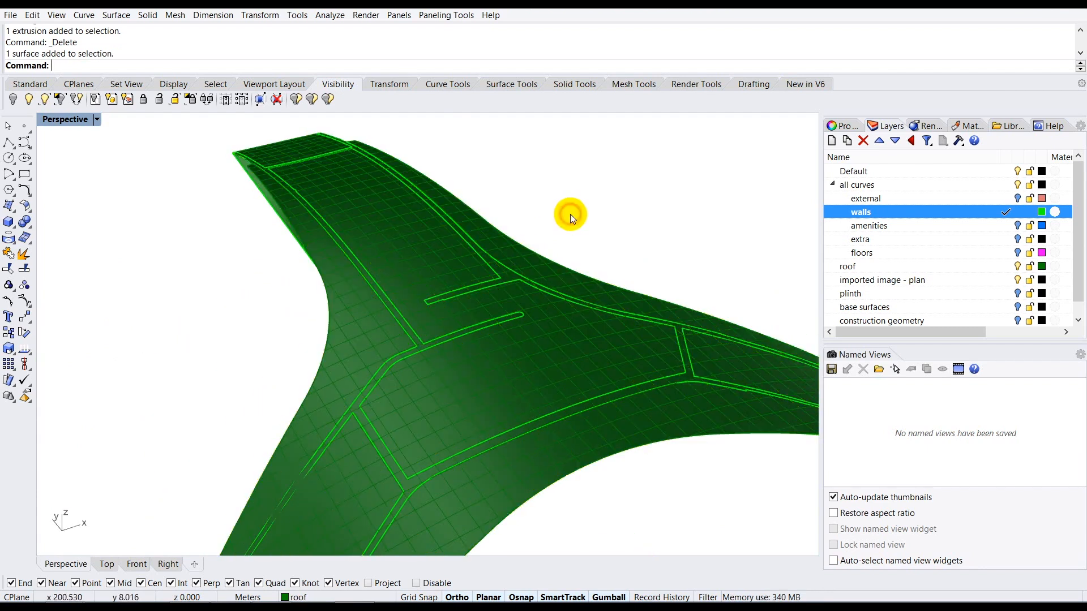
pyautogui.moveTo(562, 258); pyautogui.dragTo(528, 283, button='right')
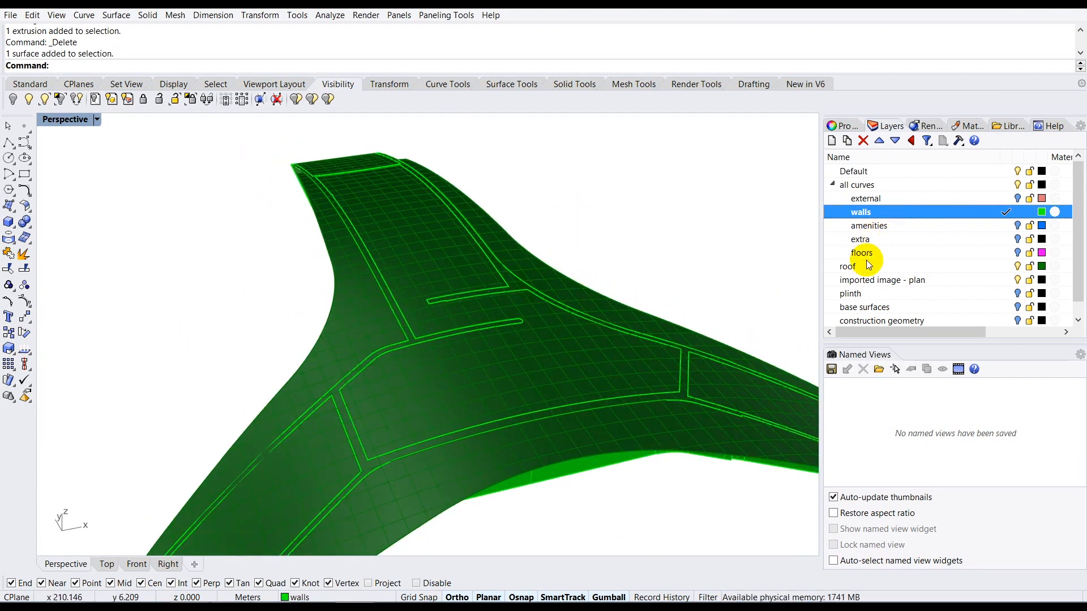
pyautogui.click(1016, 266)
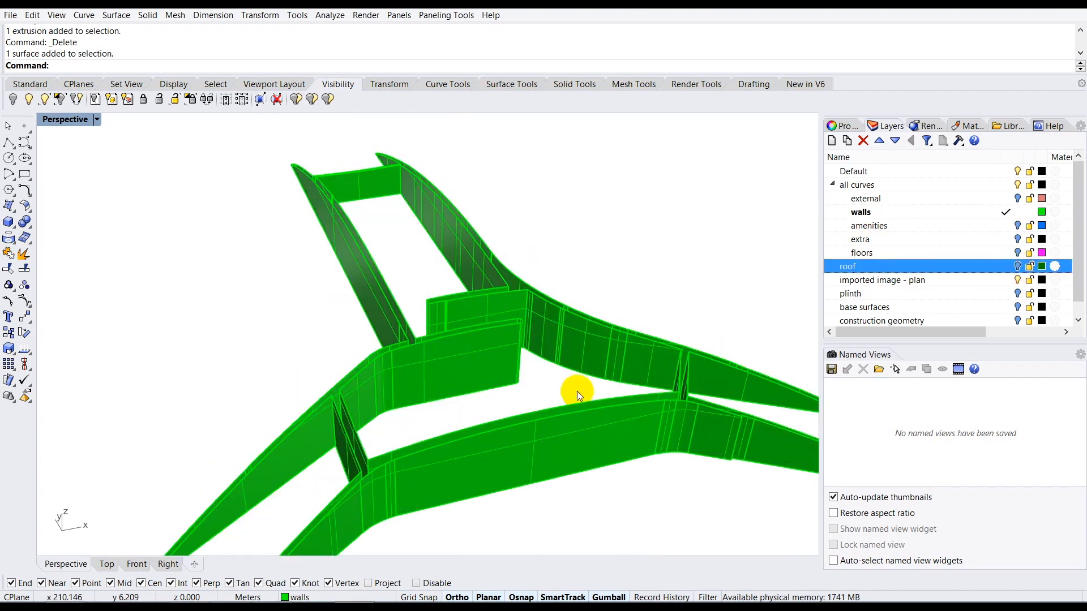
pyautogui.moveTo(497, 376); pyautogui.dragTo(489, 321, button='right')
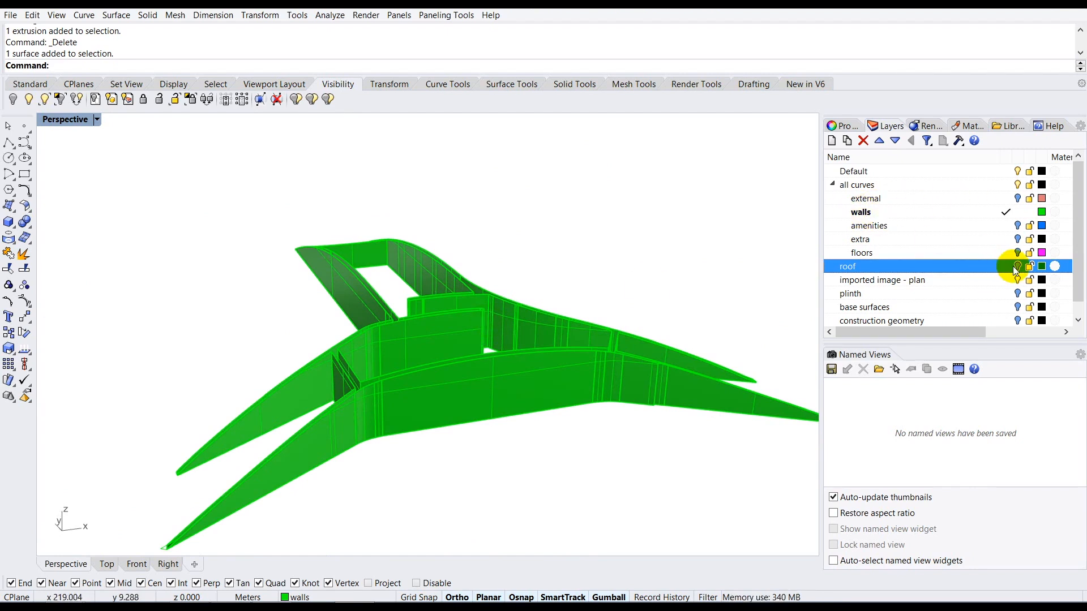
# Step: Set the "walls" layer's color to Brown
pyautogui.click(1042, 212)
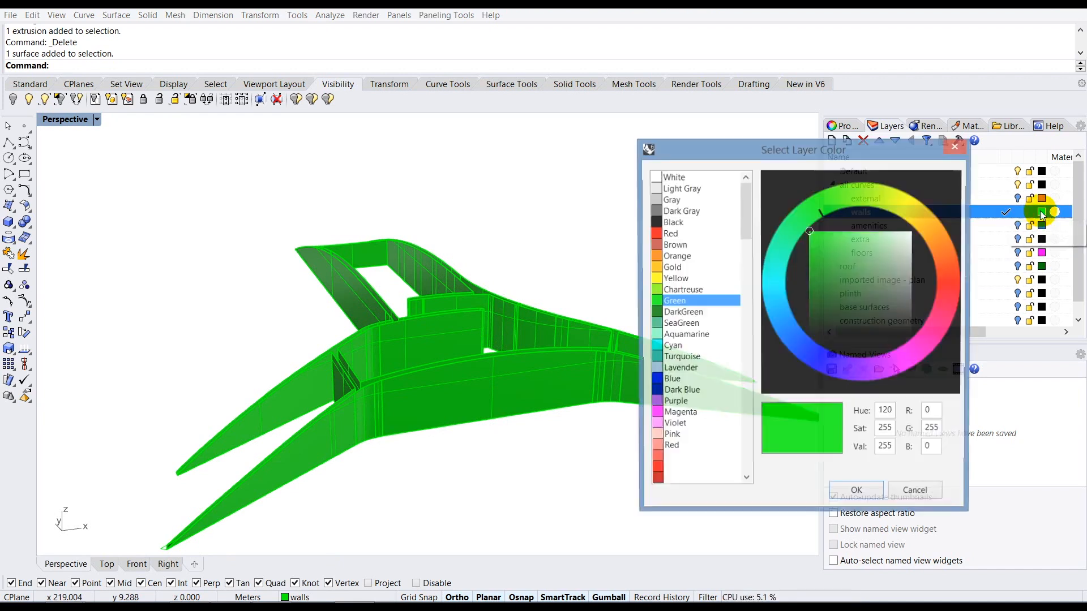
pyautogui.moveTo(901, 154); pyautogui.dragTo(843, 151)
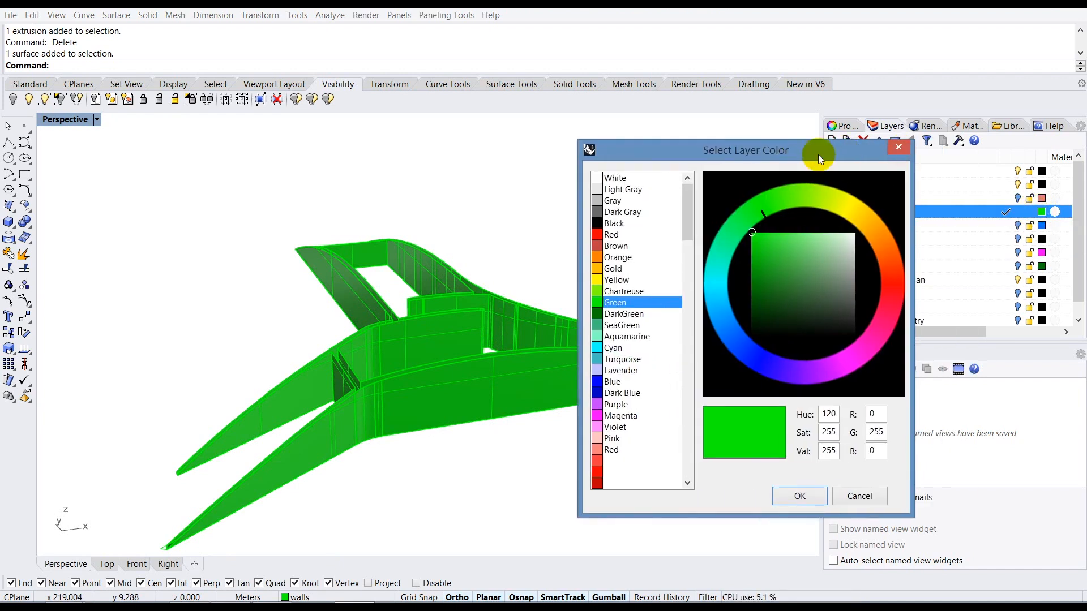
pyautogui.moveTo(684, 233)
pyautogui.mouseDown()
pyautogui.moveTo(688, 243)
pyautogui.moveTo(689, 228)
pyautogui.mouseUp()
pyautogui.click(622, 225)
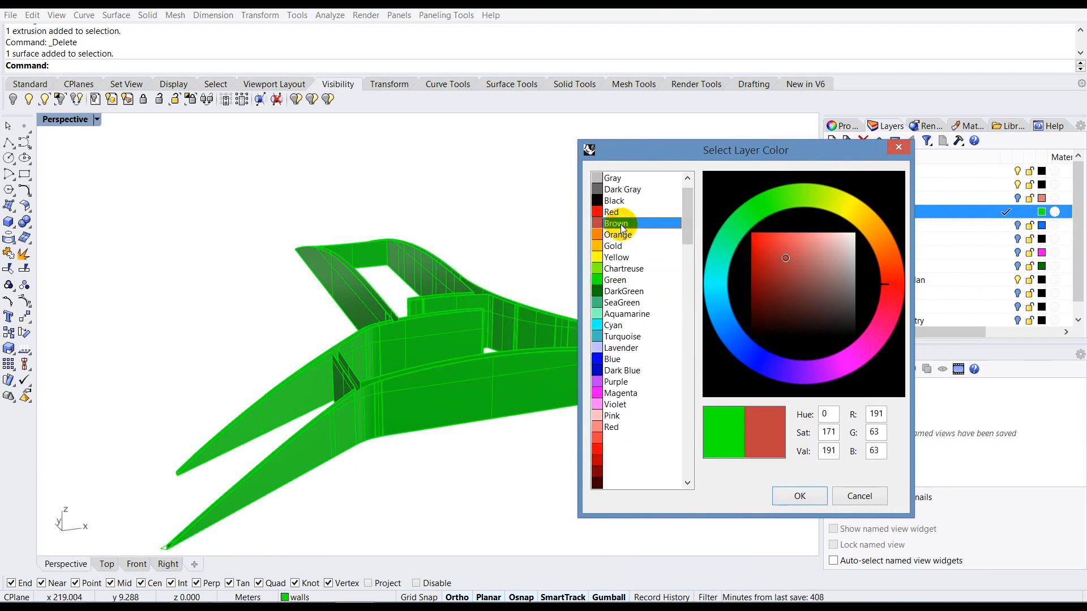
pyautogui.click(793, 495)
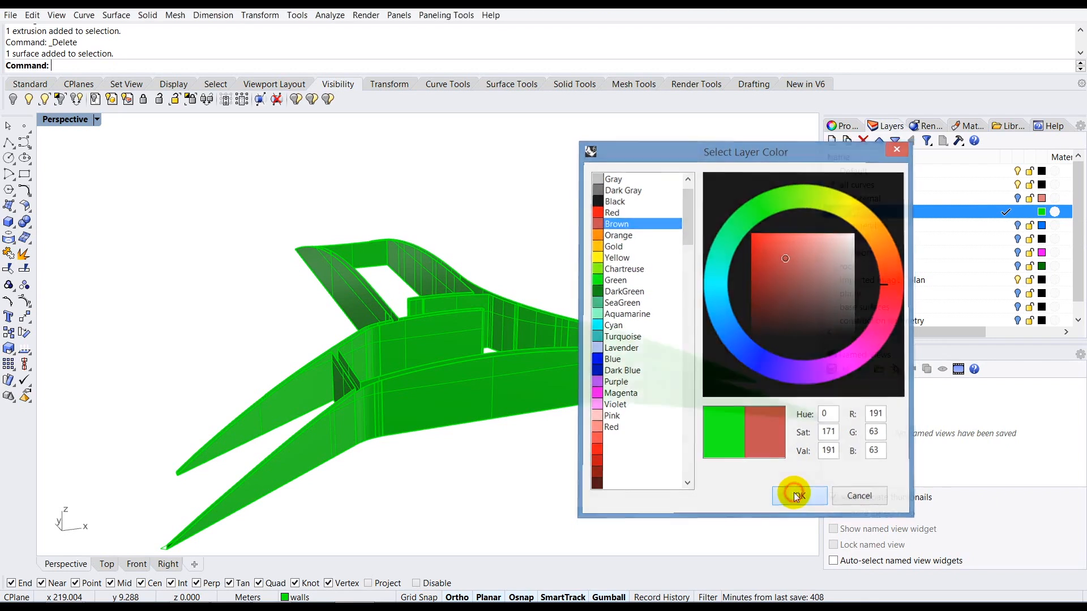
pyautogui.moveTo(638, 310); pyautogui.dragTo(604, 340, button='right')
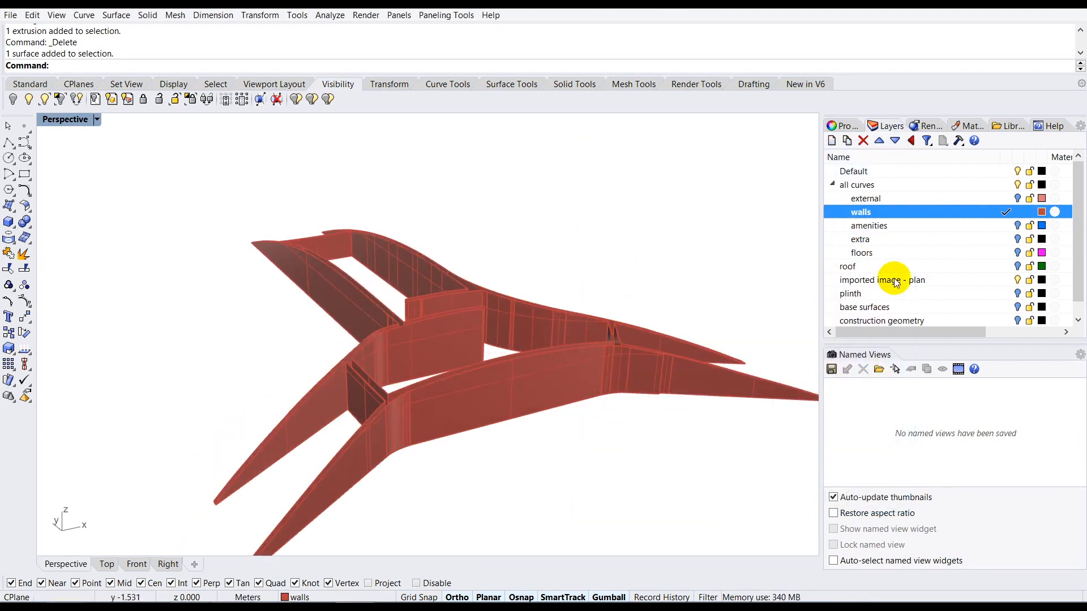
# Step: Turn the "roof" layer back on and turn off the "imported image - plan" layer
pyautogui.click(1017, 266)
pyautogui.moveTo(755, 332); pyautogui.dragTo(697, 370, button='right')
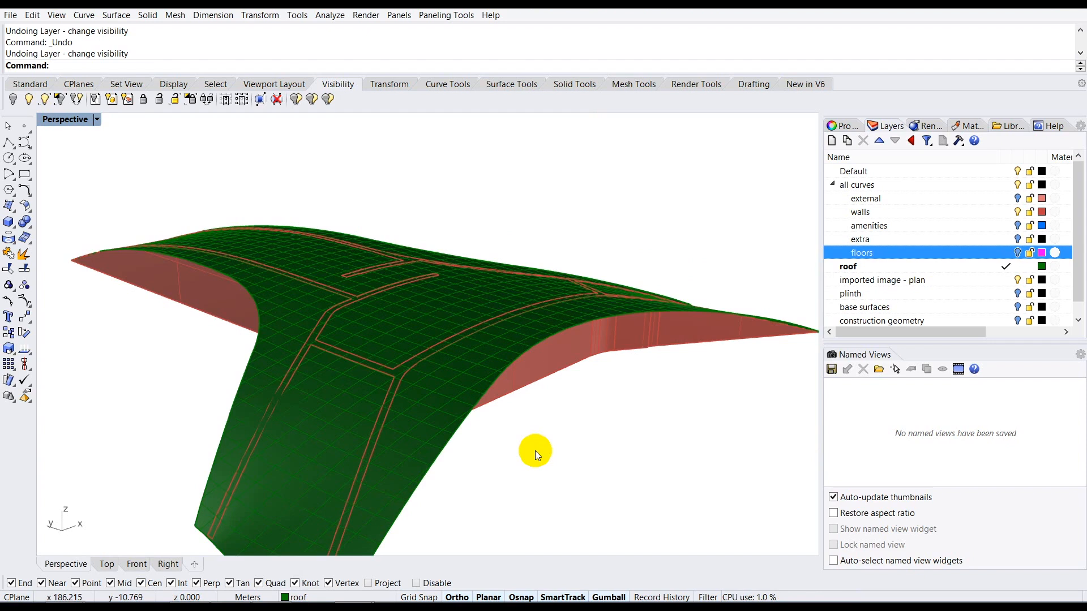
pyautogui.moveTo(543, 430); pyautogui.dragTo(512, 356, button='right')
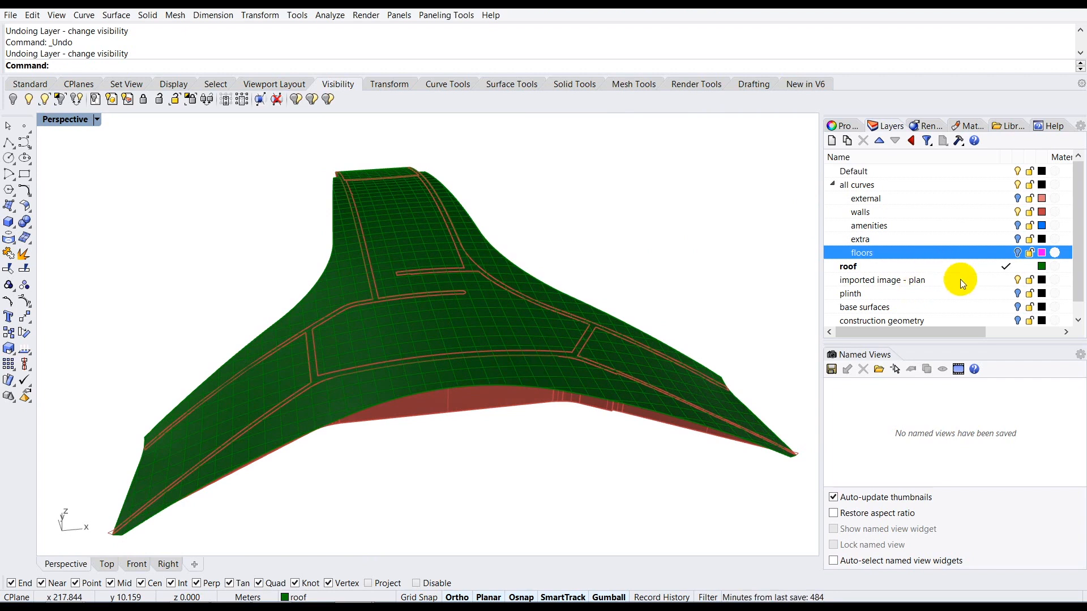
pyautogui.click(1017, 279)
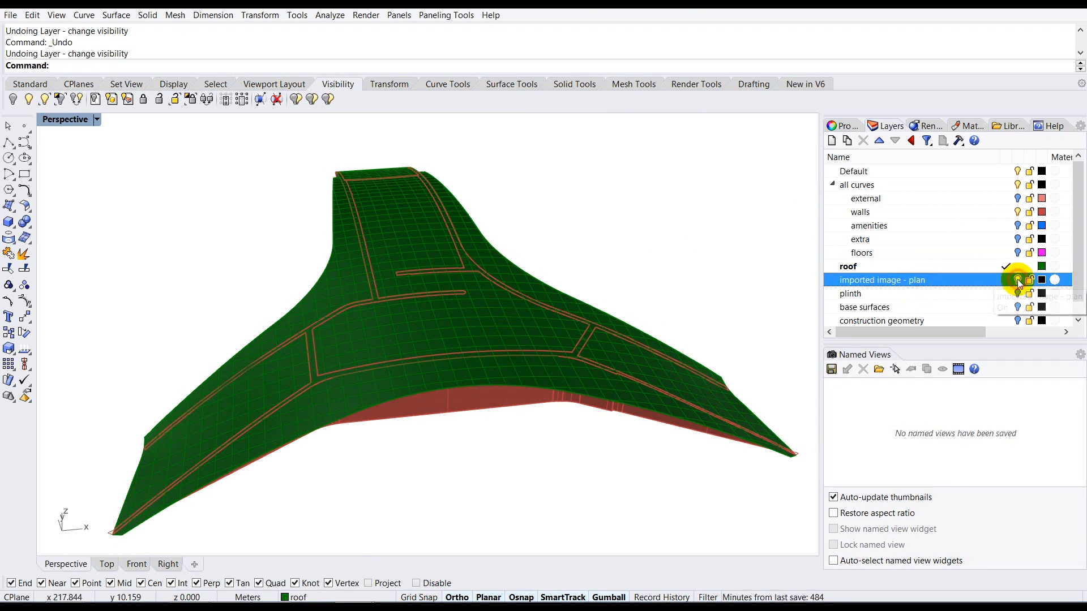
# Step: Make "all curves" the current layer and turn on its "external", "amenities", "extra" and "floors" sublayers
pyautogui.doubleClick(918, 185)
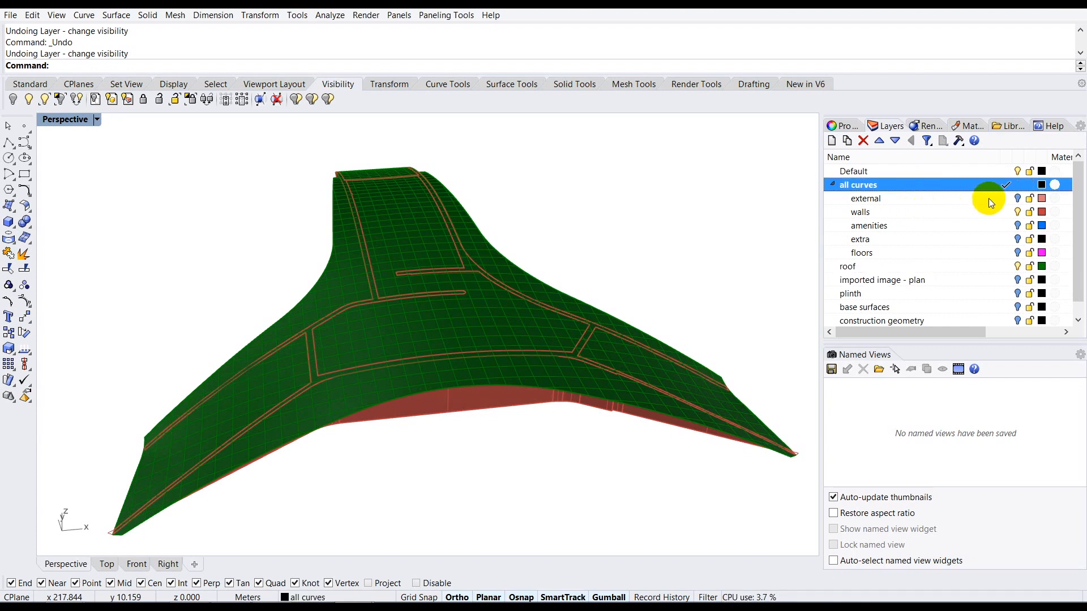
pyautogui.click(1017, 198)
pyautogui.click(1017, 225)
pyautogui.click(1017, 239)
pyautogui.click(1017, 253)
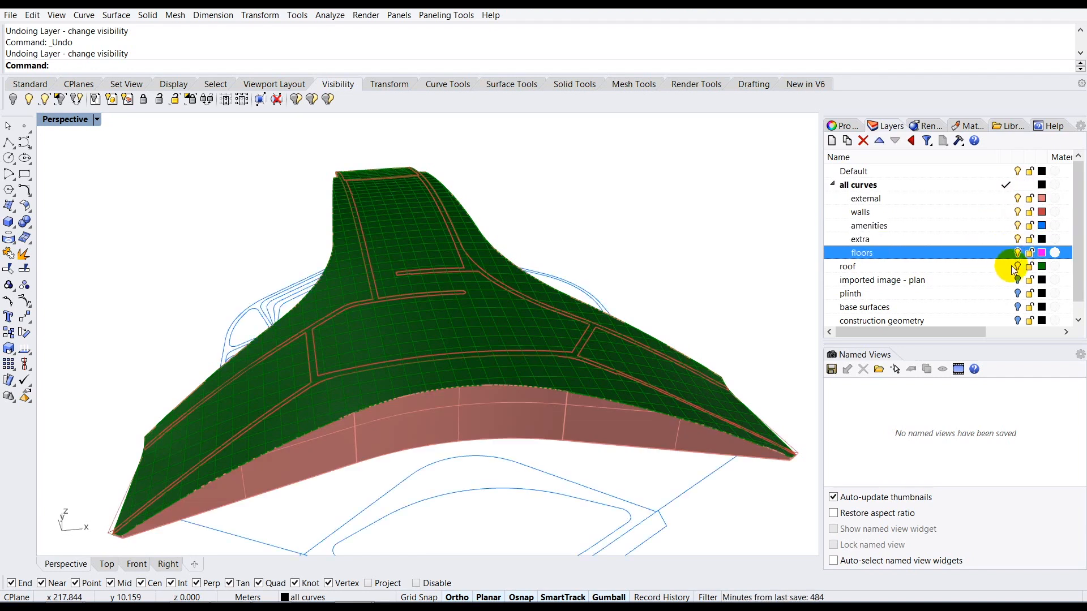
# Step: Turn off the "roof" layer and hide the four trimmed wall polysurfaces, leaving only the plan curves
pyautogui.click(1018, 266)
pyautogui.moveTo(352, 335); pyautogui.dragTo(468, 310, button='right')
pyautogui.scroll(4, 467, 310)
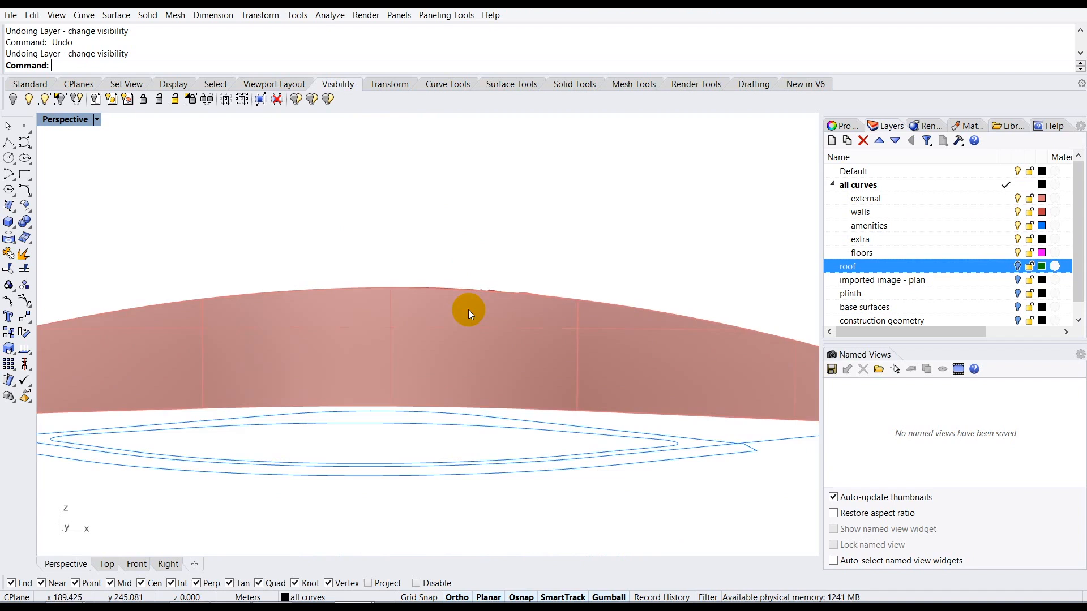
pyautogui.scroll(-3, 470, 310)
pyautogui.moveTo(649, 245); pyautogui.dragTo(294, 311)
pyautogui.moveTo(294, 313); pyautogui.dragTo(398, 355, button='right')
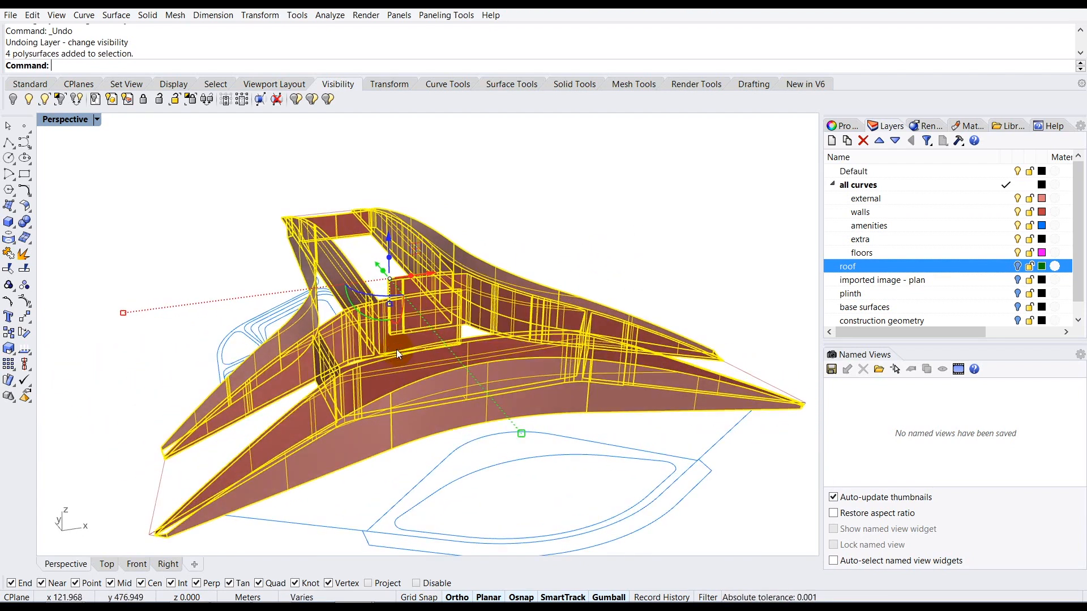
pyautogui.write('Hide')
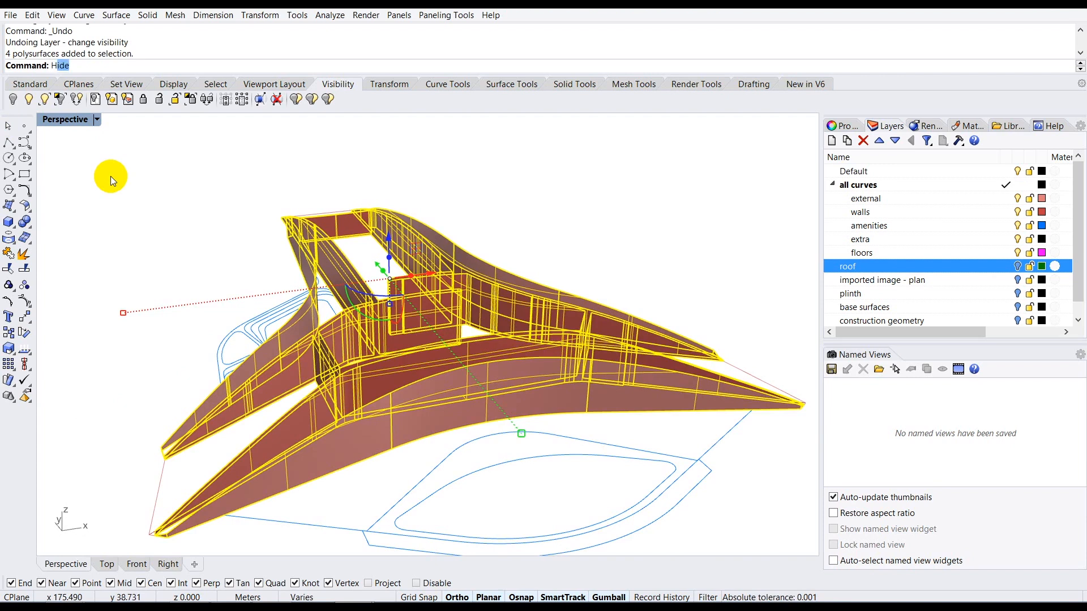
pyautogui.press('Return')
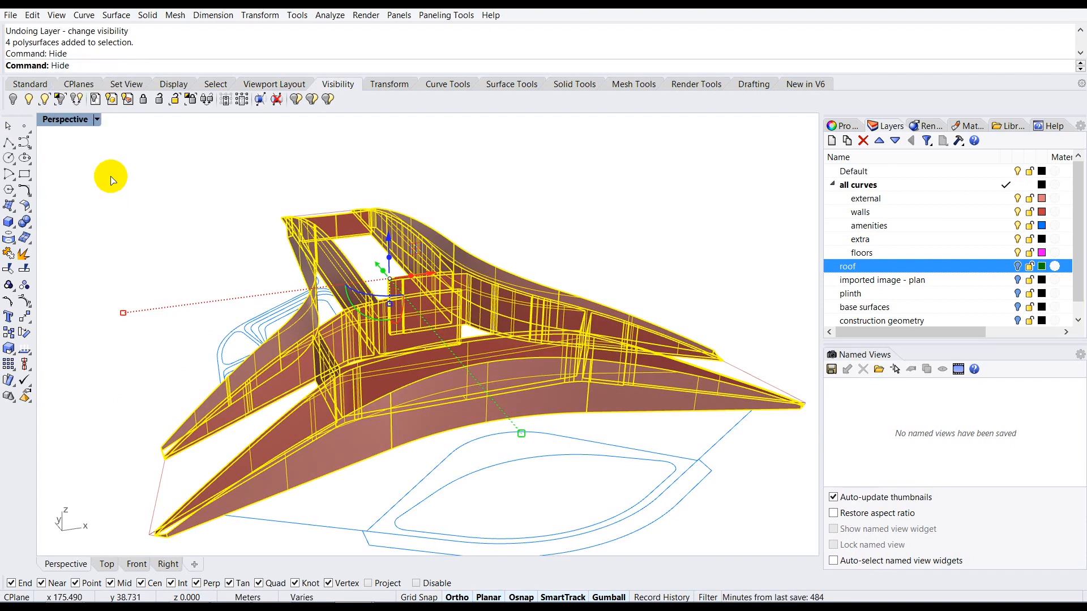
pyautogui.moveTo(332, 261)
pyautogui.mouseDown(button='right')
pyautogui.moveTo(364, 333)
pyautogui.moveTo(347, 299)
pyautogui.moveTo(363, 274)
pyautogui.moveTo(462, 341)
pyautogui.moveTo(485, 315)
pyautogui.mouseUp(button='right')
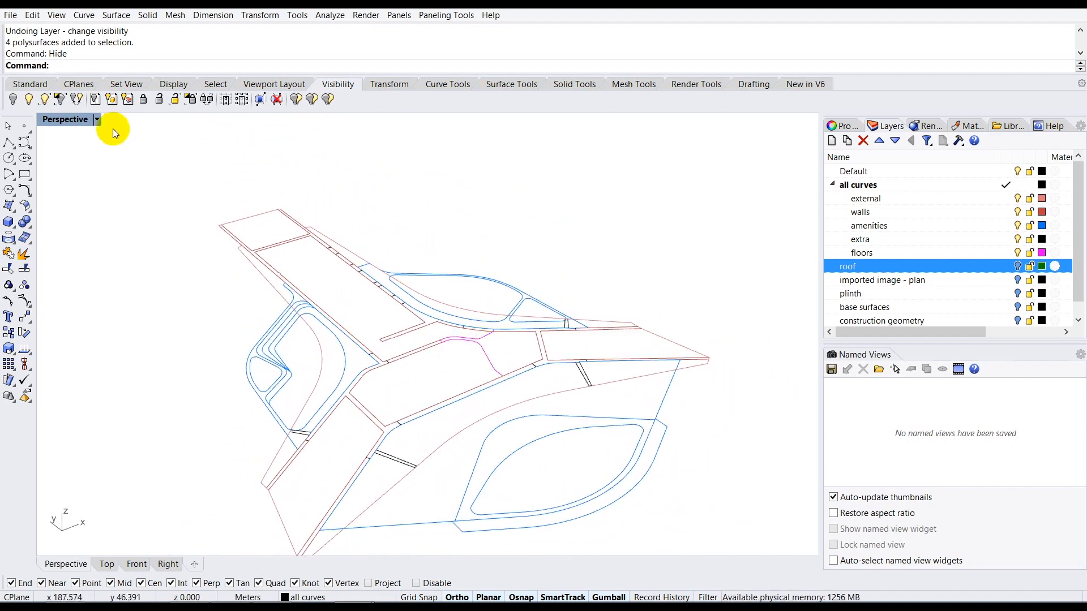
# Step: Switch to the Top view of the plan curves and turn off the "amenities" layer
pyautogui.doubleClick(84, 128)
pyautogui.doubleClick(56, 119)
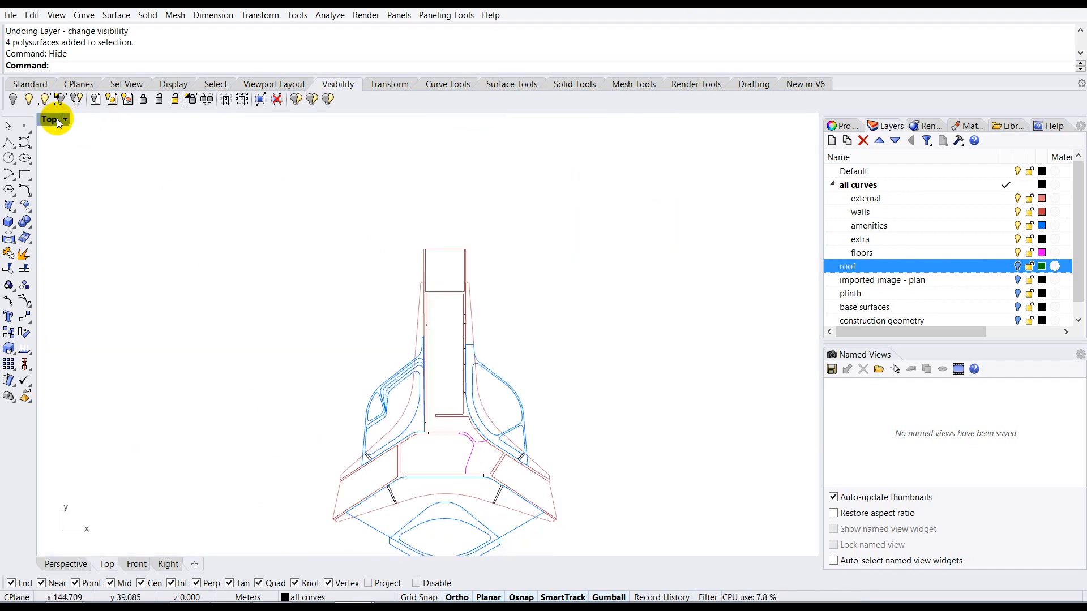
pyautogui.scroll(3, 432, 369)
pyautogui.scroll(-1, 419, 273)
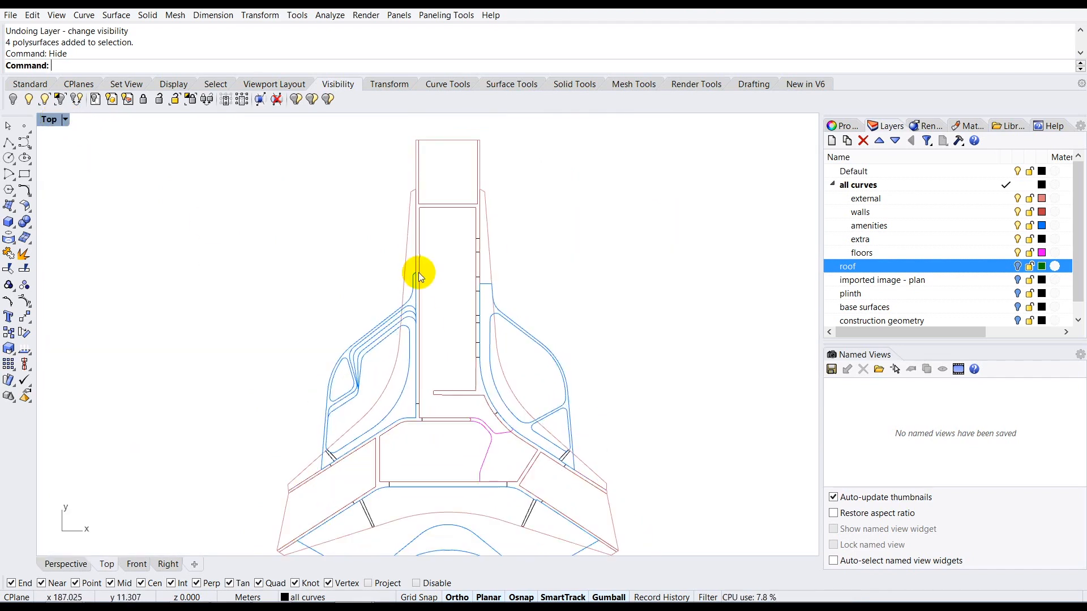
pyautogui.scroll(-1, 419, 272)
pyautogui.scroll(1, 405, 359)
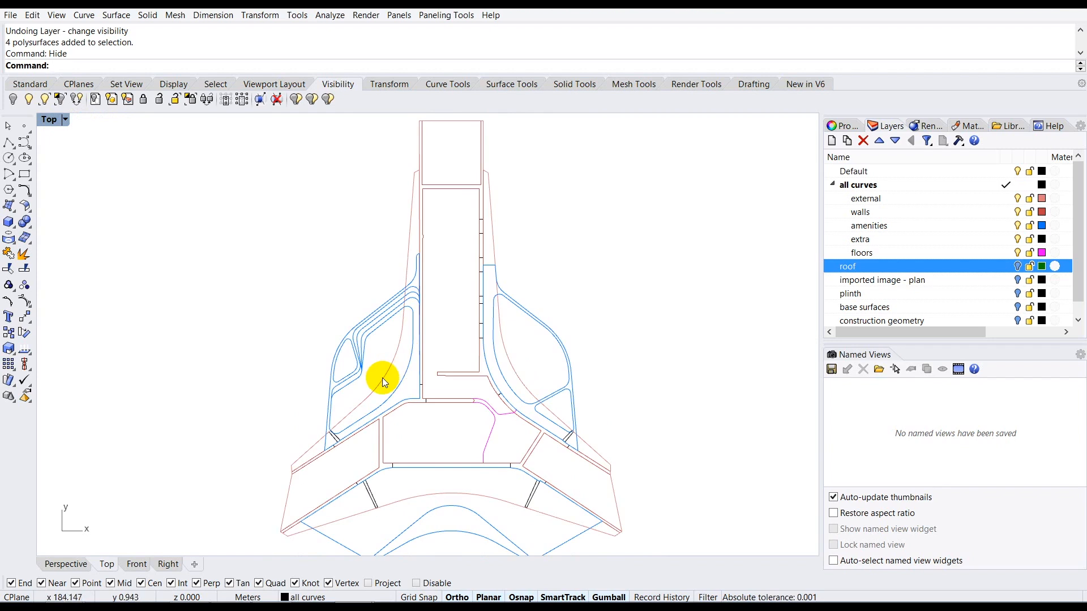
pyautogui.scroll(1, 382, 378)
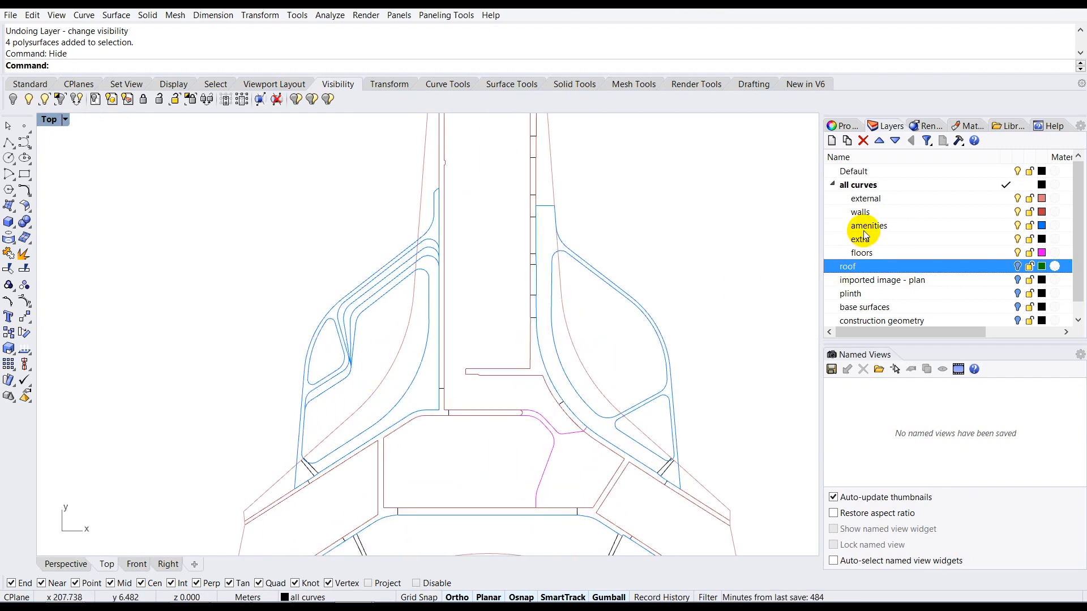
pyautogui.click(1017, 226)
pyautogui.scroll(-3, 531, 304)
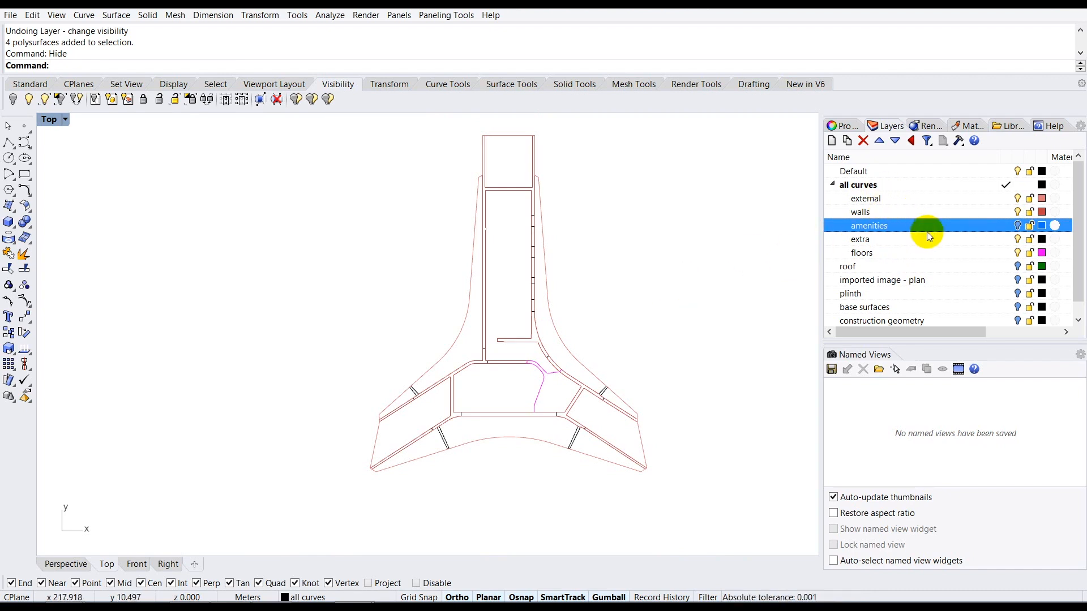
# Step: Examine the plan's external outline, wall openings and short partitions around the two front wings
pyautogui.click(618, 283)
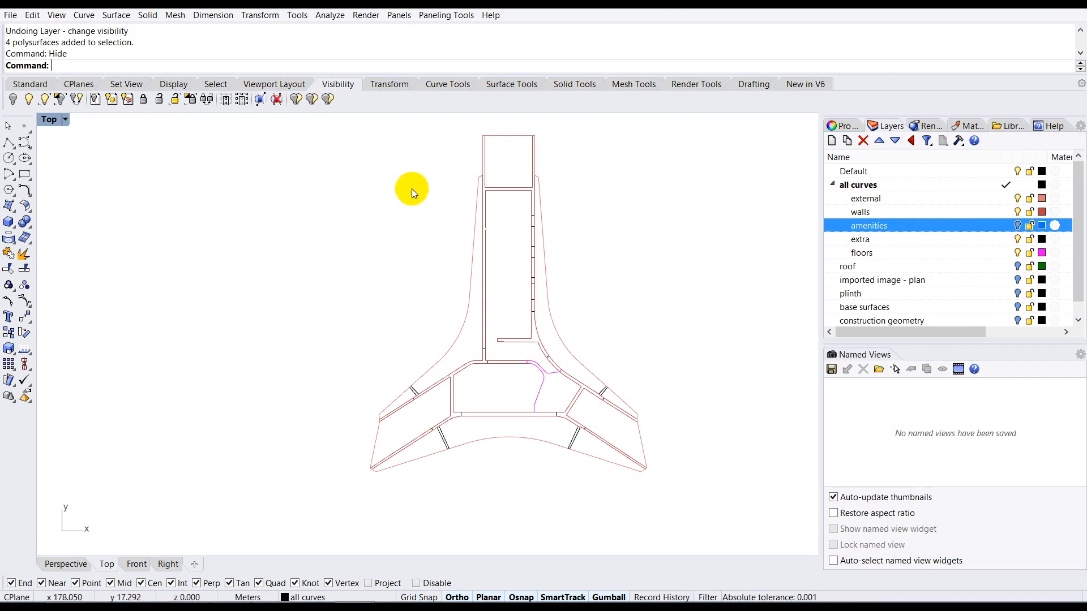
pyautogui.scroll(4, 514, 419)
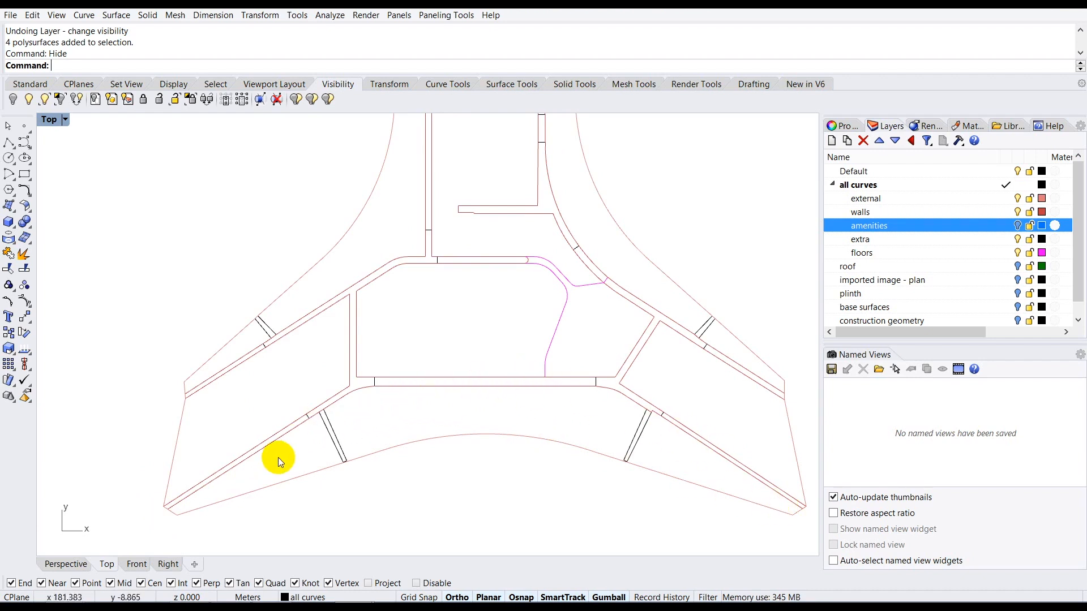
pyautogui.scroll(-2, 279, 454)
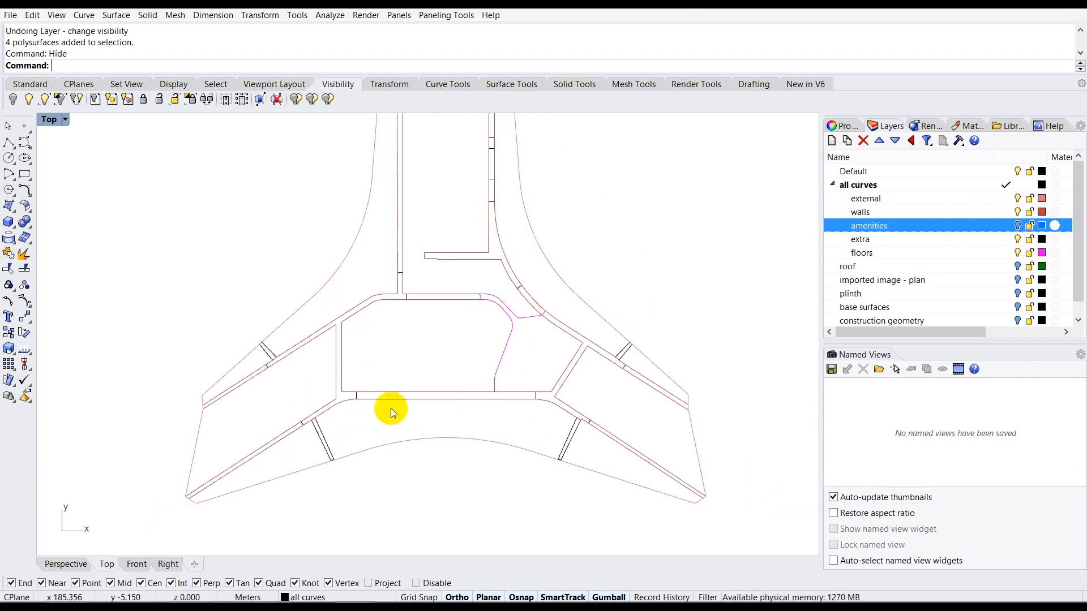
pyautogui.scroll(-3, 354, 414)
pyautogui.scroll(4, 380, 224)
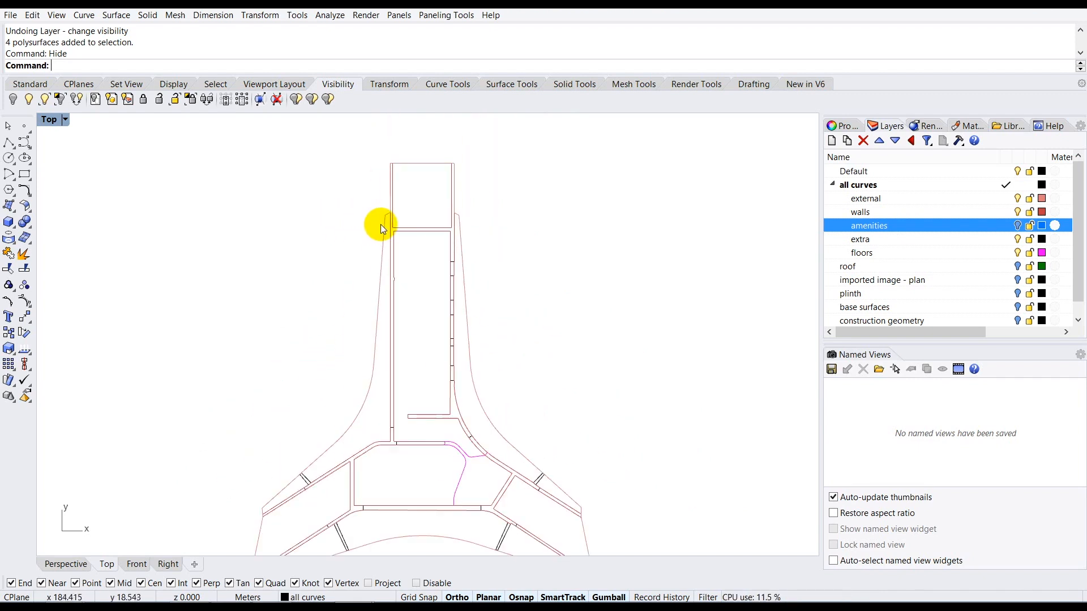
pyautogui.scroll(-2, 385, 261)
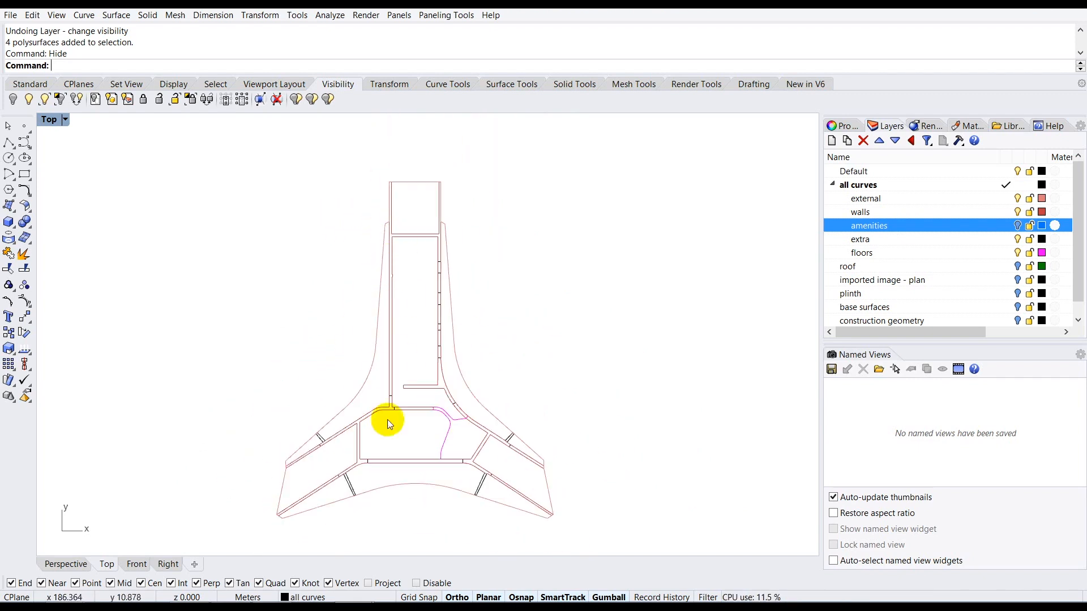
pyautogui.scroll(6, 388, 508)
pyautogui.scroll(-2, 405, 338)
pyautogui.scroll(3, 385, 494)
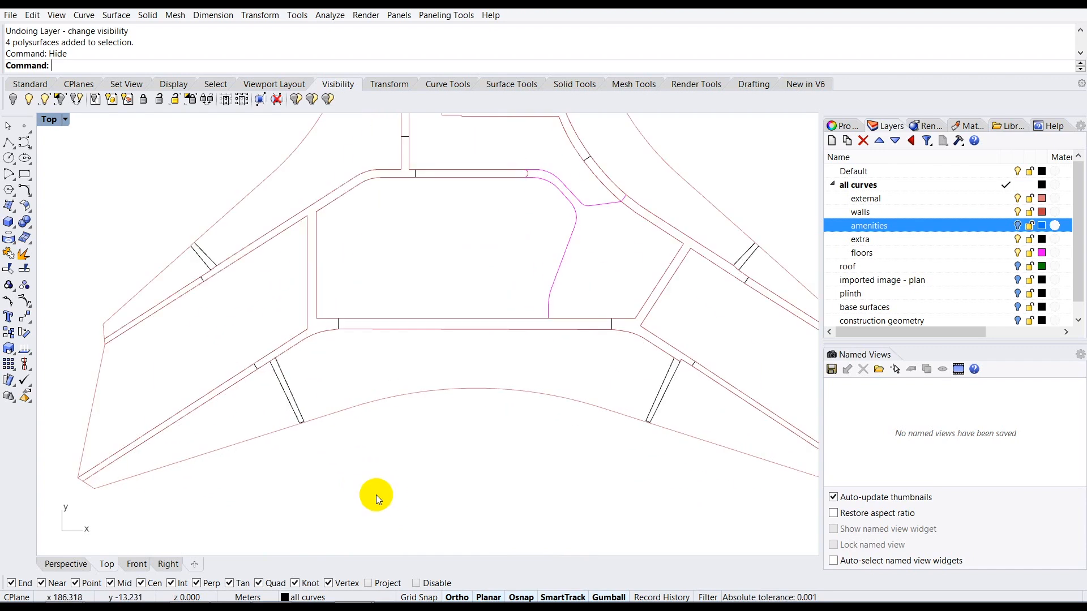
pyautogui.scroll(-1, 338, 494)
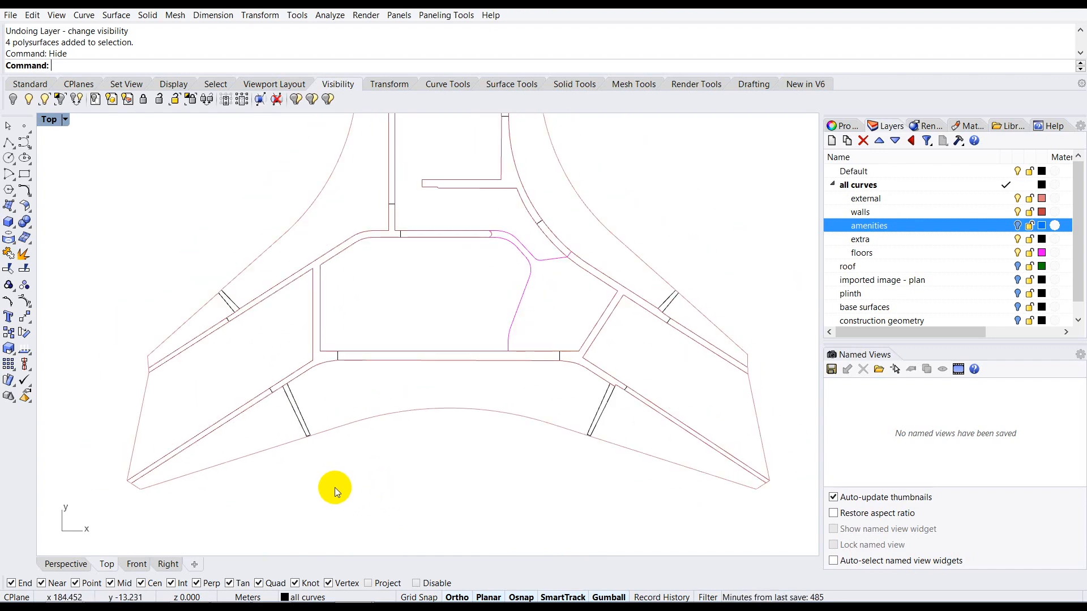
# Step: On the "Default" layer, draw a line about 8.17 m long from the left front wing tip's wall corner perpendicular to the short partition
pyautogui.doubleClick(936, 175)
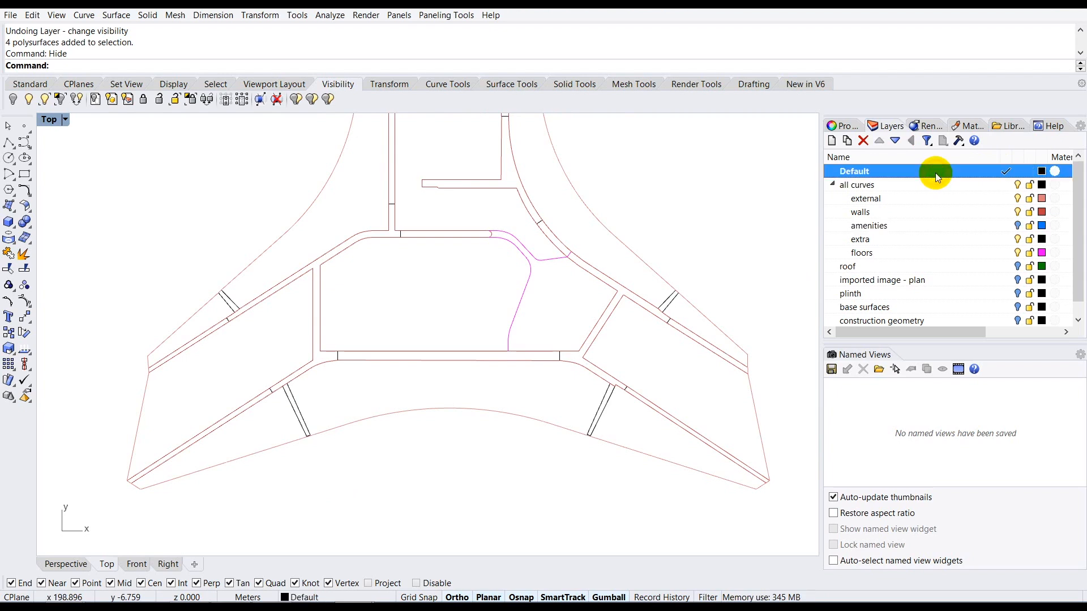
pyautogui.click(8, 143)
pyautogui.scroll(-4, 432, 359)
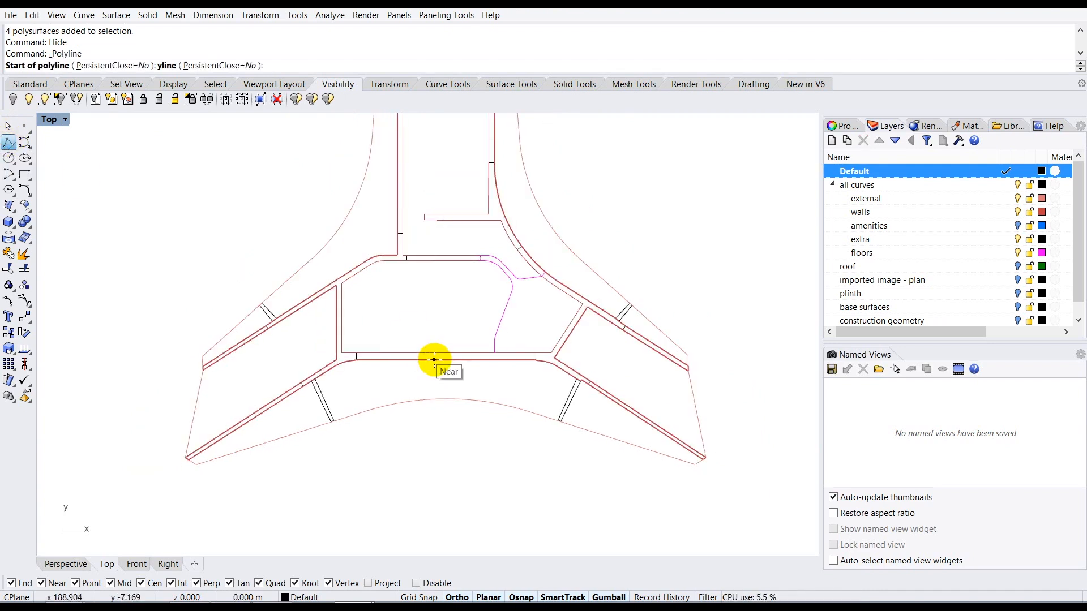
pyautogui.scroll(6, 346, 425)
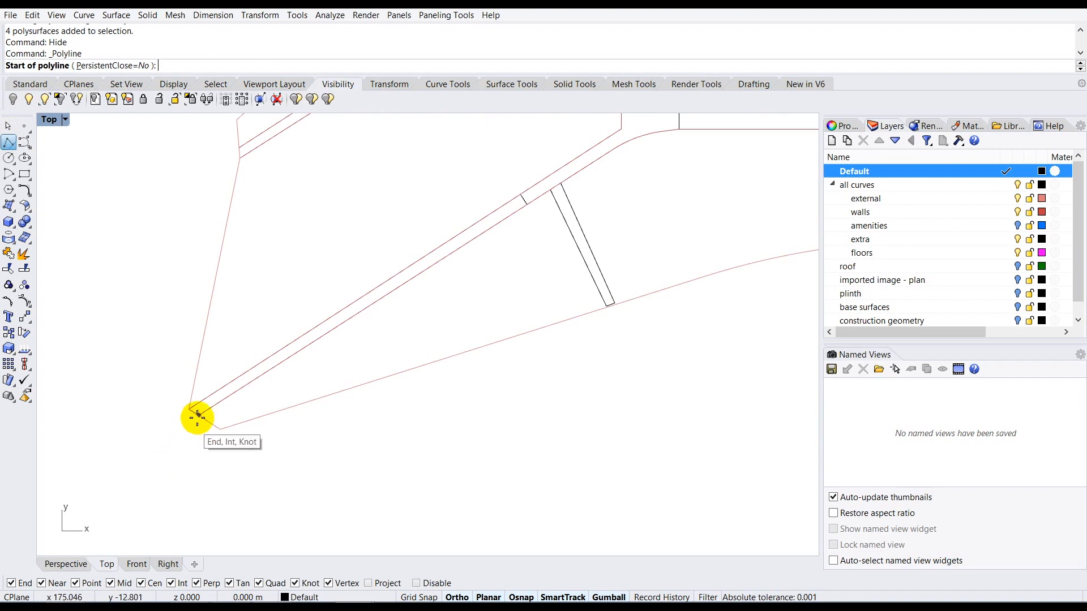
pyautogui.click(198, 416)
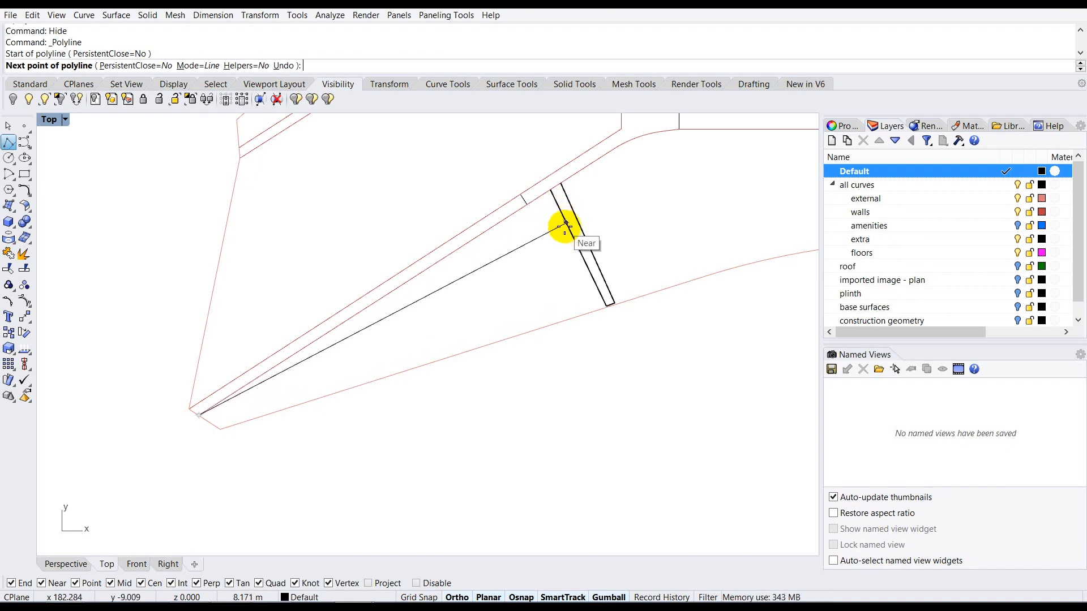
pyautogui.scroll(3, 574, 236)
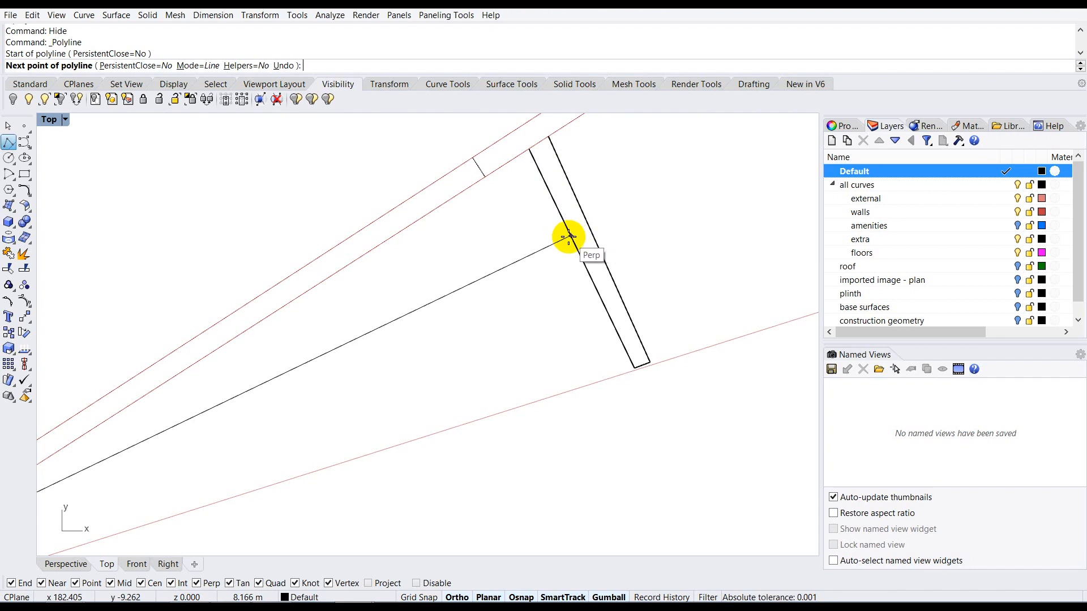
pyautogui.click(569, 236)
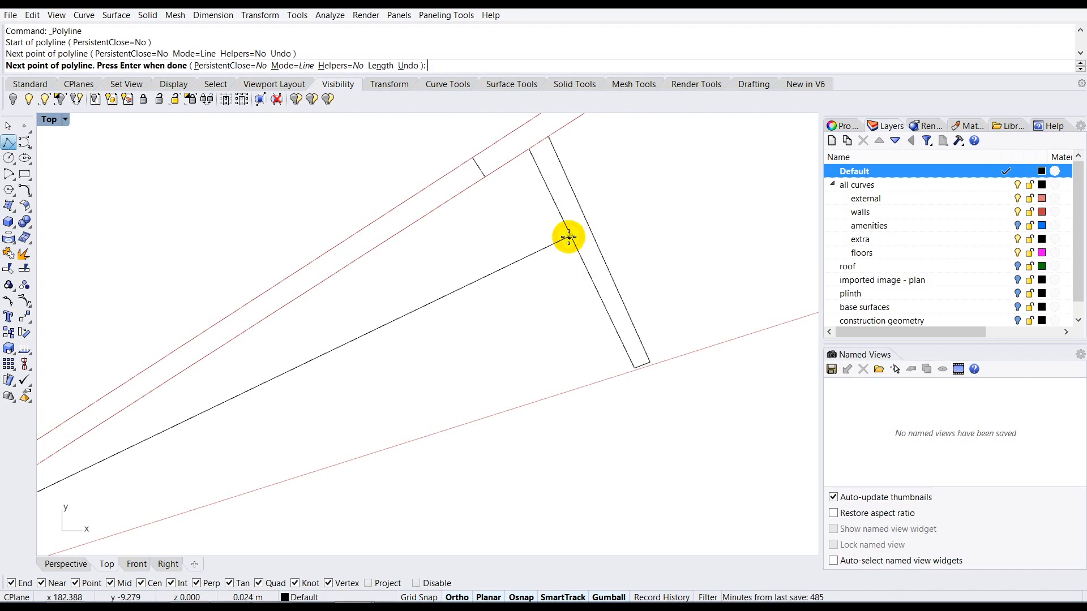
pyautogui.press('Return')
pyautogui.scroll(-5, 360, 329)
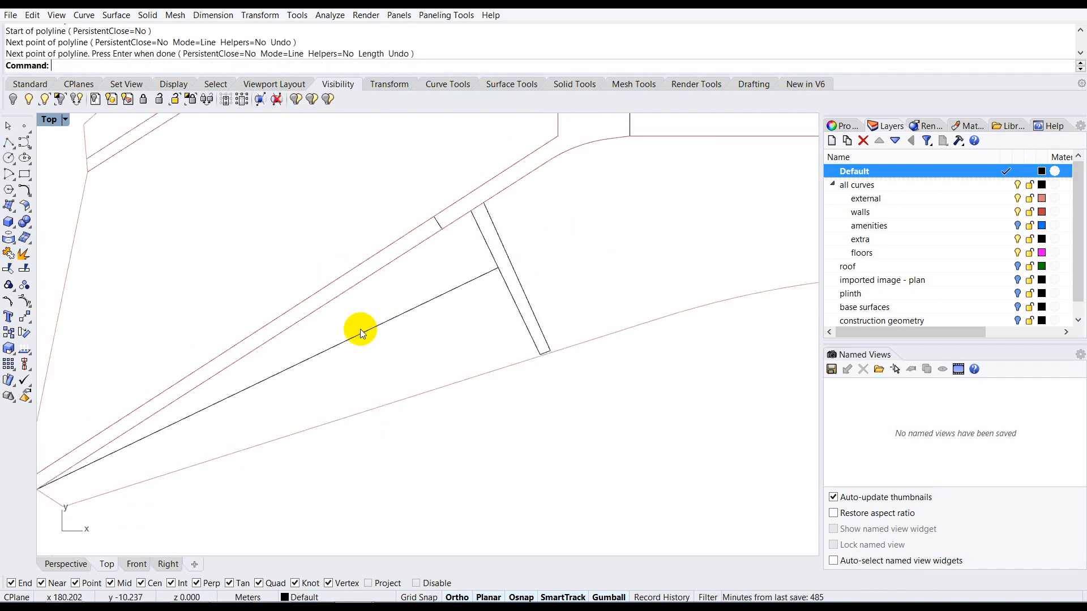
# Step: Draw a matching line from the right front wing tip's wall corner to the facing edge of its short partition
pyautogui.scroll(-3, 360, 328)
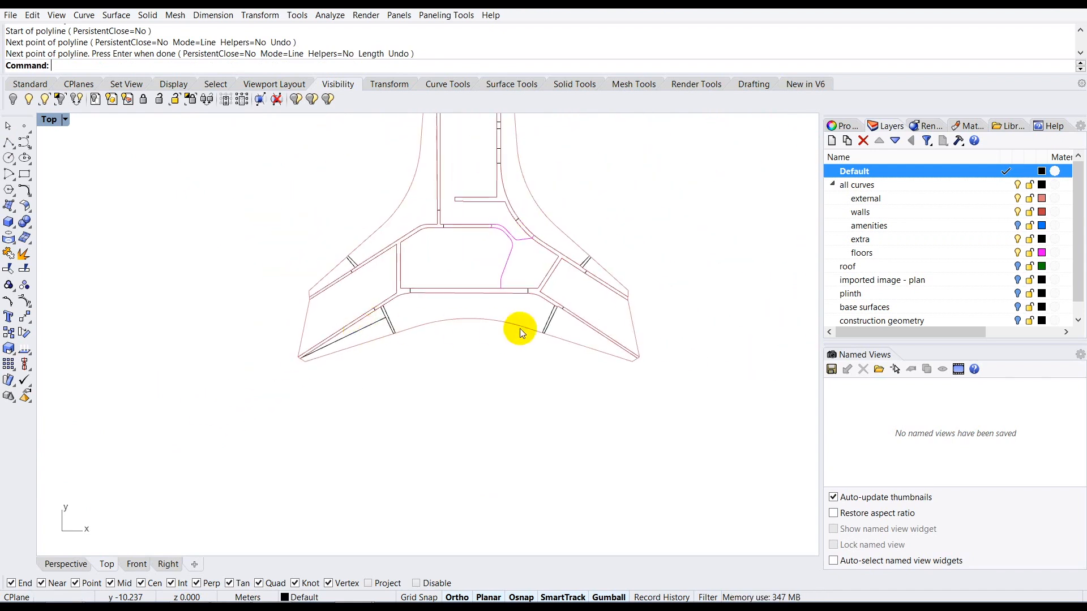
pyautogui.scroll(3, 574, 327)
pyautogui.scroll(-2, 495, 341)
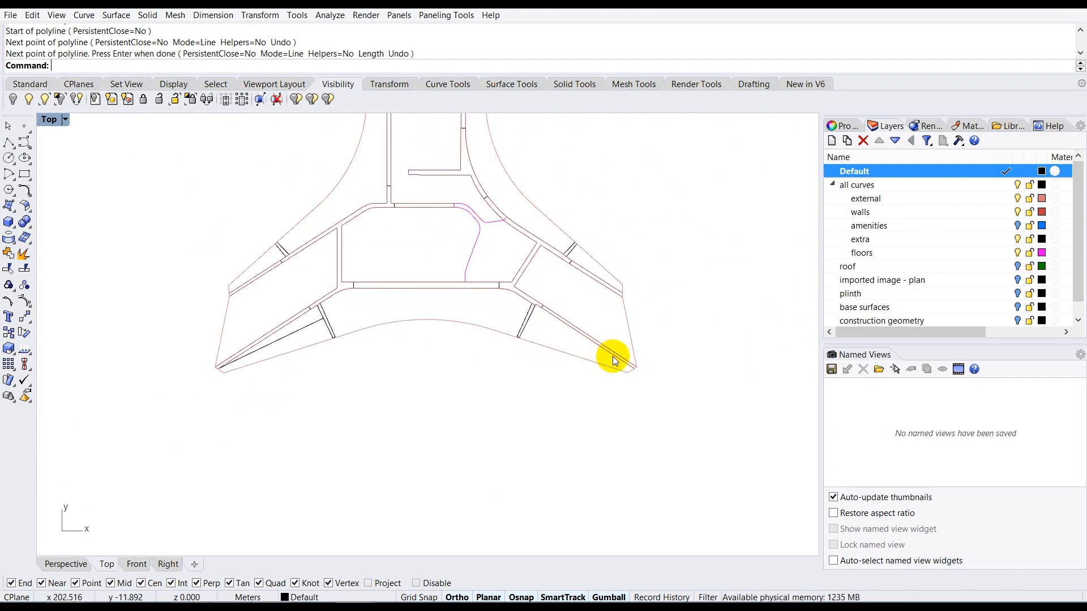
pyautogui.scroll(4, 614, 360)
pyautogui.scroll(2, 456, 307)
pyautogui.click(8, 140)
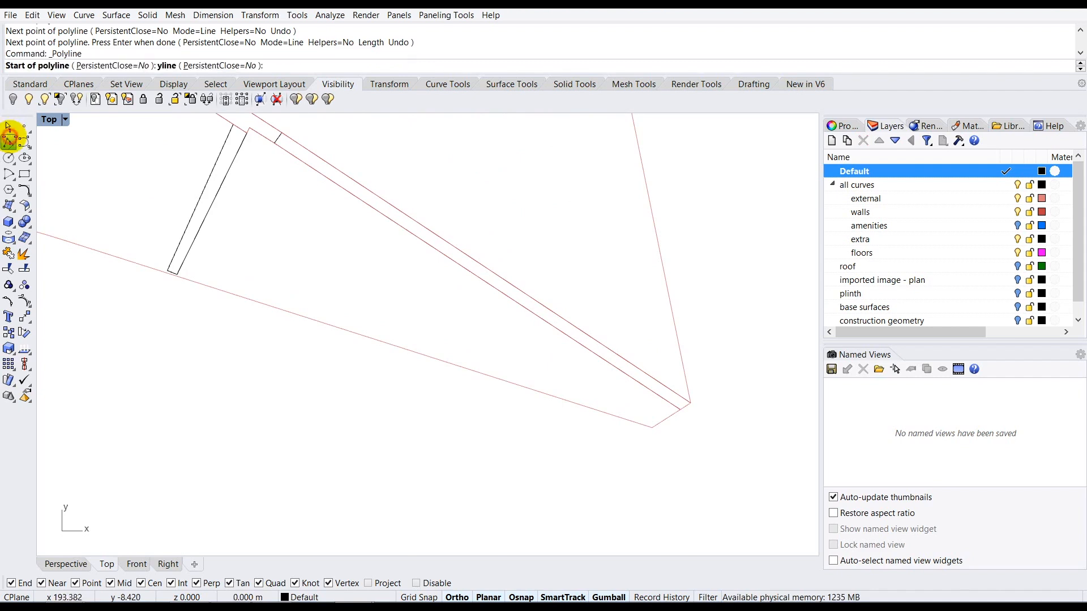
pyautogui.click(669, 403)
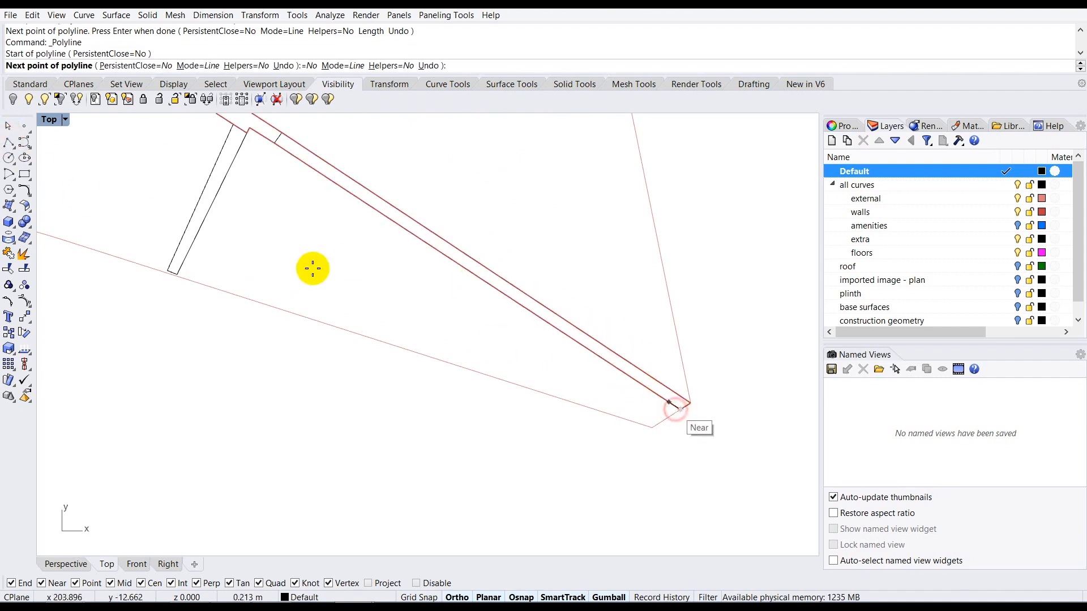
pyautogui.click(223, 185)
pyautogui.press('Return')
pyautogui.scroll(-5, 390, 314)
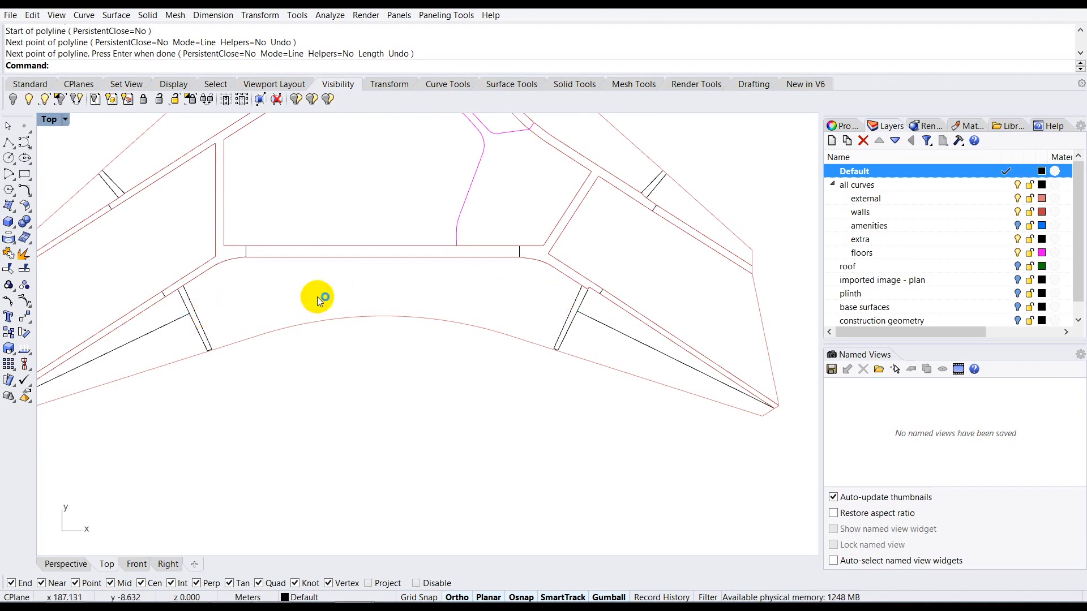
# Step: Try a 20 m radius fillet between the two lines drawn from the front wing tips and check its distance from the wall
pyautogui.write('Fillet')
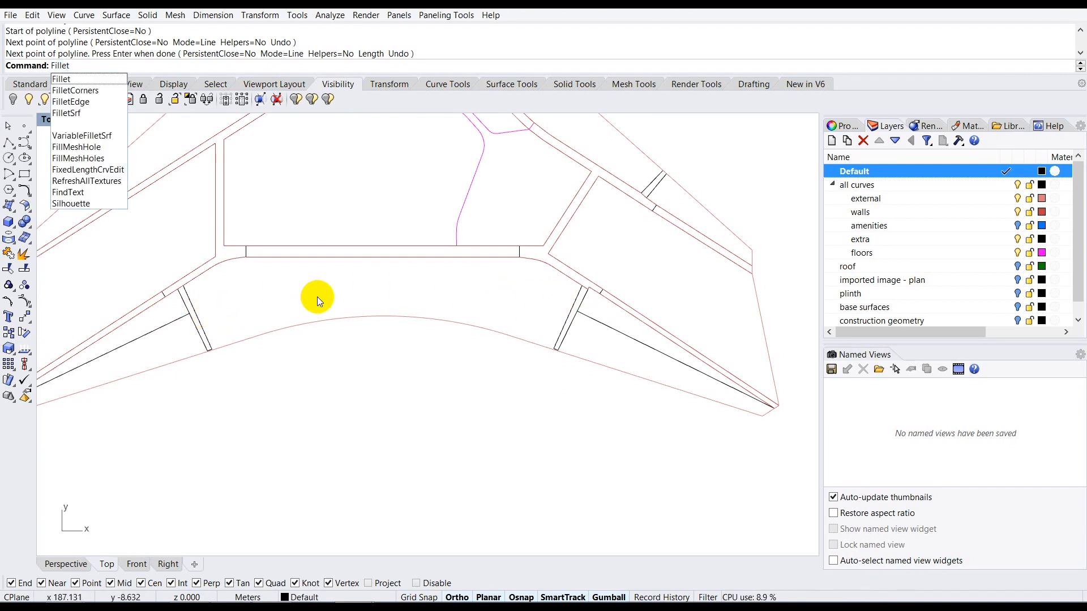
pyautogui.press('Return')
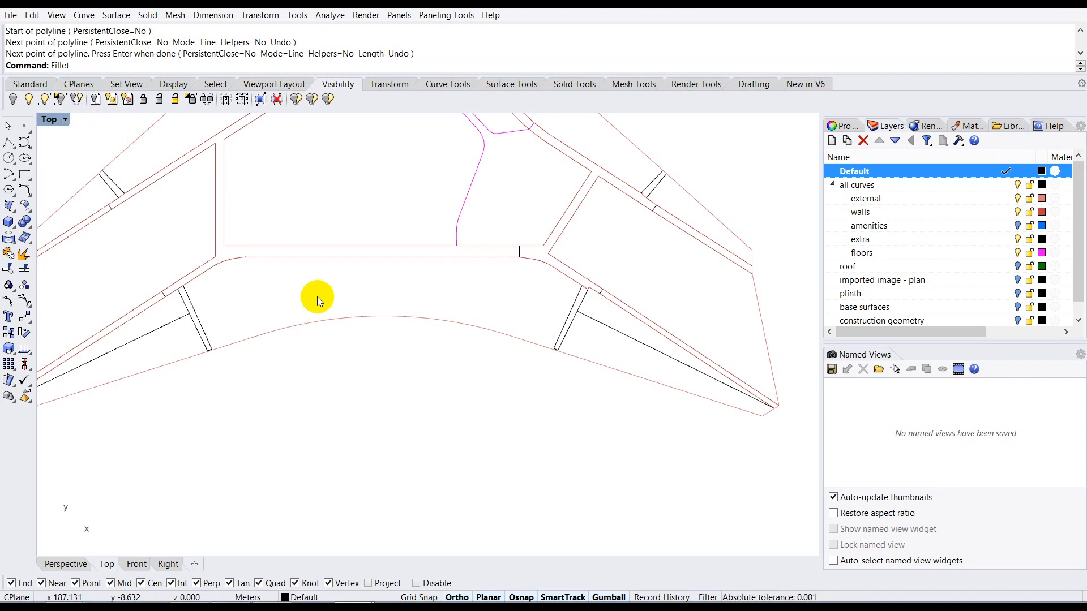
pyautogui.press('Return')
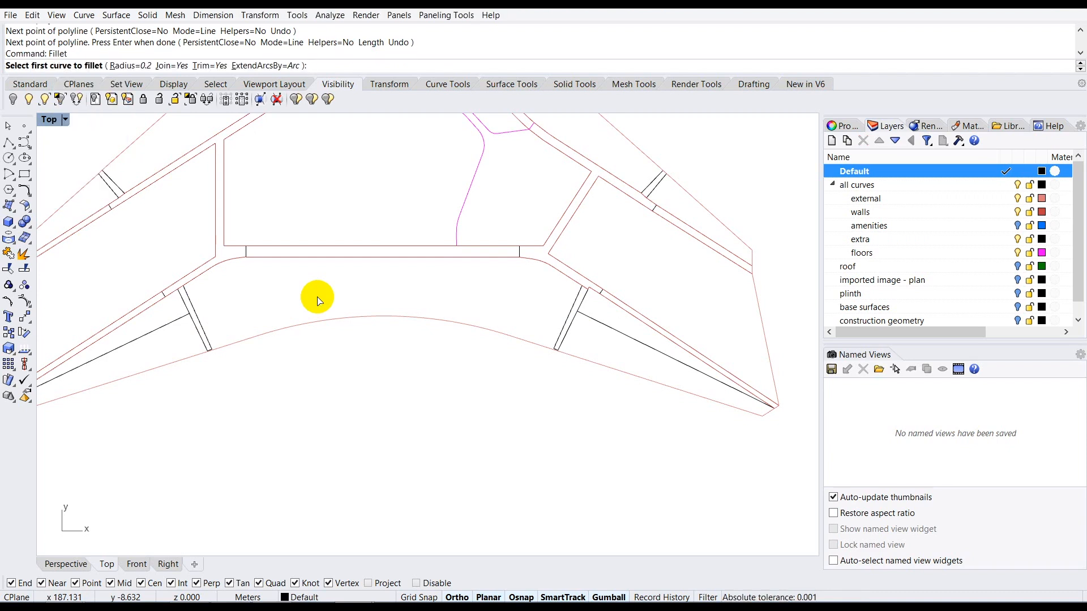
pyautogui.click(134, 66)
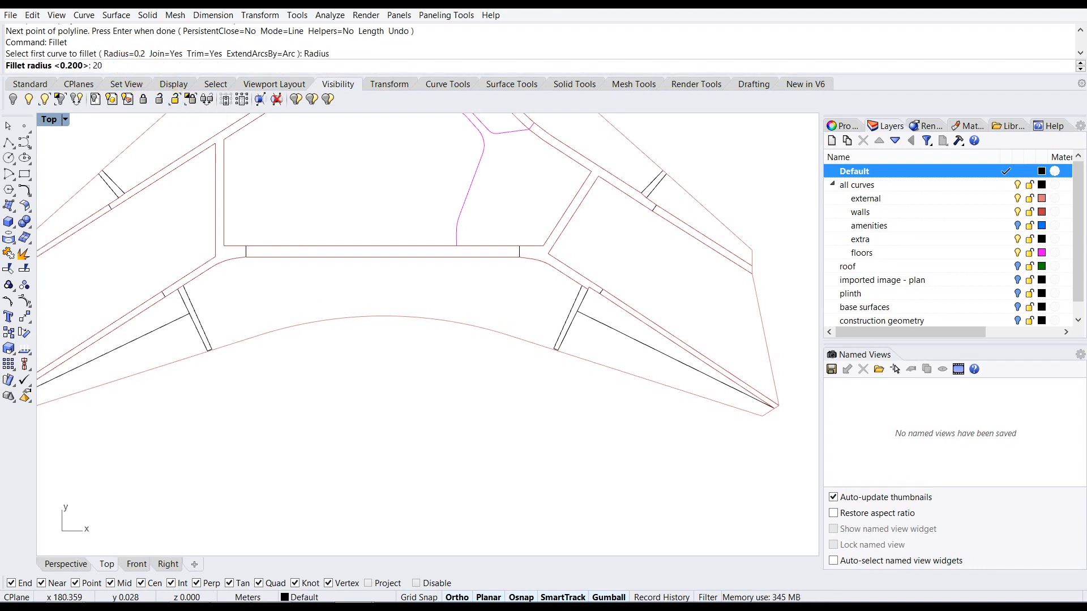
pyautogui.press('Return')
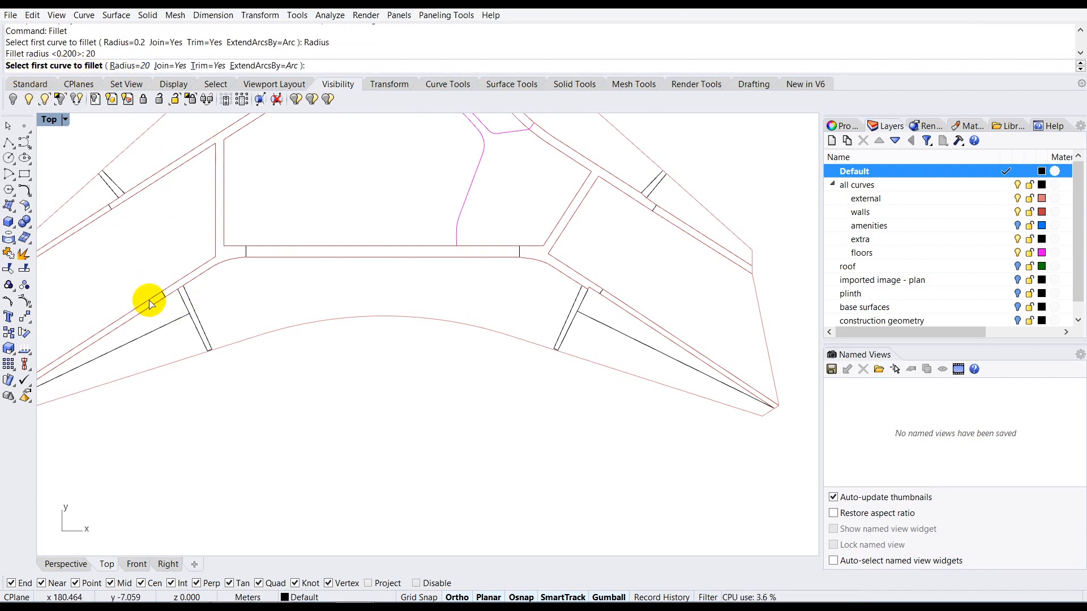
pyautogui.click(169, 323)
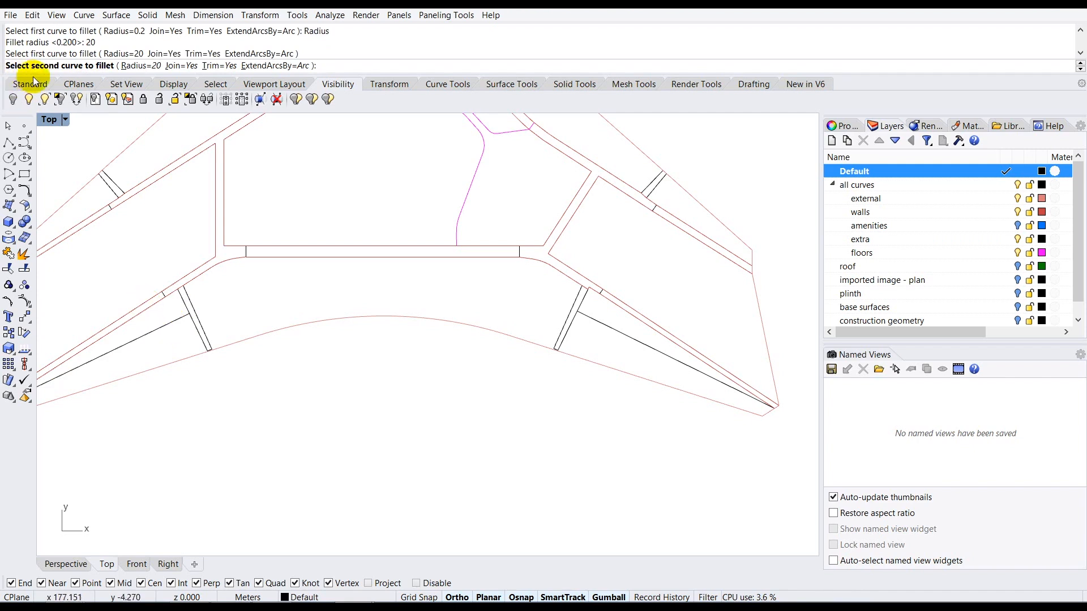
pyautogui.click(591, 319)
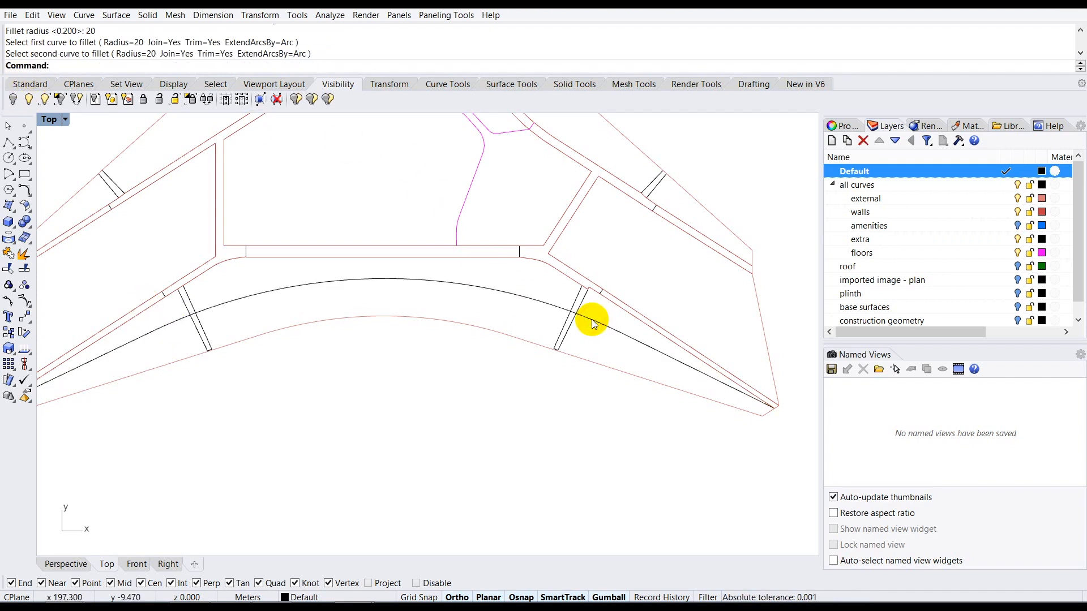
pyautogui.scroll(-1, 553, 385)
pyautogui.scroll(-1, 498, 339)
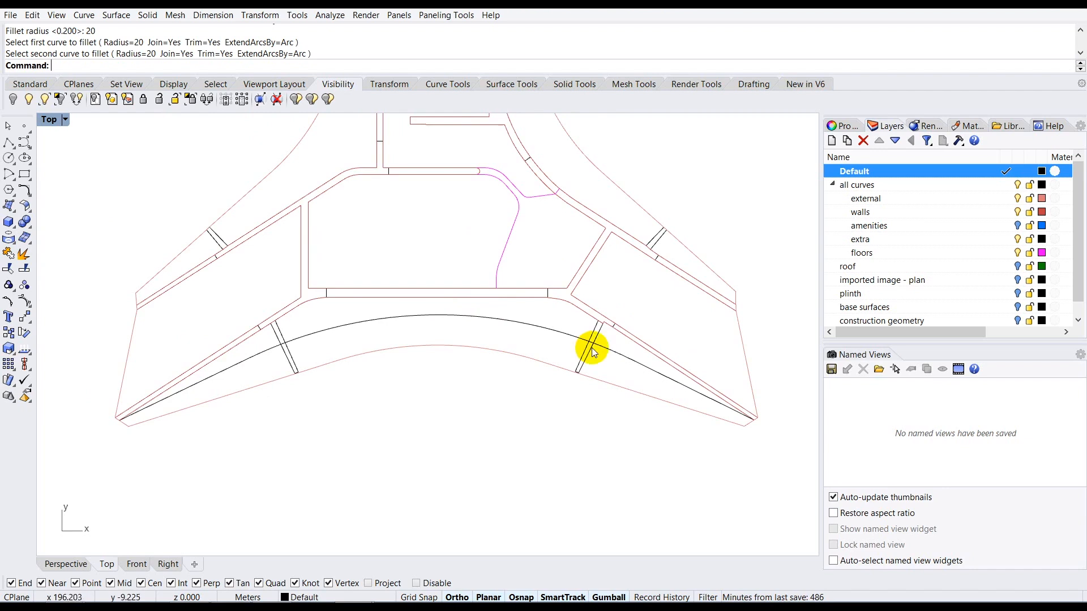
pyautogui.scroll(1, 442, 316)
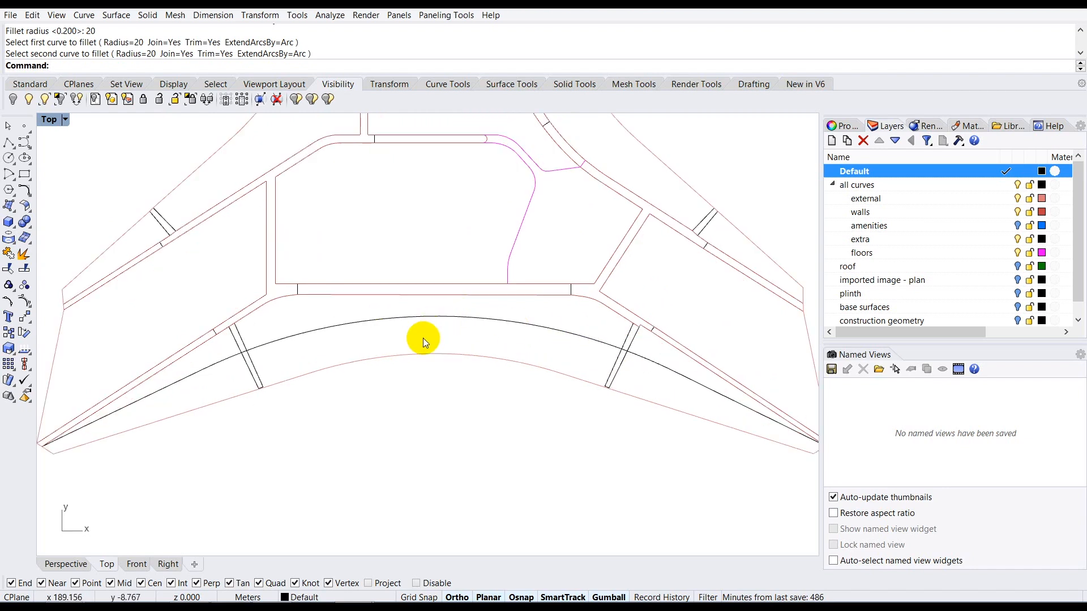
pyautogui.scroll(2, 449, 310)
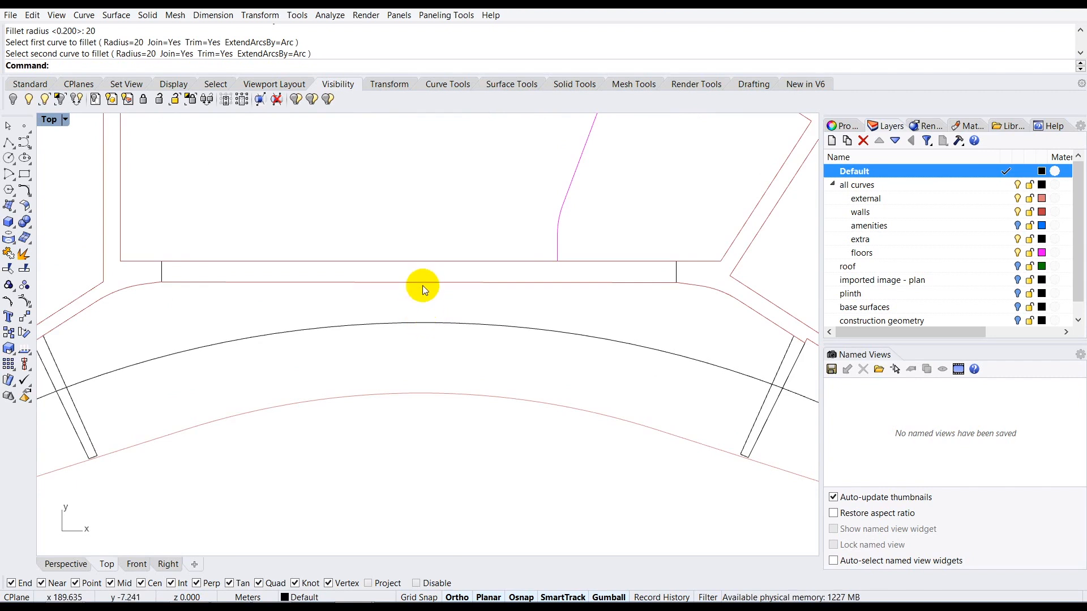
pyautogui.scroll(-1, 413, 323)
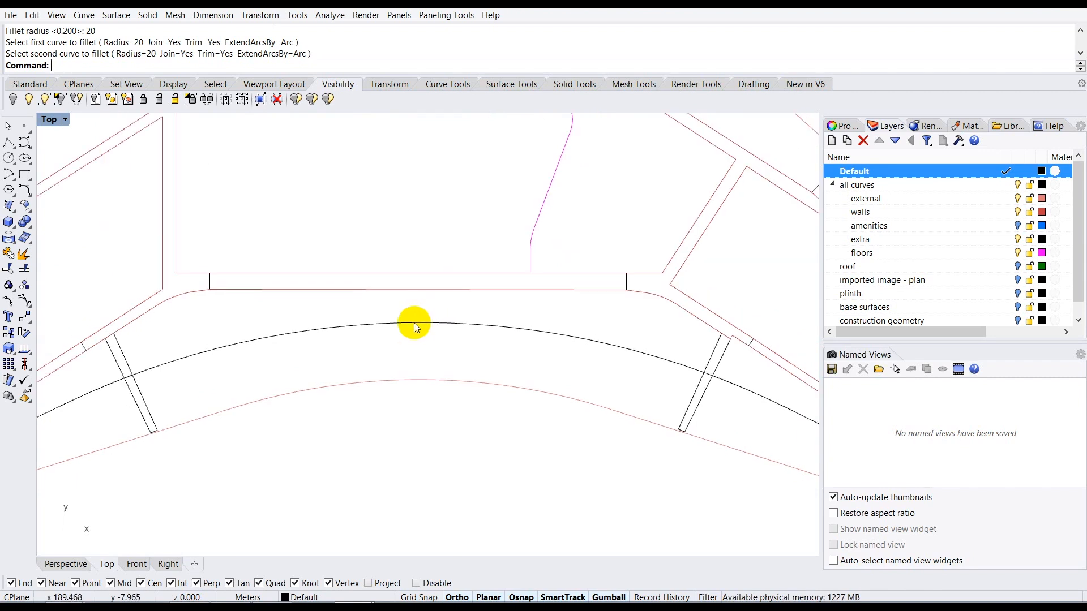
# Step: Undo the 20 m fillet and try a 25 m radius fillet between the same two front lines
pyautogui.hotkey('ctrl', 'z')
pyautogui.scroll(-1, 413, 322)
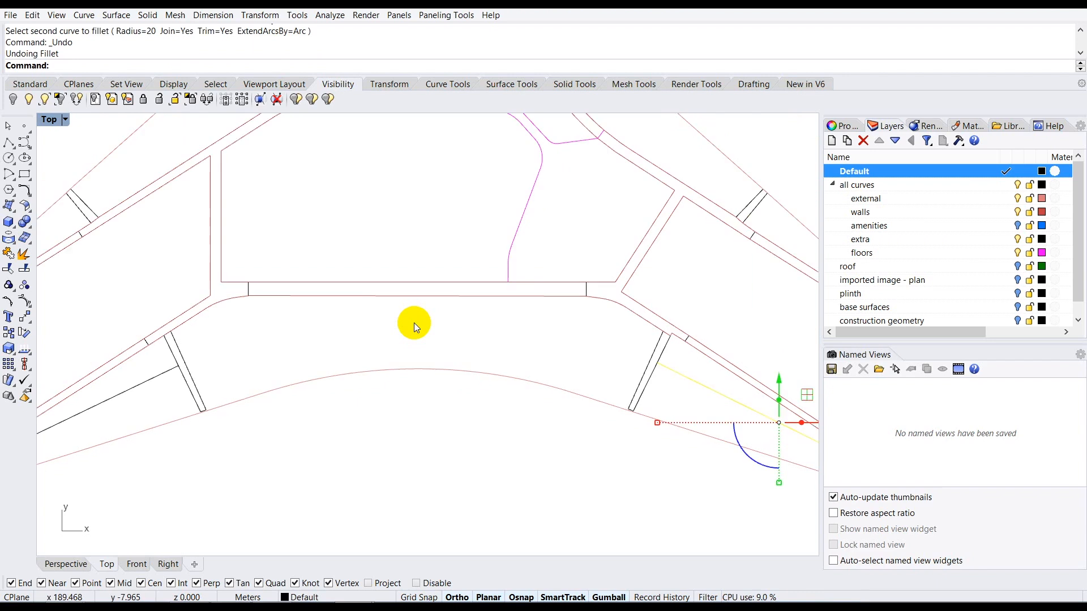
pyautogui.write('Fillet')
pyautogui.press('Return')
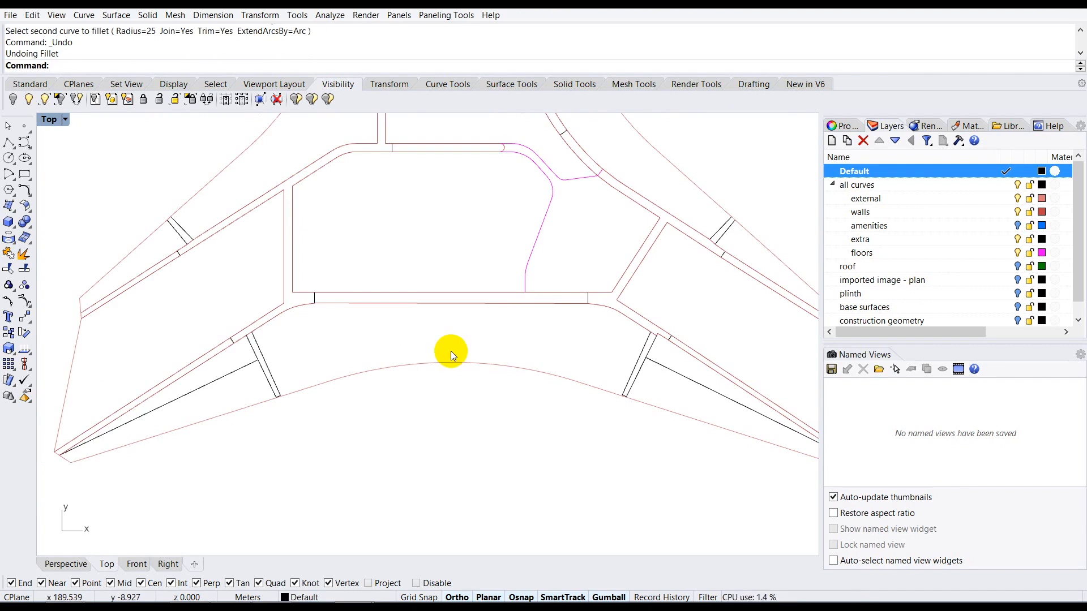
# Step: Fillet the two lines from the front wing tips with a 15 m radius to form one continuous curve
pyautogui.write('Fillet')
pyautogui.press('Return')
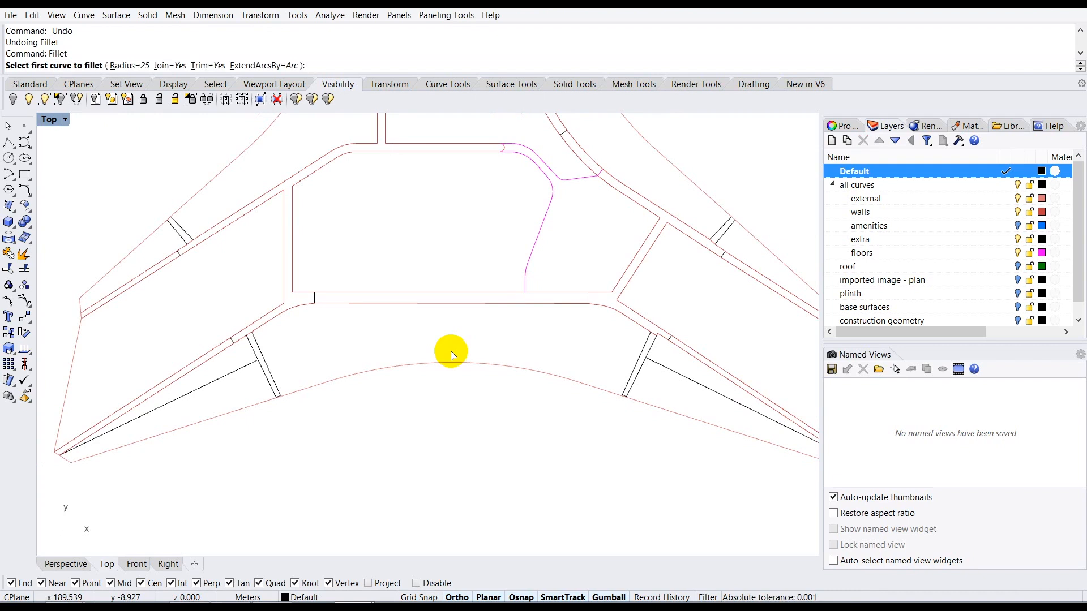
pyautogui.click(126, 65)
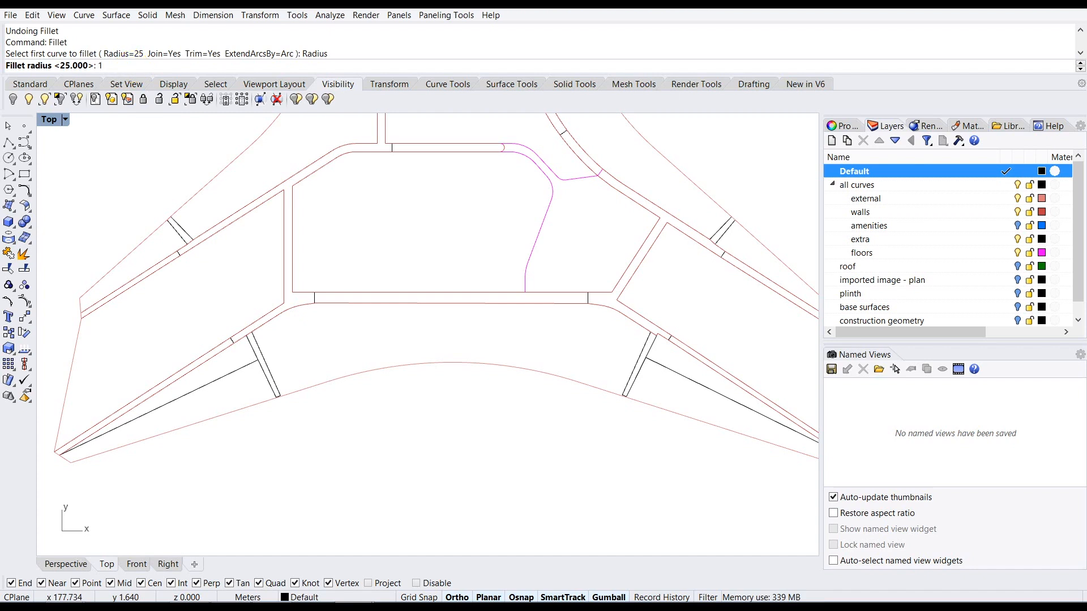
pyautogui.write('15')
pyautogui.press('Return')
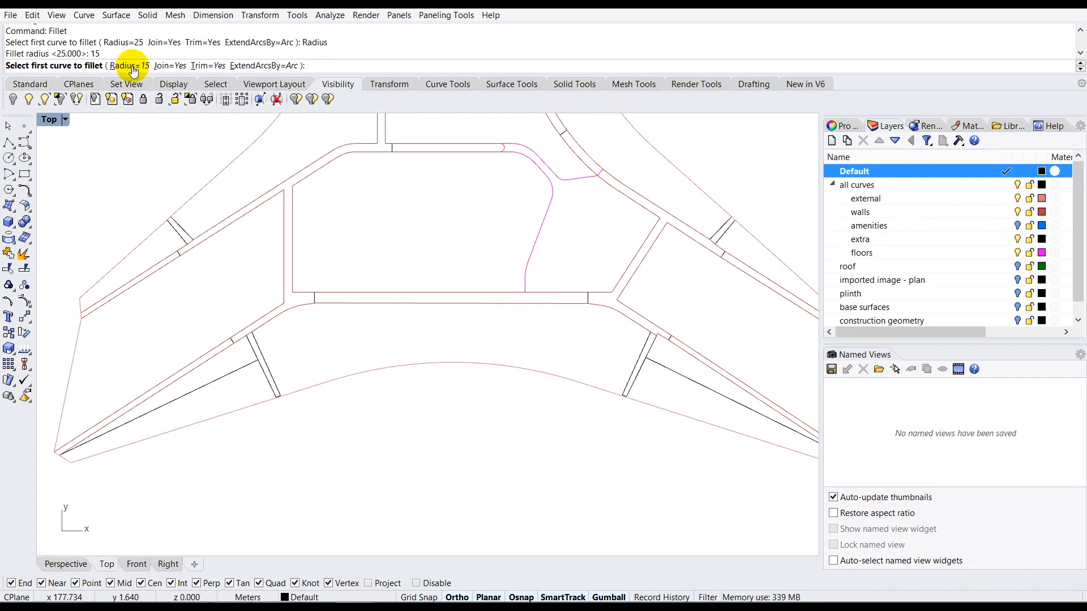
pyautogui.click(226, 382)
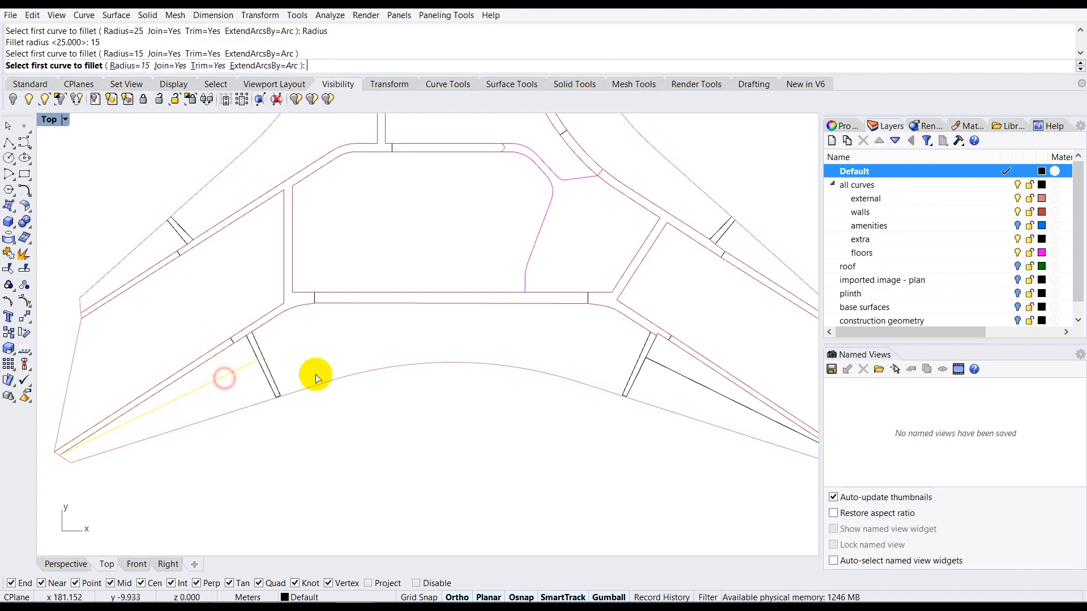
pyautogui.click(670, 371)
pyautogui.scroll(-3, 373, 356)
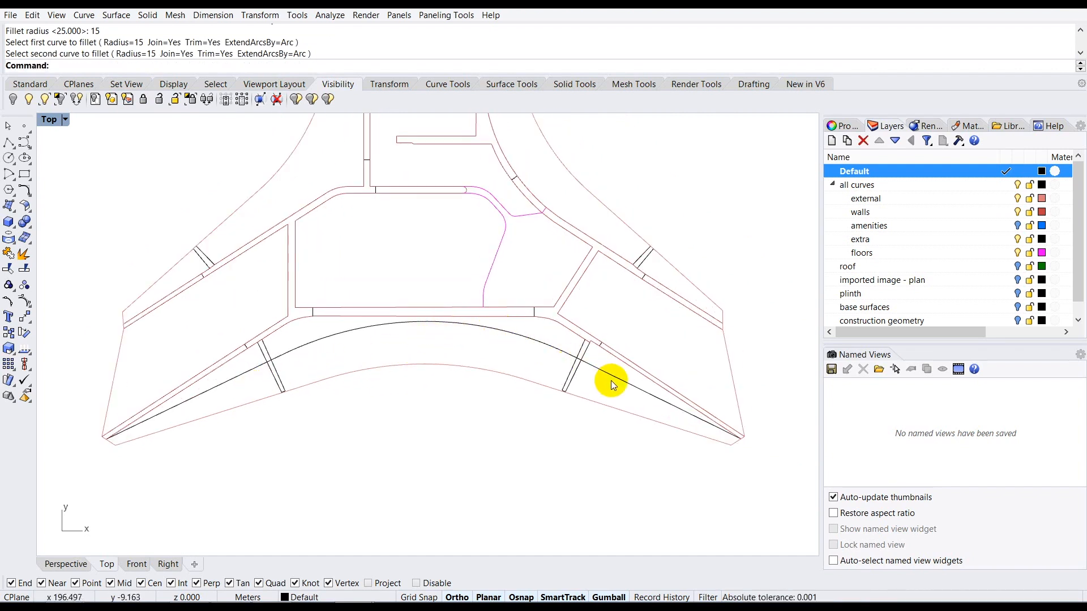
# Step: Draw a line about 11.08 m long along the left wing's rear outer wall, from the wing-tip corner to the start of the wall's bend
pyautogui.scroll(-4, 413, 396)
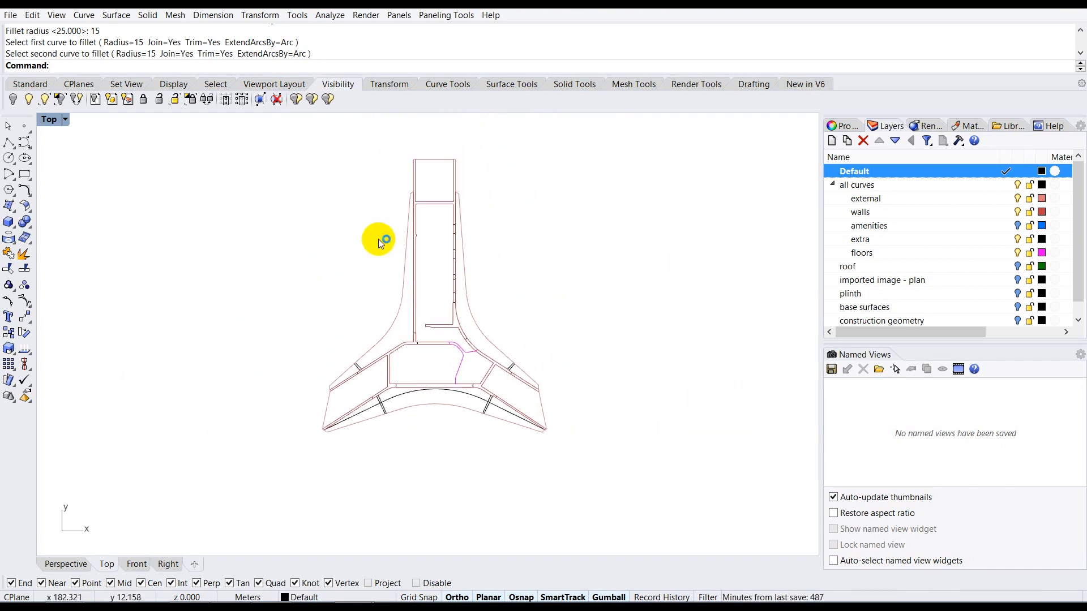
pyautogui.scroll(3, 378, 239)
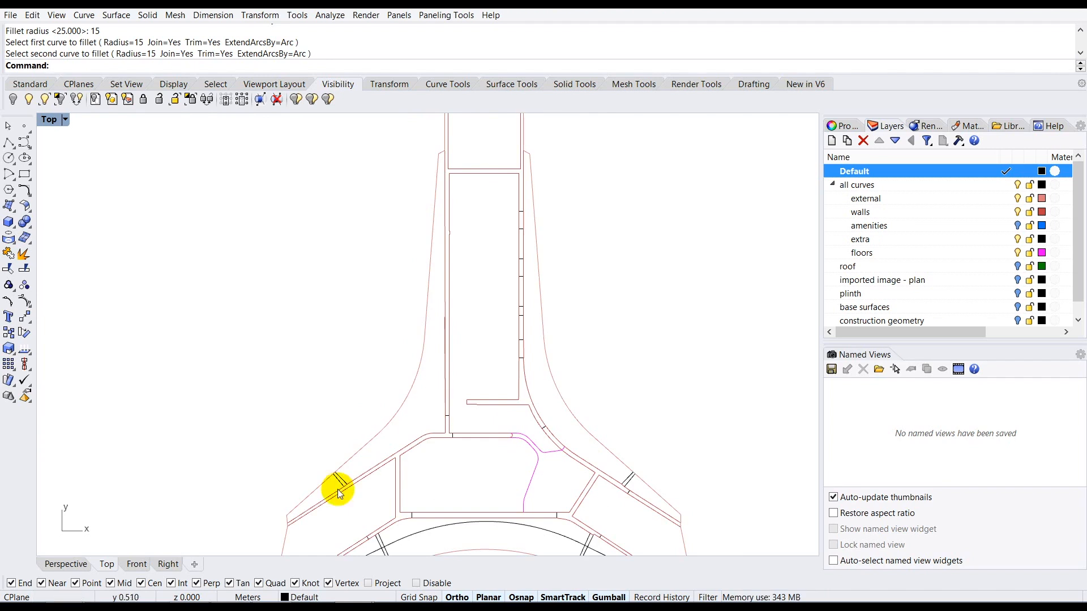
pyautogui.scroll(-3, 337, 373)
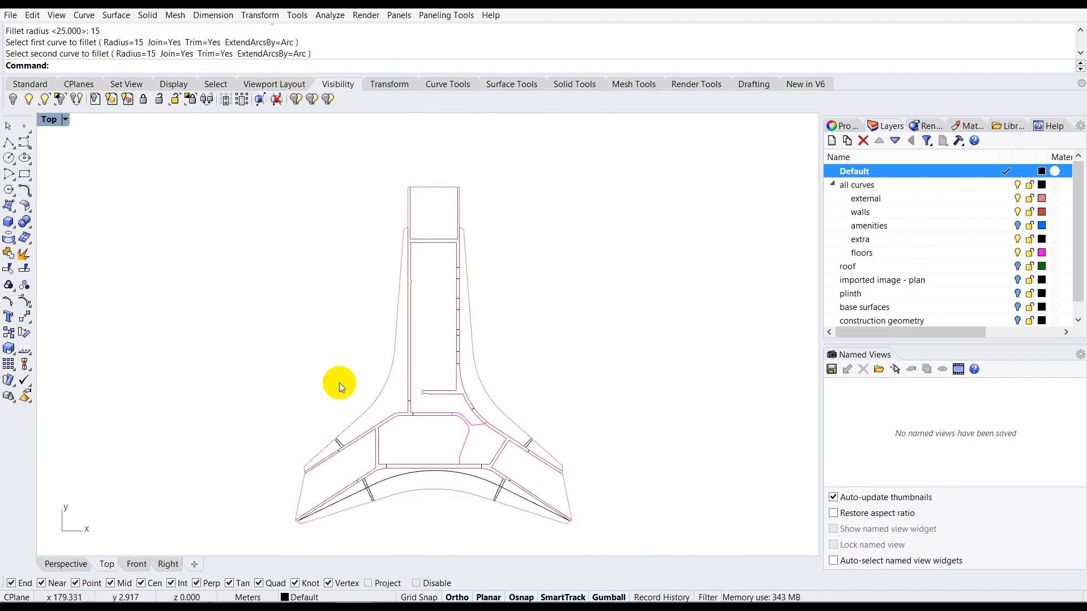
pyautogui.scroll(5, 355, 437)
pyautogui.scroll(-3, 322, 457)
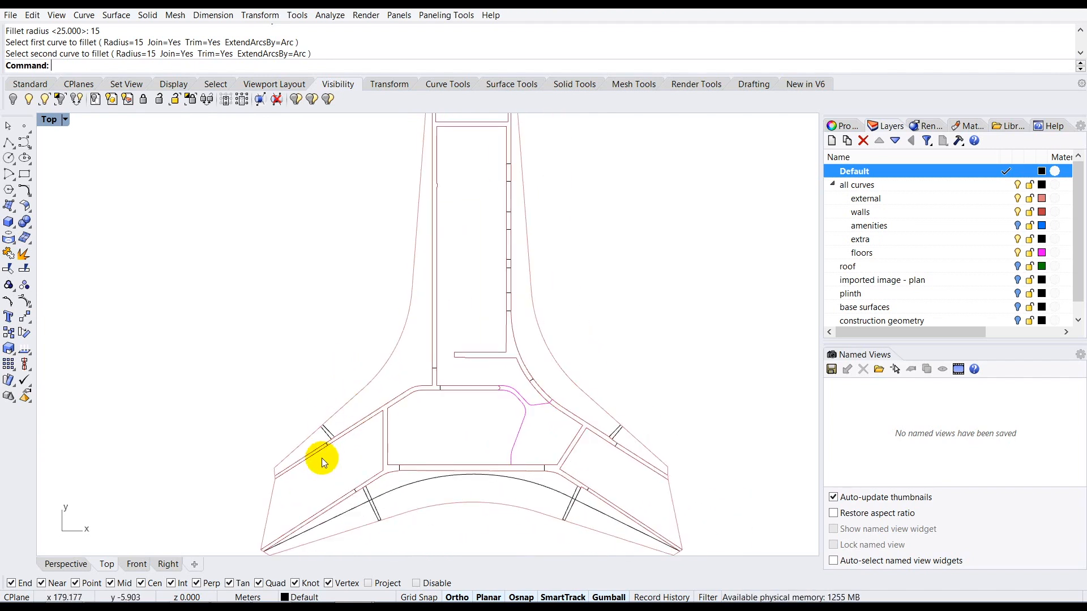
pyautogui.scroll(4, 378, 417)
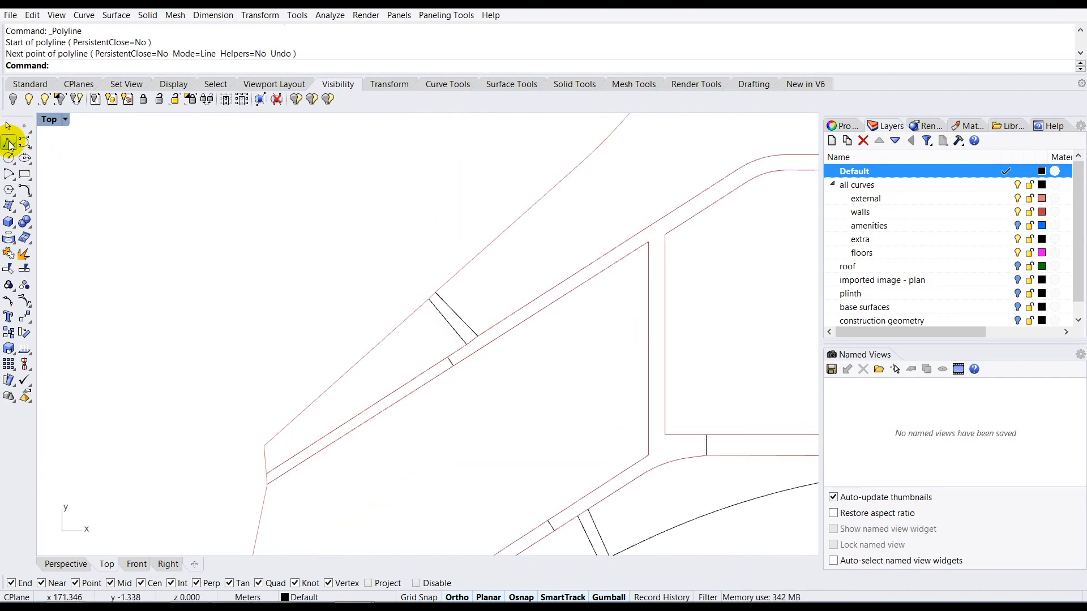
pyautogui.click(8, 144)
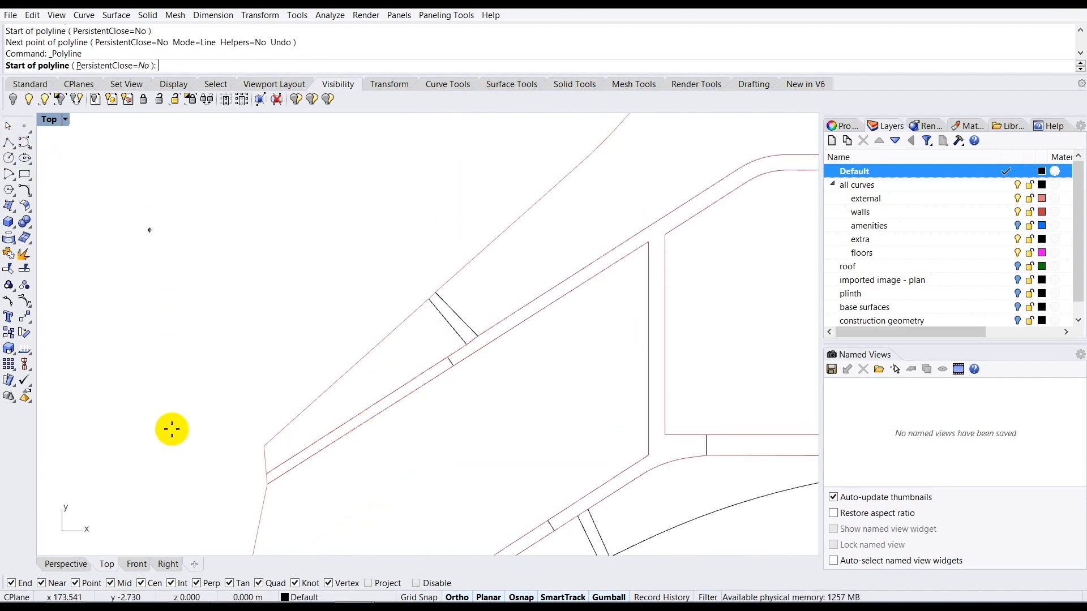
pyautogui.scroll(1, 252, 474)
pyautogui.scroll(1, 253, 475)
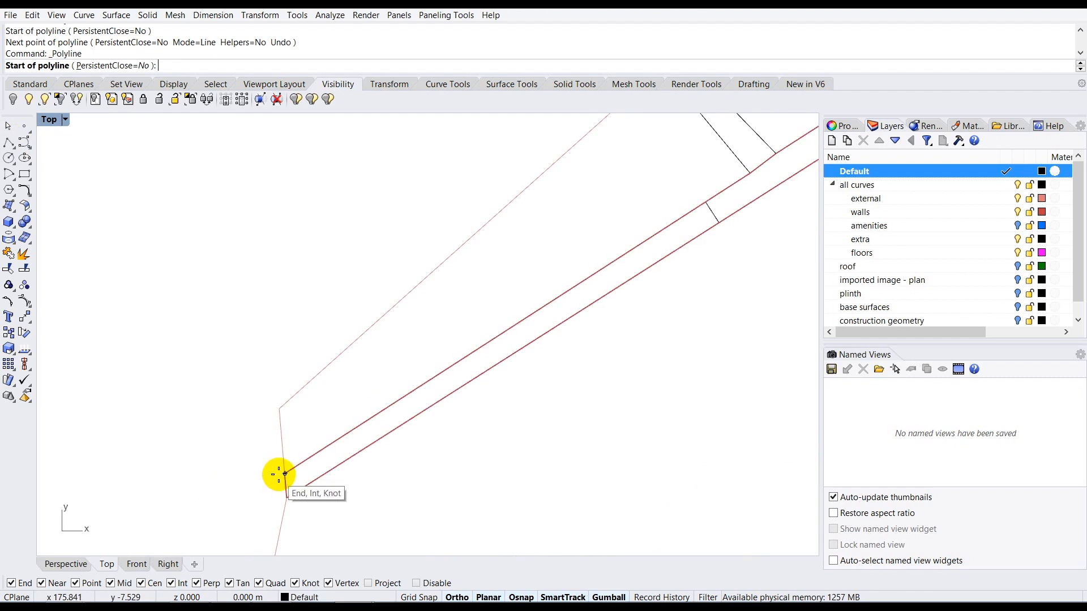
pyautogui.click(218, 490)
pyautogui.scroll(-3, 215, 490)
pyautogui.scroll(2, 424, 320)
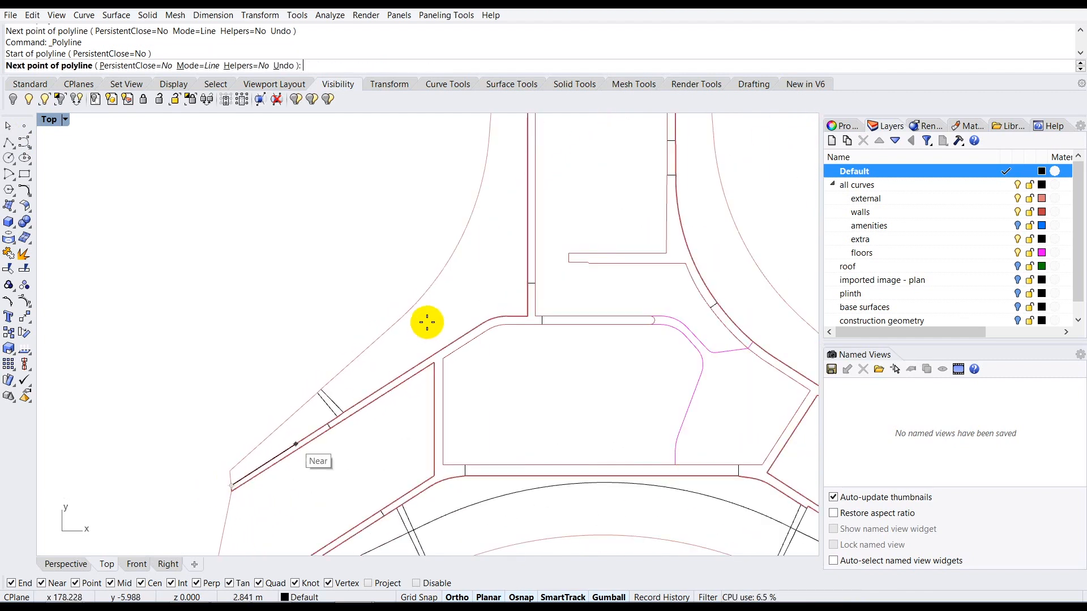
pyautogui.scroll(1, 444, 323)
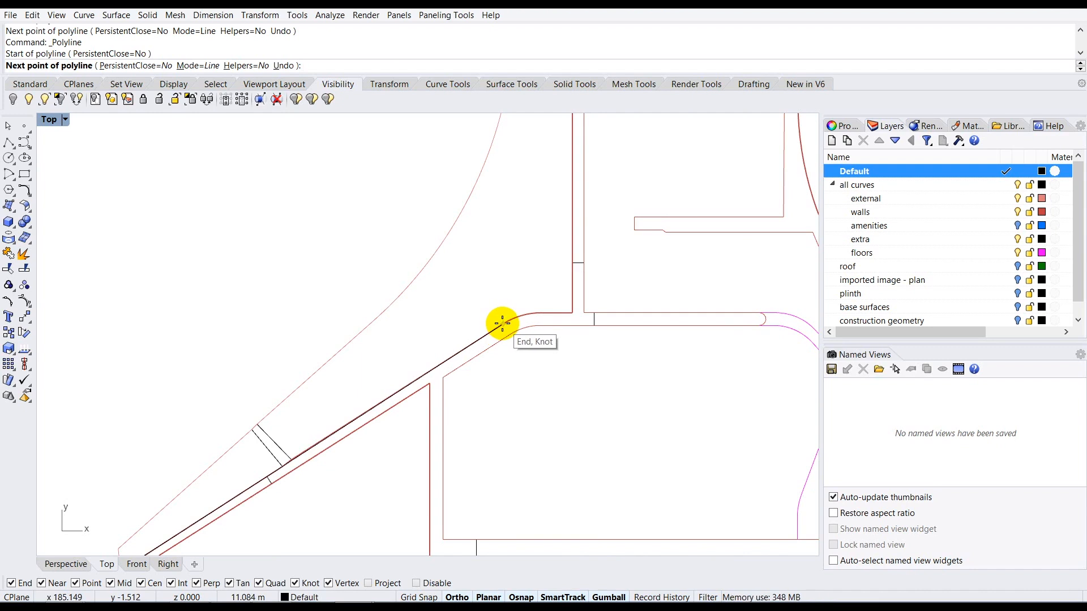
pyautogui.click(502, 324)
pyautogui.press('Return')
# Step: Draw a line about 18.49 m long down the long block's left outer wall, from its junction with the external outline to the lower opening's edge
pyautogui.scroll(-5, 420, 393)
pyautogui.scroll(5, 447, 232)
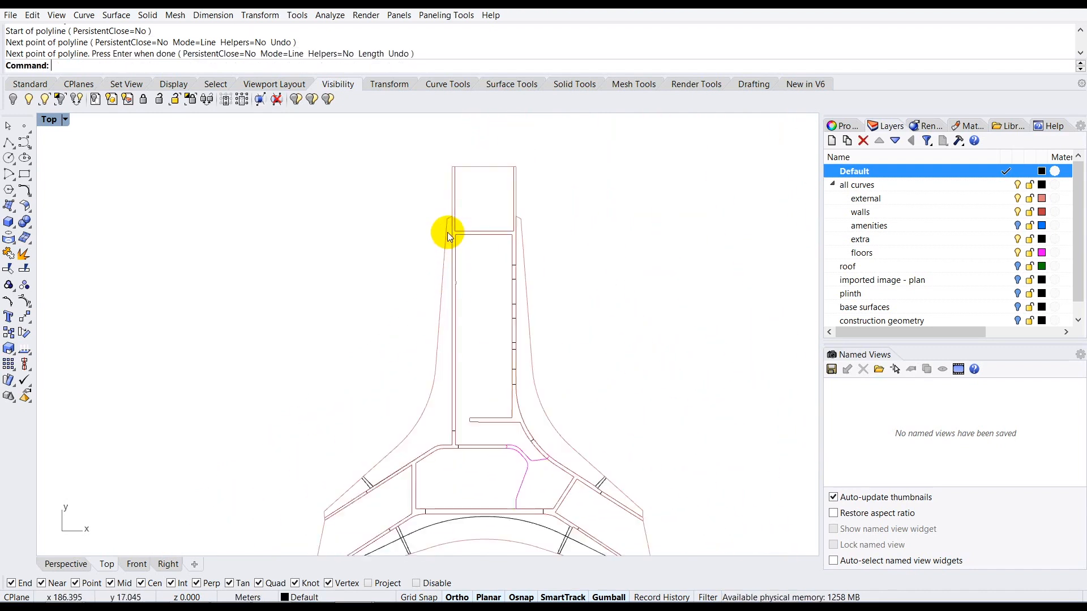
pyautogui.click(8, 143)
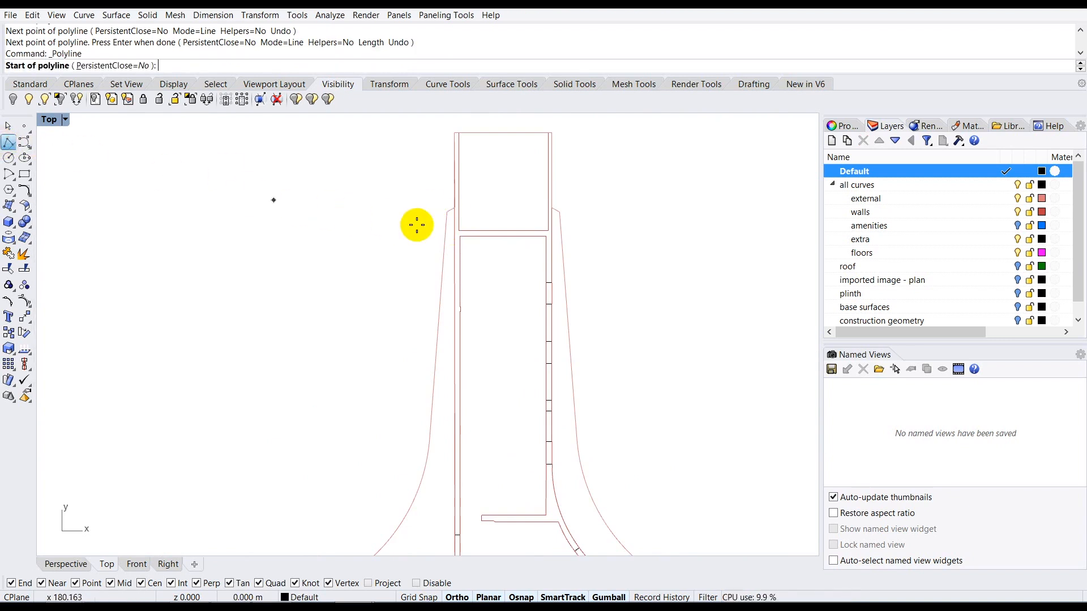
pyautogui.scroll(2, 453, 207)
pyautogui.scroll(3, 454, 204)
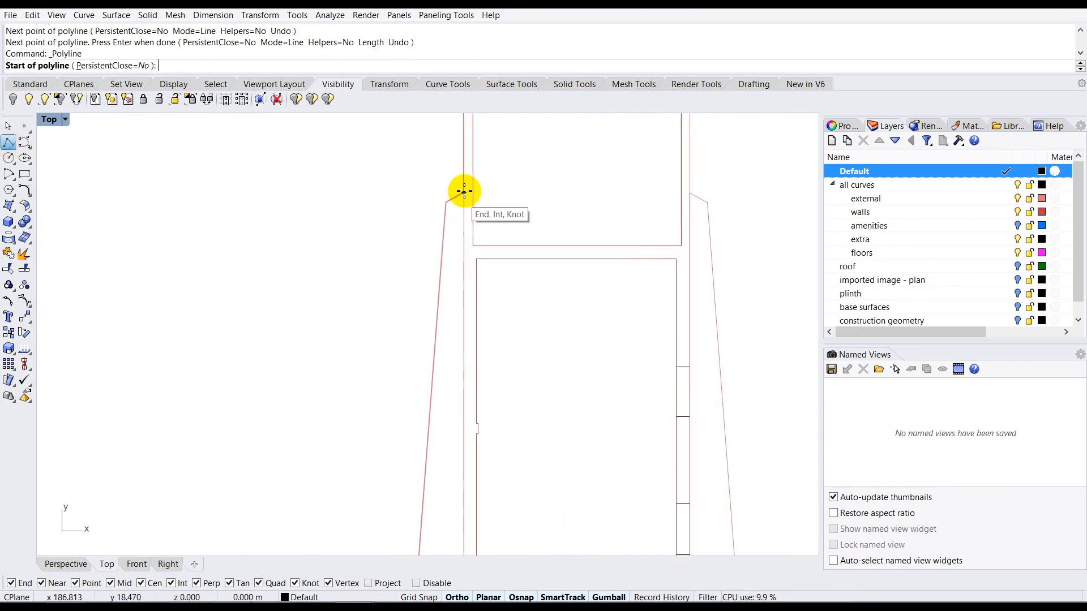
pyautogui.click(463, 191)
pyautogui.scroll(-3, 463, 191)
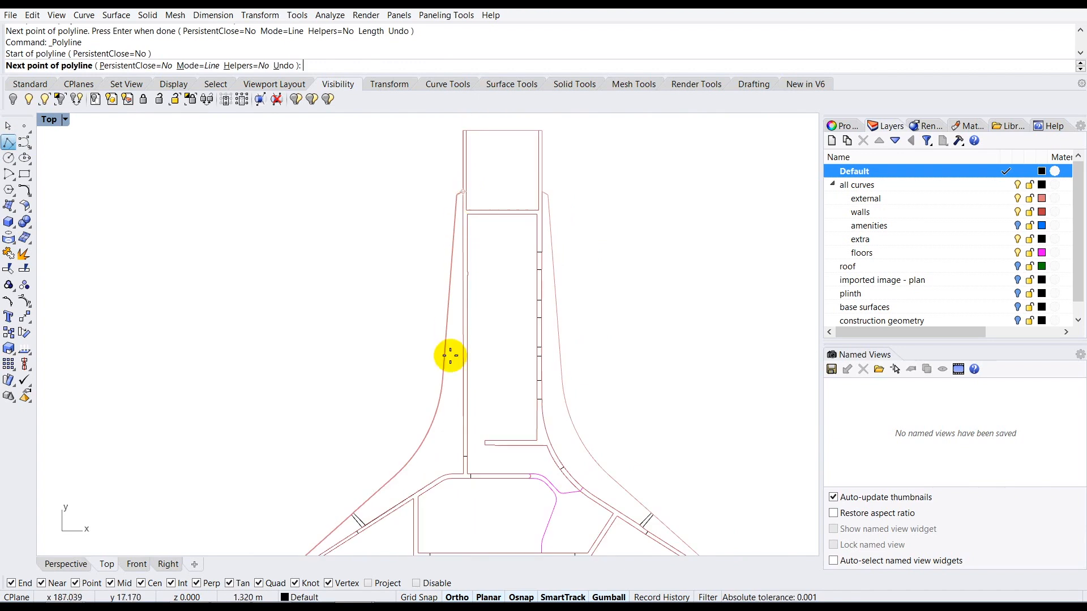
pyautogui.scroll(3, 455, 447)
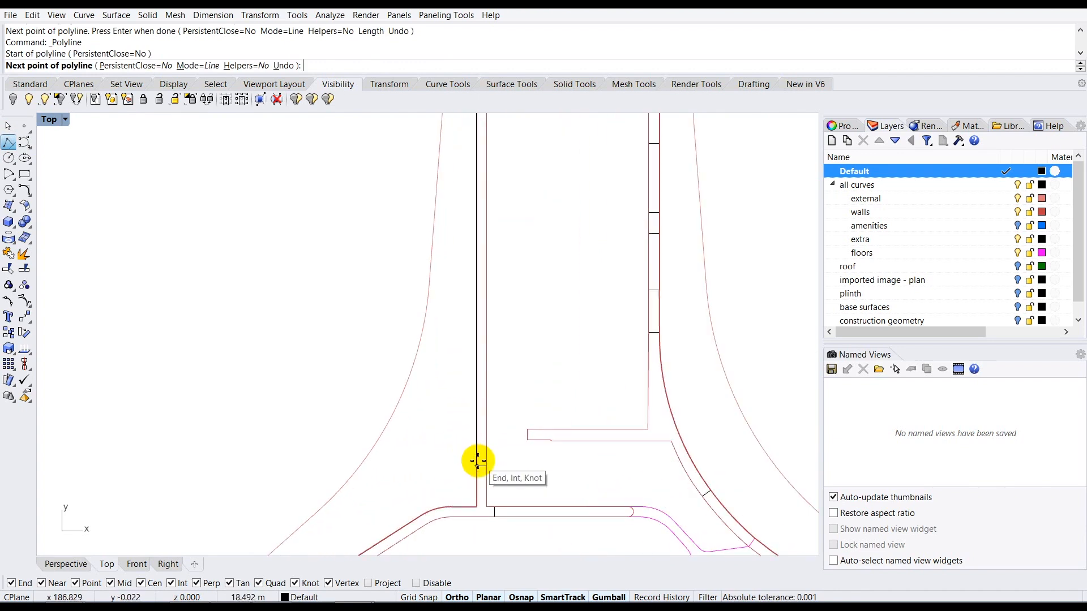
pyautogui.scroll(5, 476, 464)
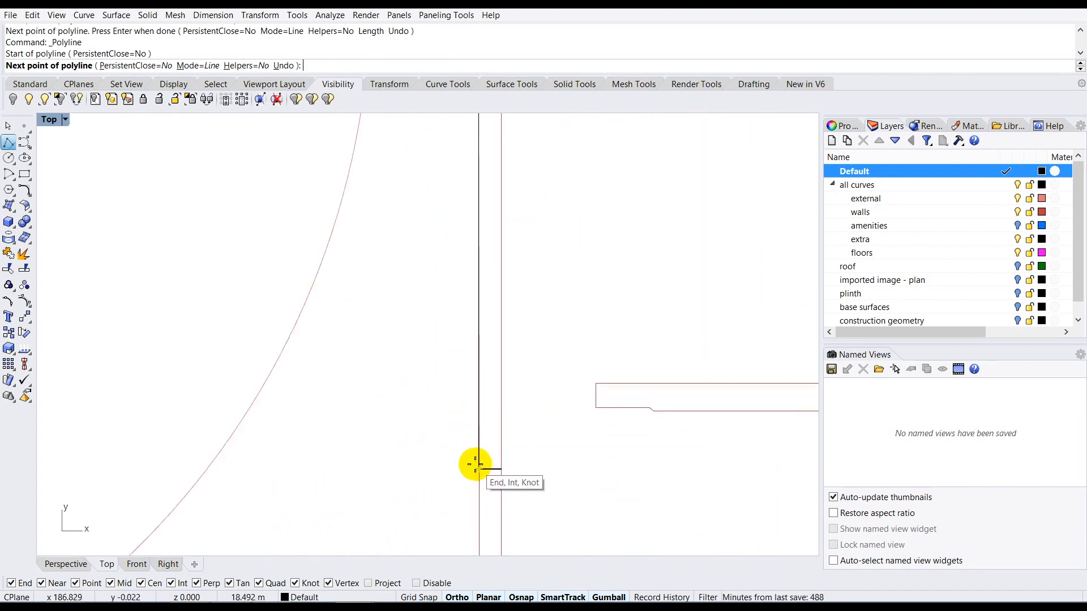
pyautogui.click(481, 470)
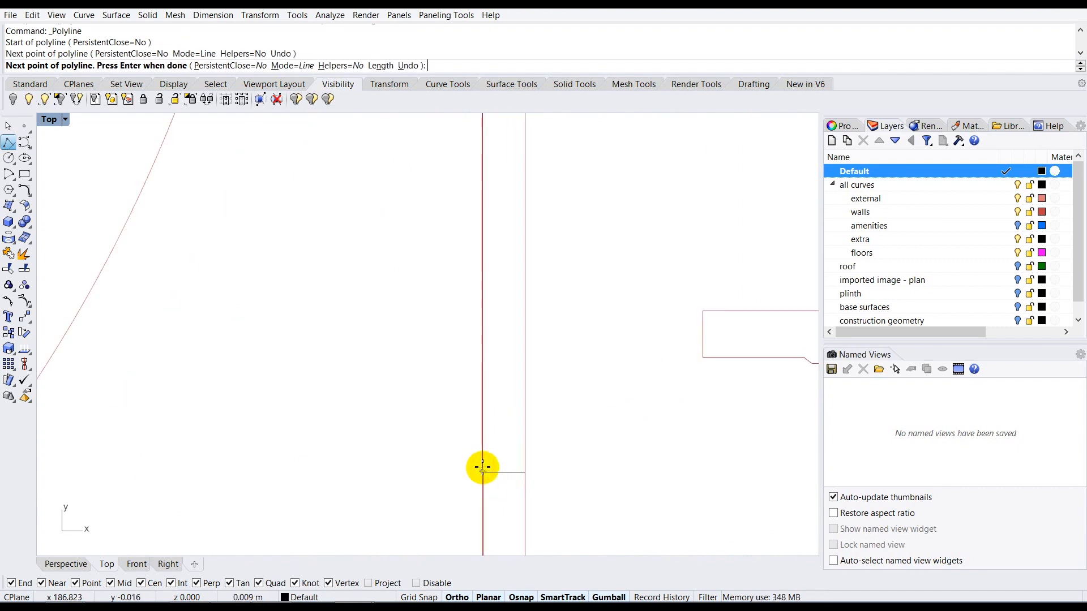
pyautogui.press('Return')
pyautogui.scroll(-2, 480, 395)
pyautogui.scroll(-5, 480, 396)
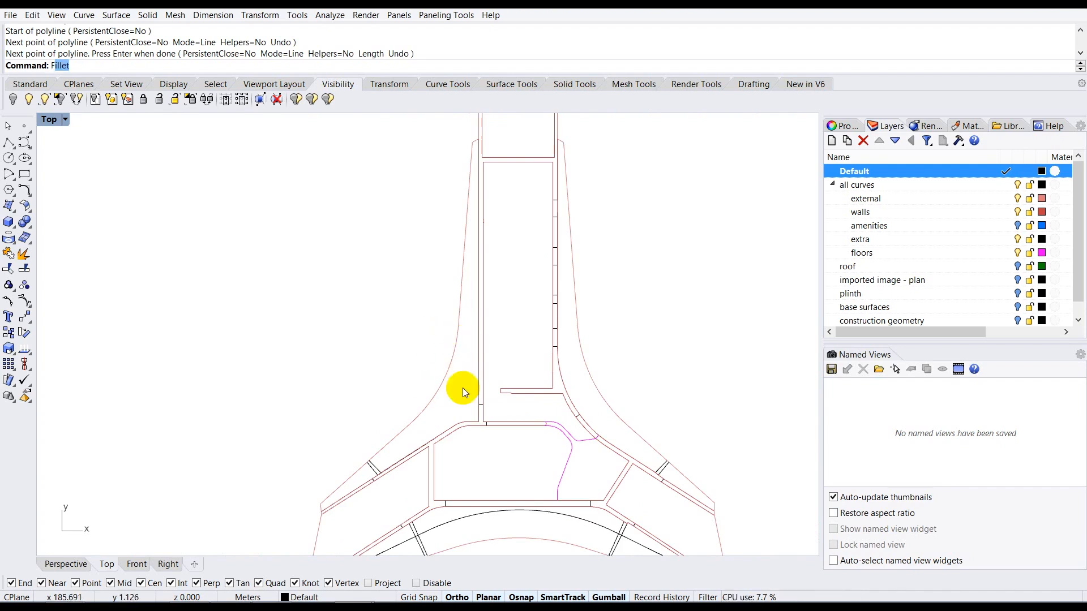
# Step: Try a 15 m radius fillet between the left wing's rear wall line and the long block's left wall line
pyautogui.write('Fillet')
pyautogui.press('Return')
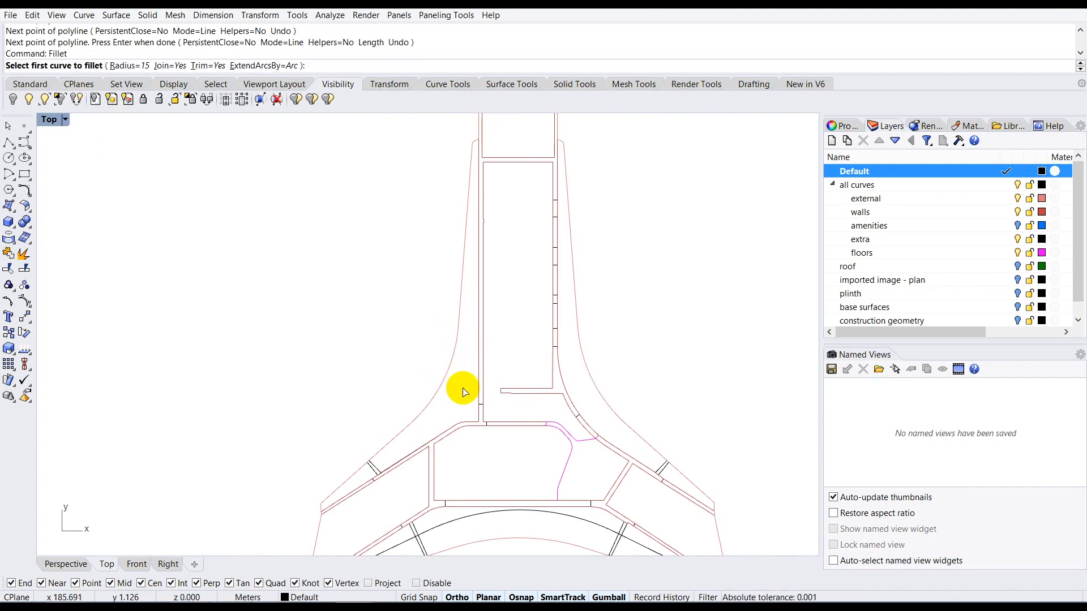
pyautogui.scroll(5, 396, 463)
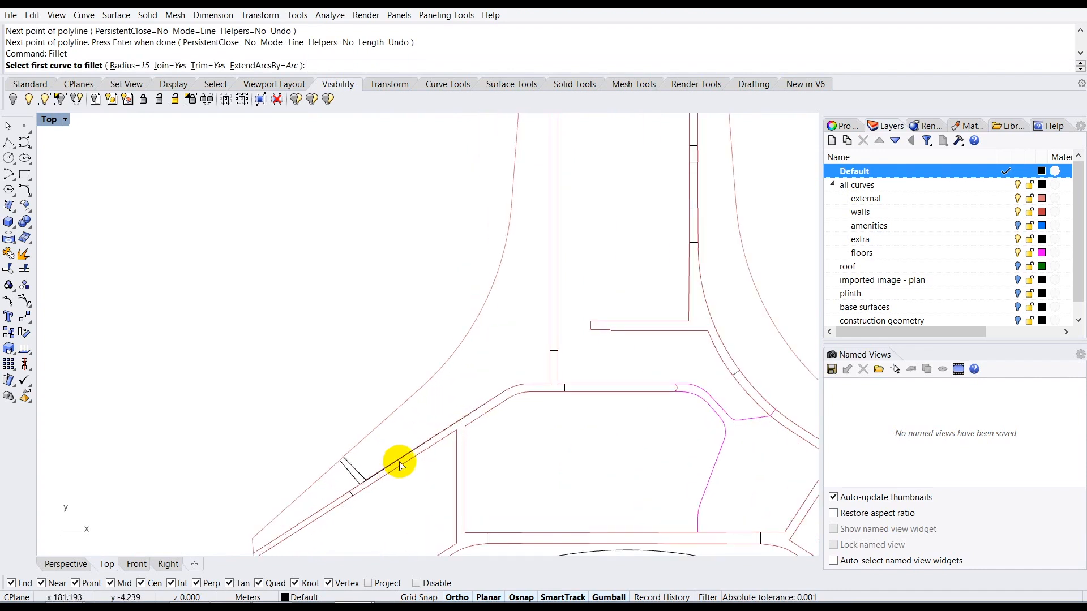
pyautogui.click(419, 442)
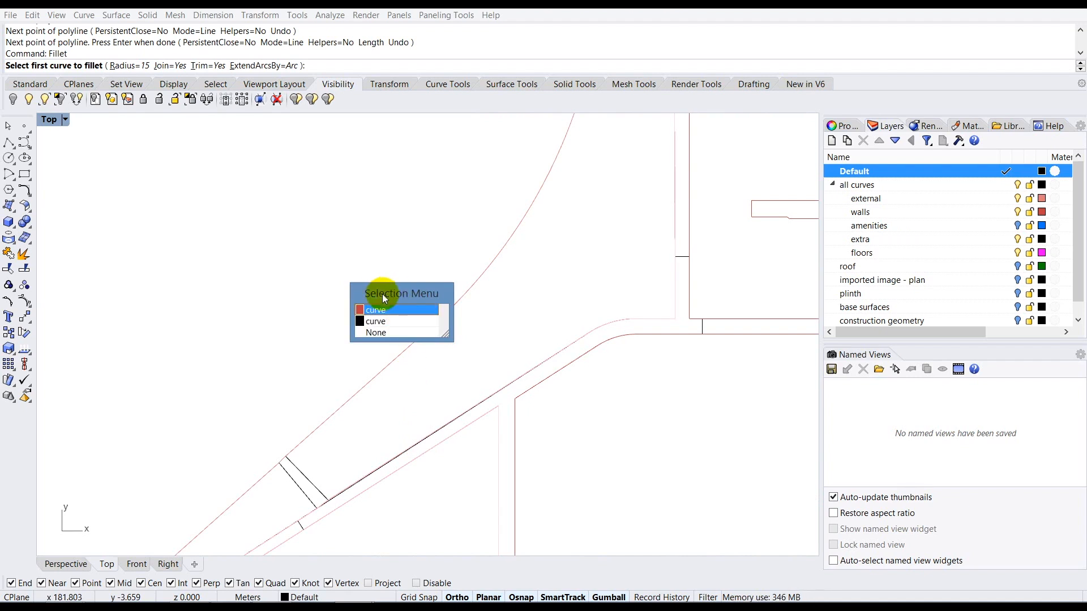
pyautogui.click(393, 322)
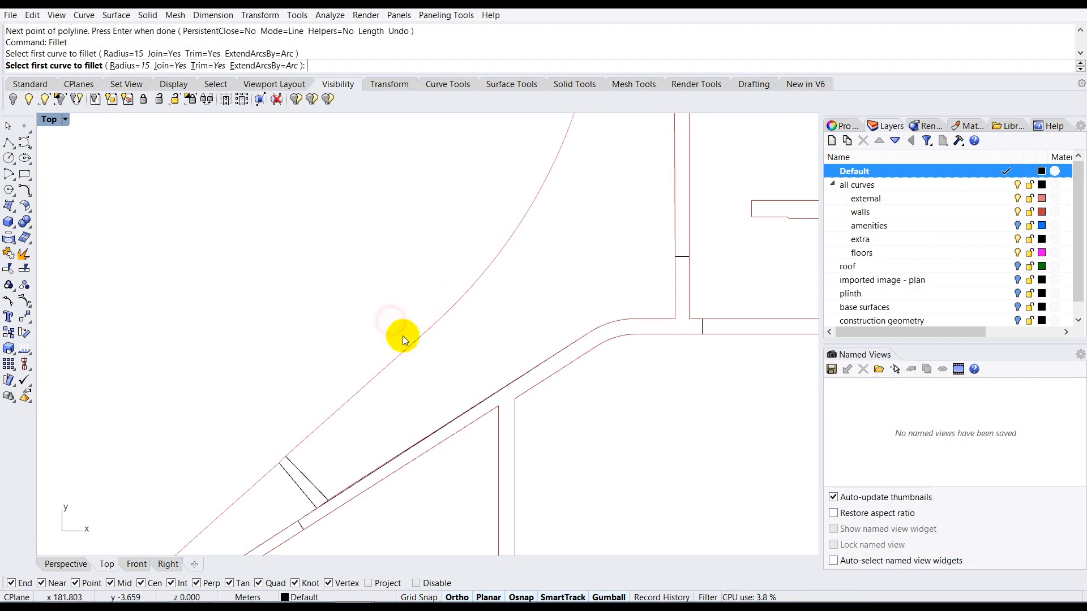
pyautogui.scroll(-2, 436, 377)
pyautogui.scroll(-4, 419, 435)
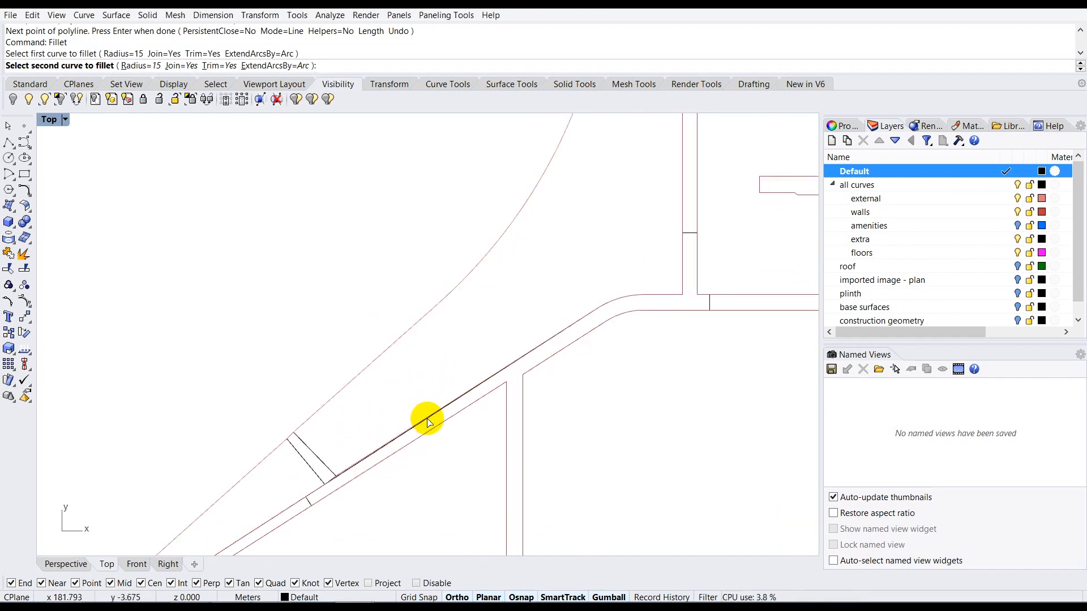
pyautogui.scroll(-2, 447, 357)
pyautogui.scroll(5, 485, 223)
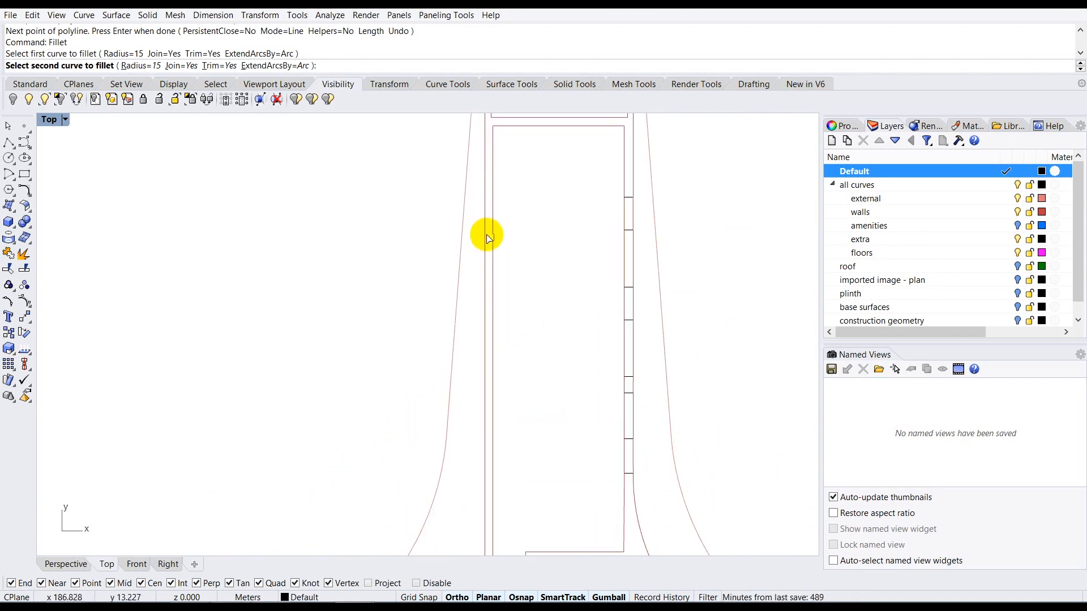
pyautogui.click(485, 229)
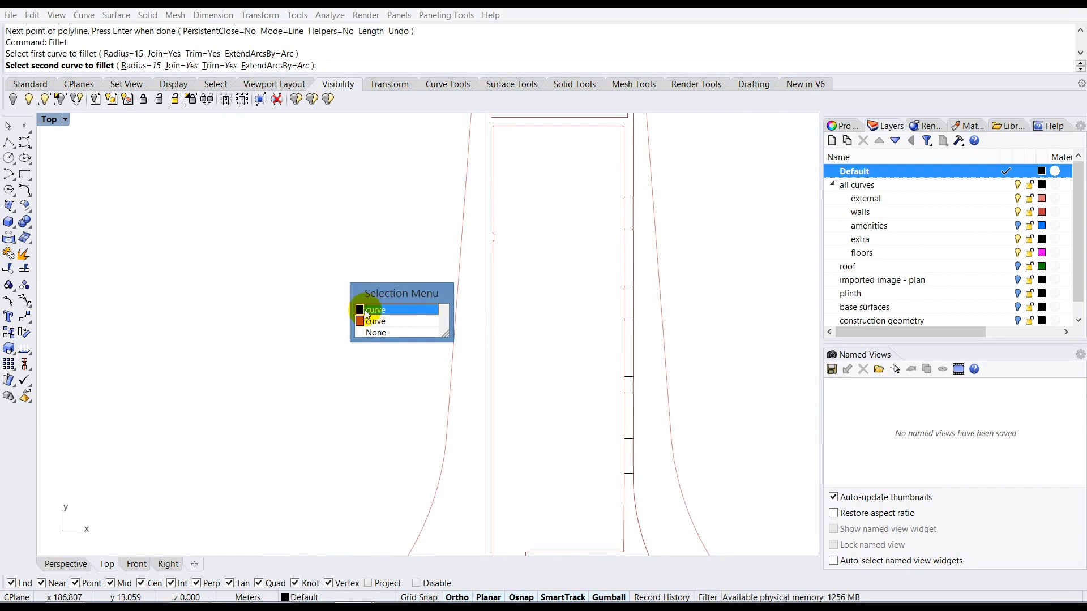
pyautogui.click(405, 311)
pyautogui.scroll(-5, 514, 307)
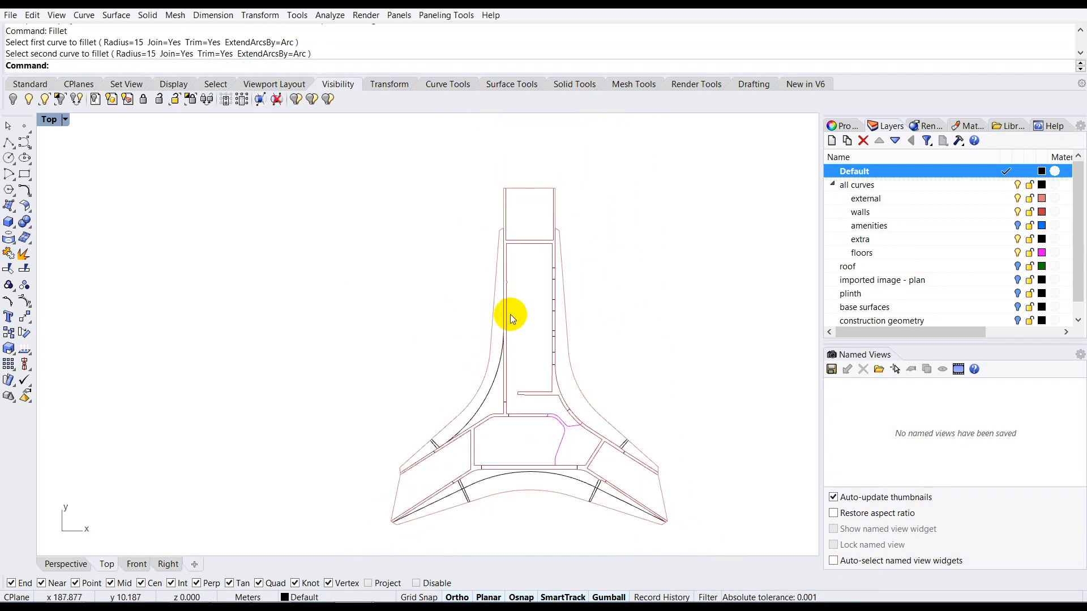
pyautogui.scroll(4, 482, 370)
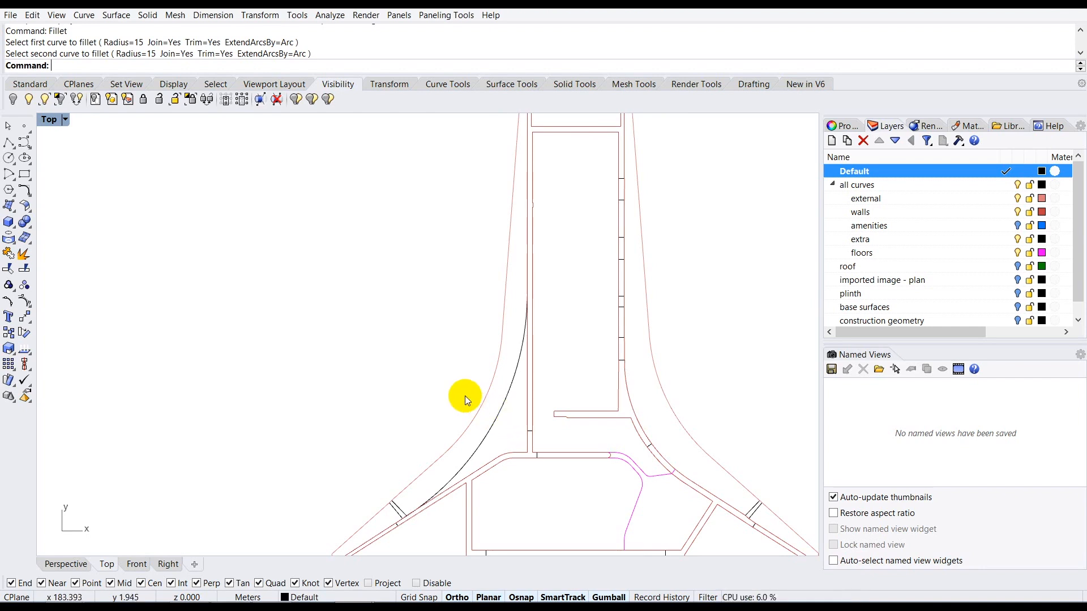
pyautogui.hotkey('ctrl', 'z')
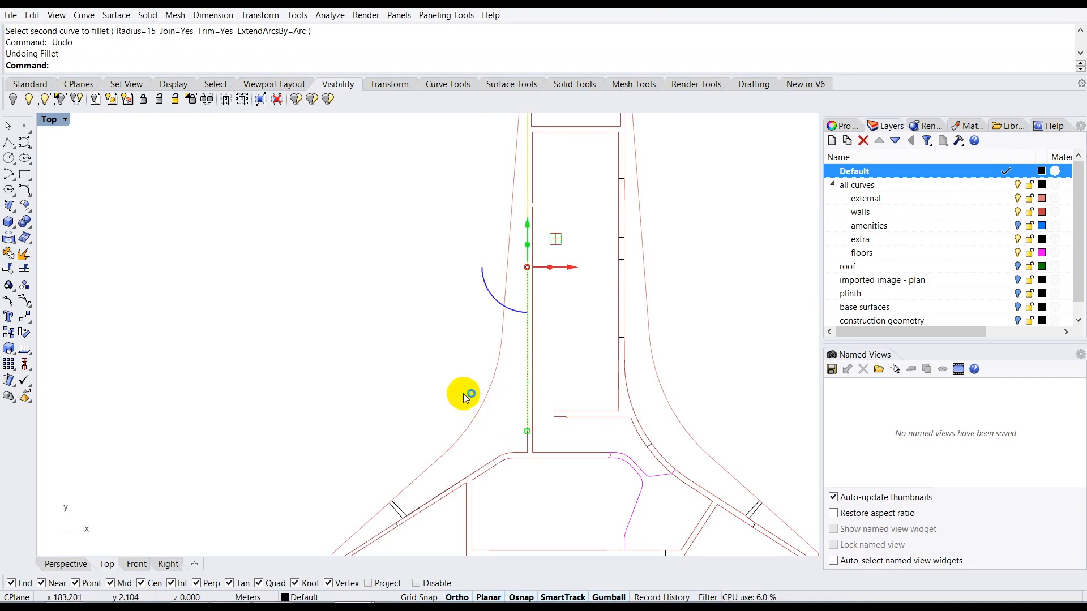
# Step: Fillet the long block's left wall line and the left wing's rear wall line with an 8 m radius
pyautogui.press('Return')
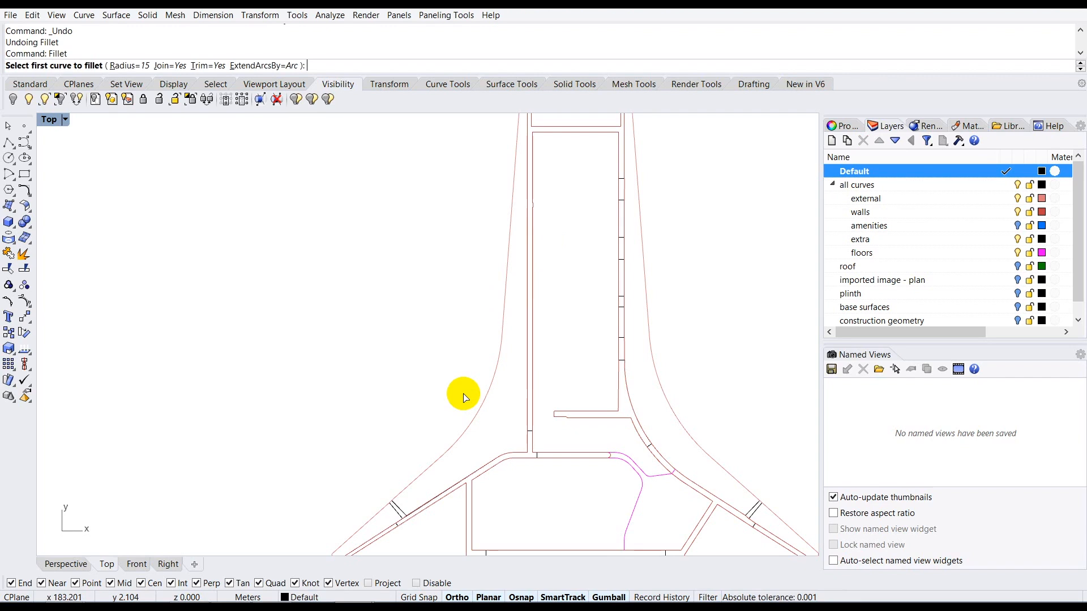
pyautogui.click(122, 66)
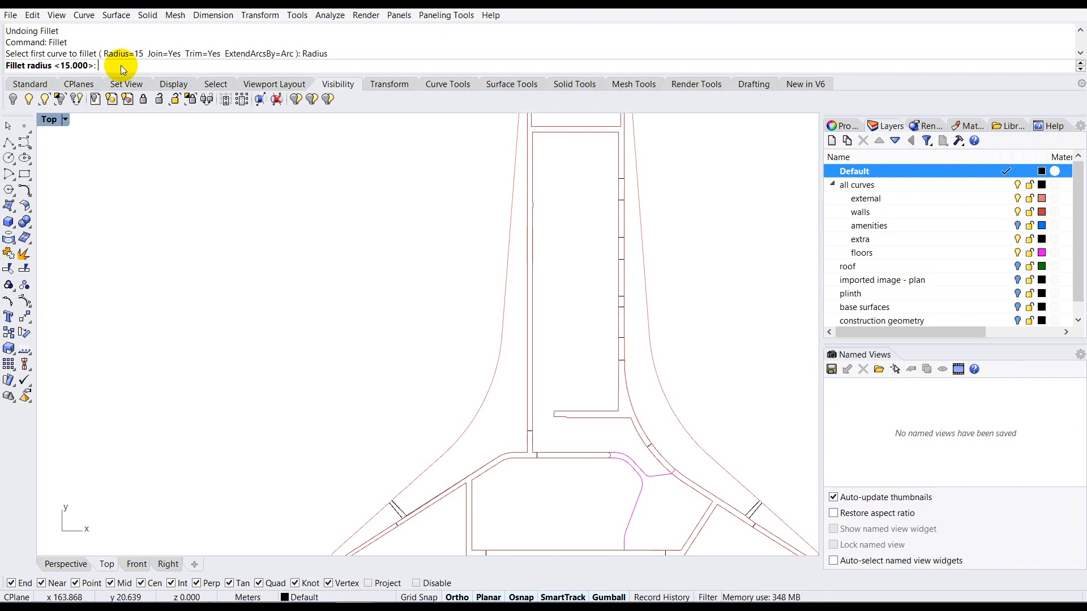
pyautogui.write('8')
pyautogui.press('Return')
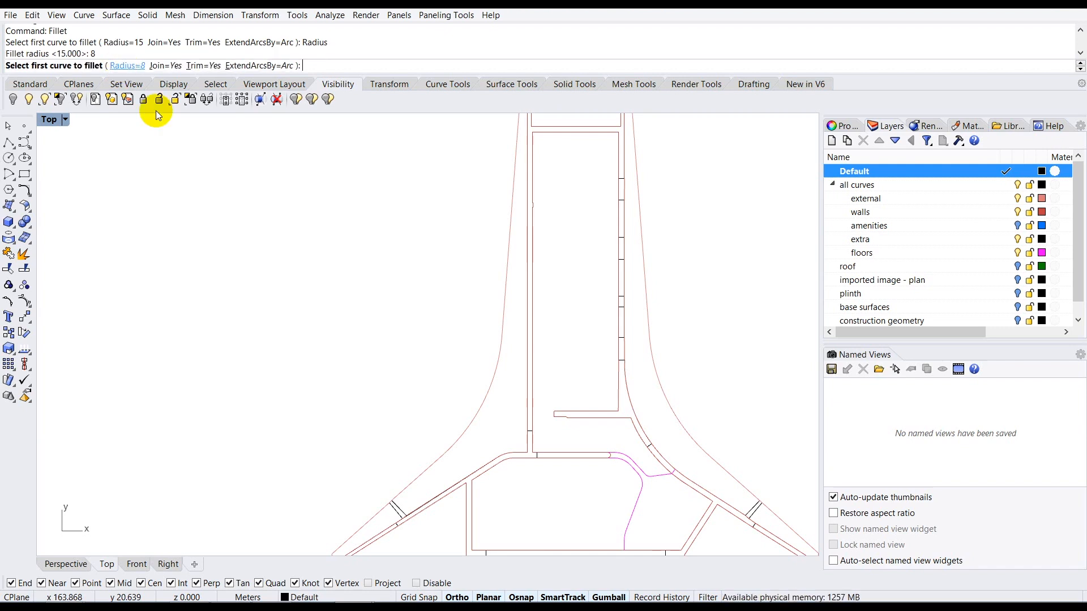
pyautogui.scroll(1, 519, 251)
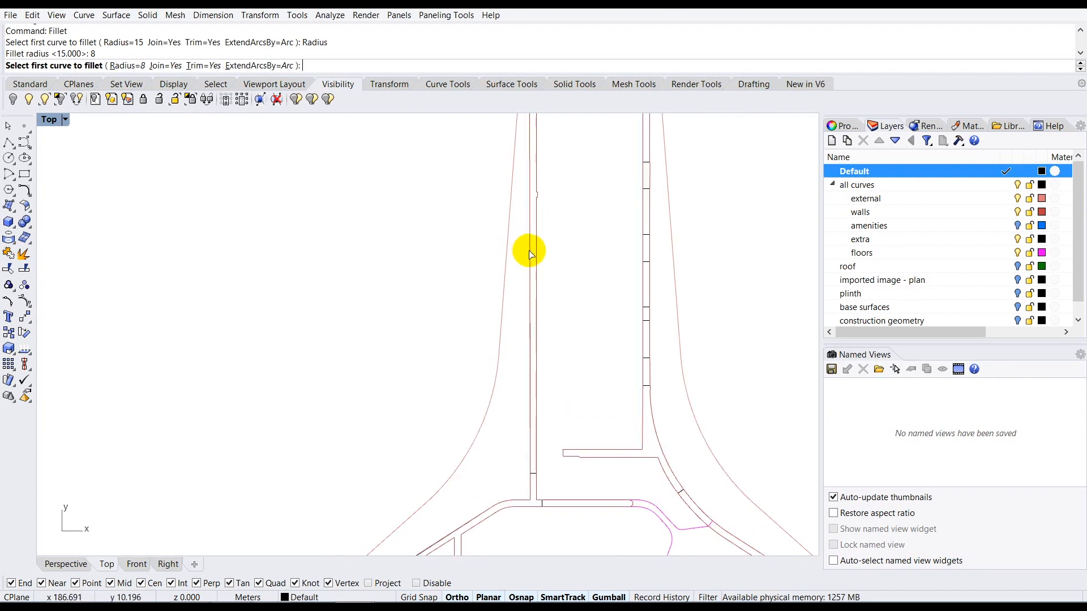
pyautogui.click(530, 252)
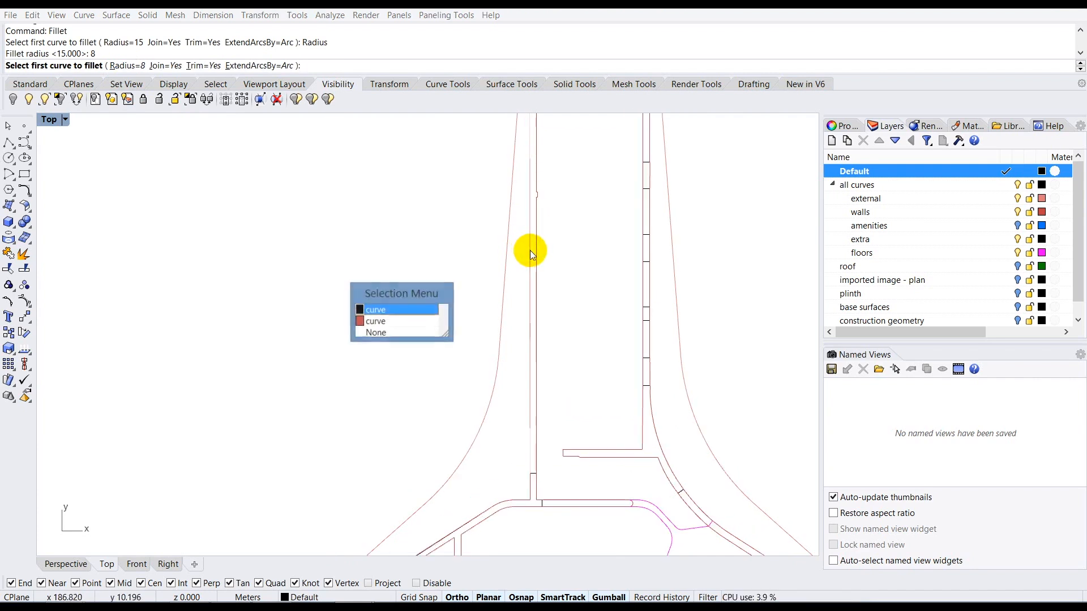
pyautogui.click(418, 310)
pyautogui.scroll(-2, 498, 283)
pyautogui.scroll(4, 440, 432)
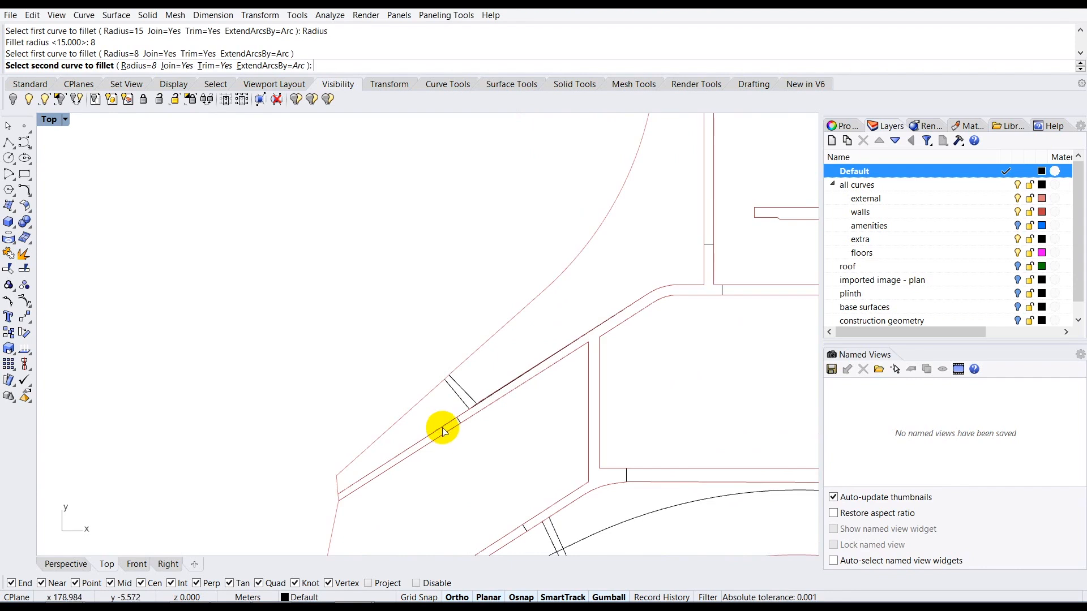
pyautogui.click(441, 429)
pyautogui.click(396, 324)
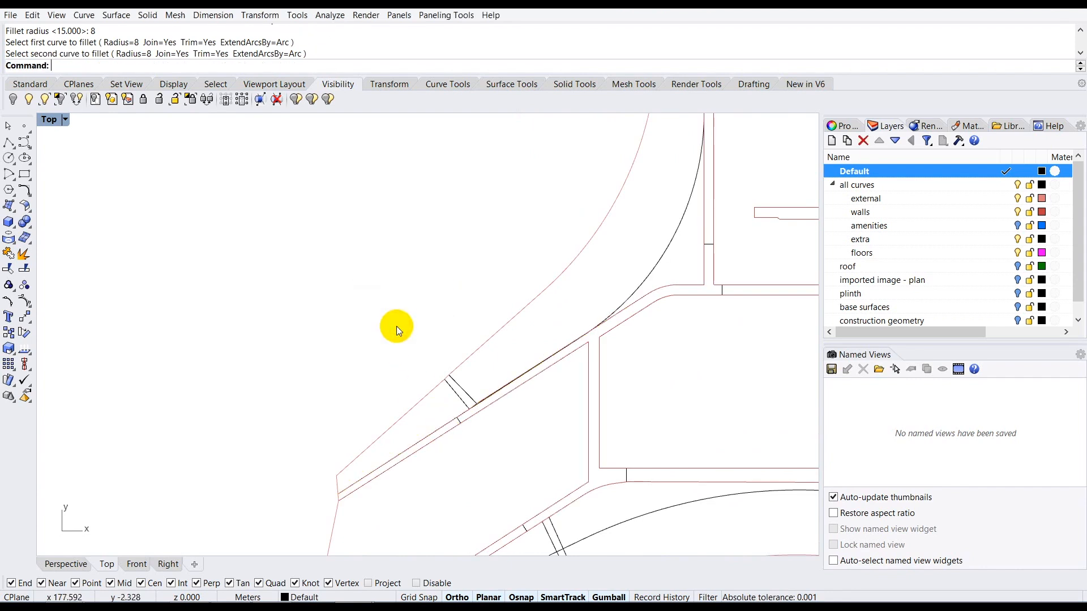
# Step: Examine the new fillet against the existing walls and compare it with the right side of the plan
pyautogui.scroll(-5, 426, 403)
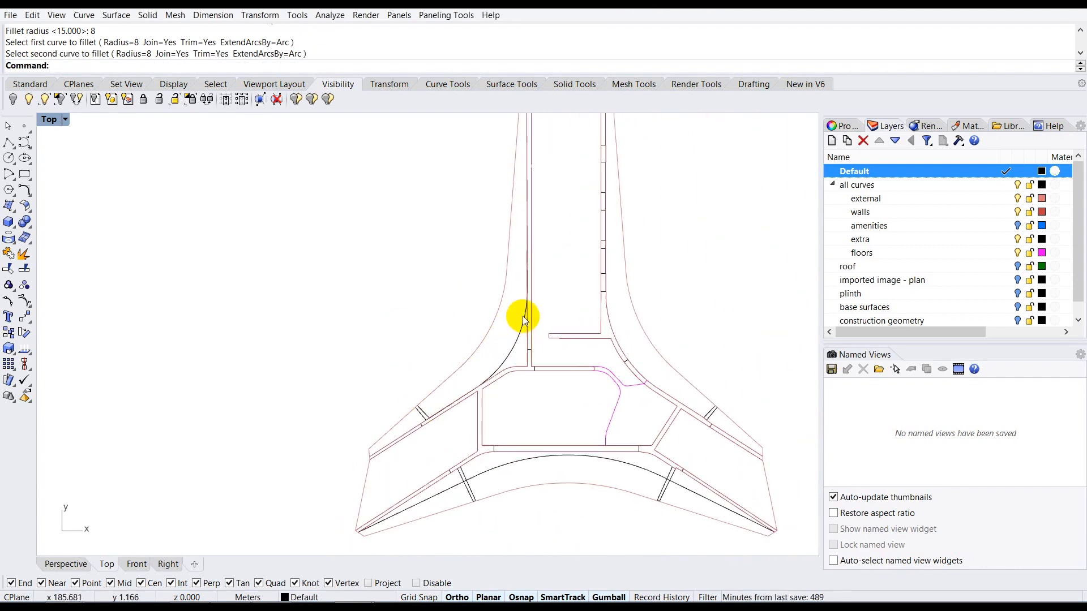
pyautogui.scroll(3, 522, 316)
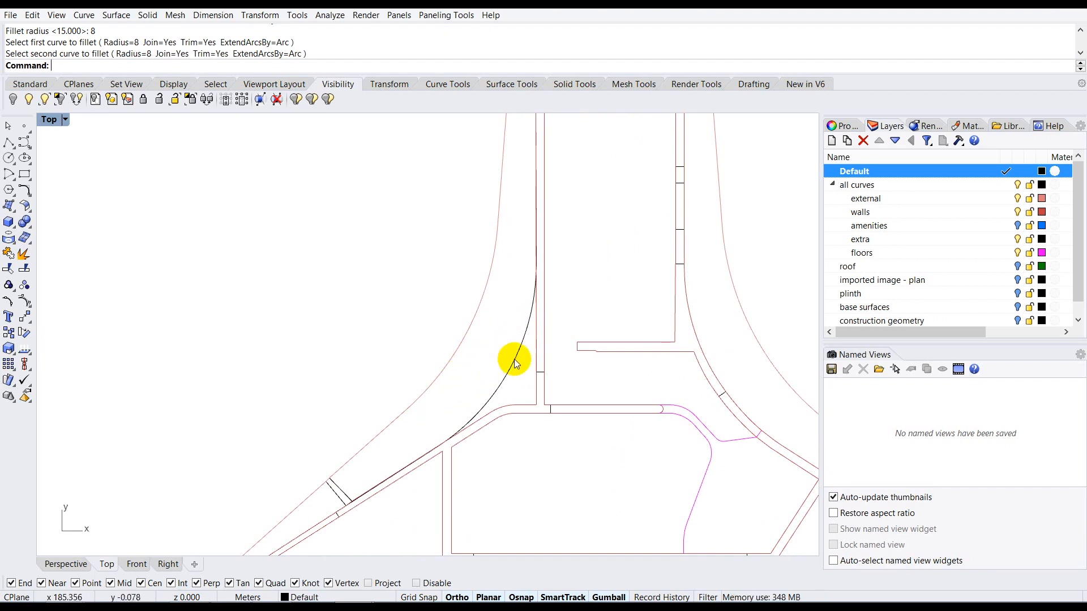
pyautogui.scroll(-4, 432, 395)
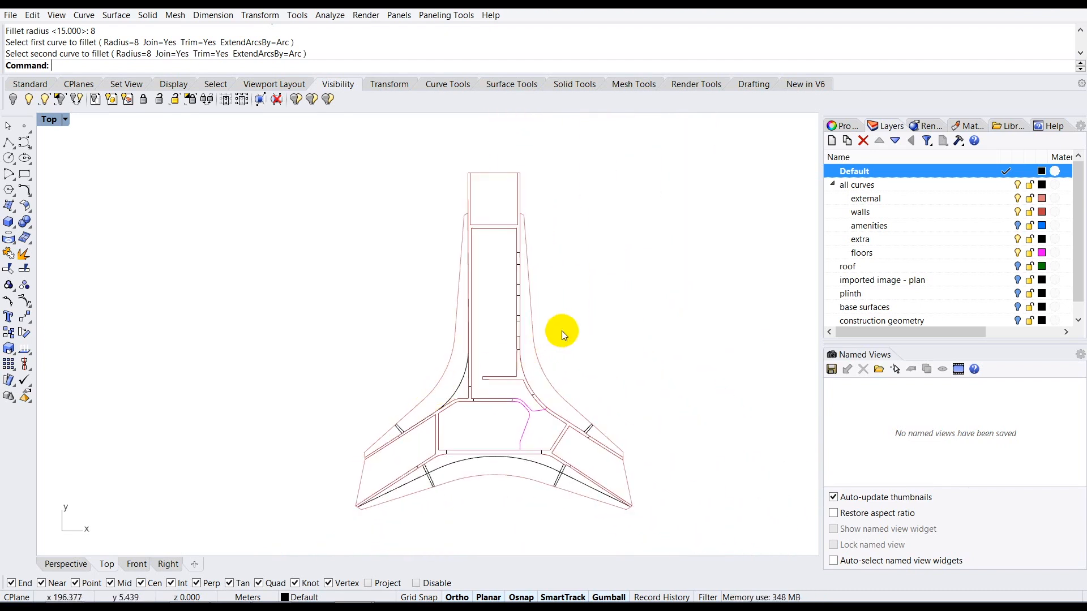
pyautogui.scroll(1, 561, 331)
pyautogui.scroll(2, 561, 355)
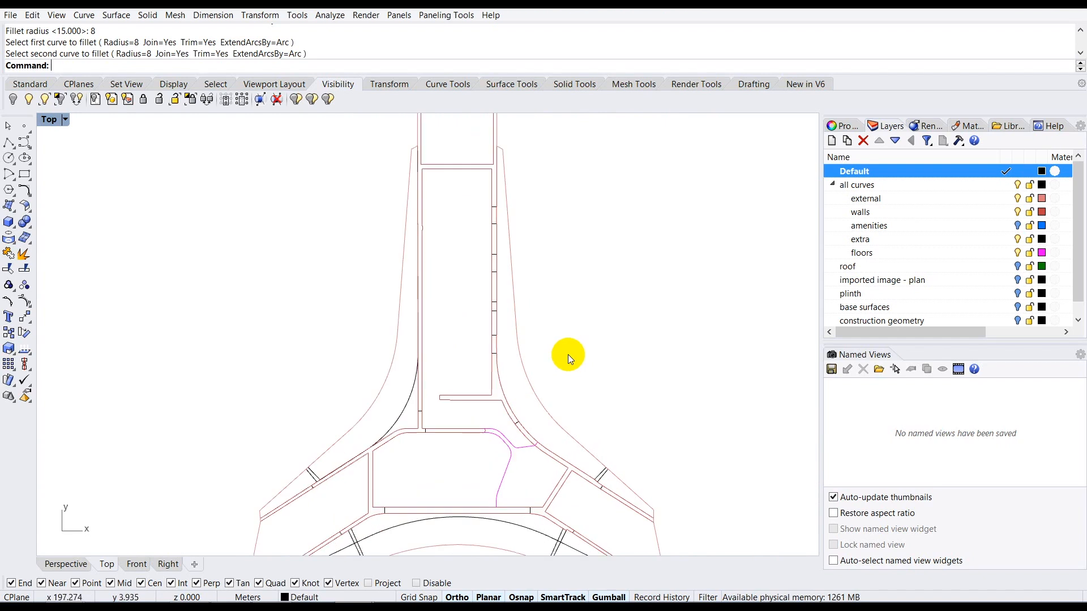
pyautogui.scroll(-3, 561, 362)
pyautogui.scroll(1, 562, 361)
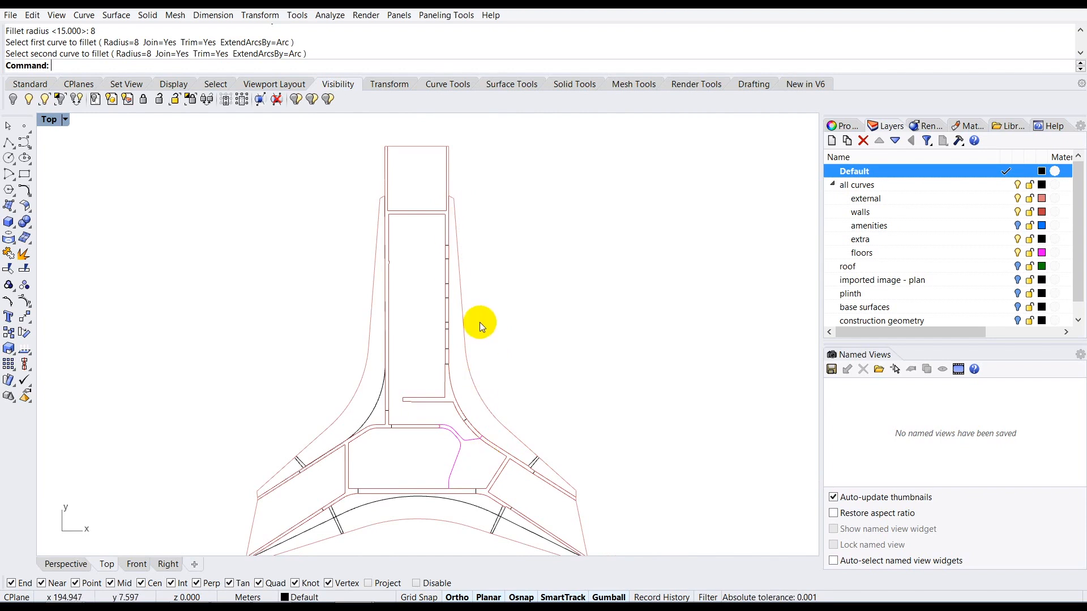
pyautogui.scroll(-1, 480, 321)
pyautogui.scroll(2, 471, 387)
pyautogui.scroll(-1, 468, 375)
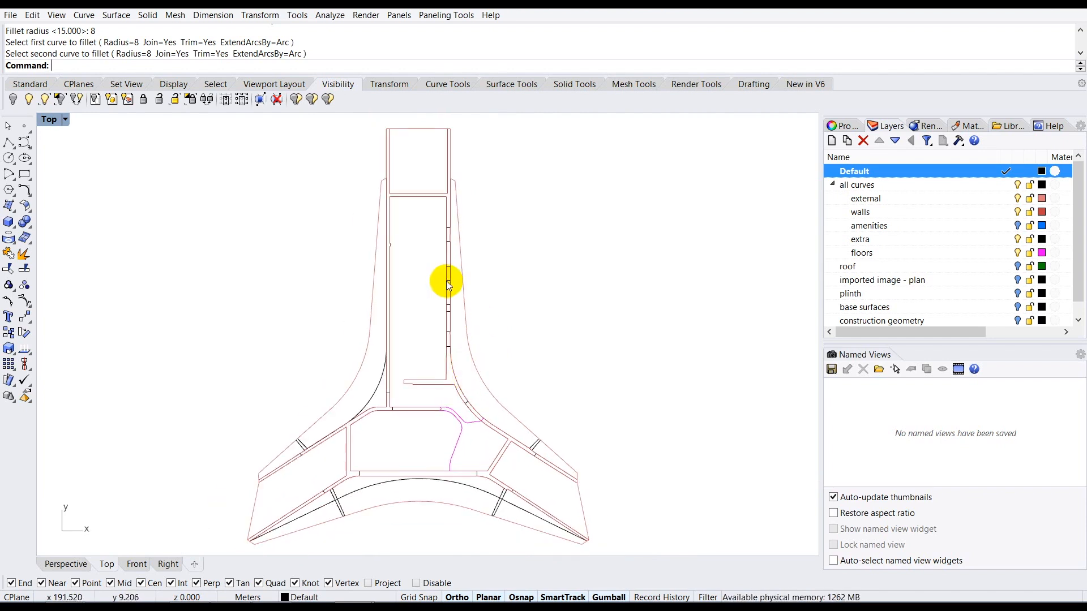
pyautogui.scroll(2, 447, 353)
pyautogui.scroll(-2, 453, 363)
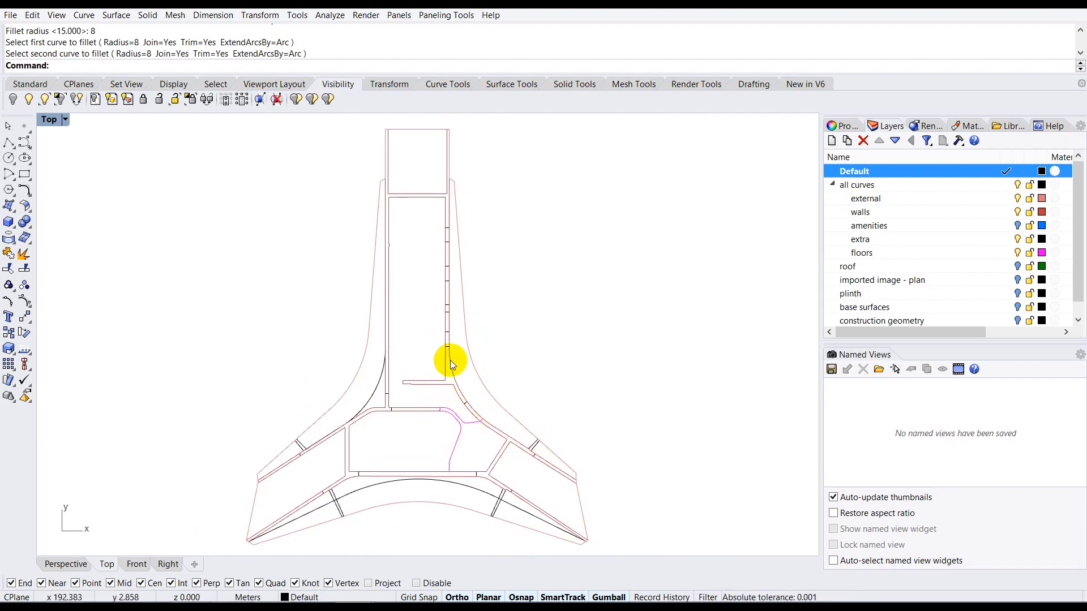
# Step: Duplicate the main outer wall curve in place and explode the copy into separate segments
pyautogui.click(450, 360)
pyautogui.scroll(1, 442, 186)
pyautogui.scroll(1, 444, 186)
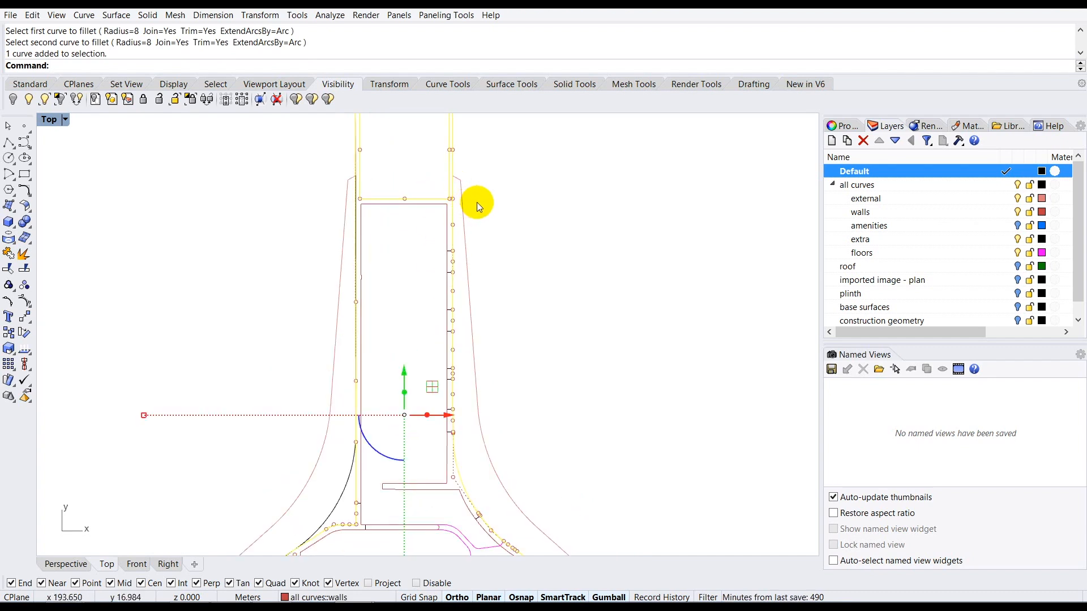
pyautogui.hotkey('ctrl', 'c')
pyautogui.hotkey('ctrl', 'v')
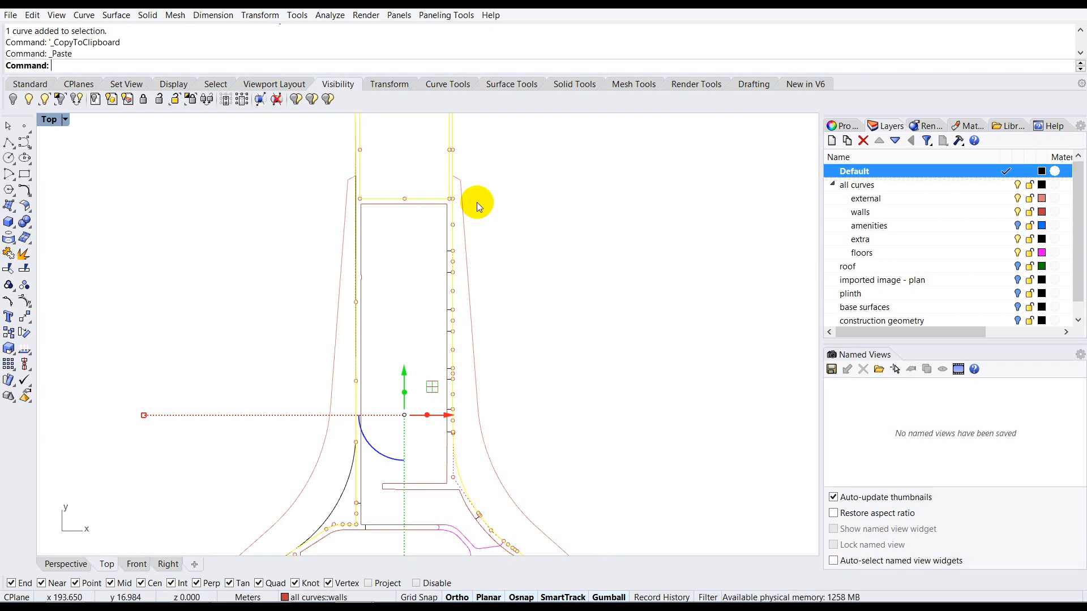
pyautogui.write('Explode')
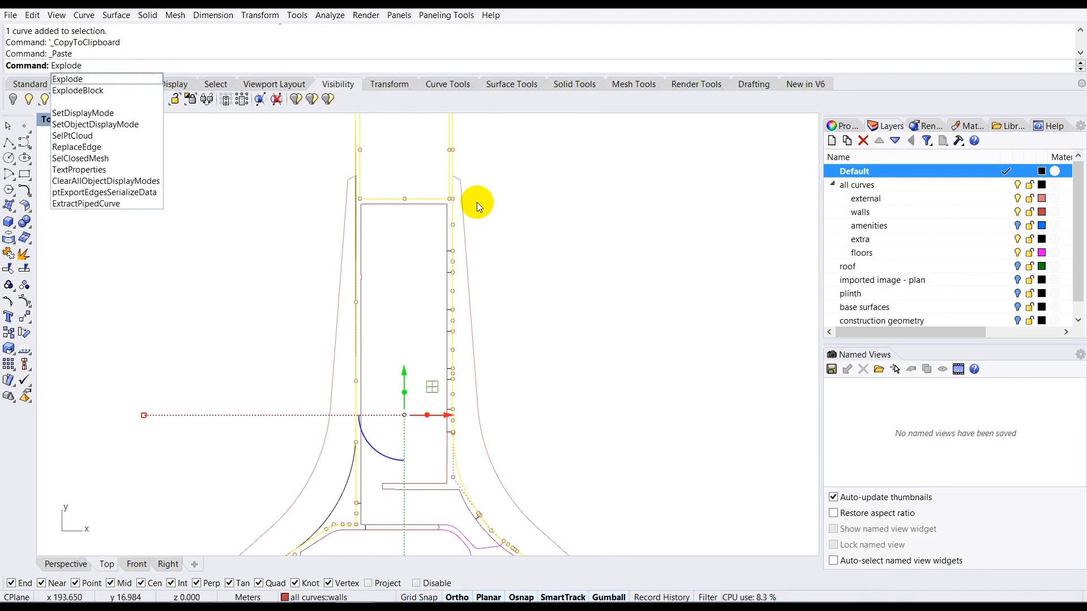
pyautogui.press('Return')
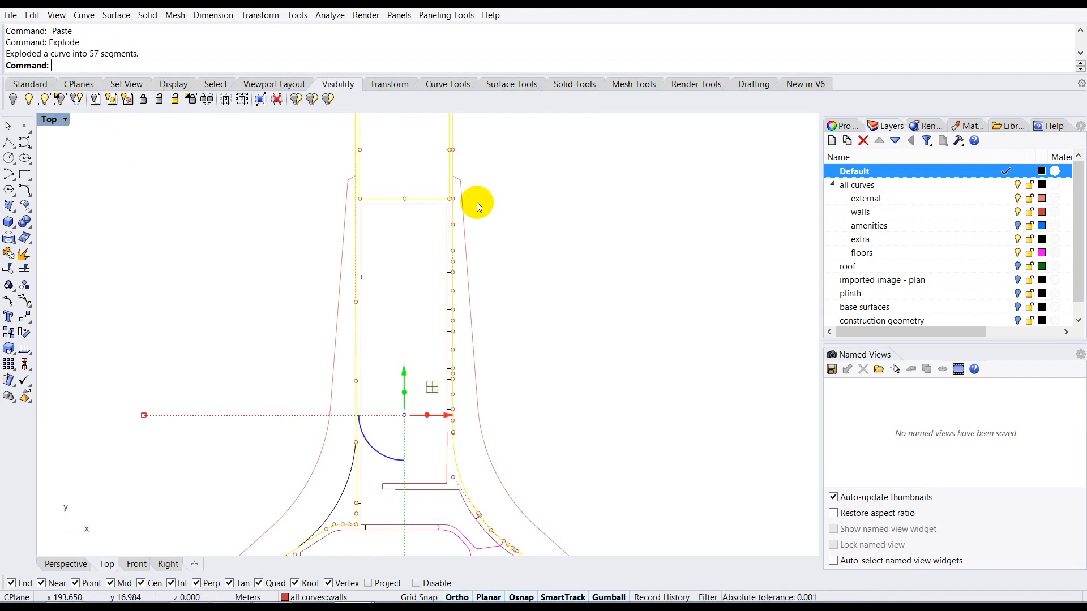
# Step: Remove the exploded segments along the upper part of the long block's right outer wall from the selection
pyautogui.scroll(-2, 476, 202)
pyautogui.scroll(4, 461, 125)
pyautogui.scroll(8, 460, 129)
pyautogui.scroll(-4, 431, 232)
pyautogui.scroll(1, 453, 186)
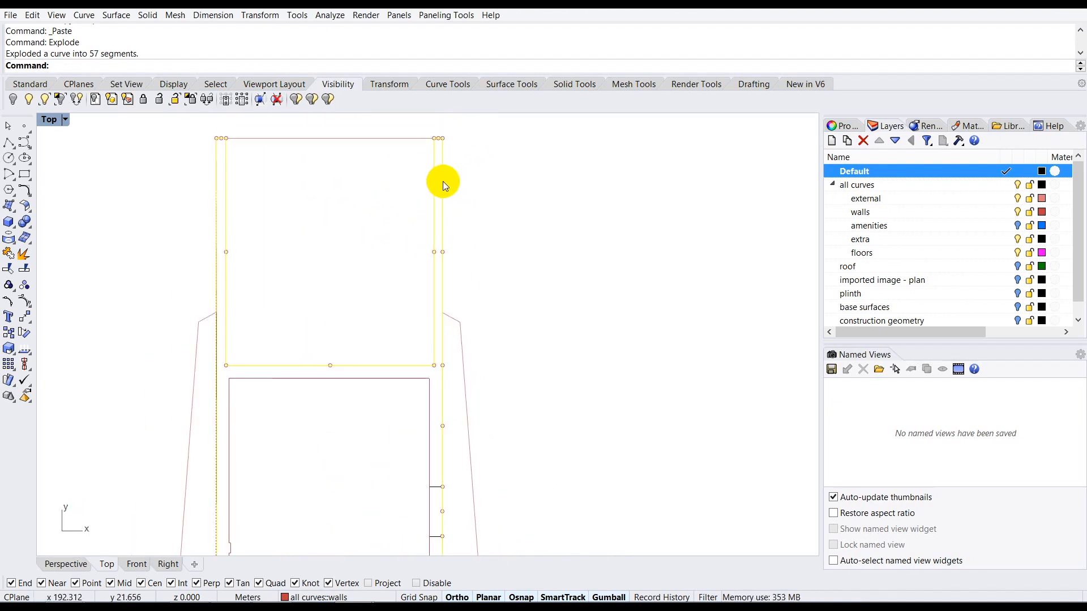
pyautogui.scroll(2, 450, 153)
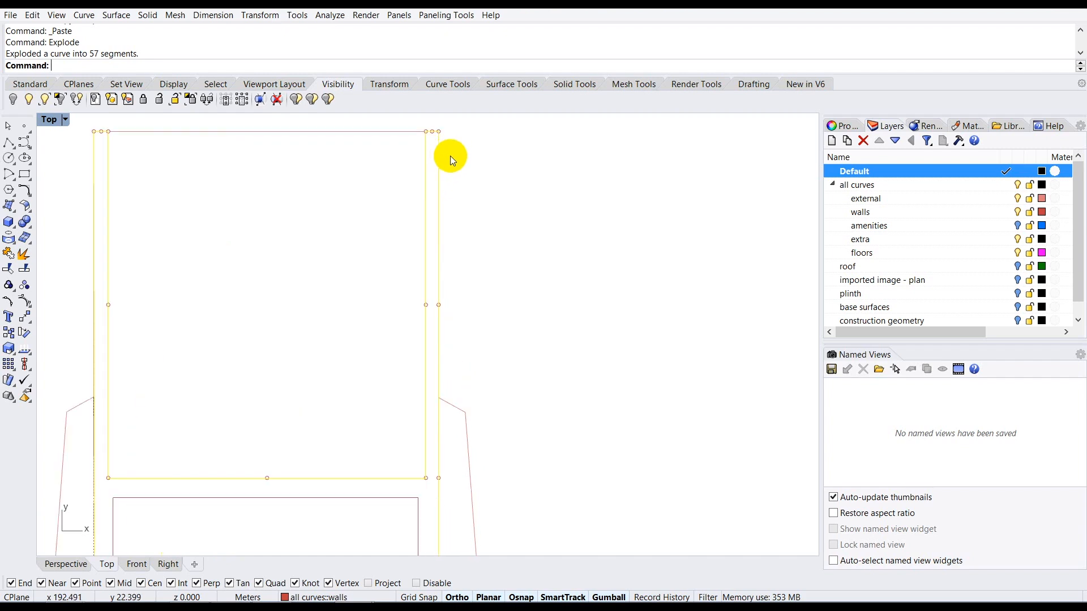
pyautogui.keyDown('ctrl'); pyautogui.click(439, 169); pyautogui.keyUp('ctrl')
pyautogui.scroll(-3, 443, 172)
pyautogui.scroll(6, 438, 302)
pyautogui.keyDown('ctrl'); pyautogui.click(443, 325); pyautogui.keyUp('ctrl')
pyautogui.scroll(-8, 464, 260)
pyautogui.scroll(6, 453, 368)
pyautogui.keyDown('ctrl'); pyautogui.click(459, 335); pyautogui.keyUp('ctrl')
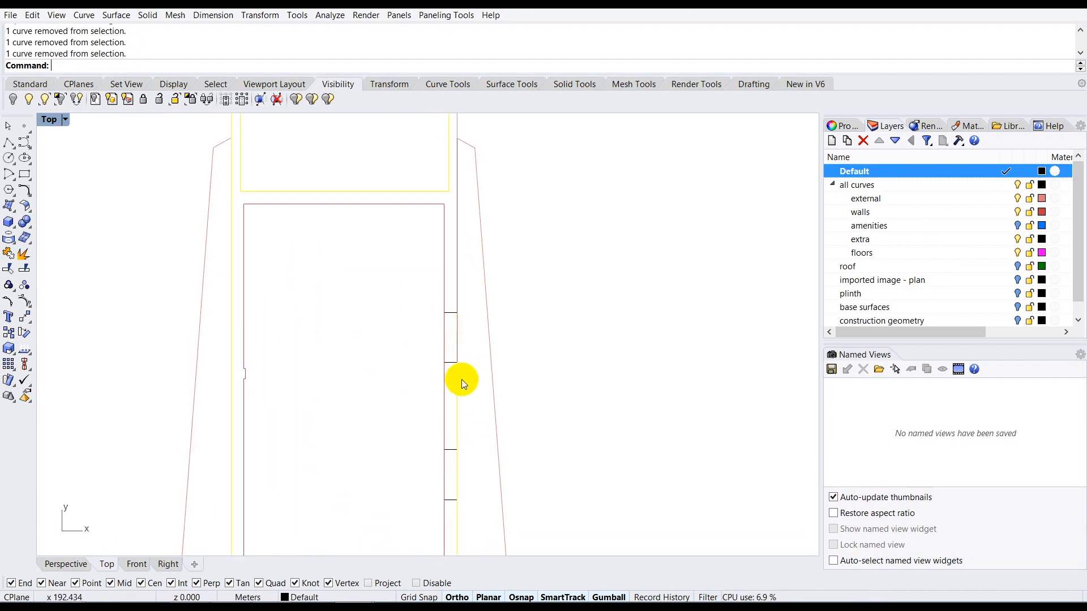
# Step: Remove the exploded segments along the lower part of the long block's right outer wall, including the first curved segment, from the selection
pyautogui.scroll(-3, 447, 368)
pyautogui.scroll(3, 445, 397)
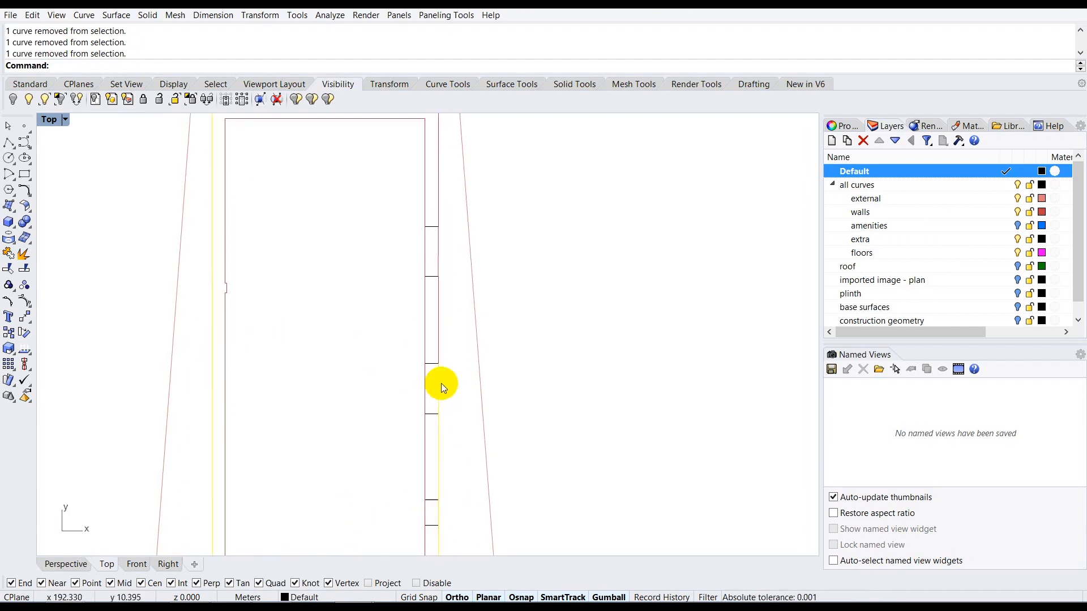
pyautogui.scroll(-3, 425, 457)
pyautogui.scroll(3, 432, 427)
pyautogui.scroll(-5, 424, 277)
pyautogui.scroll(4, 430, 418)
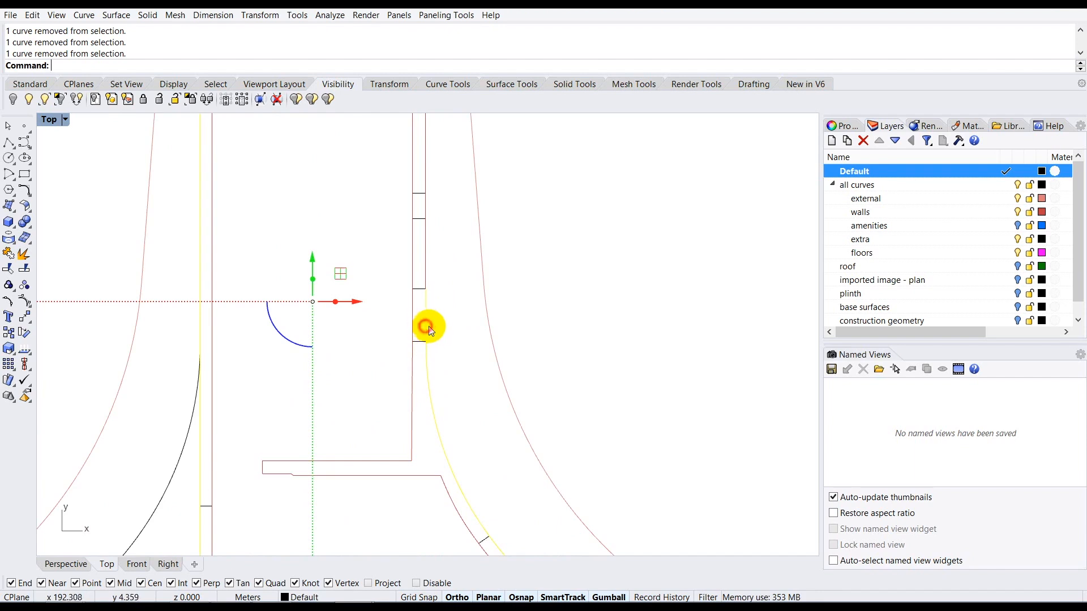
pyautogui.scroll(2, 430, 290)
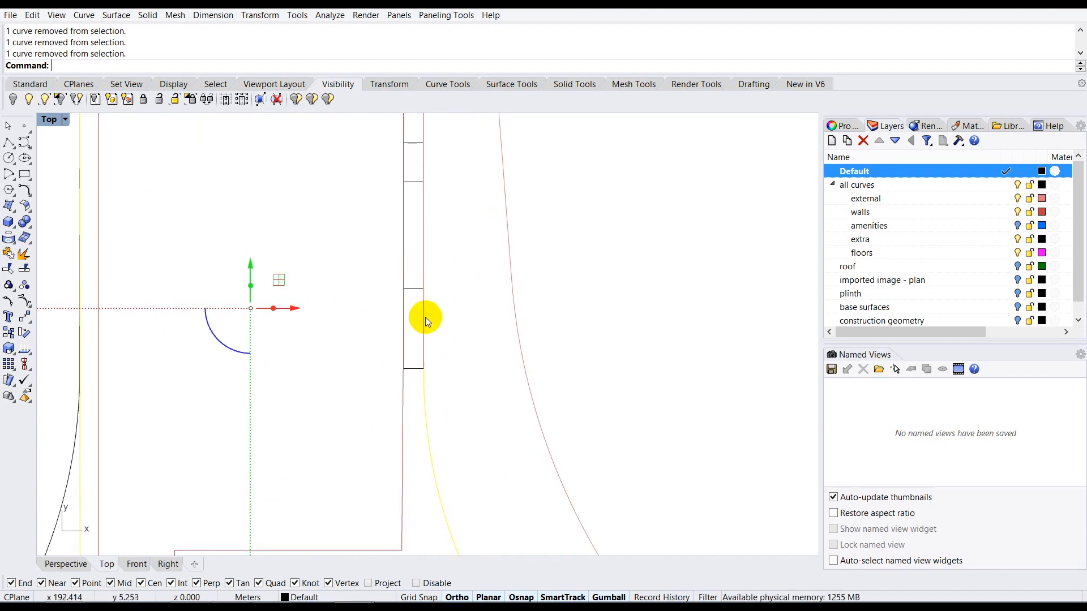
pyautogui.keyDown('ctrl'); pyautogui.click(424, 376); pyautogui.keyUp('ctrl')
pyautogui.scroll(3, 424, 377)
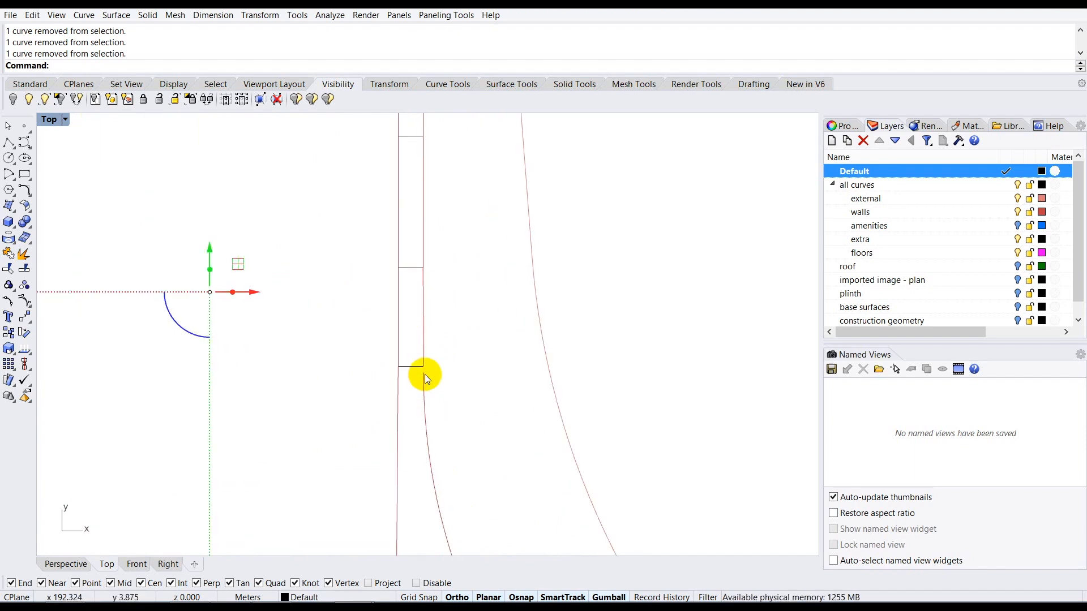
# Step: Remove the rest of the curved right wall and the adjoining segments of the right wing's rear wall from the selection
pyautogui.scroll(-5, 356, 293)
pyautogui.scroll(5, 410, 451)
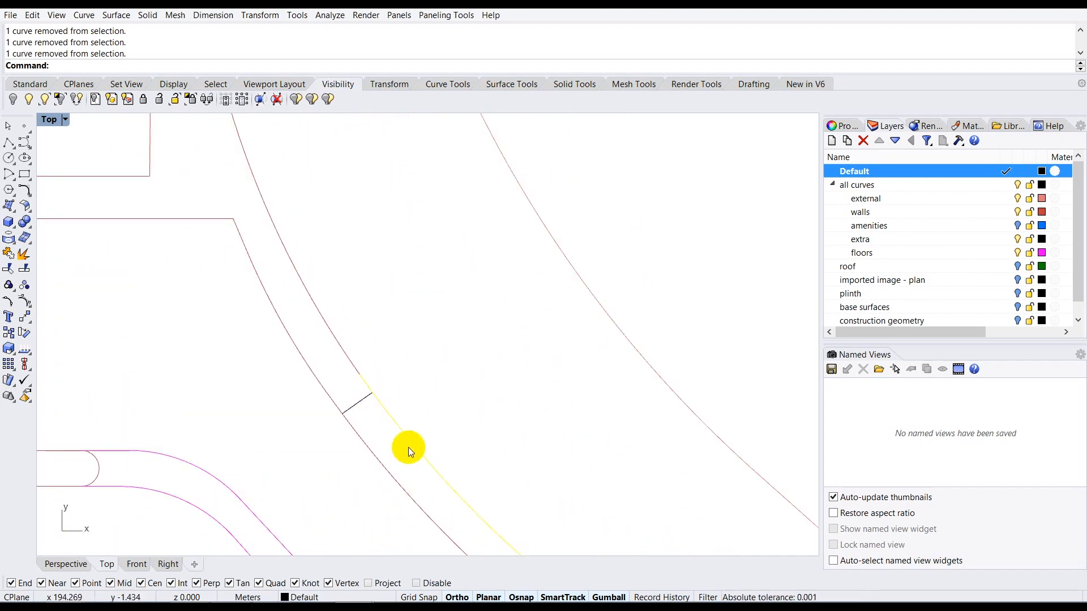
pyautogui.keyDown('ctrl'); pyautogui.click(394, 420); pyautogui.keyUp('ctrl')
pyautogui.scroll(-4, 314, 281)
pyautogui.scroll(3, 394, 363)
pyautogui.keyDown('ctrl'); pyautogui.click(364, 364); pyautogui.keyUp('ctrl')
pyautogui.keyDown('ctrl'); pyautogui.click(358, 353); pyautogui.keyUp('ctrl')
pyautogui.keyDown('ctrl'); pyautogui.click(364, 355); pyautogui.keyUp('ctrl')
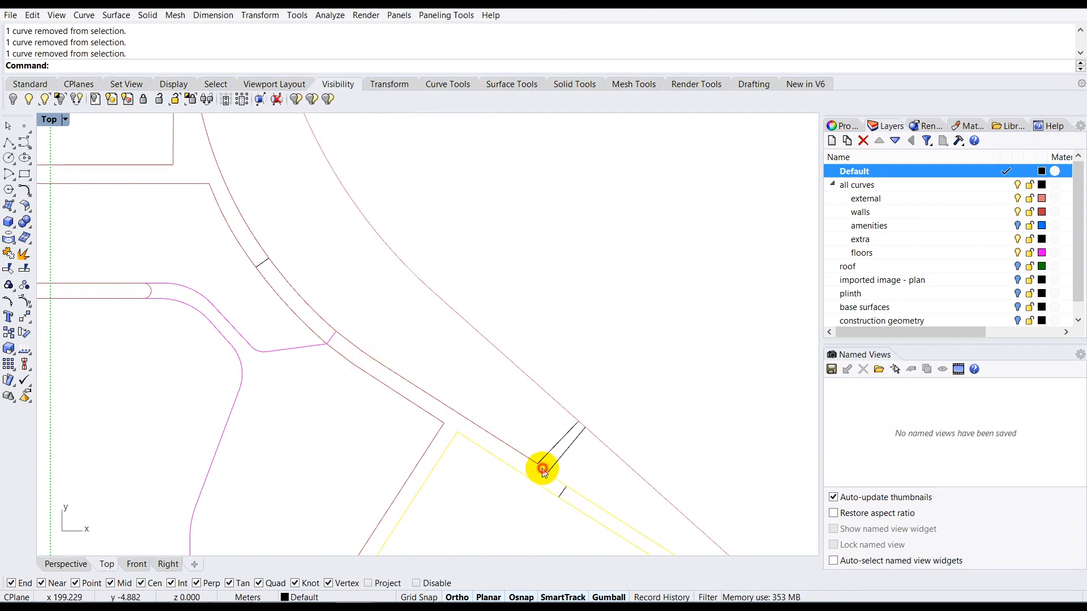
# Step: Deselect the outer segment of the right wing's rear wall and delete all wall curves that are still selected
pyautogui.scroll(-4, 407, 382)
pyautogui.scroll(4, 554, 477)
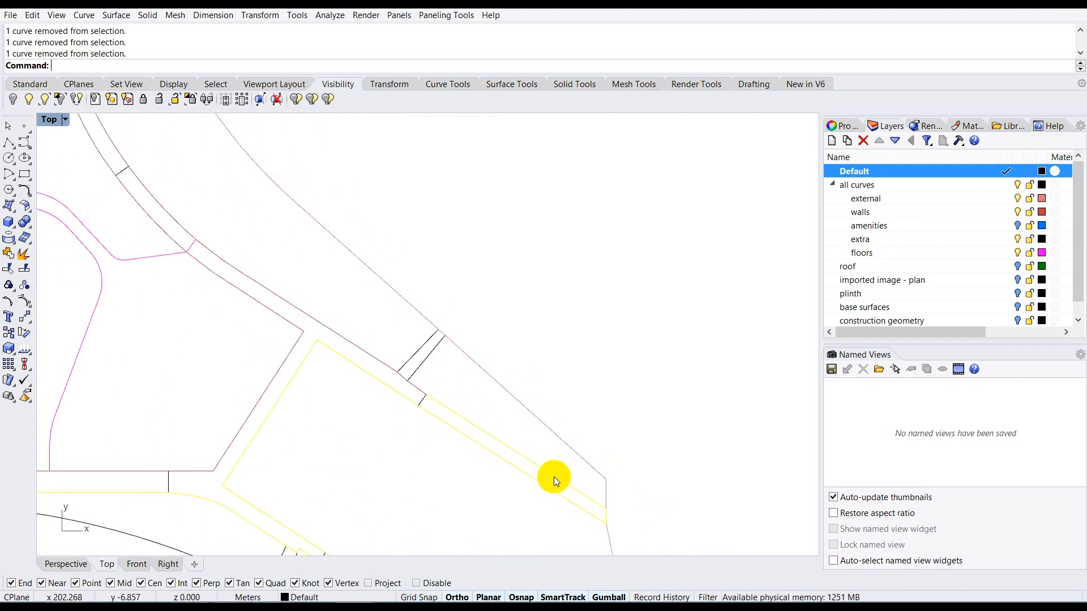
pyautogui.keyDown('ctrl'); pyautogui.click(547, 474); pyautogui.keyUp('ctrl')
pyautogui.scroll(-5, 542, 446)
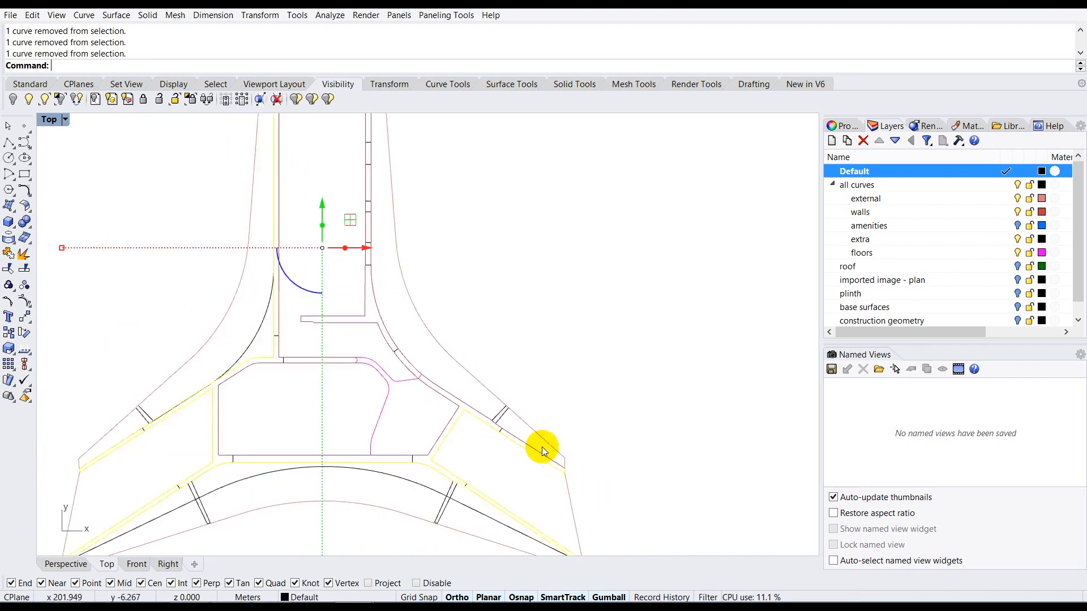
pyautogui.scroll(3, 457, 280)
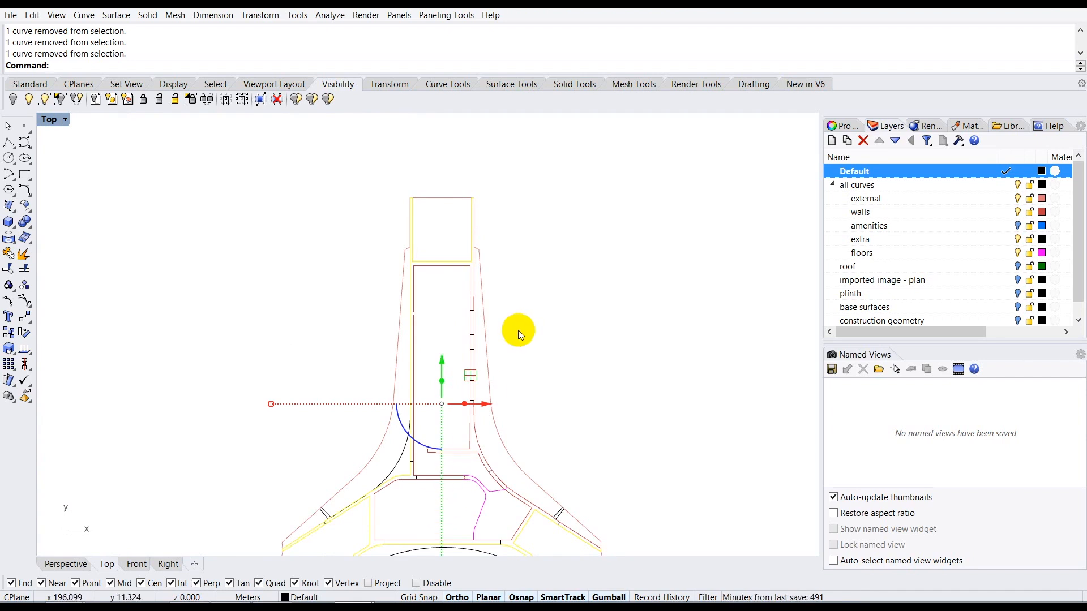
pyautogui.press('Delete')
pyautogui.scroll(-1, 453, 312)
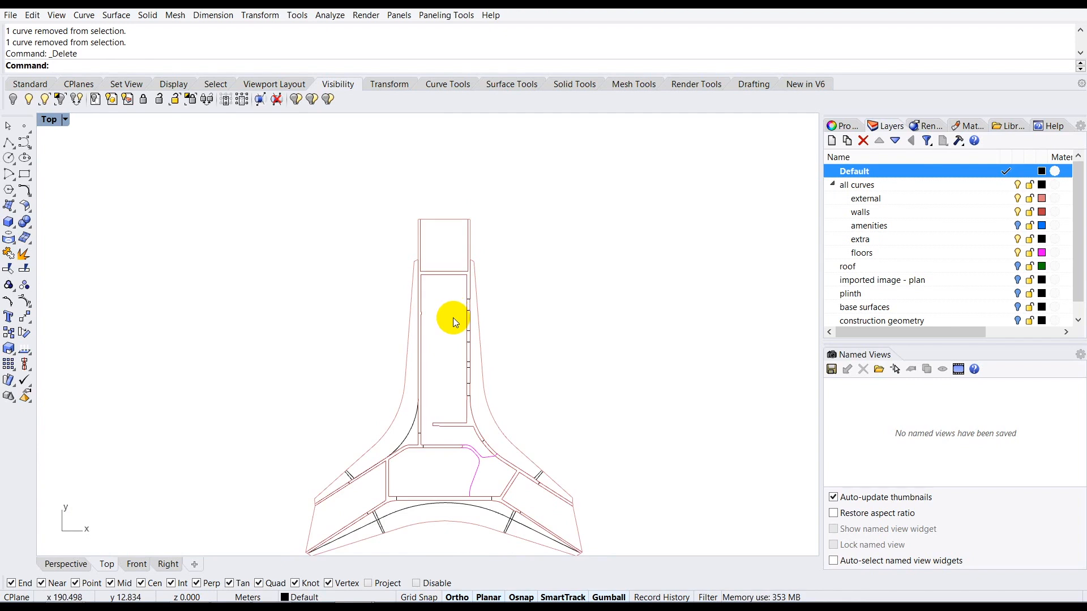
# Step: Select one of the overlapping wall curves on the right outer edge of the long block's upper end
pyautogui.scroll(4, 470, 241)
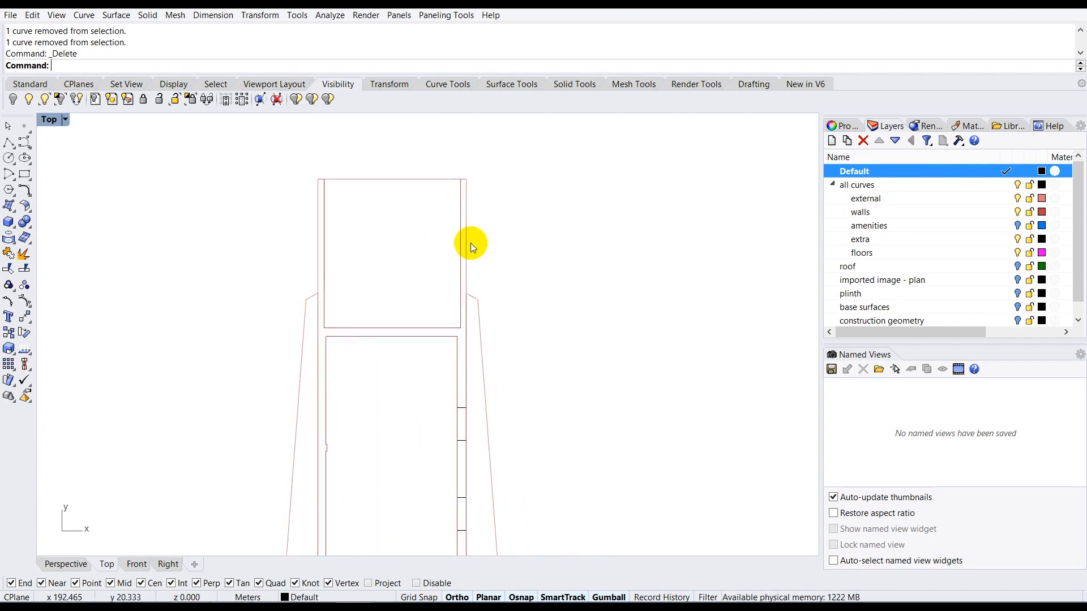
pyautogui.click(465, 235)
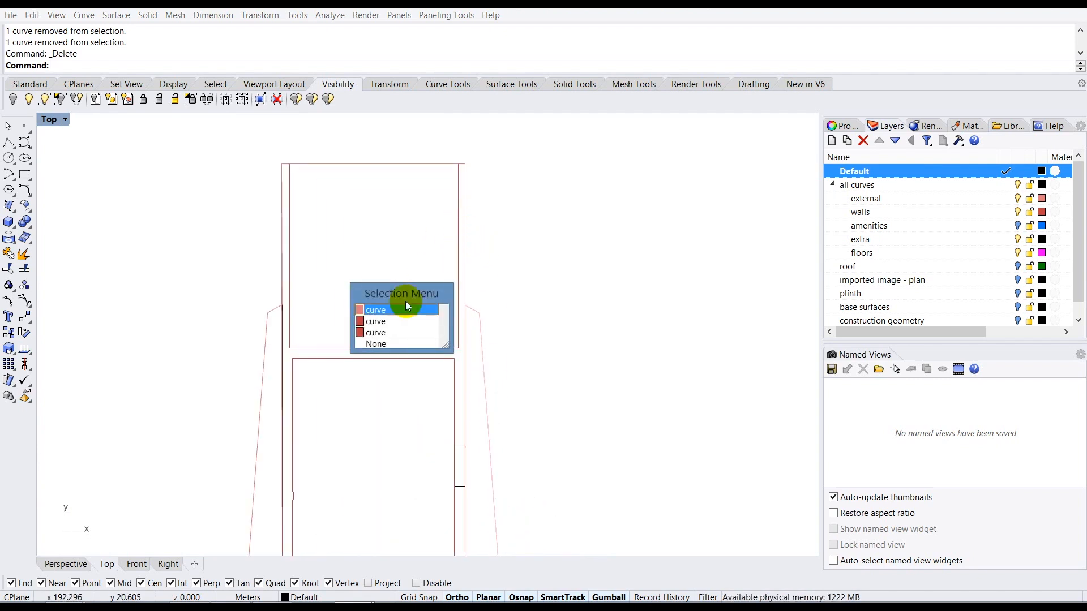
pyautogui.click(395, 334)
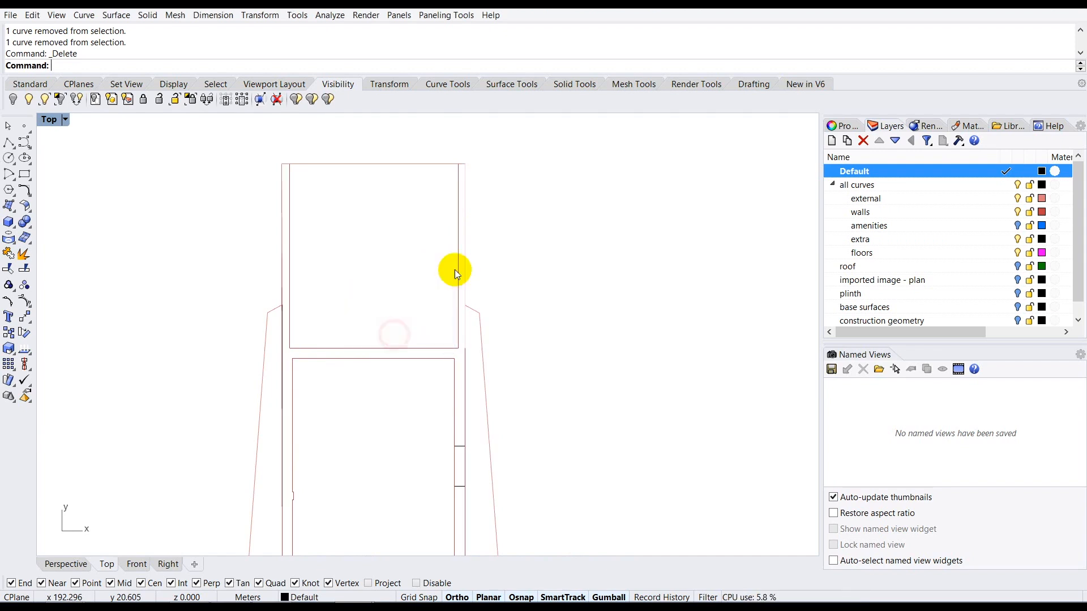
# Step: Trim the outer wall line on the plan's east side where it extends above the external outline, using that outline as the cutting object
pyautogui.scroll(-1, 521, 201)
pyautogui.scroll(3, 481, 262)
pyautogui.scroll(-1, 478, 266)
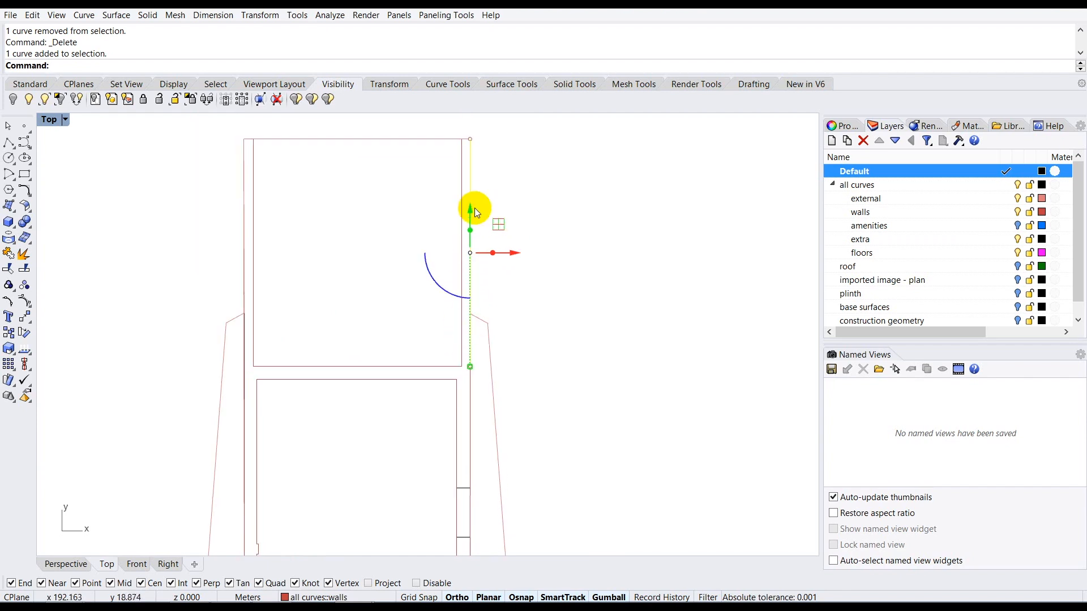
pyautogui.scroll(1, 474, 179)
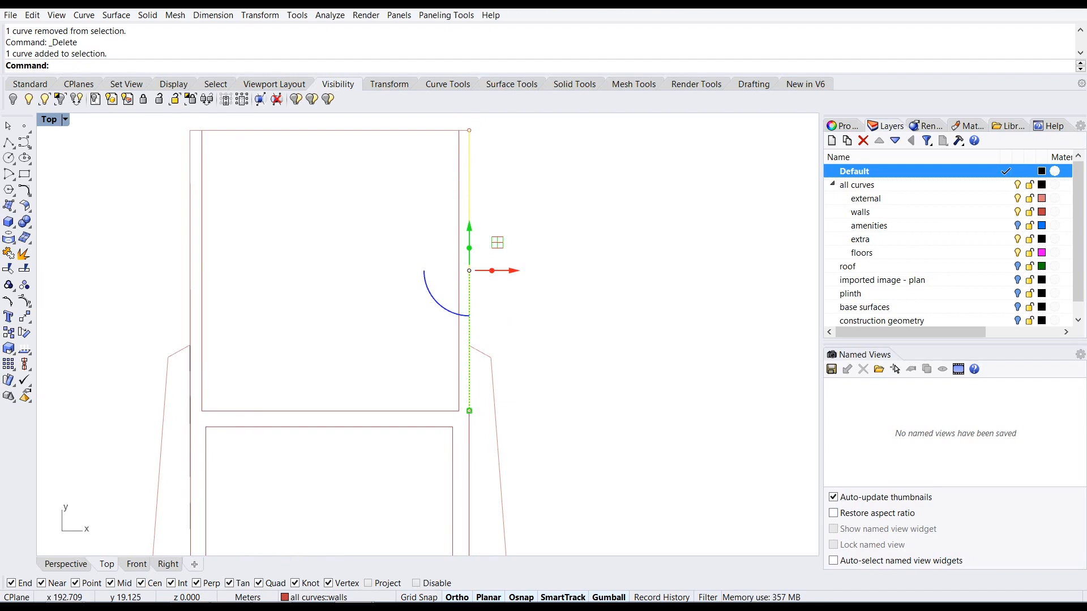
pyautogui.press('Escape')
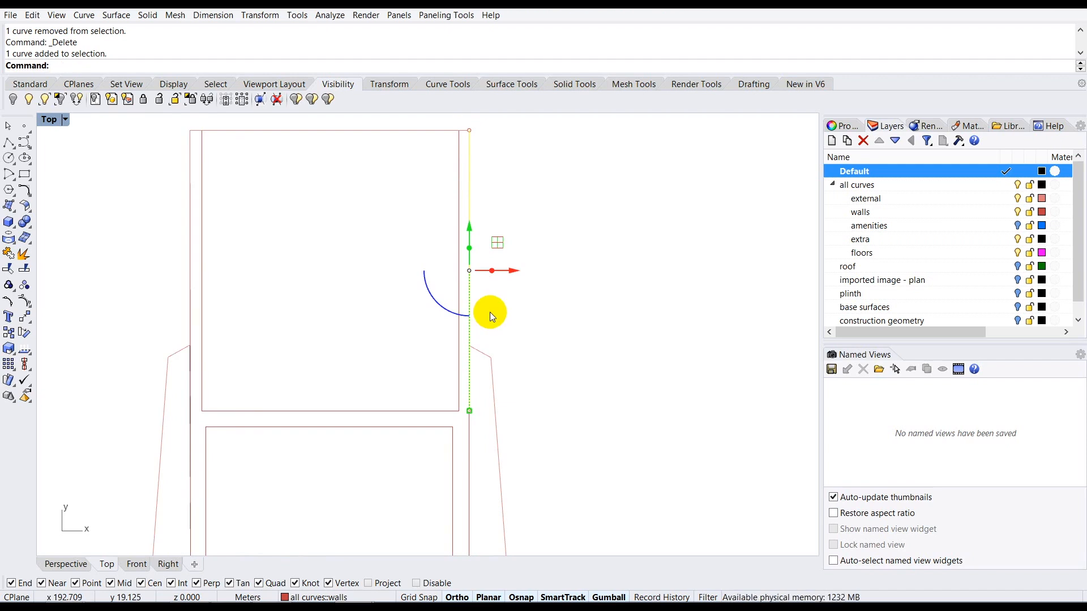
pyautogui.write('trim')
pyautogui.press('Return')
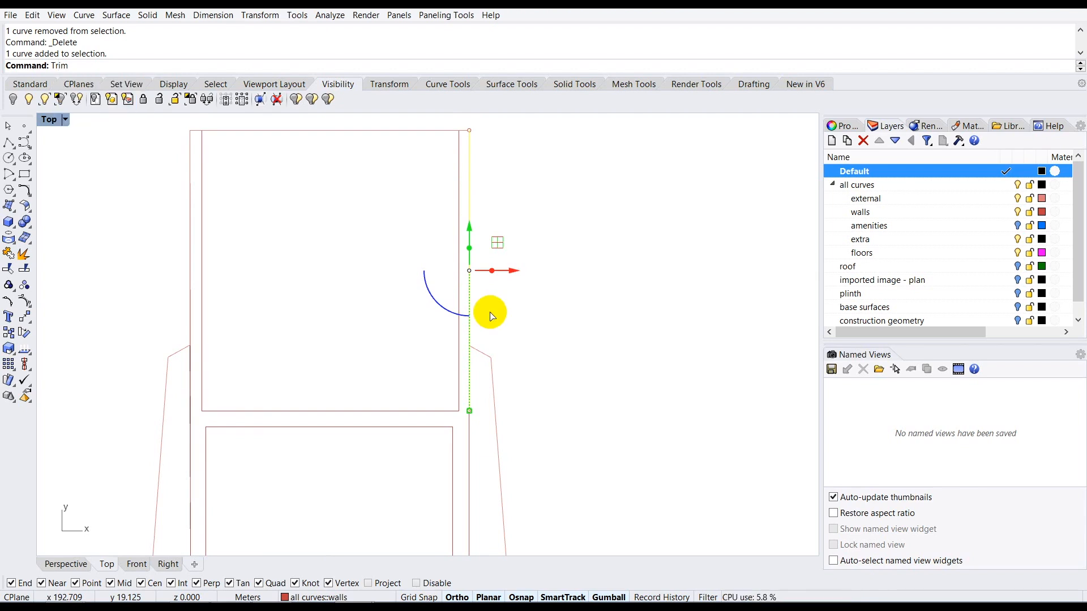
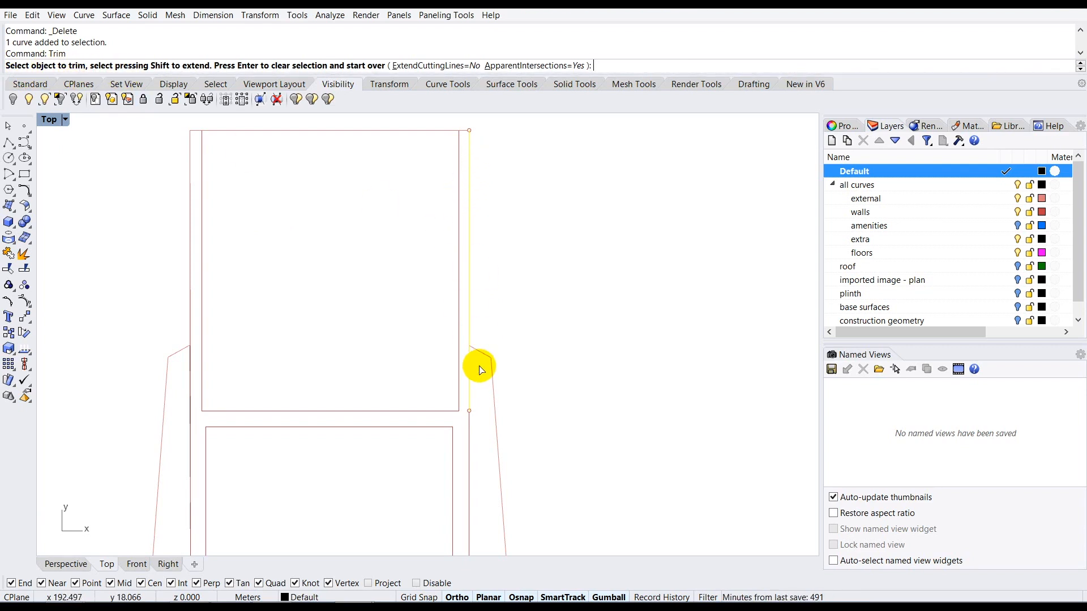
pyautogui.press('Return')
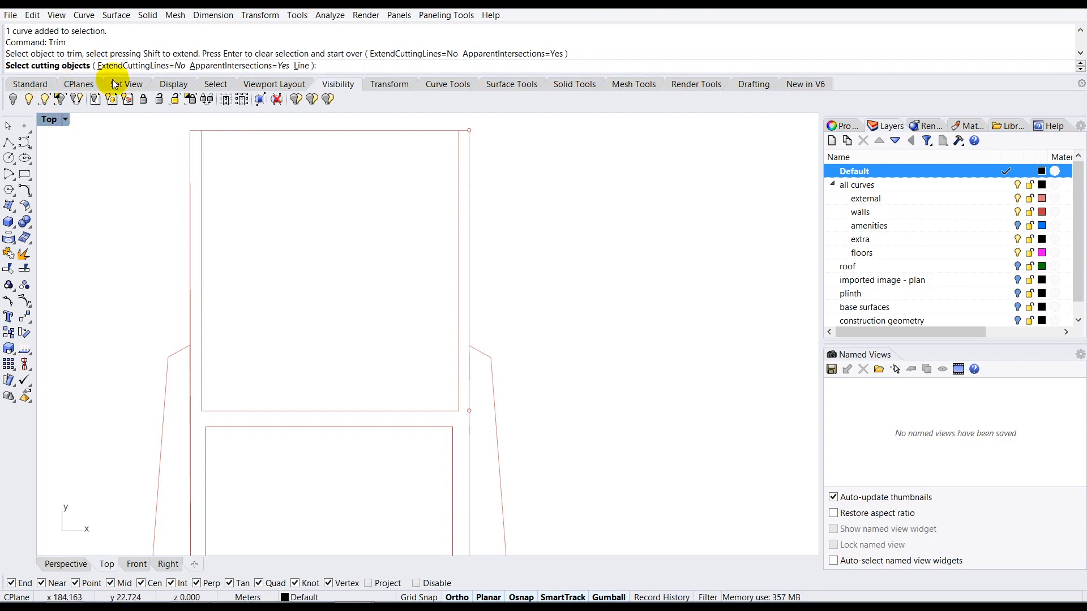
pyautogui.click(480, 354)
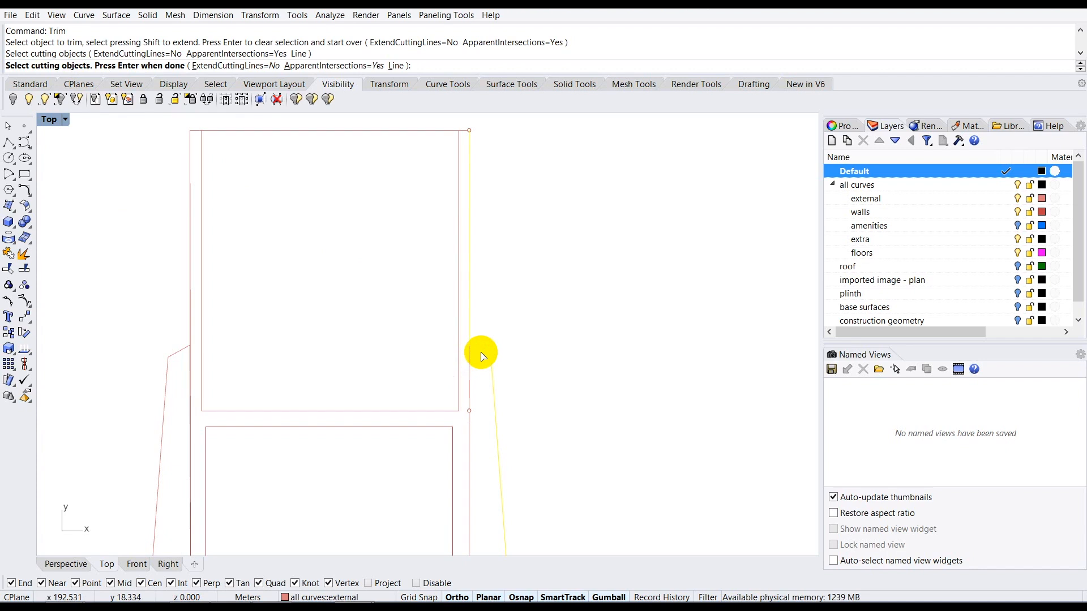
pyautogui.press('Return')
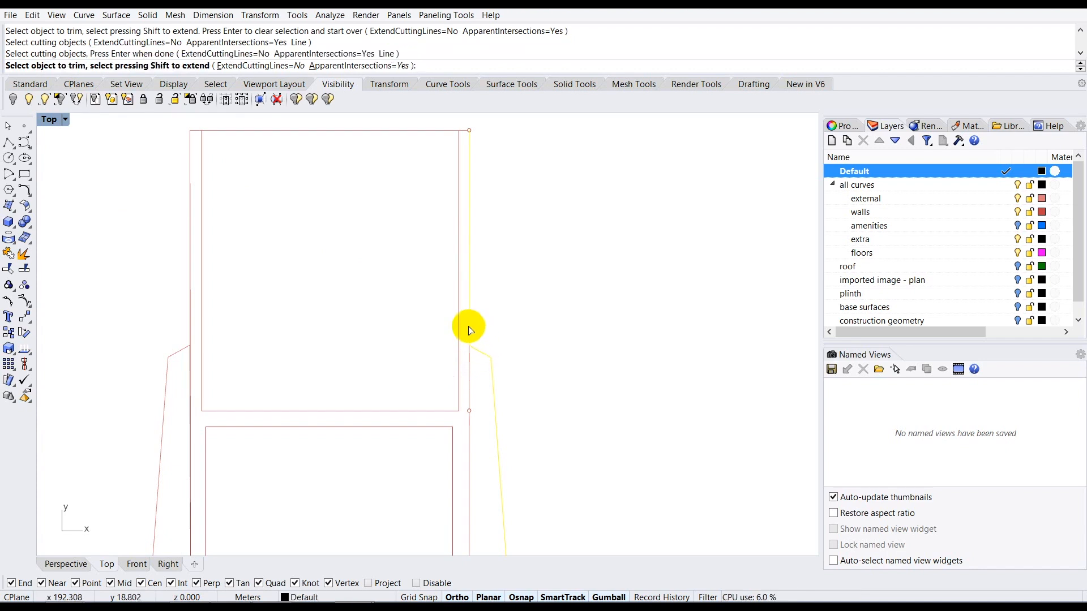
pyautogui.click(468, 327)
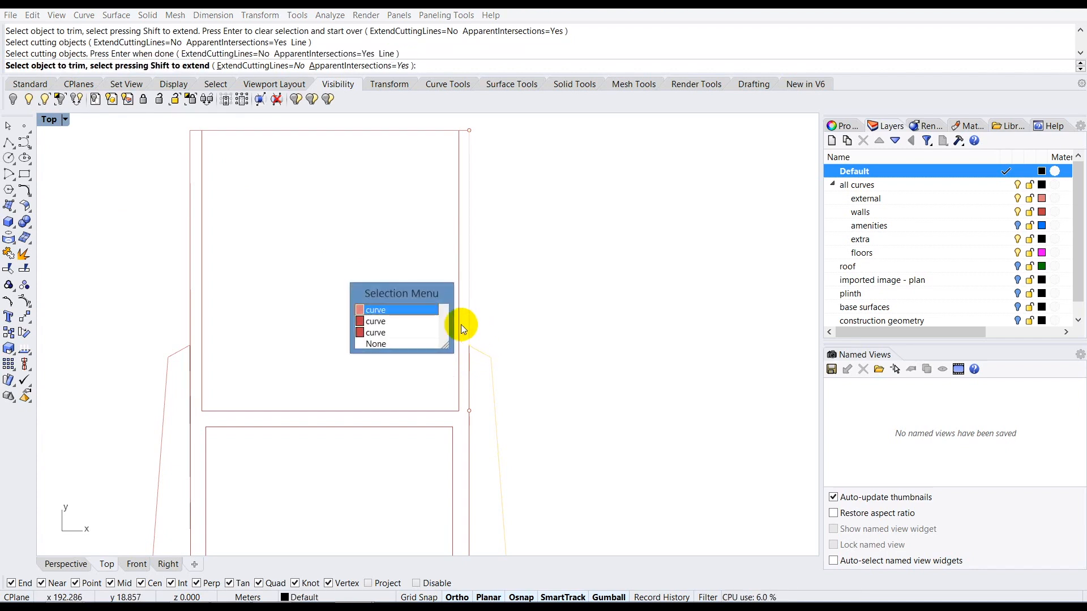
pyautogui.click(408, 334)
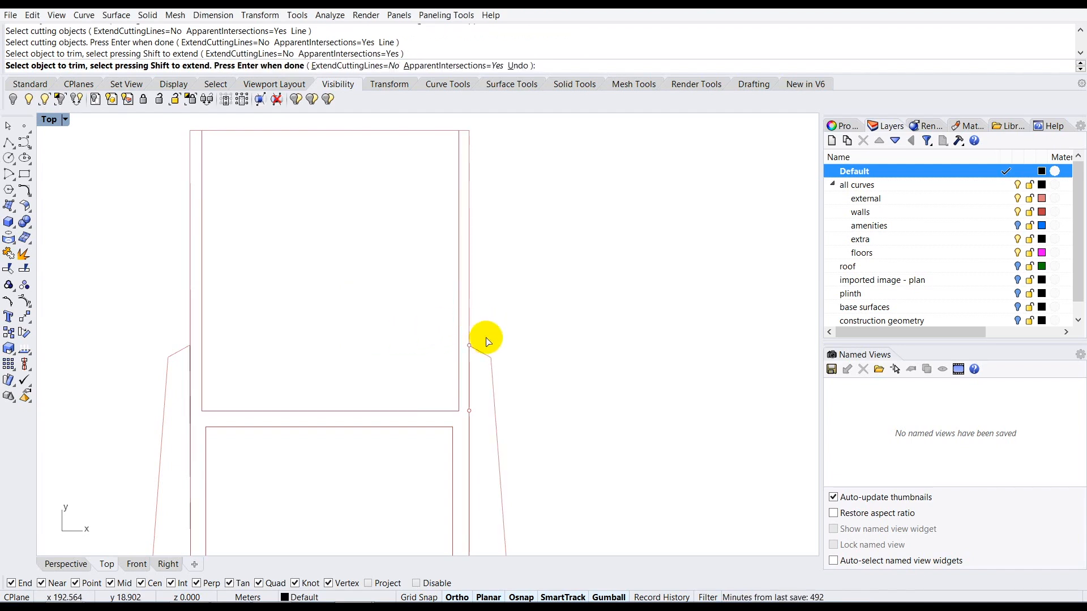
pyautogui.press('Return')
# Step: Select the short outer wall segment remaining directly below the trim point on the plan's east side
pyautogui.click(470, 365)
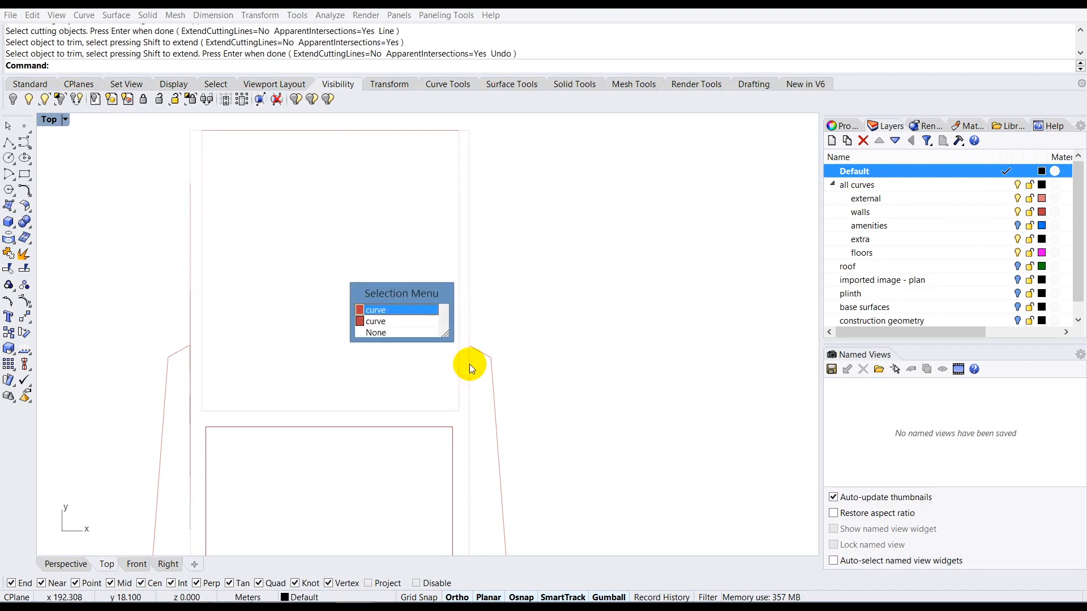
pyautogui.click(419, 322)
pyautogui.scroll(3, 453, 325)
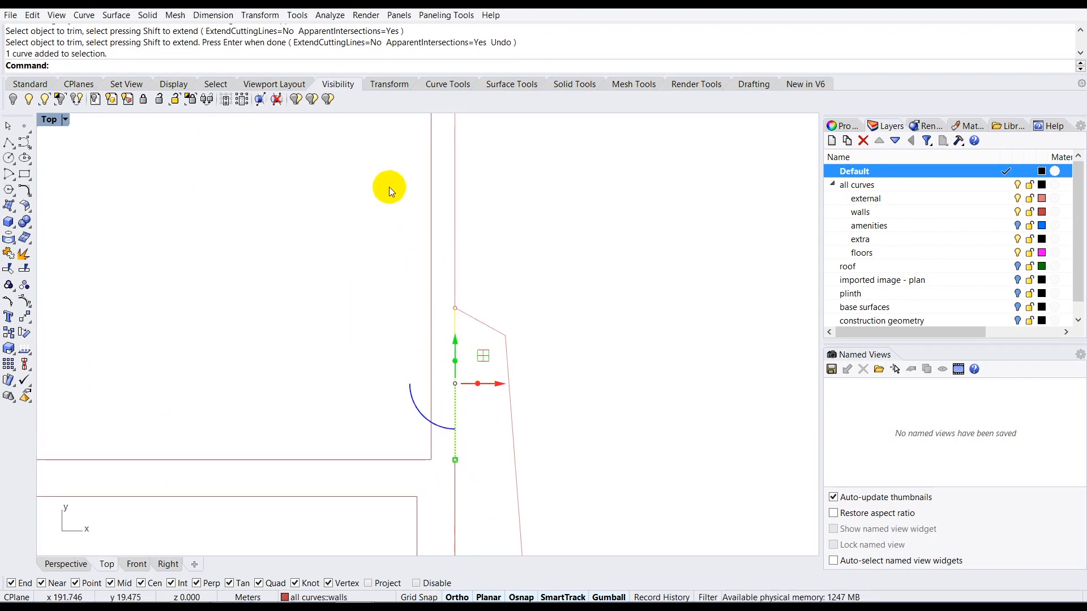
pyautogui.scroll(-3, 389, 187)
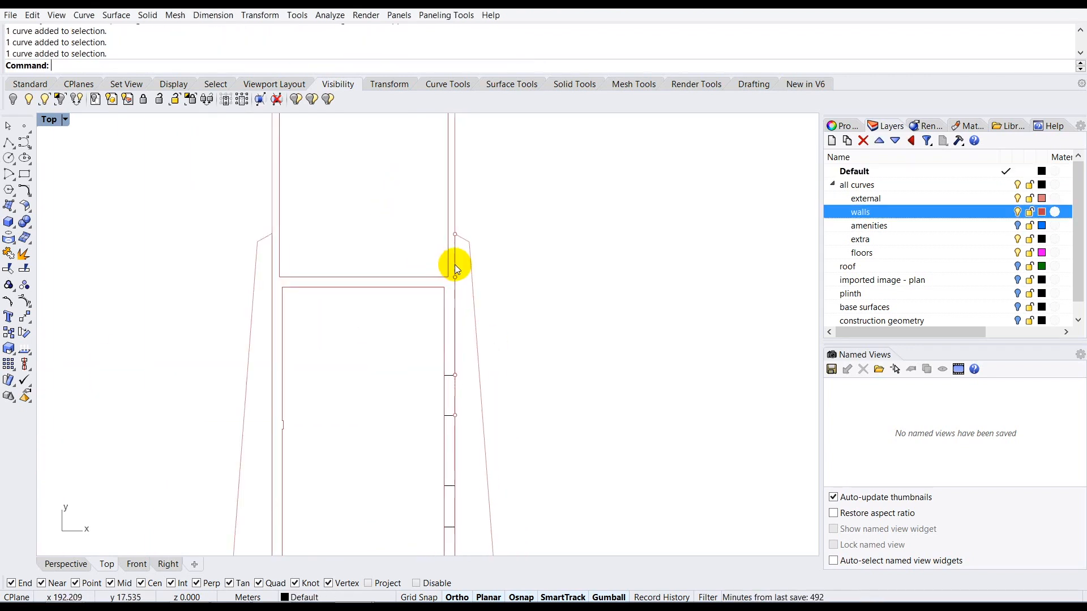
pyautogui.scroll(8, 454, 262)
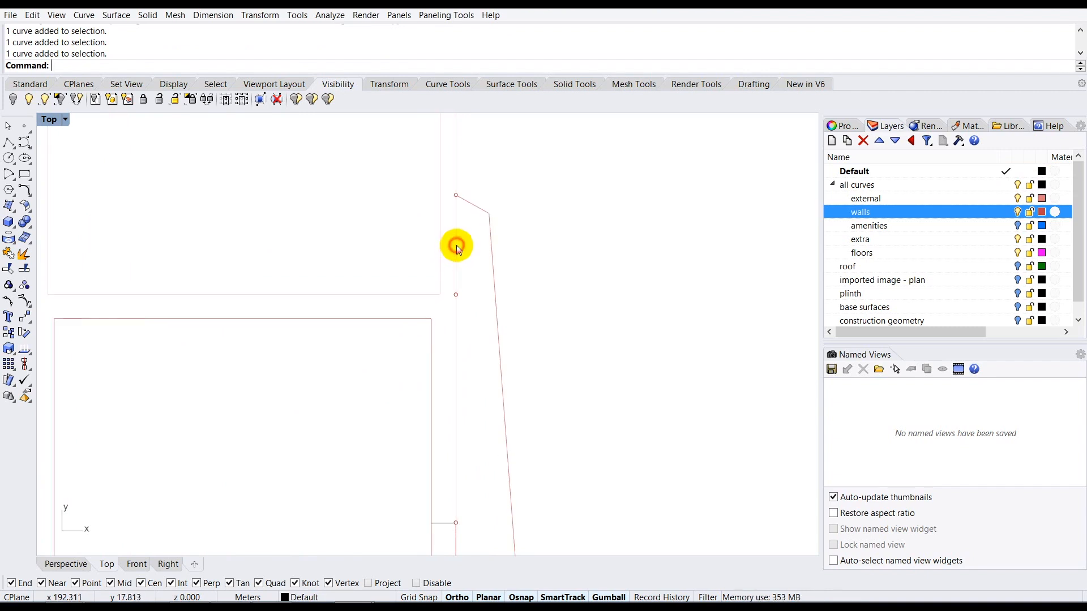
pyautogui.click(456, 246)
pyautogui.click(420, 315)
# Step: Add the next outer wall segment down and the segment across the first opening to the selection
pyautogui.scroll(-2, 489, 241)
pyautogui.scroll(2, 474, 304)
pyautogui.click(467, 301)
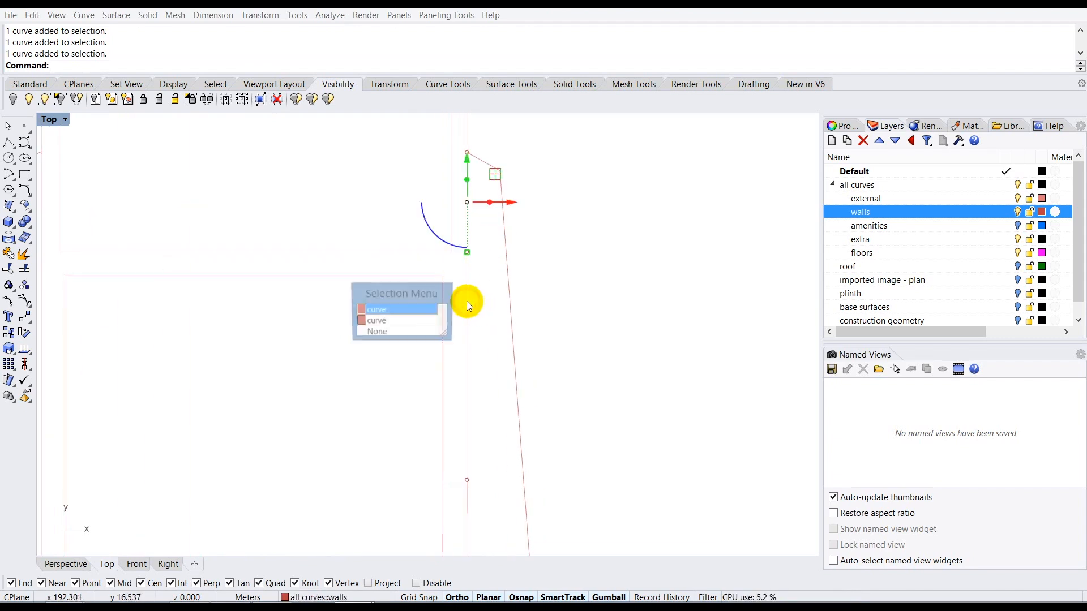
pyautogui.click(411, 318)
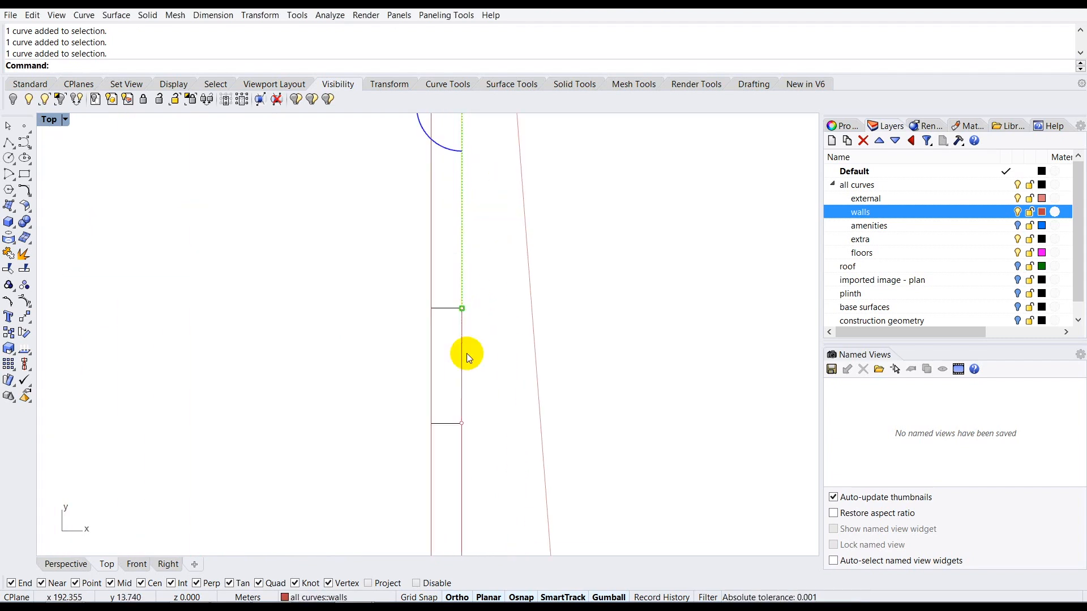
pyautogui.keyDown('shift'); pyautogui.click(461, 344); pyautogui.keyUp('shift')
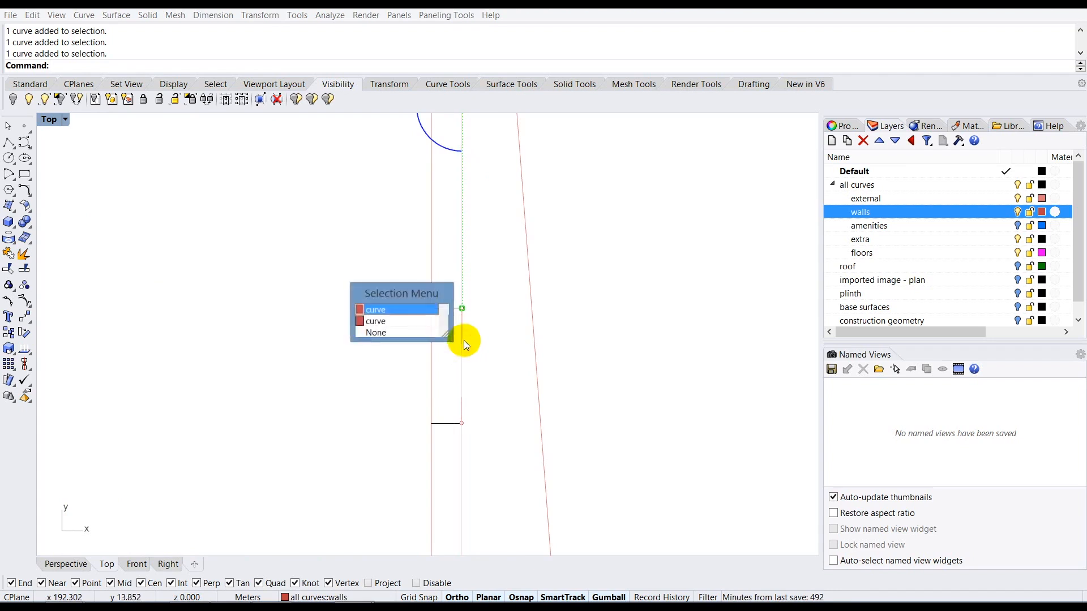
pyautogui.click(417, 319)
# Step: Add the outer wall segment between the first and second openings and the second opening's segment to the selection
pyautogui.scroll(-4, 488, 264)
pyautogui.scroll(-4, 484, 289)
pyautogui.scroll(6, 484, 415)
pyautogui.keyDown('shift'); pyautogui.click(468, 396); pyautogui.keyUp('shift')
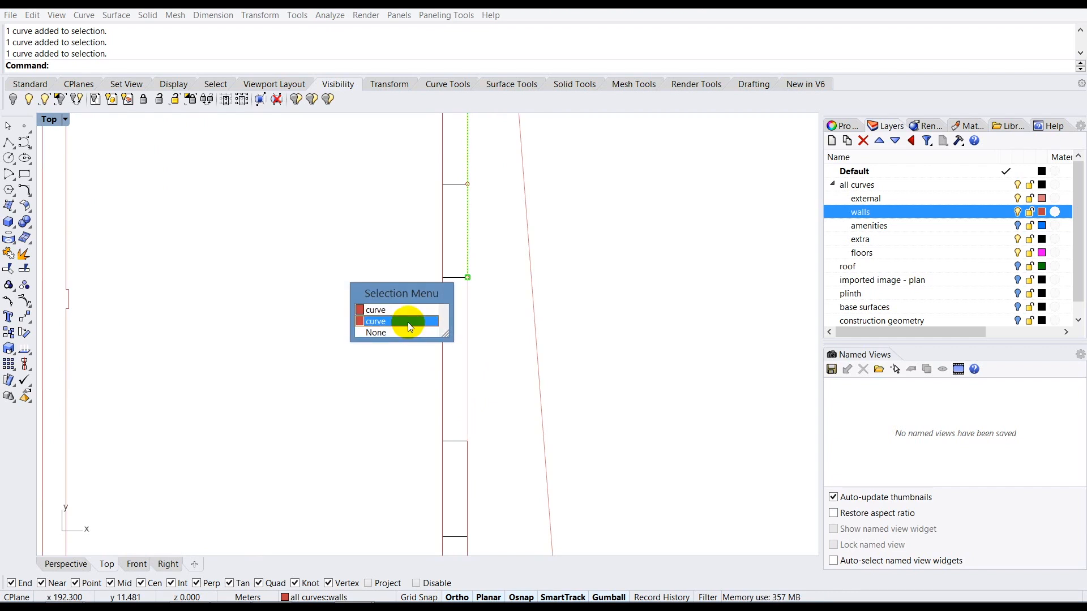
pyautogui.click(408, 321)
pyautogui.scroll(-2, 433, 325)
pyautogui.scroll(-4, 481, 307)
pyautogui.scroll(6, 473, 420)
pyautogui.keyDown('shift'); pyautogui.click(477, 390); pyautogui.keyUp('shift')
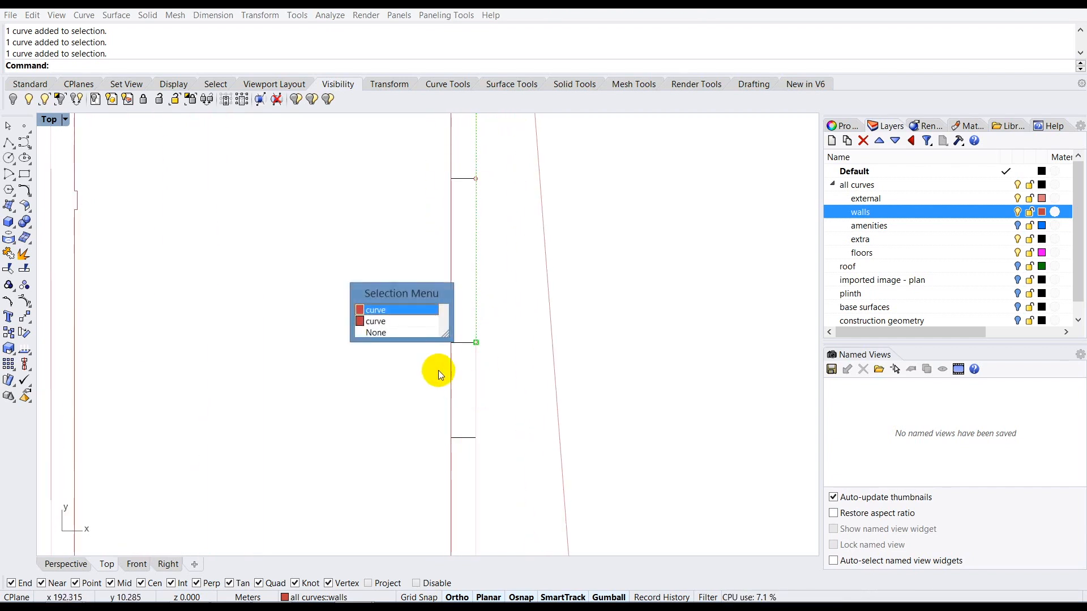
pyautogui.click(403, 323)
# Step: Add the outer wall segment below the second opening and the third opening's segment to the selection
pyautogui.scroll(-1, 498, 277)
pyautogui.scroll(-2, 498, 328)
pyautogui.scroll(2, 493, 351)
pyautogui.keyDown('shift'); pyautogui.click(486, 335); pyautogui.keyUp('shift')
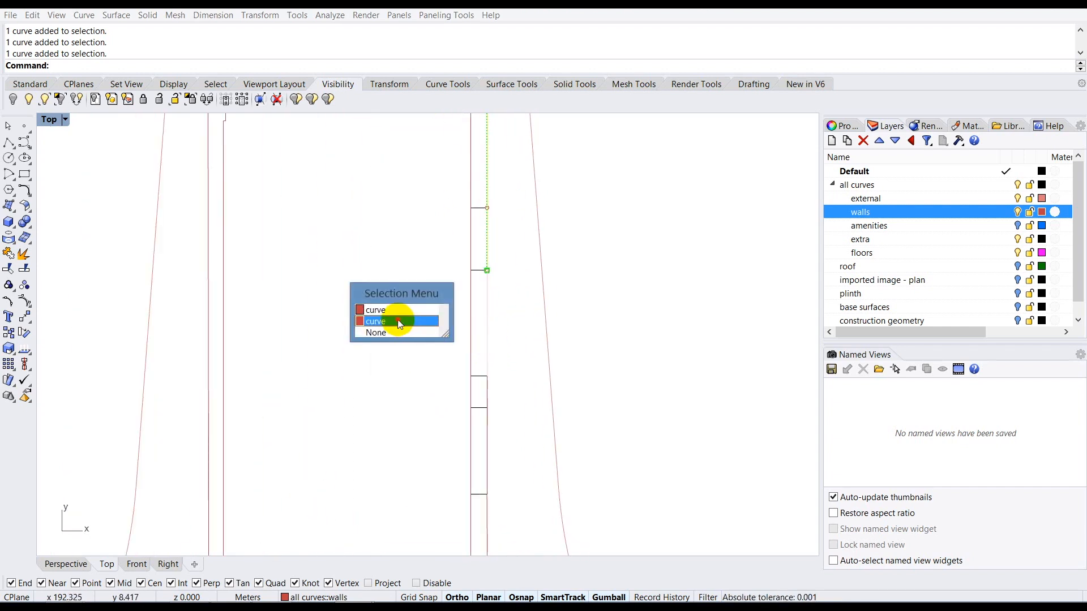
pyautogui.click(403, 322)
pyautogui.scroll(2, 484, 415)
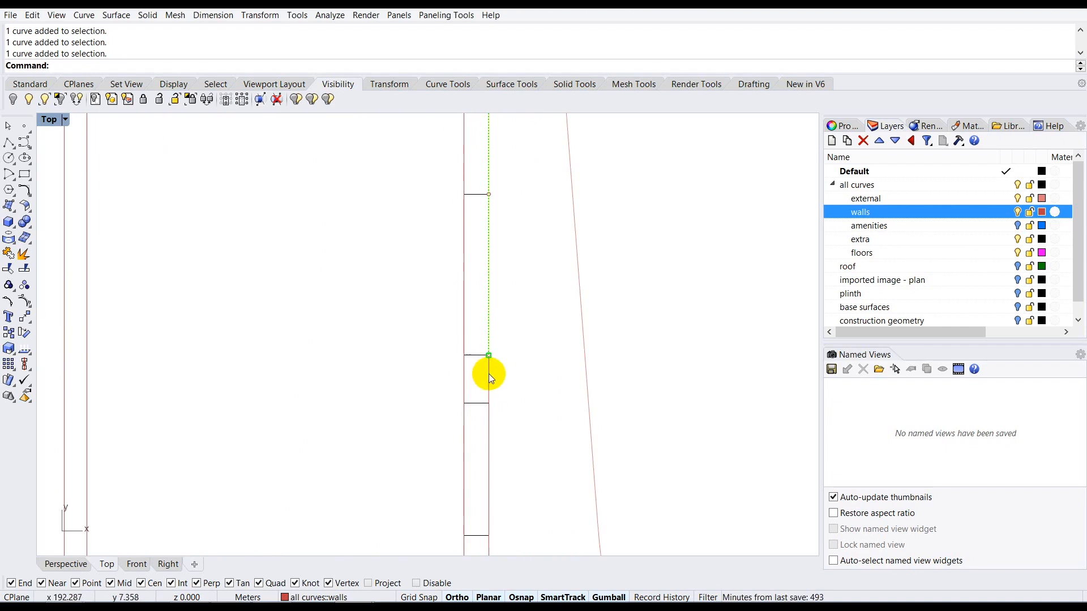
pyautogui.keyDown('shift'); pyautogui.click(488, 374); pyautogui.keyUp('shift')
pyautogui.click(401, 327)
# Step: Add the outer wall segment below the third opening and the fourth opening's segment to the selection
pyautogui.scroll(-4, 498, 295)
pyautogui.keyDown('shift'); pyautogui.click(494, 337); pyautogui.keyUp('shift')
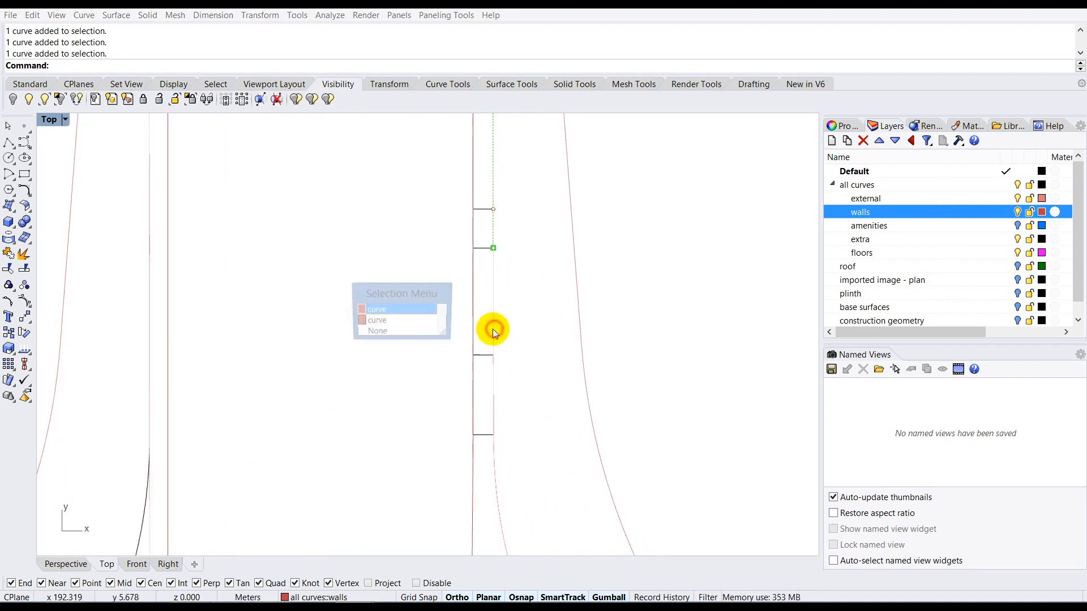
pyautogui.click(401, 329)
pyautogui.keyDown('shift'); pyautogui.click(494, 389); pyautogui.keyUp('shift')
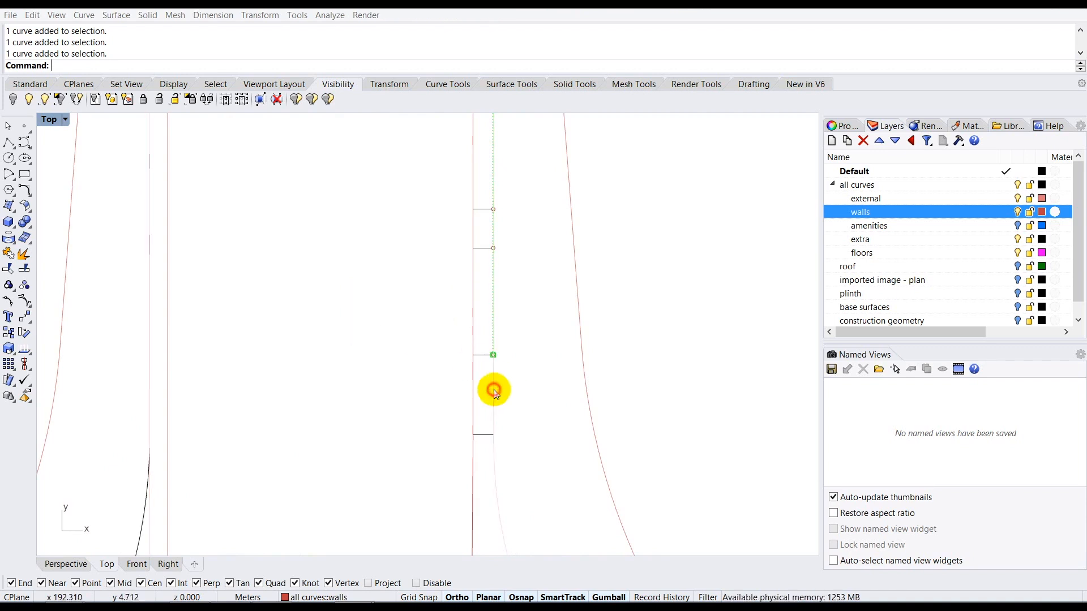
pyautogui.scroll(3, 496, 446)
pyautogui.click(488, 422)
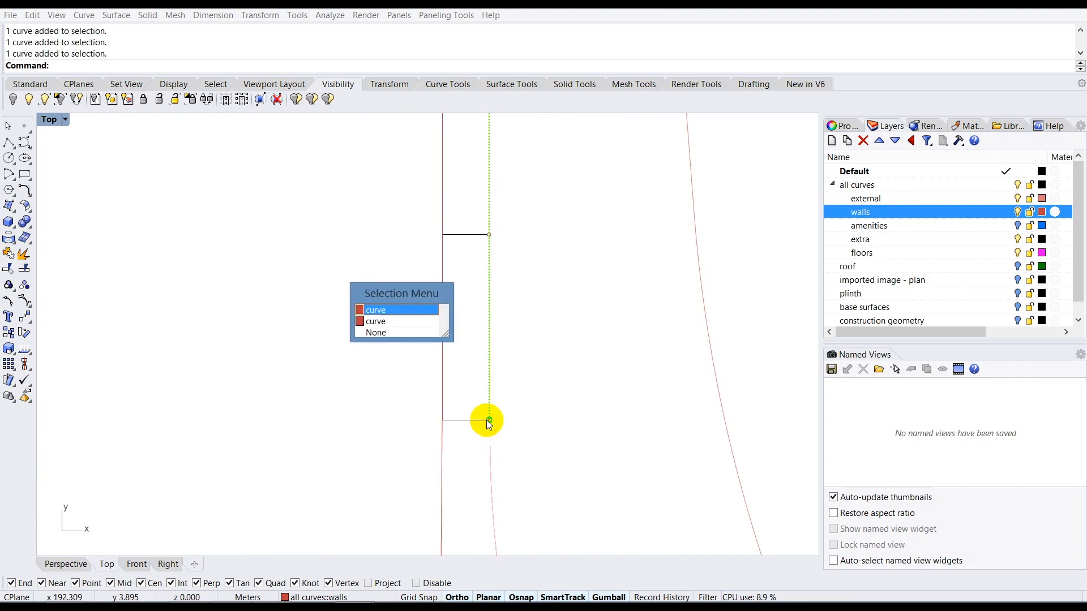
pyautogui.click(428, 333)
# Step: Add the curved outer wall segment below the fourth opening to the selection
pyautogui.scroll(-10, 501, 348)
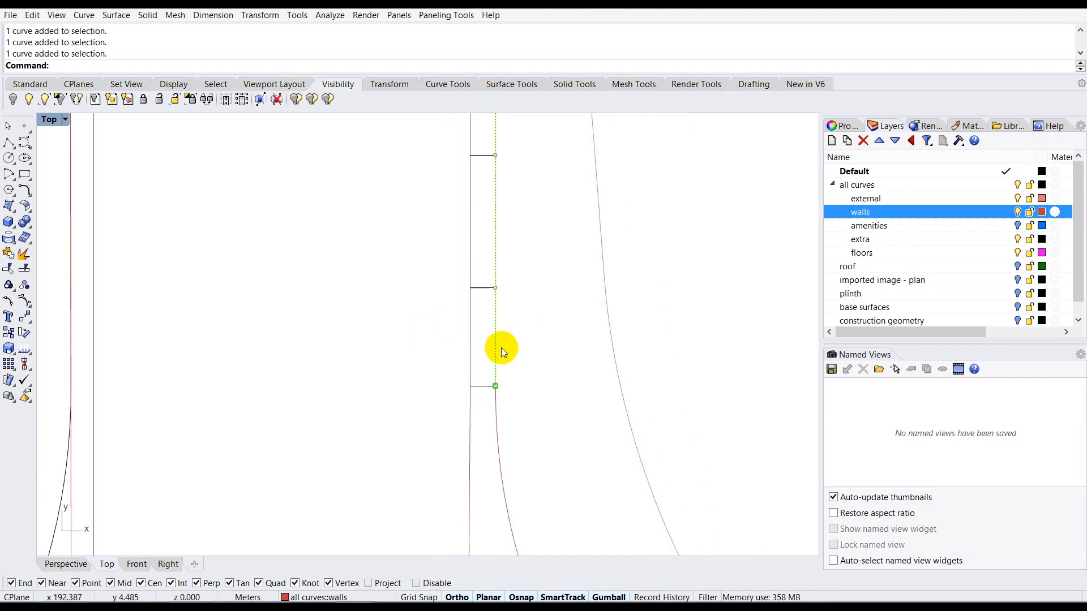
pyautogui.click(501, 405)
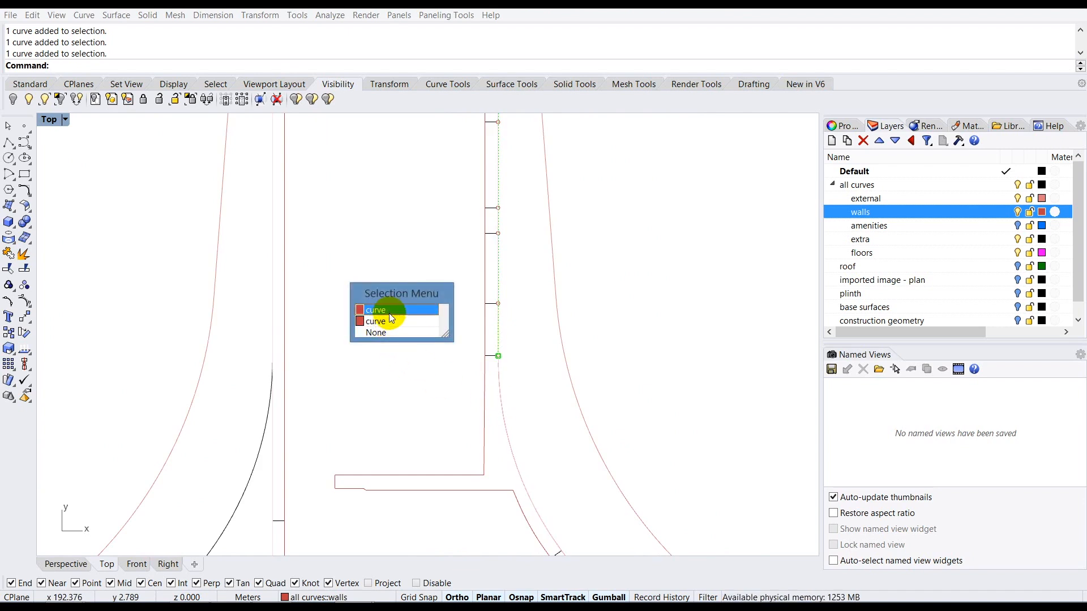
pyautogui.click(393, 327)
pyautogui.scroll(6, 500, 363)
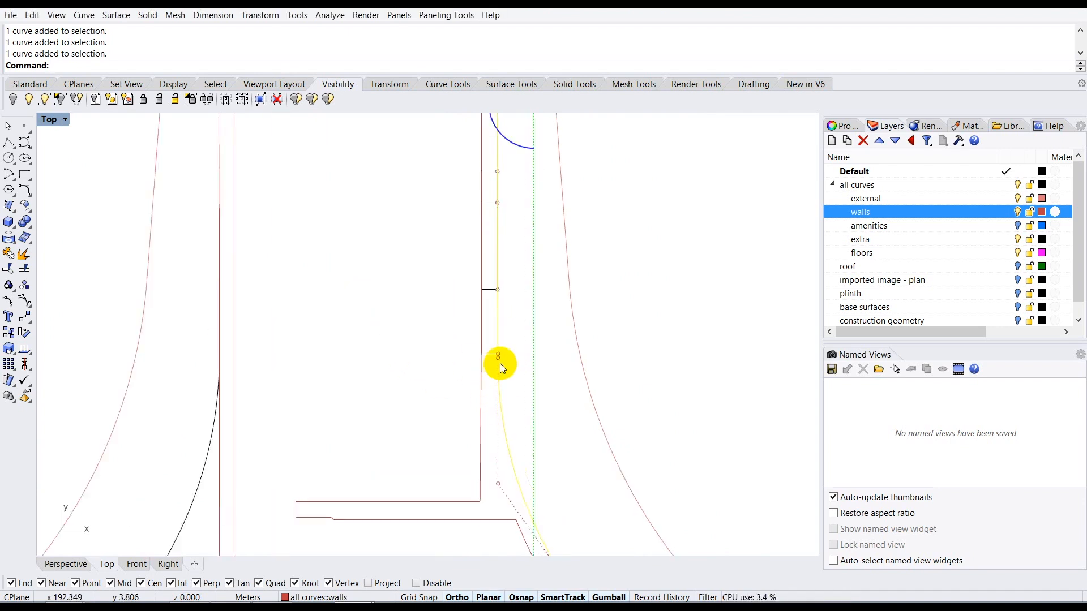
pyautogui.scroll(1, 492, 339)
pyautogui.click(488, 328)
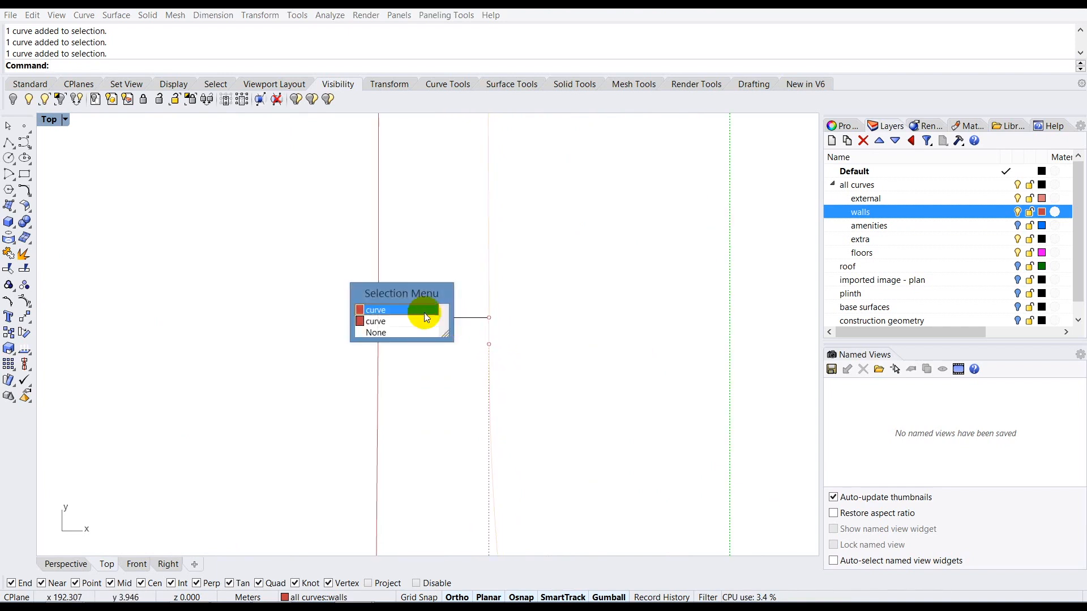
pyautogui.click(412, 310)
pyautogui.scroll(-4, 437, 252)
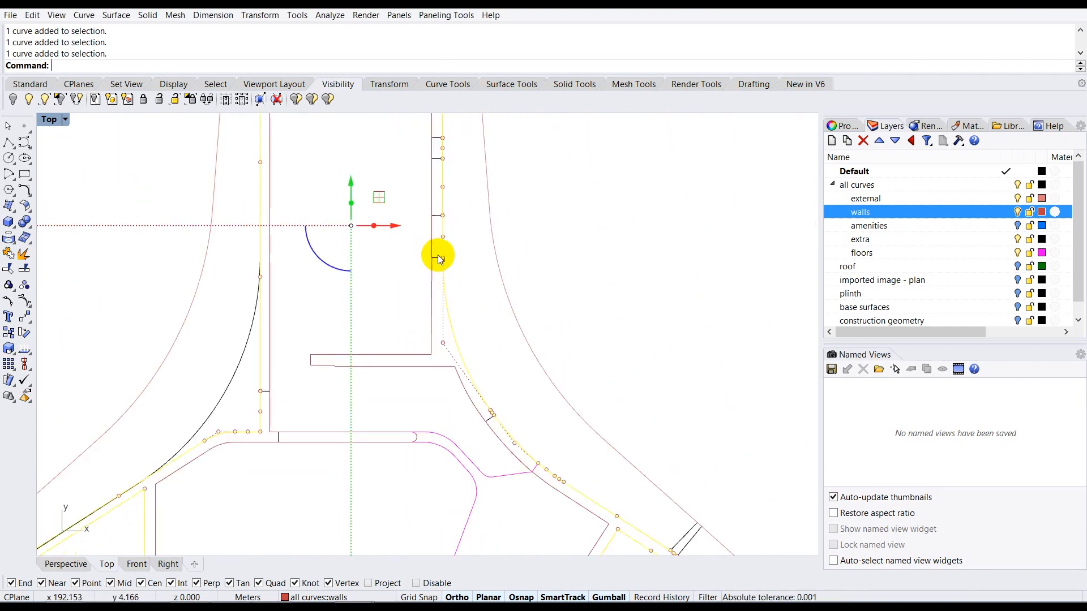
pyautogui.scroll(-3, 507, 393)
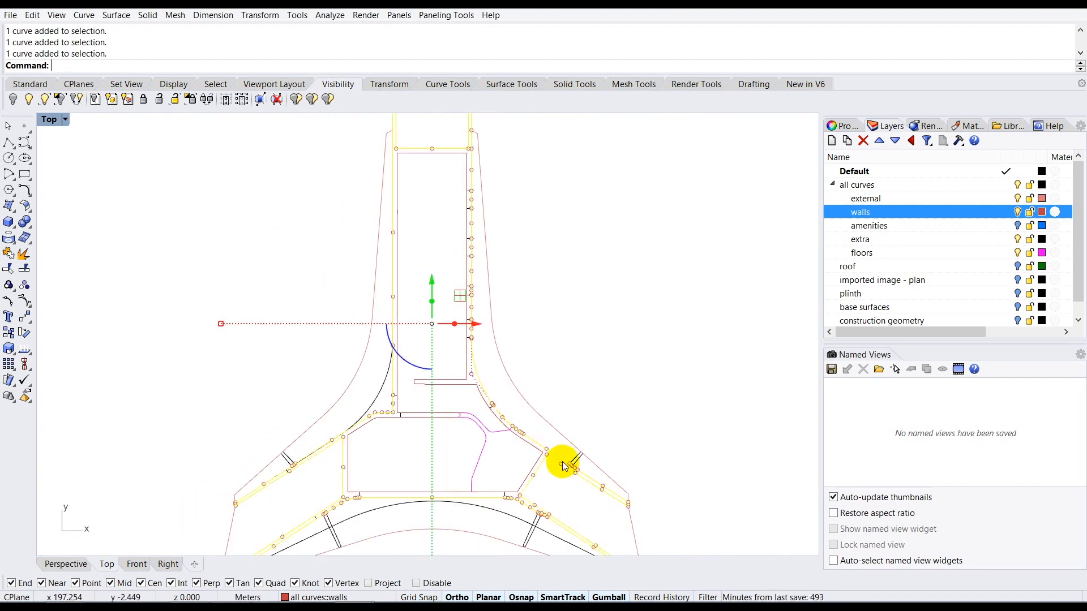
pyautogui.scroll(2, 575, 483)
pyautogui.keyDown('ctrl'); pyautogui.click(553, 448); pyautogui.keyUp('ctrl')
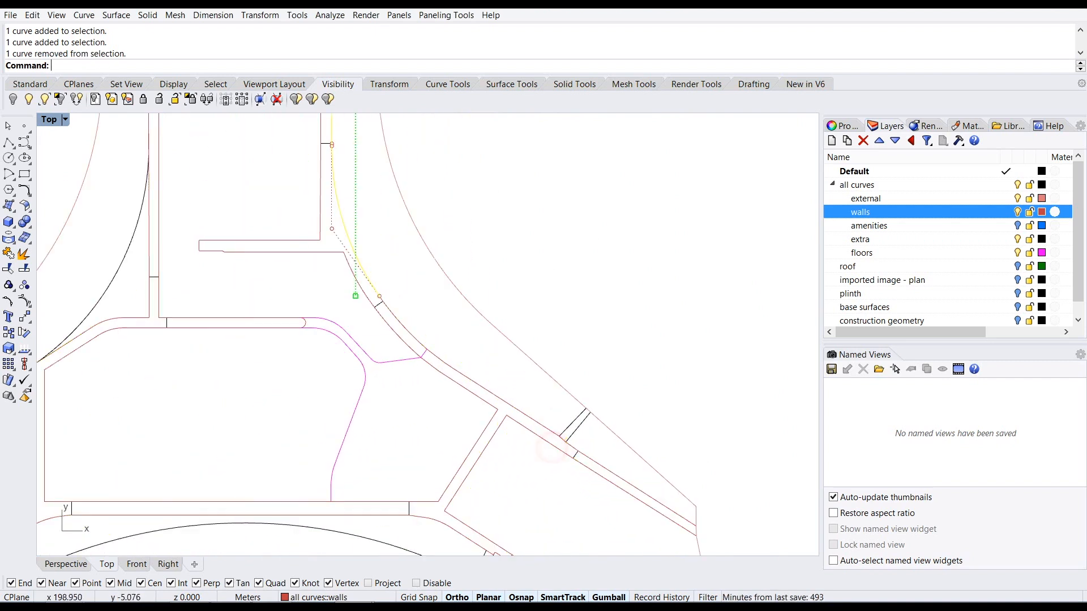
# Step: Add the short piece beside the small wall divider and the following curved outer wall segment to the selection
pyautogui.scroll(3, 391, 303)
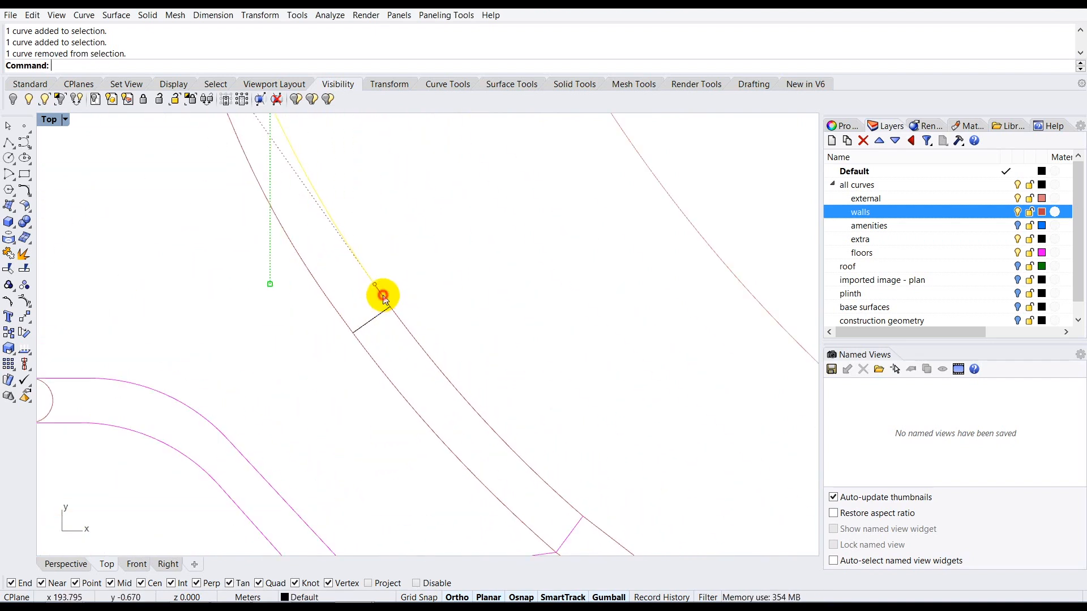
pyautogui.click(383, 297)
pyautogui.click(399, 322)
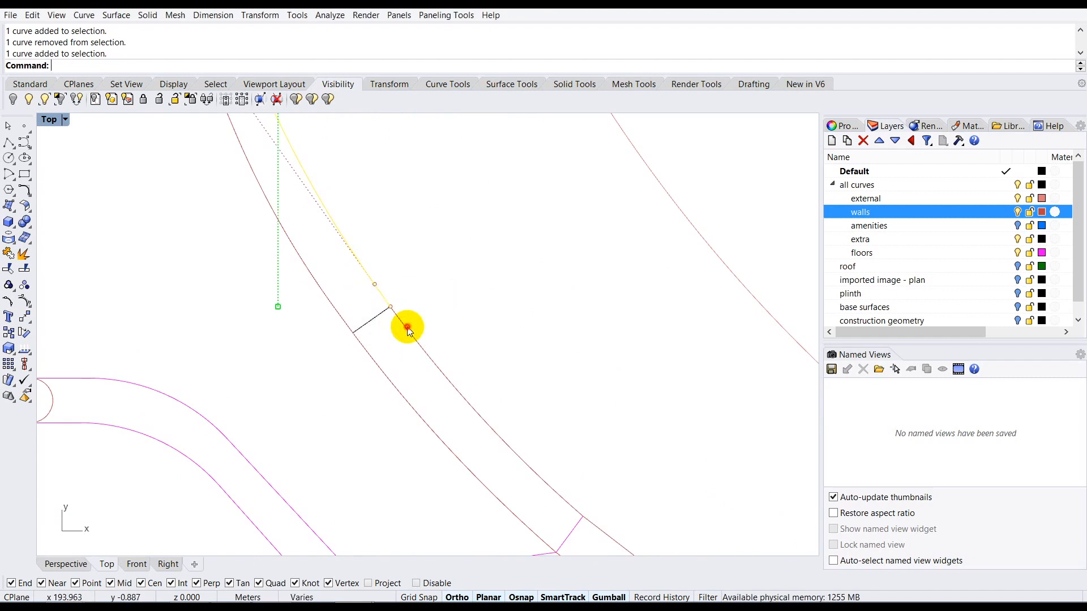
pyautogui.click(400, 323)
pyautogui.click(400, 323)
# Step: Add the short curved outer wall segment just past the end of the magenta floor line to the selection
pyautogui.scroll(-3, 436, 338)
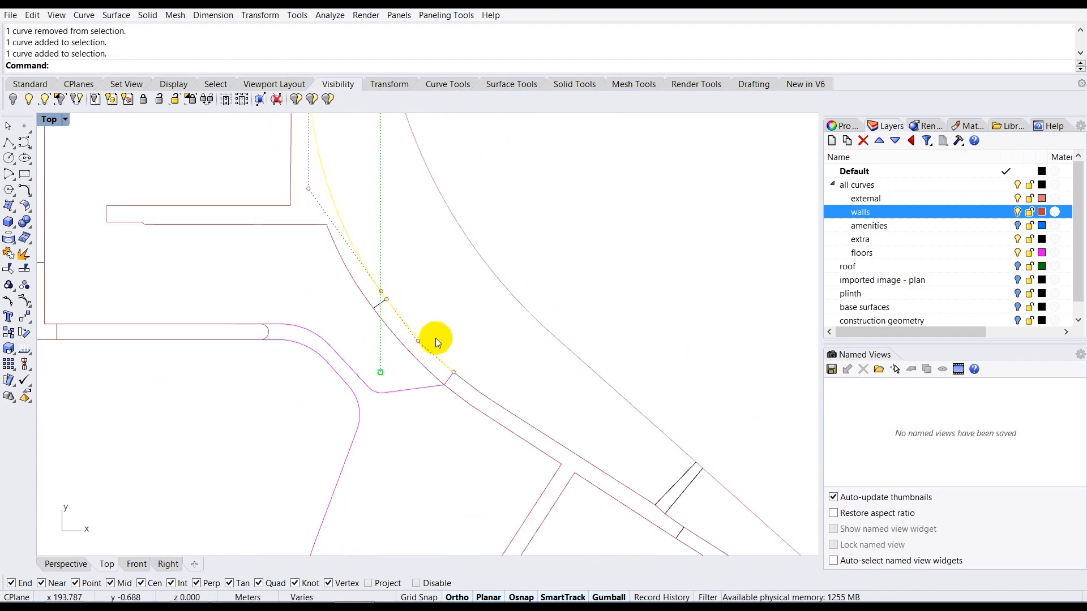
pyautogui.scroll(2, 437, 359)
pyautogui.click(417, 337)
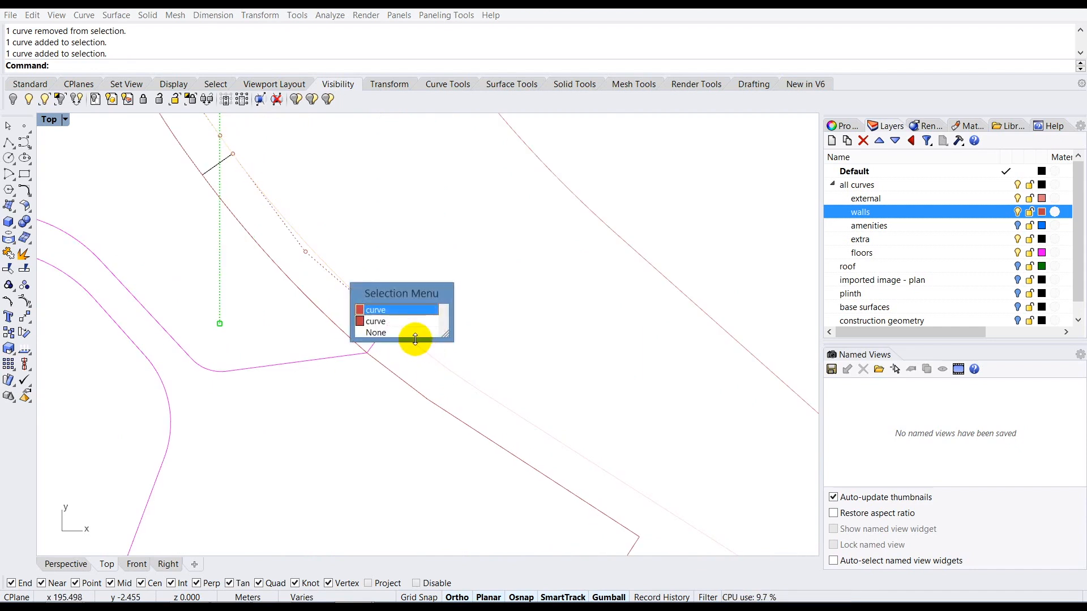
pyautogui.click(403, 310)
pyautogui.scroll(-3, 399, 306)
pyautogui.scroll(2, 448, 354)
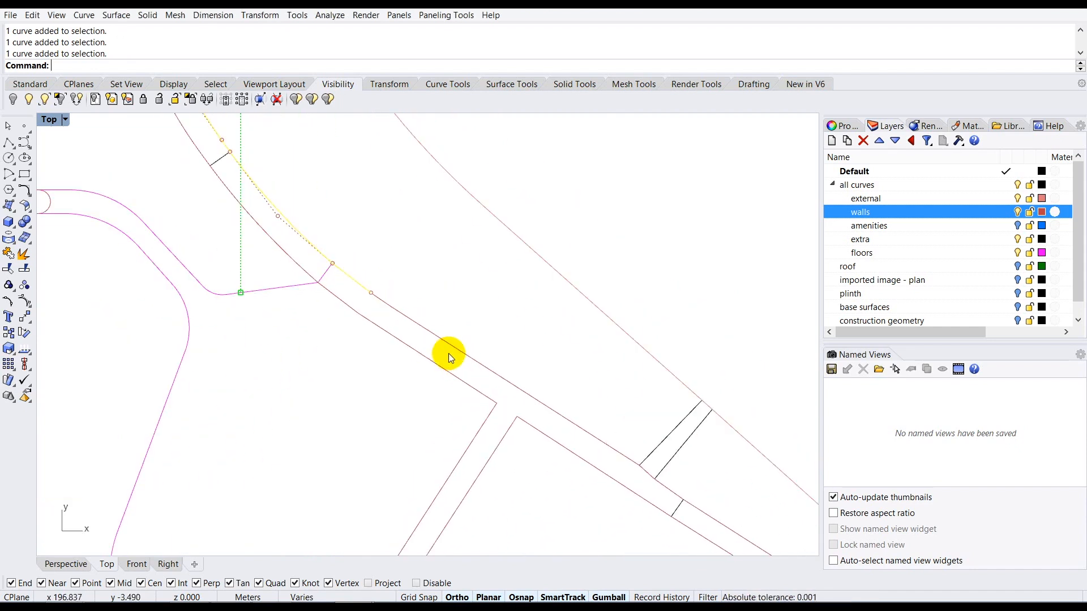
# Step: Add the long straight outer wall segment up to the double divider lines and the short leftover piece at its start to the selection
pyautogui.click(438, 340)
pyautogui.click(416, 323)
pyautogui.scroll(-2, 415, 322)
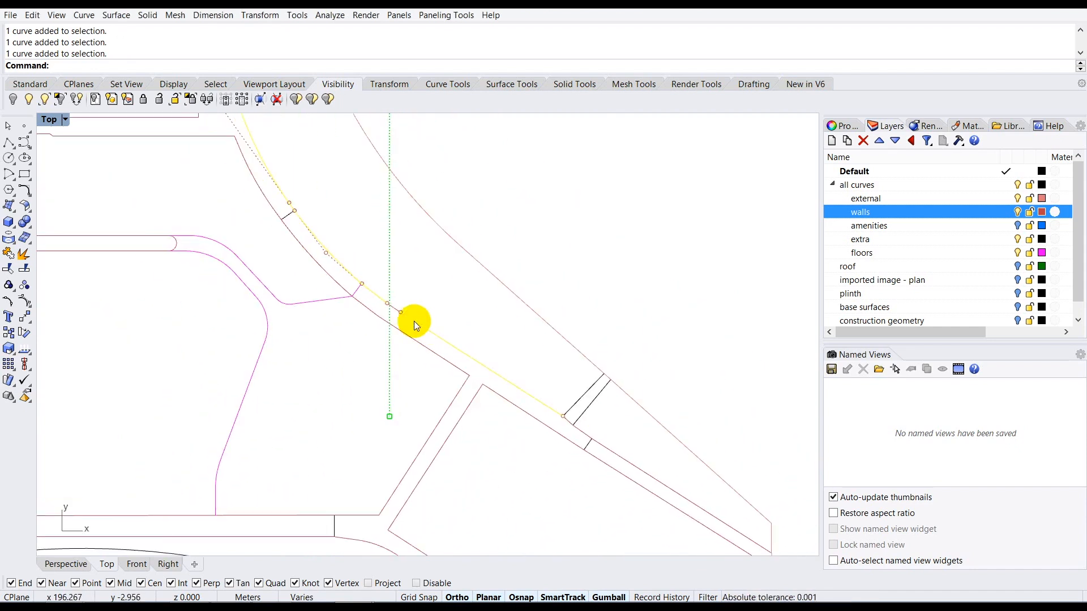
pyautogui.scroll(2, 389, 308)
pyautogui.click(396, 302)
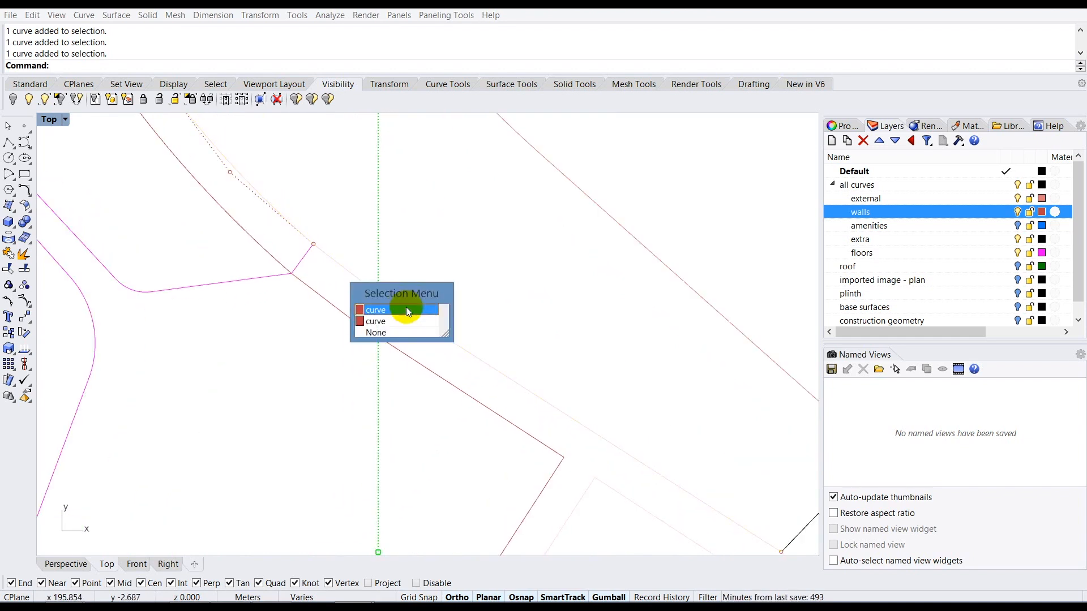
pyautogui.click(416, 323)
# Step: Add the short outer wall segment between the two parallel divider lines to the selection
pyautogui.scroll(-2, 413, 271)
pyautogui.scroll(3, 595, 423)
pyautogui.scroll(5, 557, 376)
pyautogui.click(348, 183)
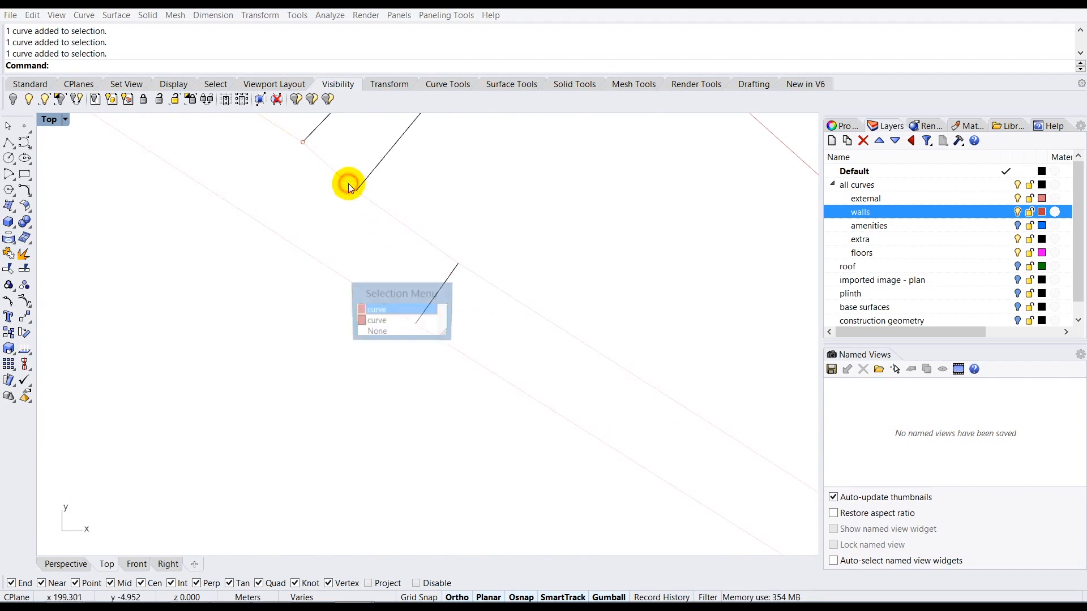
pyautogui.click(375, 320)
# Step: Add the outer wall segment leading to the small wall divider and the final straight segment to the wing tip to the selection
pyautogui.click(407, 231)
pyautogui.click(398, 326)
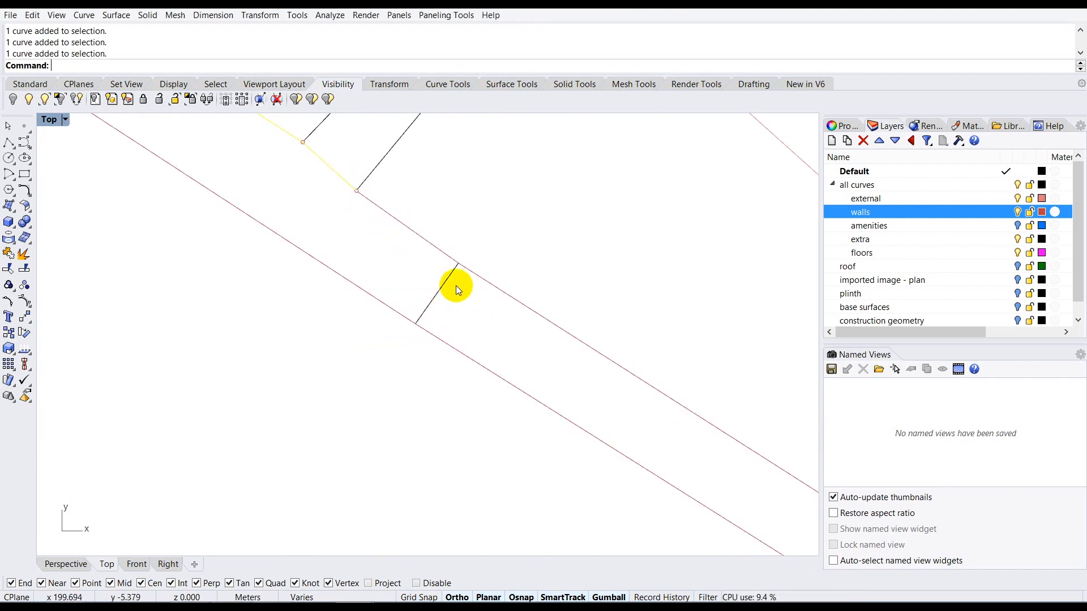
pyautogui.click(429, 245)
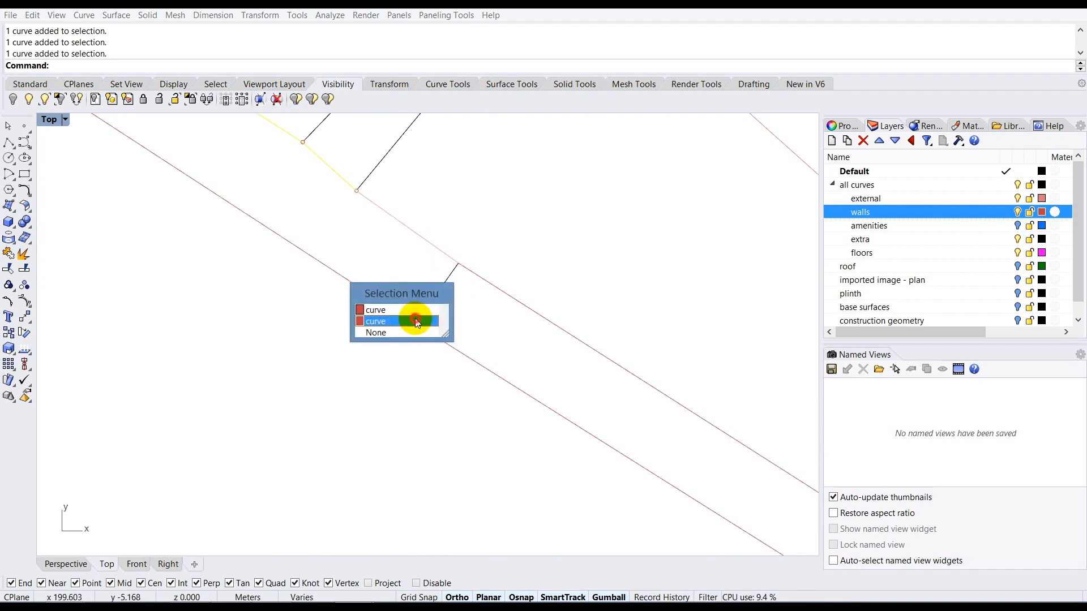
pyautogui.click(413, 311)
pyautogui.click(493, 285)
pyautogui.click(416, 318)
pyautogui.scroll(-3, 405, 274)
pyautogui.scroll(-3, 392, 273)
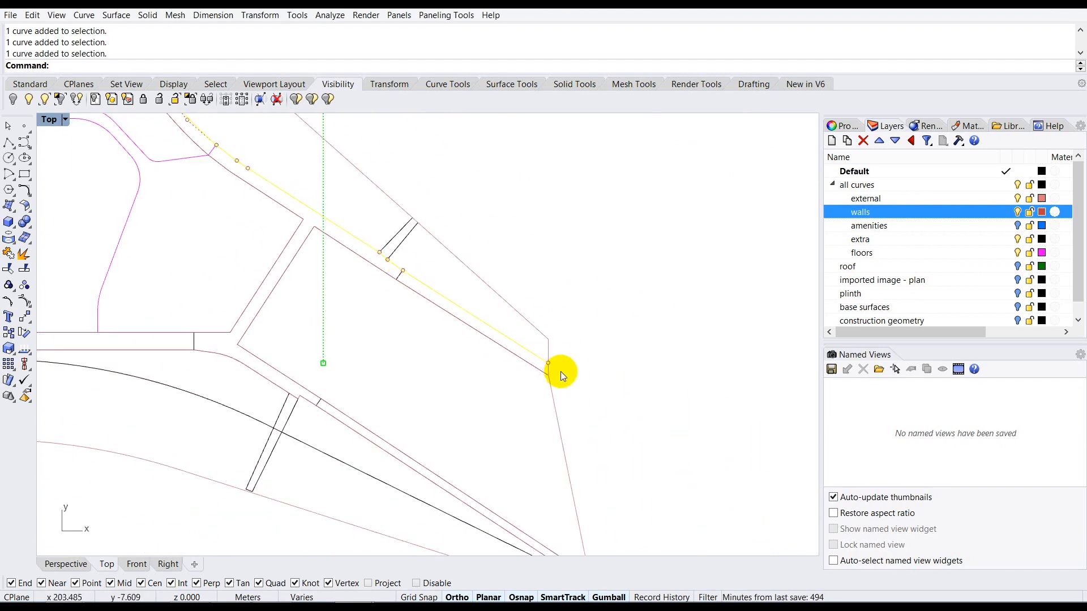
# Step: Join the selected outer wall segments
pyautogui.scroll(4, 529, 361)
pyautogui.scroll(-5, 563, 420)
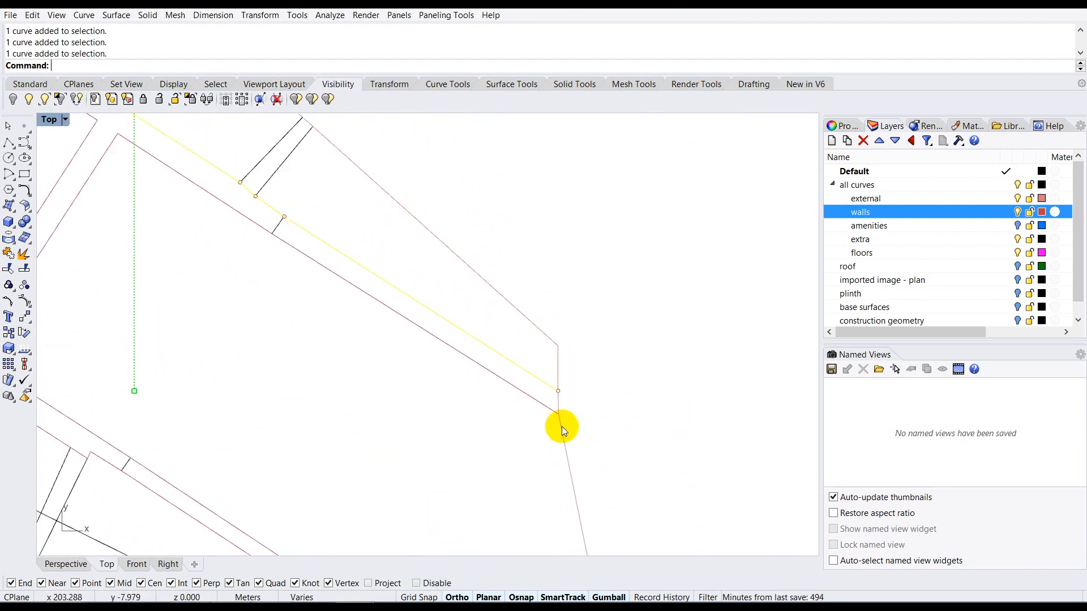
pyautogui.scroll(3, 458, 274)
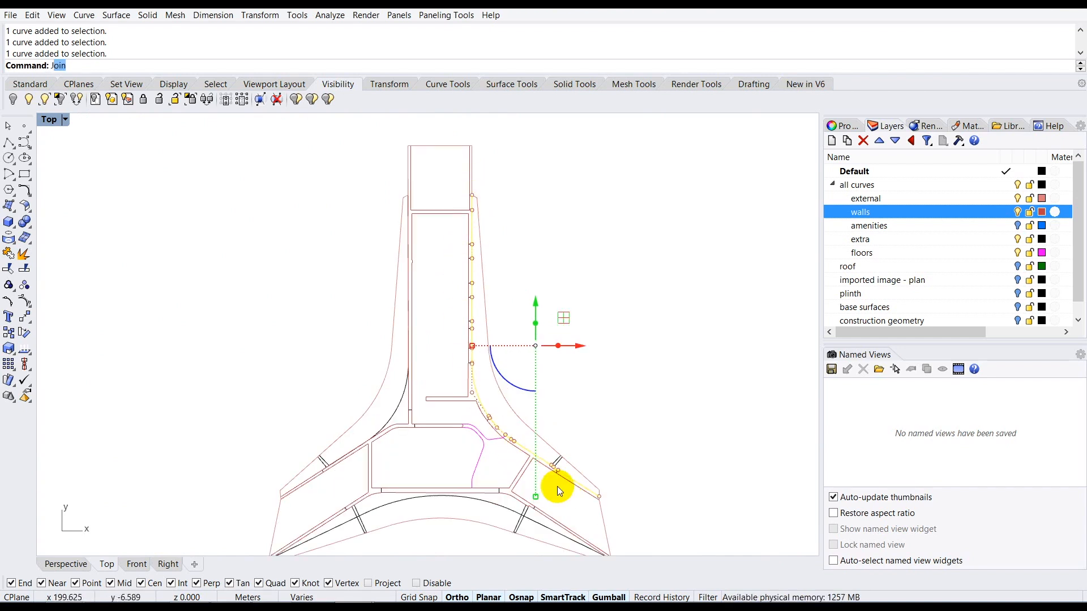
pyautogui.press('Return')
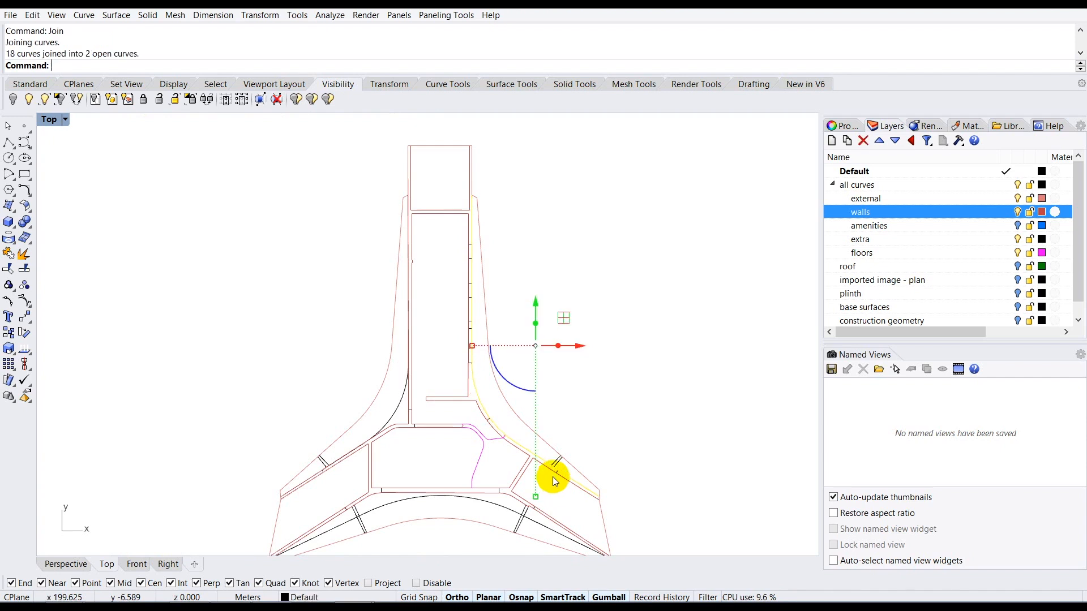
# Step: Move the joined outer wall curves to the Default layer
pyautogui.scroll(3, 470, 206)
pyautogui.scroll(-2, 400, 168)
pyautogui.scroll(-2, 411, 236)
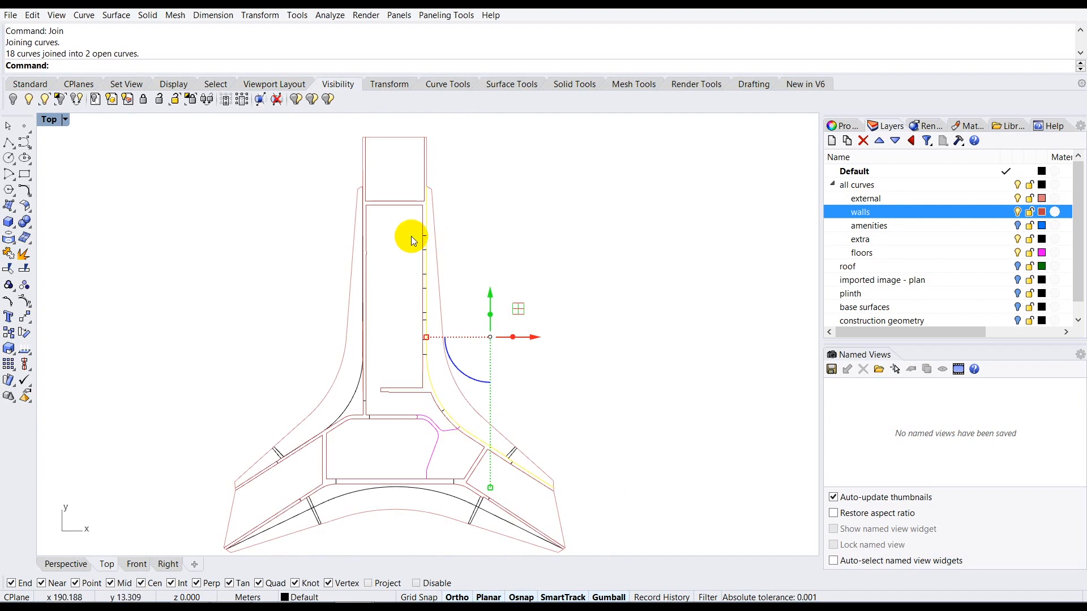
pyautogui.scroll(2, 440, 298)
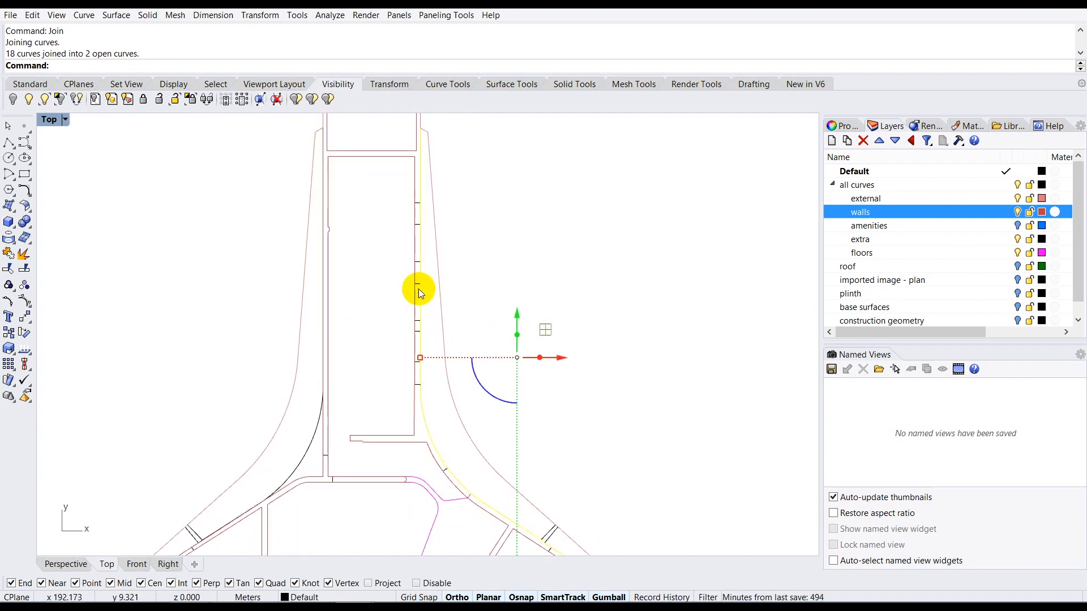
pyautogui.scroll(-2, 419, 288)
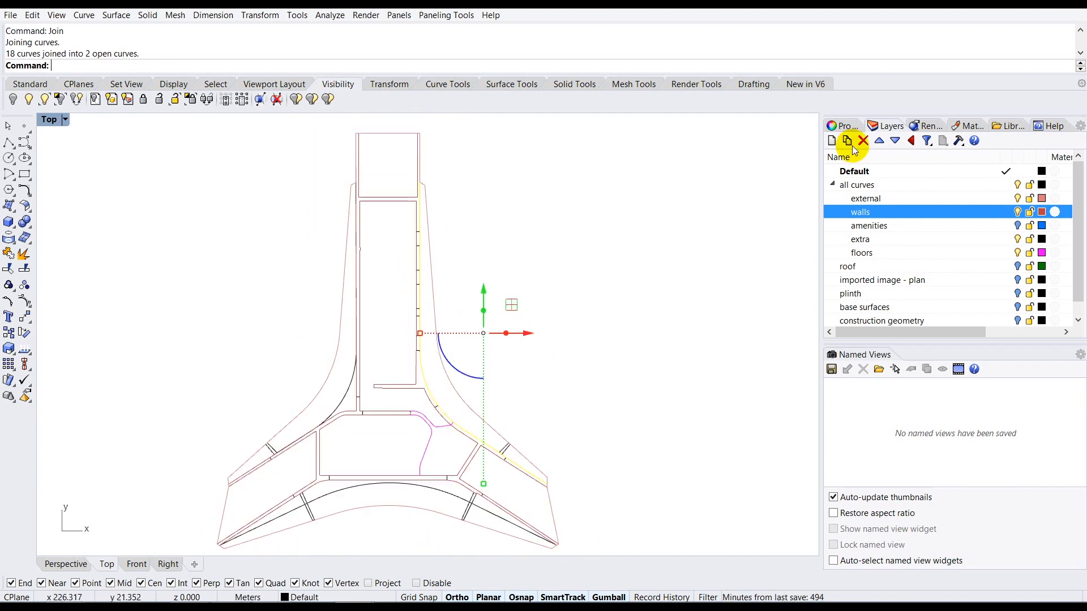
pyautogui.click(890, 172)
pyautogui.rightClick(889, 172)
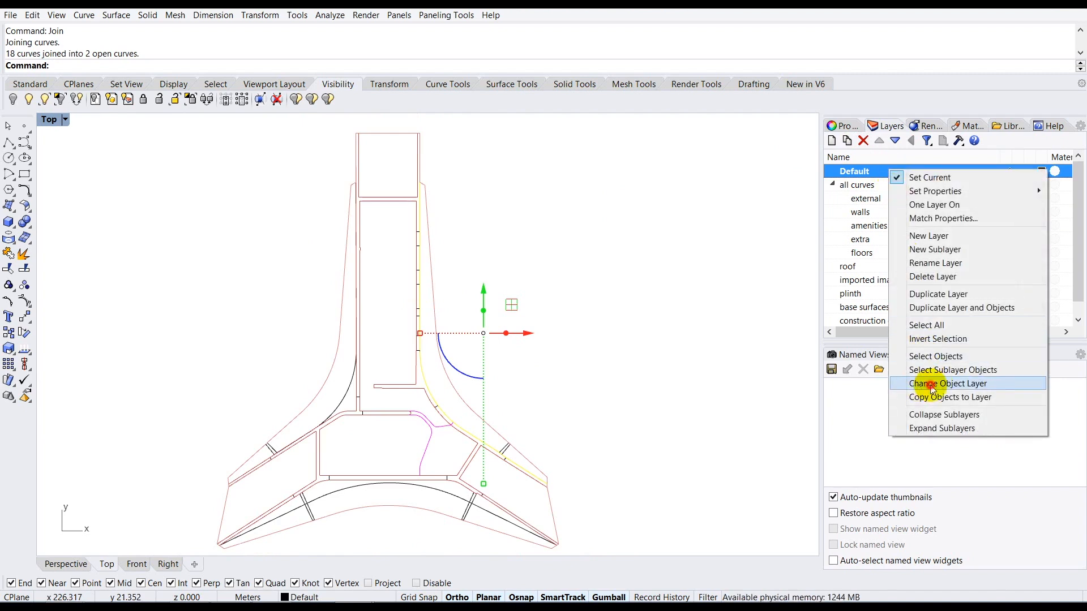
pyautogui.click(922, 385)
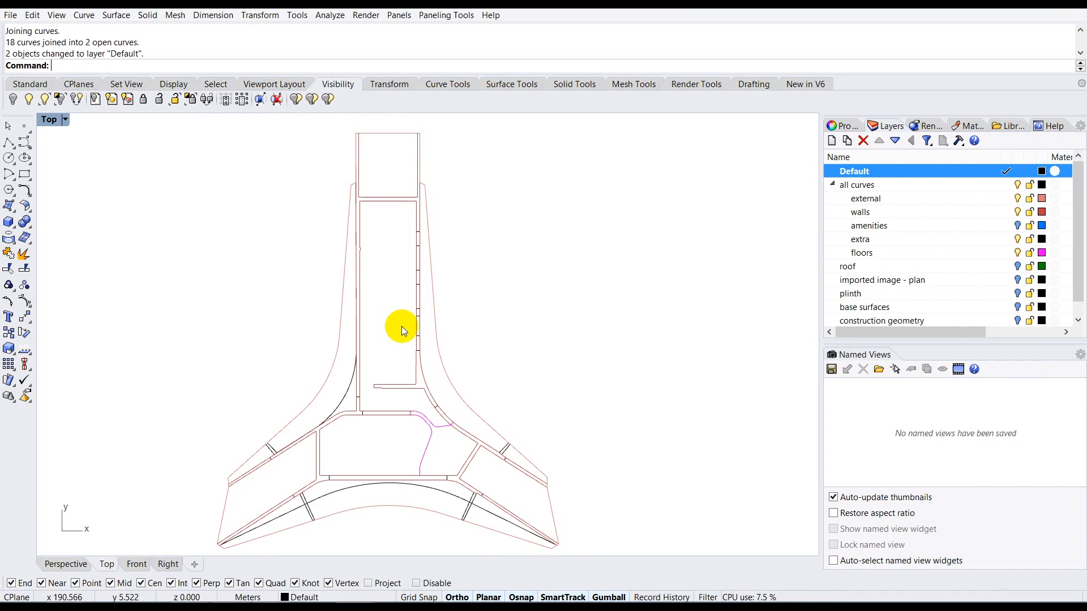
# Step: Hide the walls, extra and floors layers so that only the external and Default curves are displayed
pyautogui.scroll(-2, 386, 300)
pyautogui.scroll(2, 313, 298)
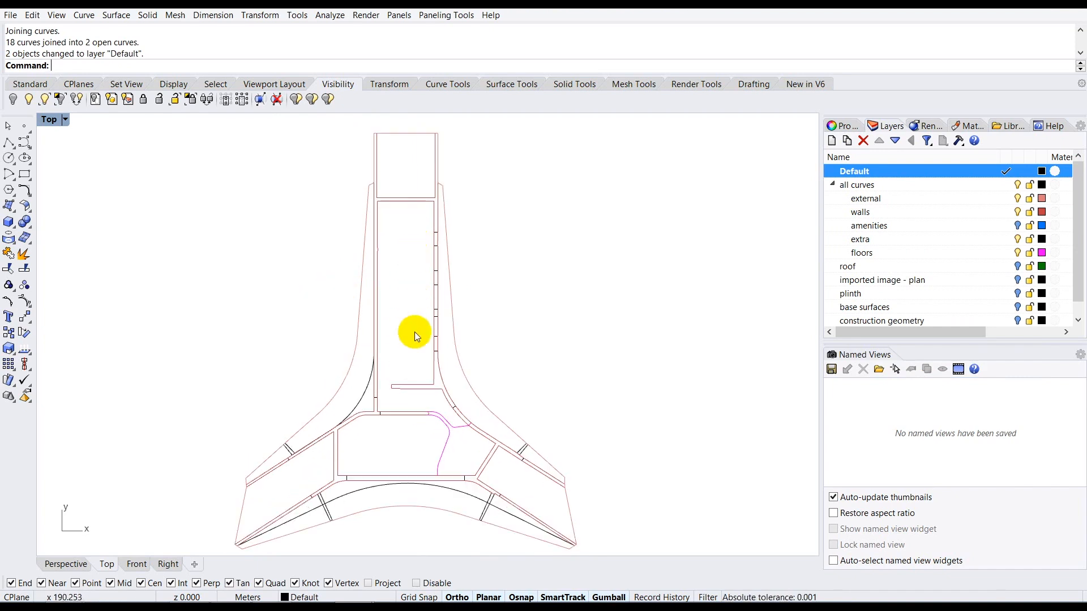
pyautogui.click(1017, 212)
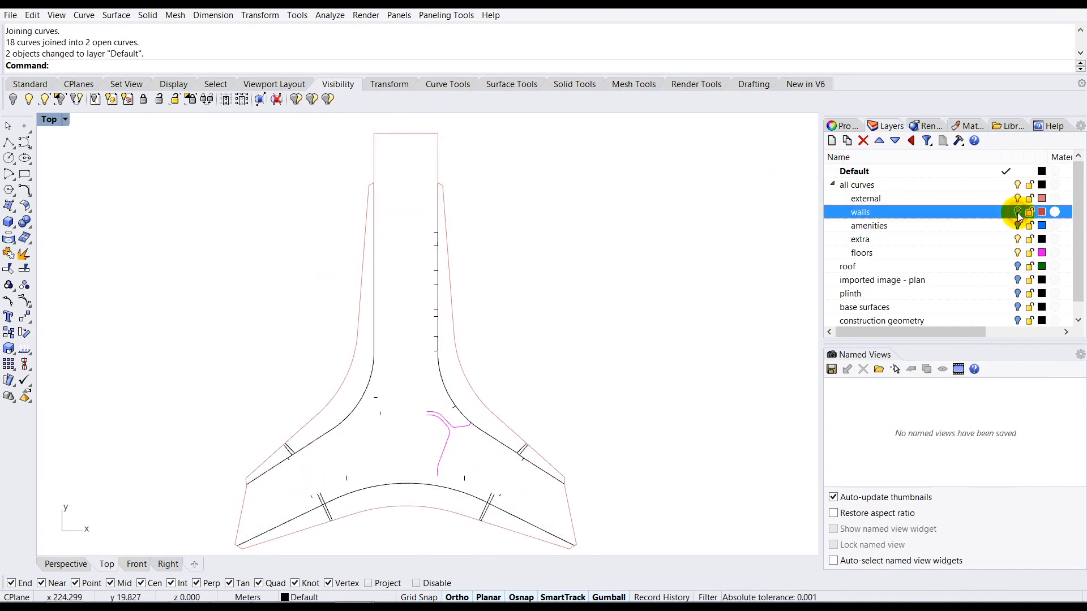
pyautogui.click(1017, 240)
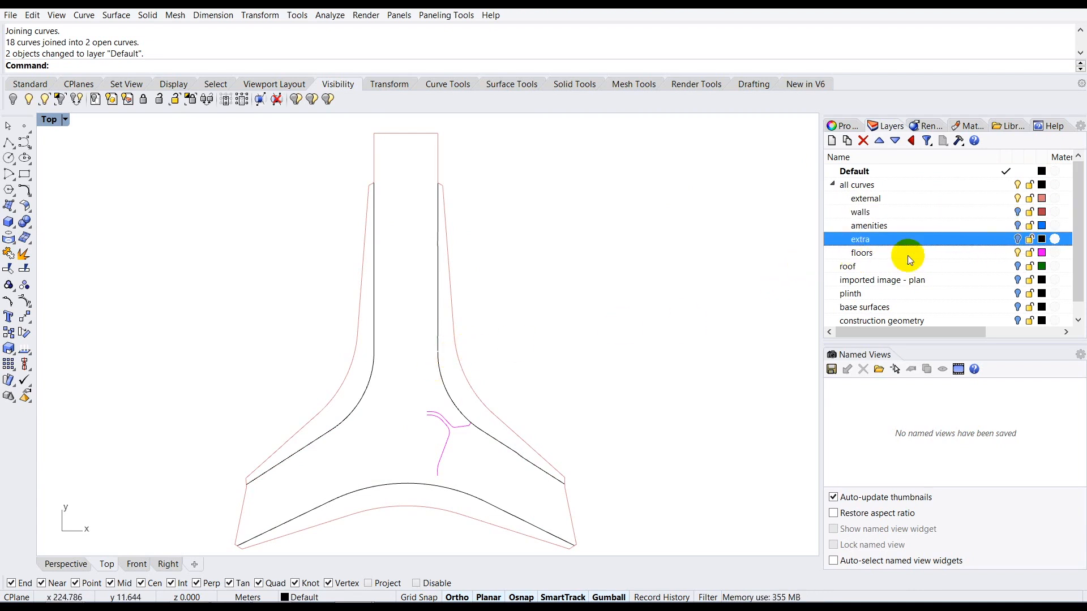
pyautogui.click(1017, 253)
pyautogui.scroll(4, 387, 291)
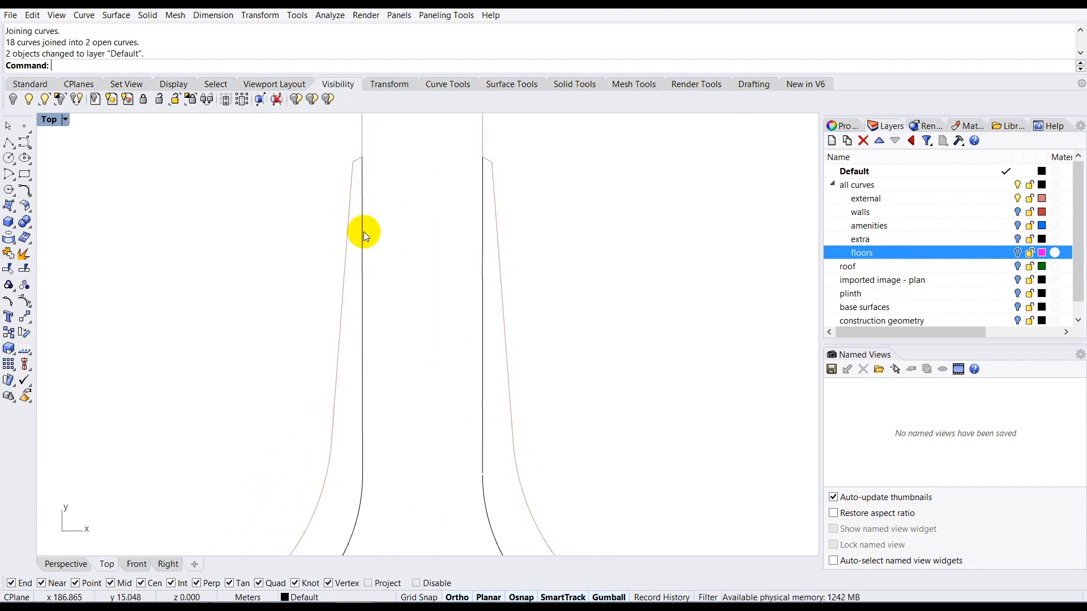
# Step: Check the continuity of the two long outer wall curves by selecting them, then clear the selection
pyautogui.click(365, 232)
pyautogui.scroll(-3, 396, 223)
pyautogui.click(442, 307)
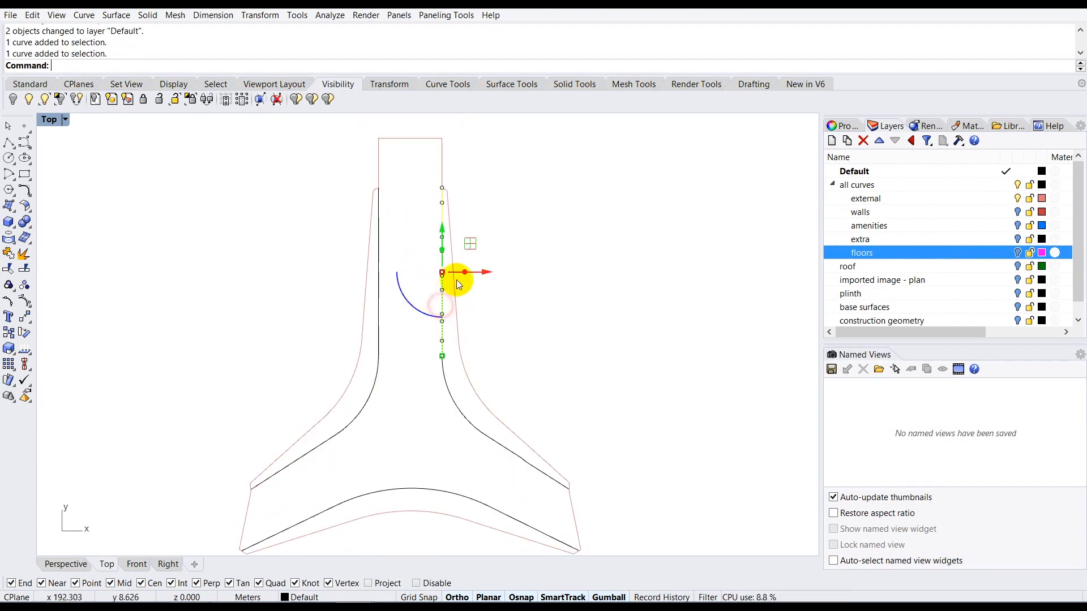
pyautogui.click(530, 285)
# Step: Draw a polyline bridging the small gap between the straight and curved parts of the newly joined outer wall line
pyautogui.scroll(6, 443, 346)
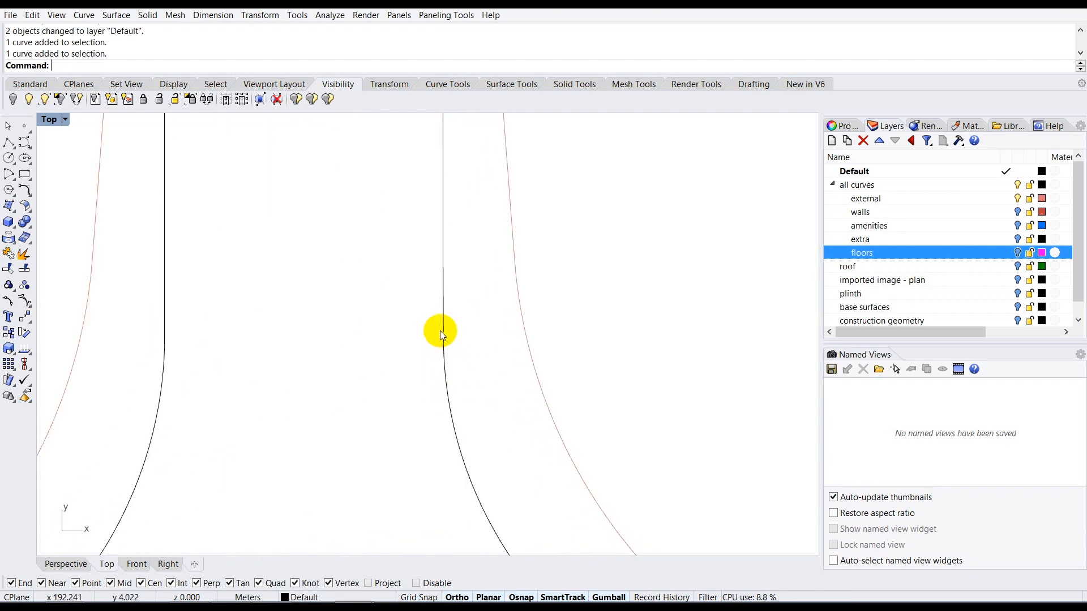
pyautogui.scroll(4, 446, 337)
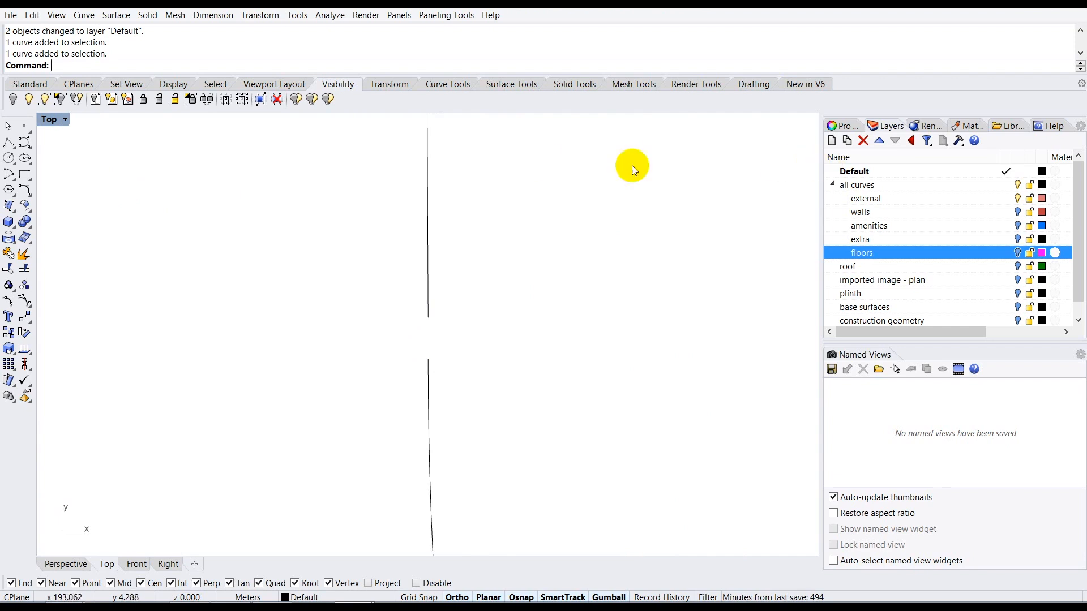
pyautogui.click(13, 140)
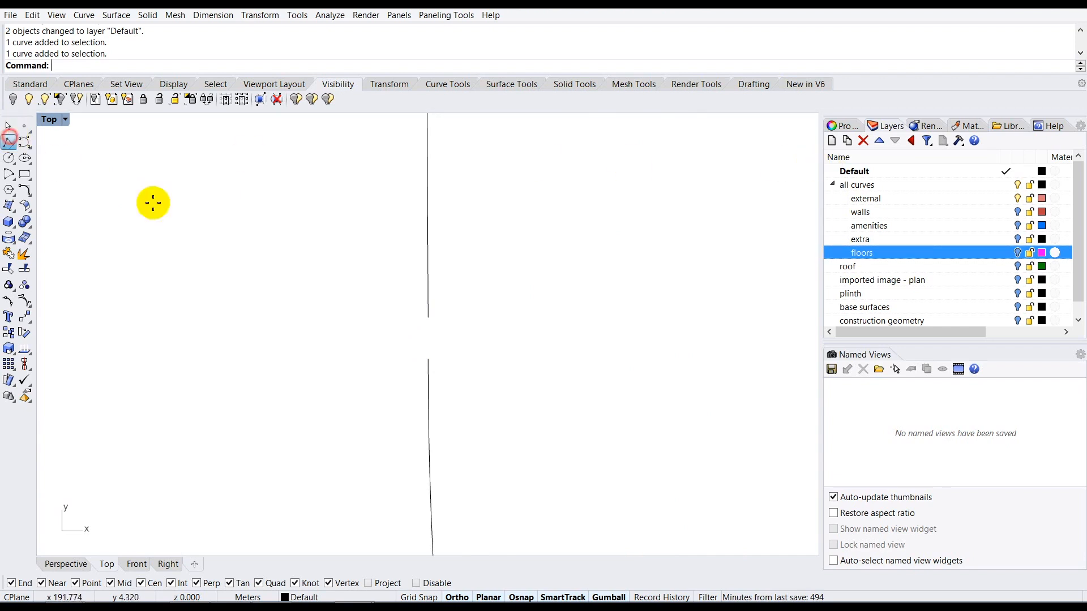
pyautogui.click(428, 318)
pyautogui.click(428, 354)
pyautogui.press('Return')
# Step: Join the bridging line with the outer wall curves above and below it
pyautogui.scroll(-10, 399, 365)
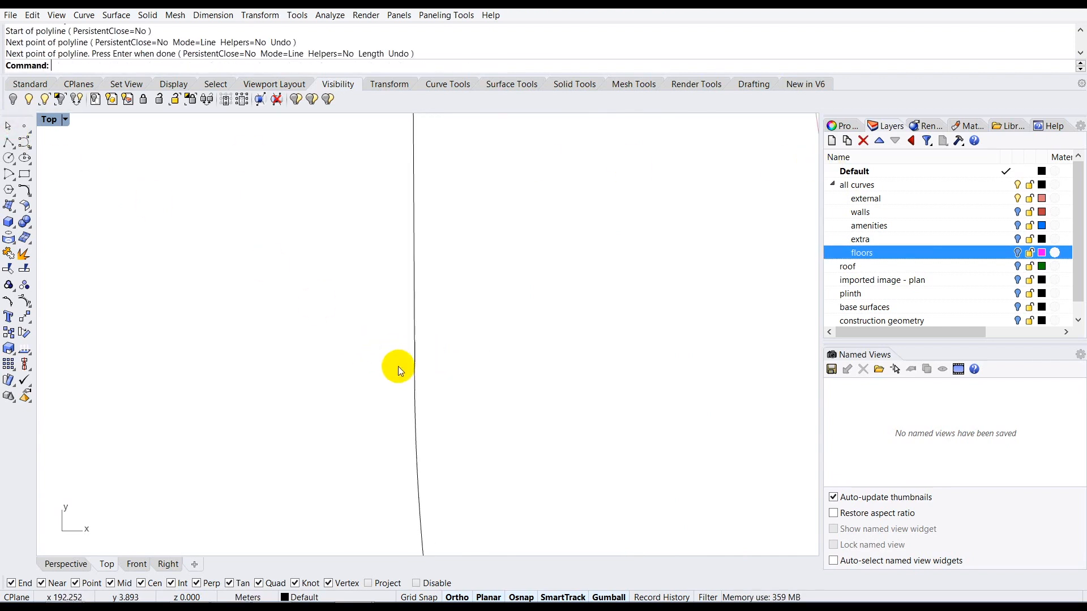
pyautogui.scroll(-3, 398, 365)
pyautogui.moveTo(418, 314); pyautogui.dragTo(372, 406)
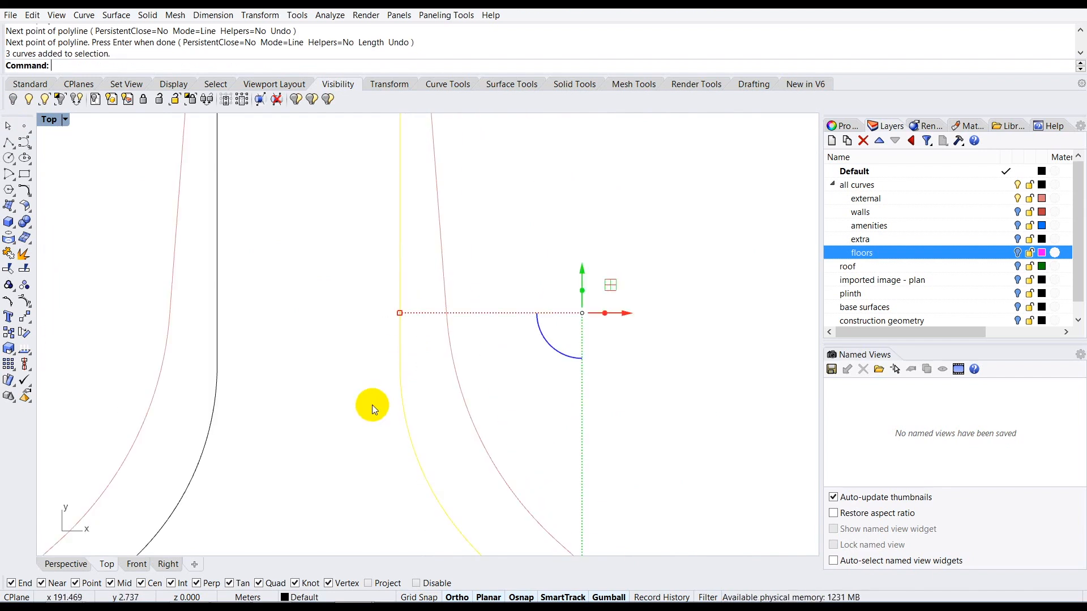
pyautogui.press('Return')
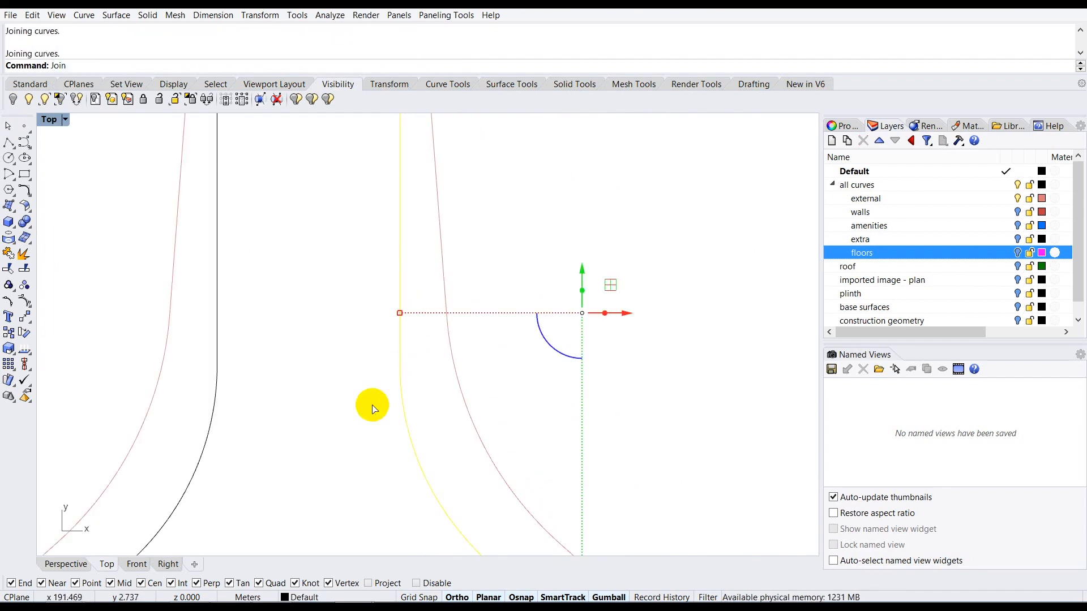
# Step: Check that each of the three outer wall lines is one continuous curve by selecting them, then clear the selection
pyautogui.scroll(-5, 376, 396)
pyautogui.scroll(-3, 363, 236)
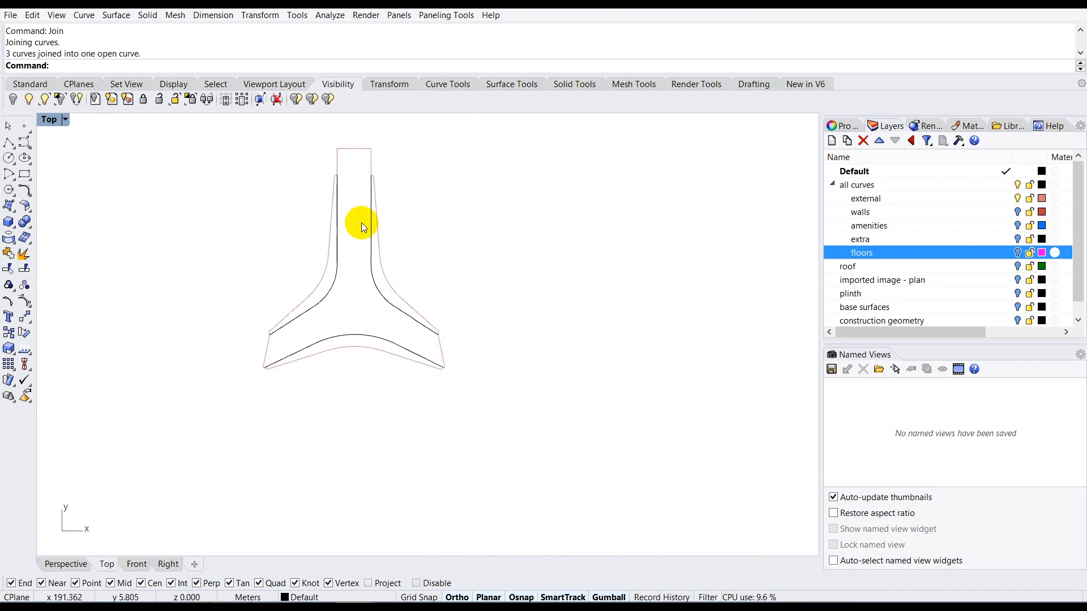
pyautogui.click(411, 244)
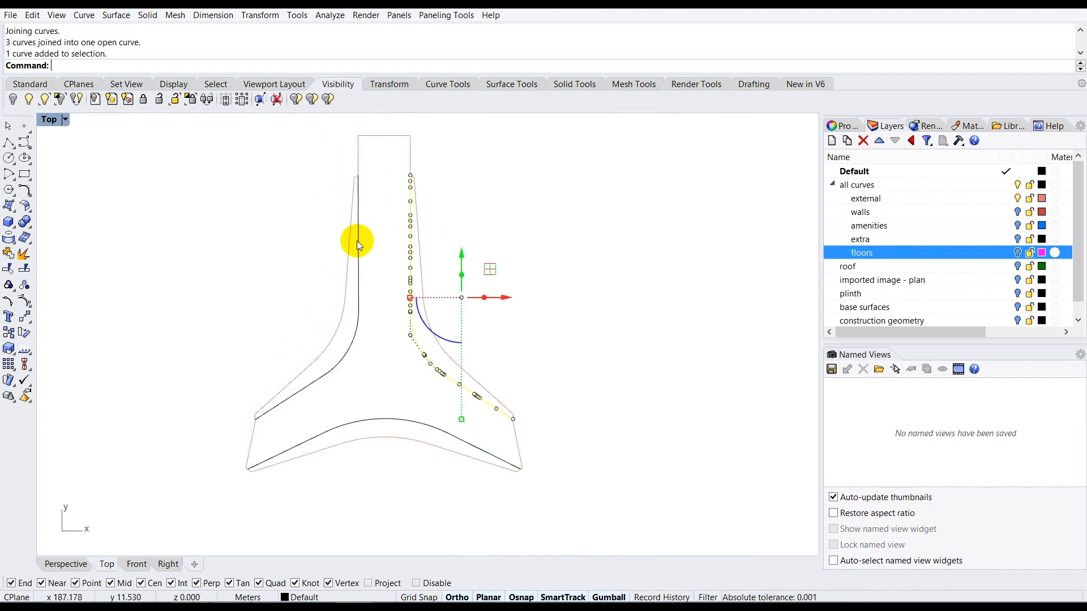
pyautogui.click(359, 240)
pyautogui.click(388, 421)
pyautogui.press('Escape')
pyautogui.scroll(1, 362, 357)
pyautogui.moveTo(364, 360); pyautogui.dragTo(379, 370, button='right')
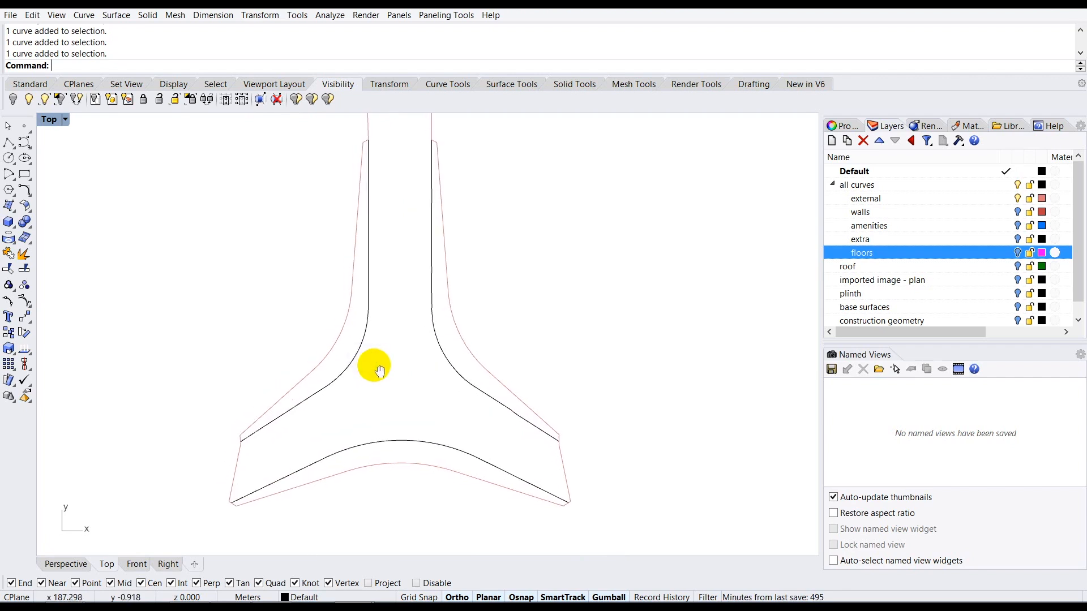
pyautogui.scroll(-1, 681, 300)
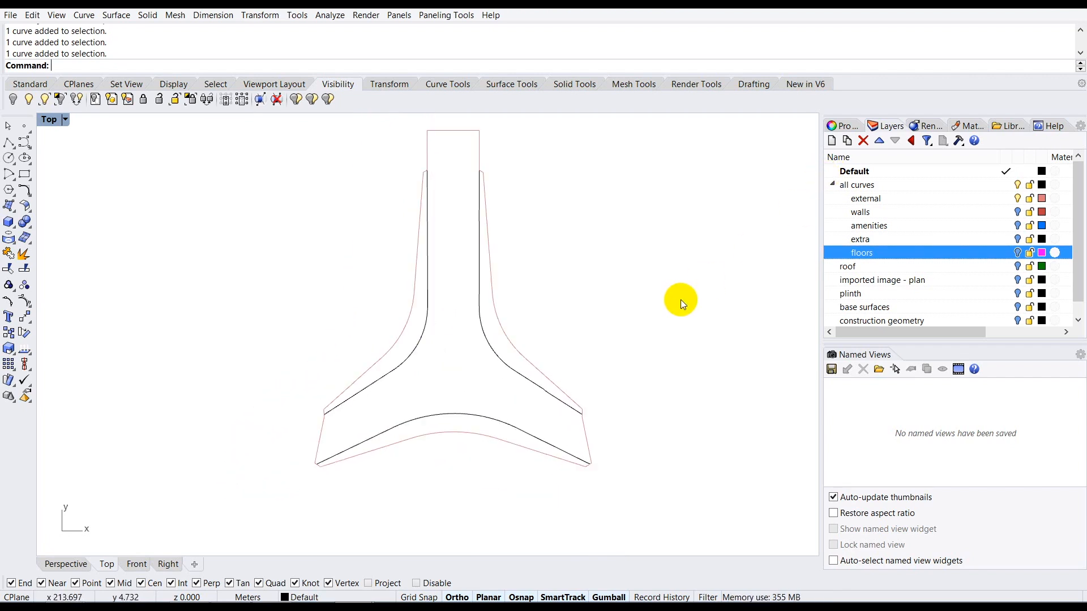
pyautogui.scroll(1, 537, 171)
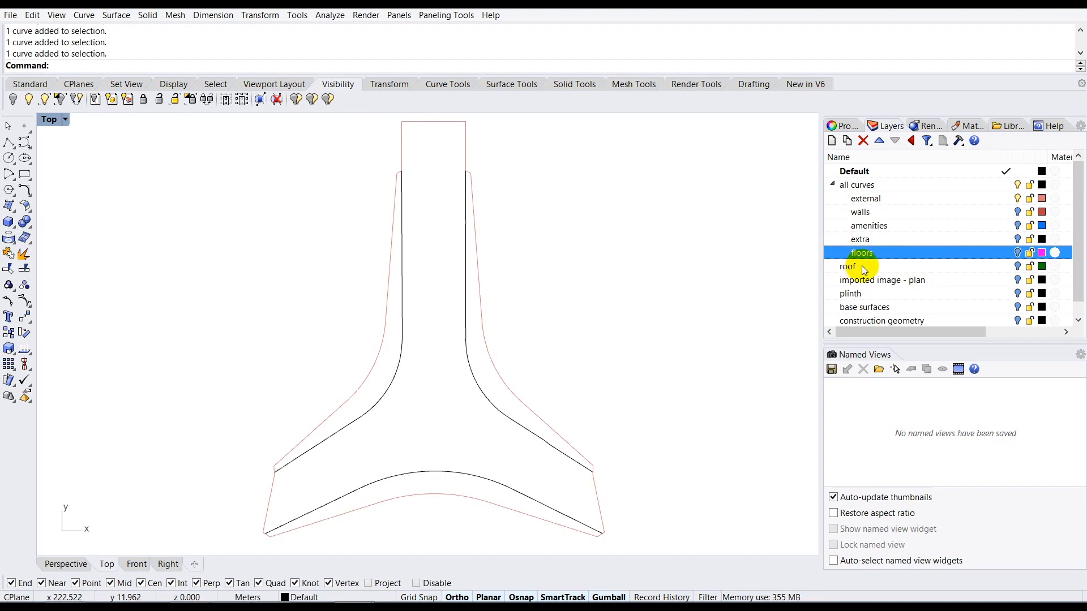
# Step: Show the roof layer and view the roof above the outer wall curves in a maximized Perspective view
pyautogui.click(1017, 266)
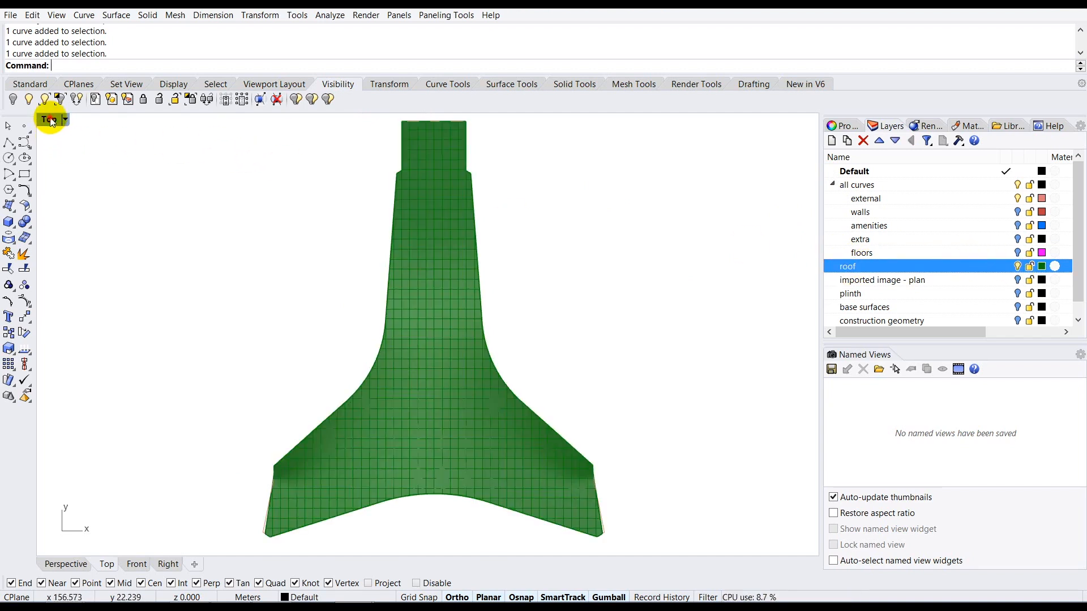
pyautogui.doubleClick(51, 120)
pyautogui.doubleClick(498, 116)
pyautogui.moveTo(461, 190); pyautogui.dragTo(398, 310, button='right')
pyautogui.scroll(8, 161, 337)
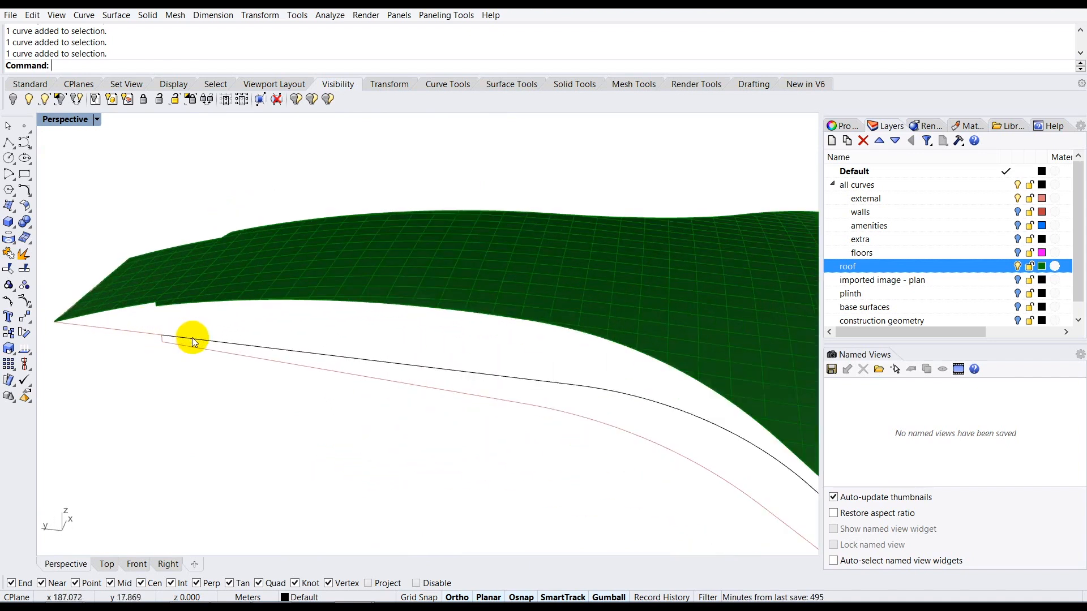
# Step: Project the outer wall curve below the roof's long arched edge onto the roof surface in the CPlane Z direction
pyautogui.moveTo(192, 337); pyautogui.dragTo(409, 303, button='right')
pyautogui.scroll(4, 430, 317)
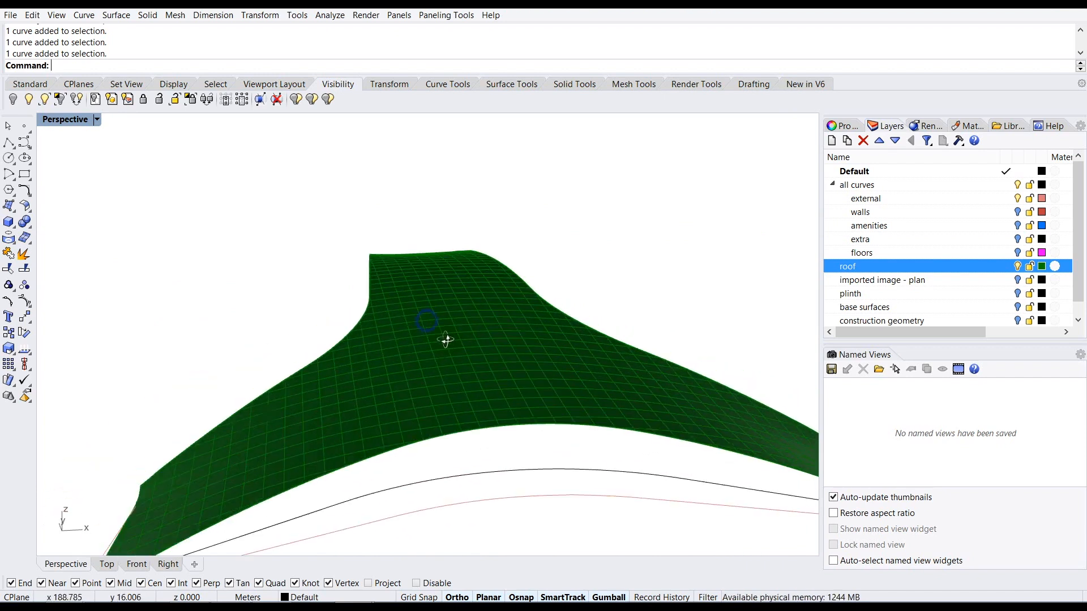
pyautogui.scroll(-3, 435, 316)
pyautogui.moveTo(448, 339); pyautogui.dragTo(448, 375, button='right')
pyautogui.scroll(3, 444, 391)
pyautogui.click(439, 390)
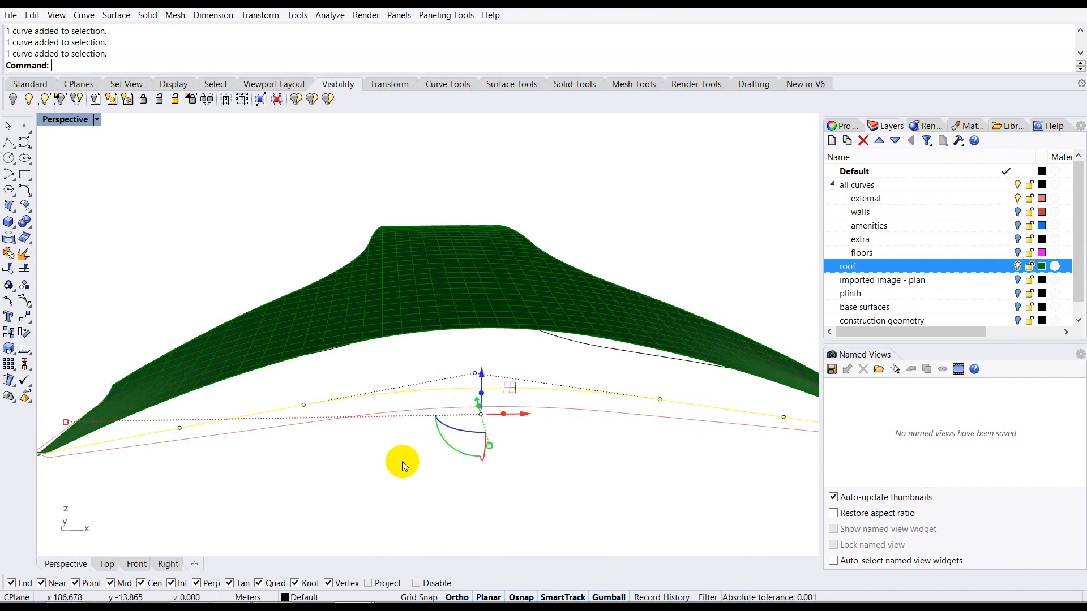
pyautogui.press('Return')
pyautogui.moveTo(374, 459)
pyautogui.mouseDown(button='right')
pyautogui.moveTo(347, 424)
pyautogui.moveTo(379, 344)
pyautogui.mouseUp(button='right')
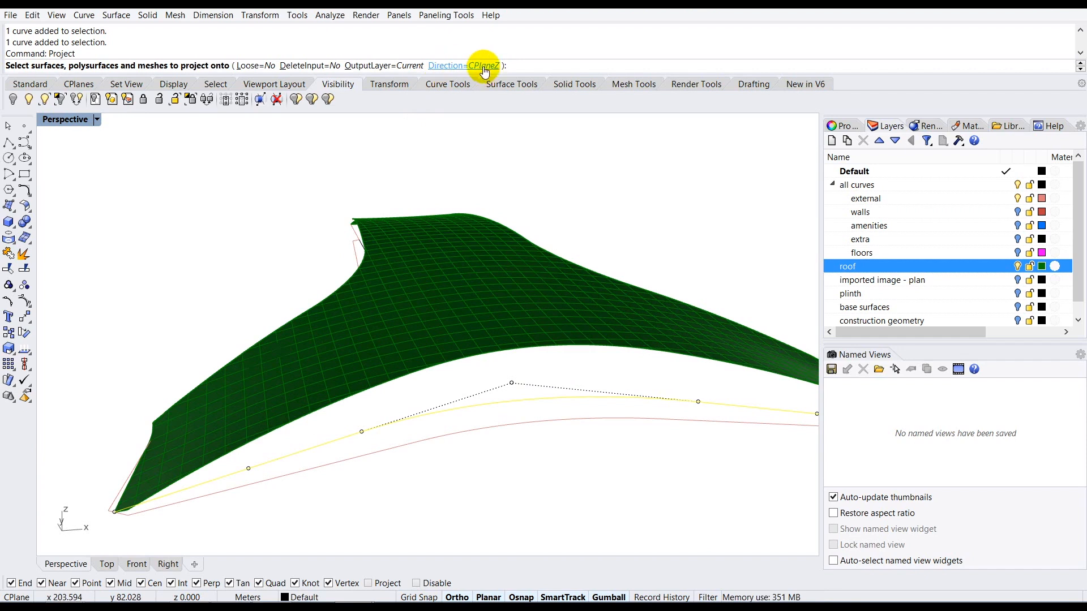
pyautogui.click(421, 292)
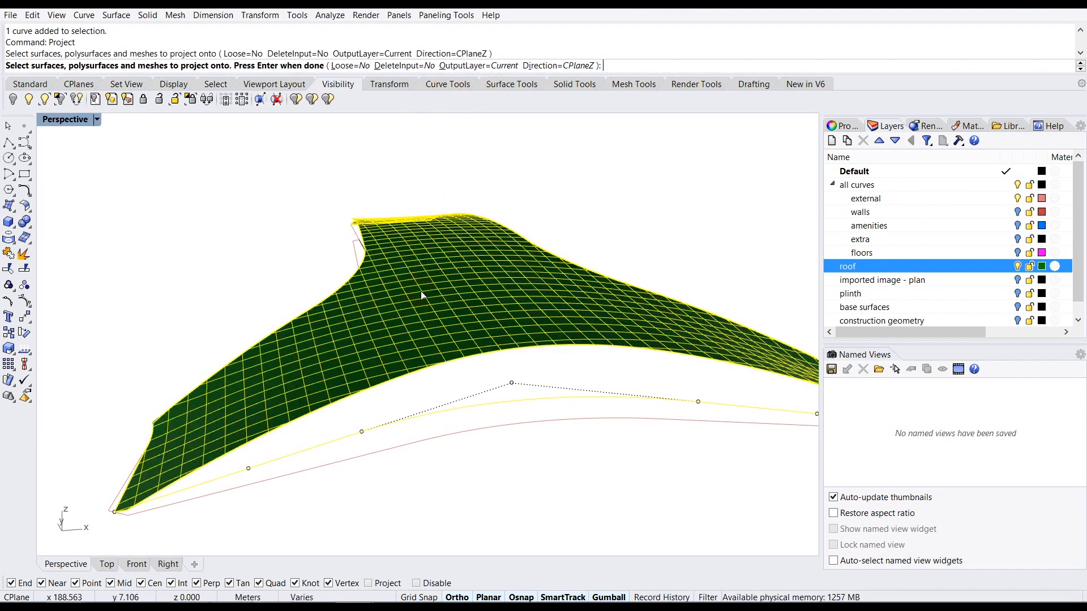
pyautogui.rightClick(421, 291)
pyautogui.moveTo(393, 315); pyautogui.dragTo(414, 316, button='right')
pyautogui.click(436, 493)
# Step: Split the roof surface using the projected wall curve as the cutting object
pyautogui.moveTo(426, 423); pyautogui.dragTo(435, 426, button='right')
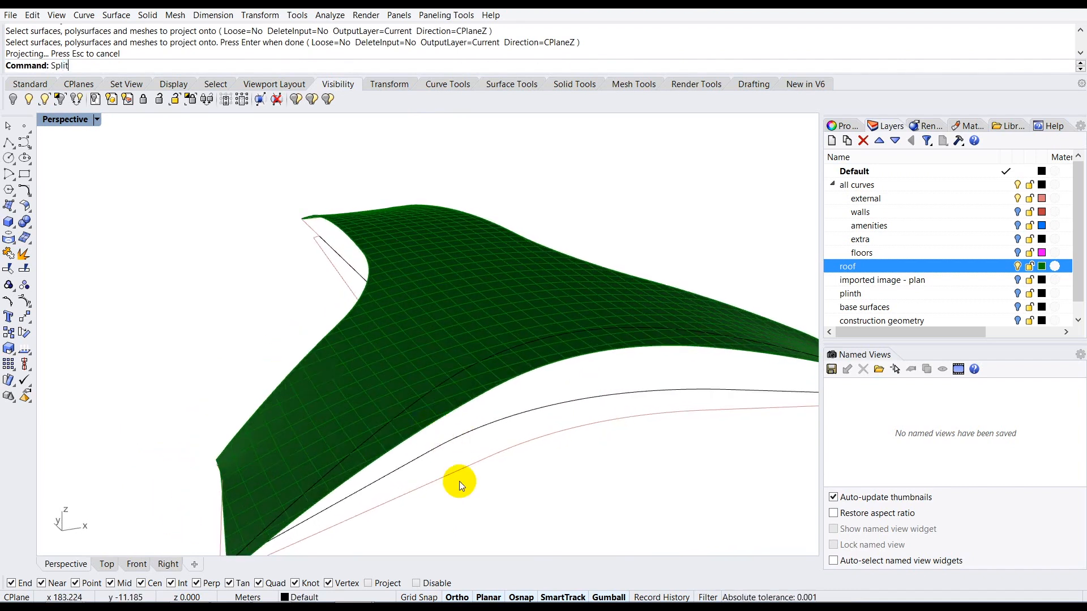
pyautogui.press('Return')
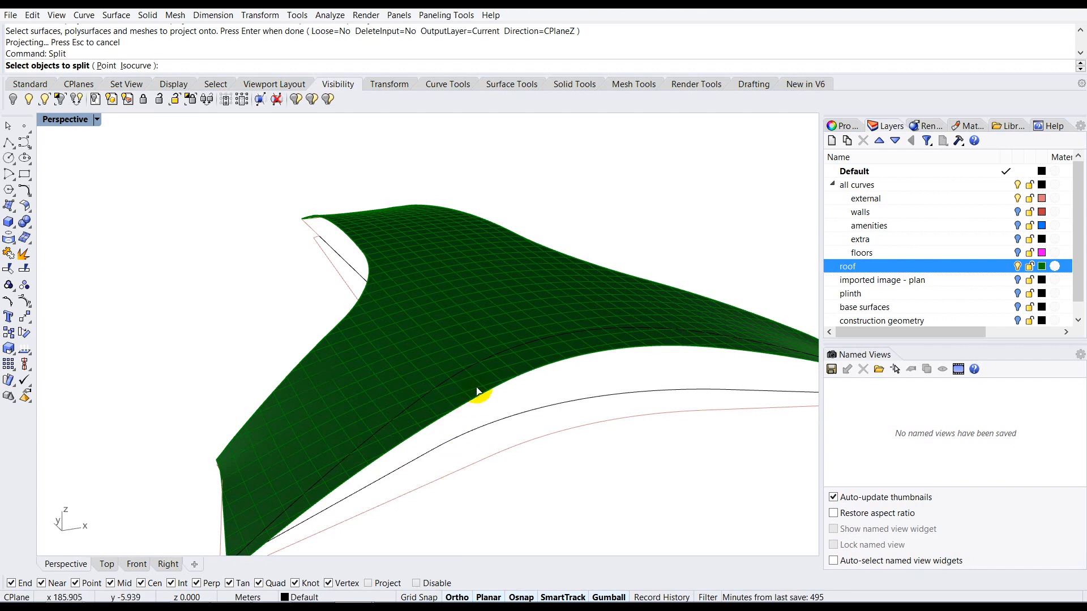
pyautogui.moveTo(484, 392); pyautogui.dragTo(494, 396, button='right')
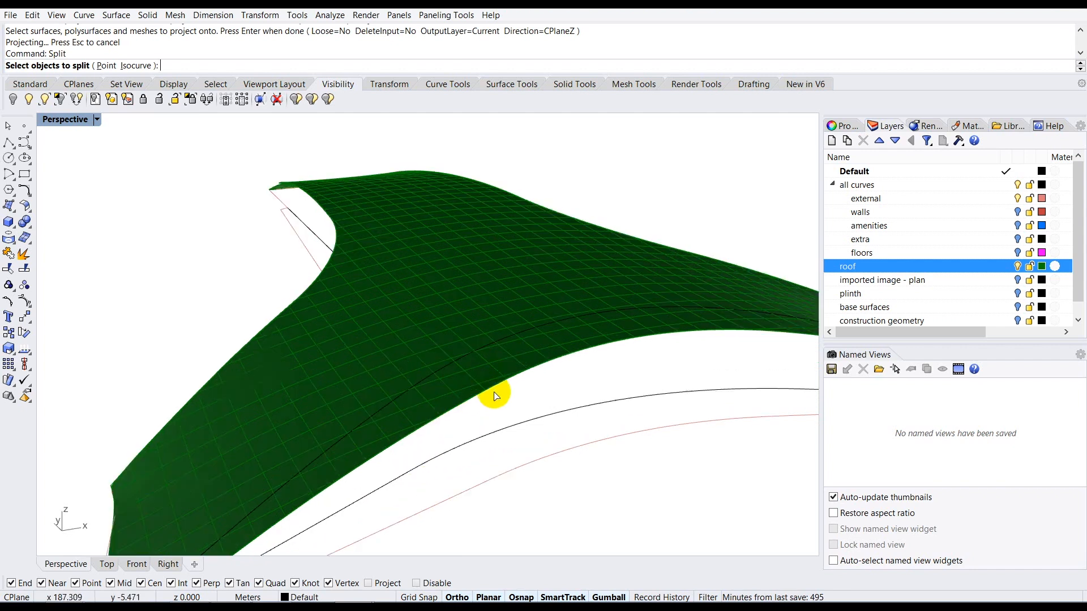
pyautogui.click(471, 267)
pyautogui.press('Return')
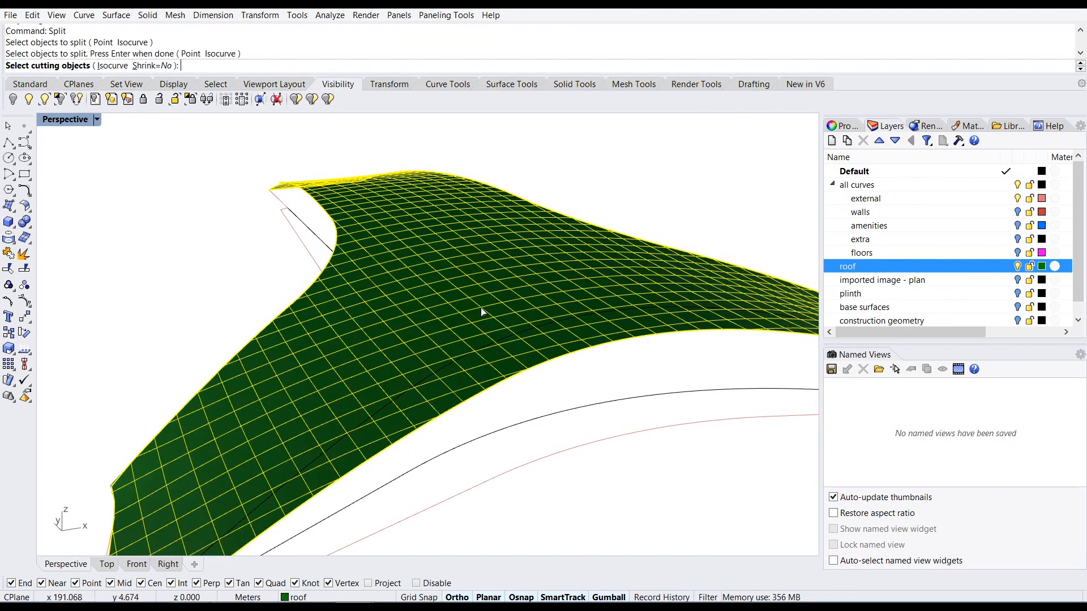
pyautogui.click(509, 338)
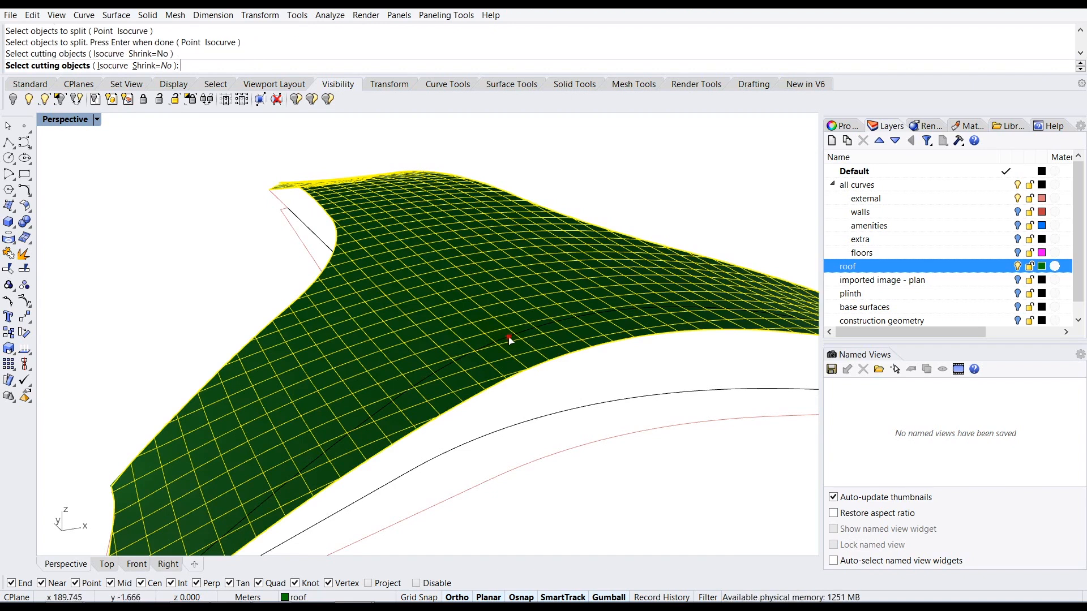
pyautogui.press('Return')
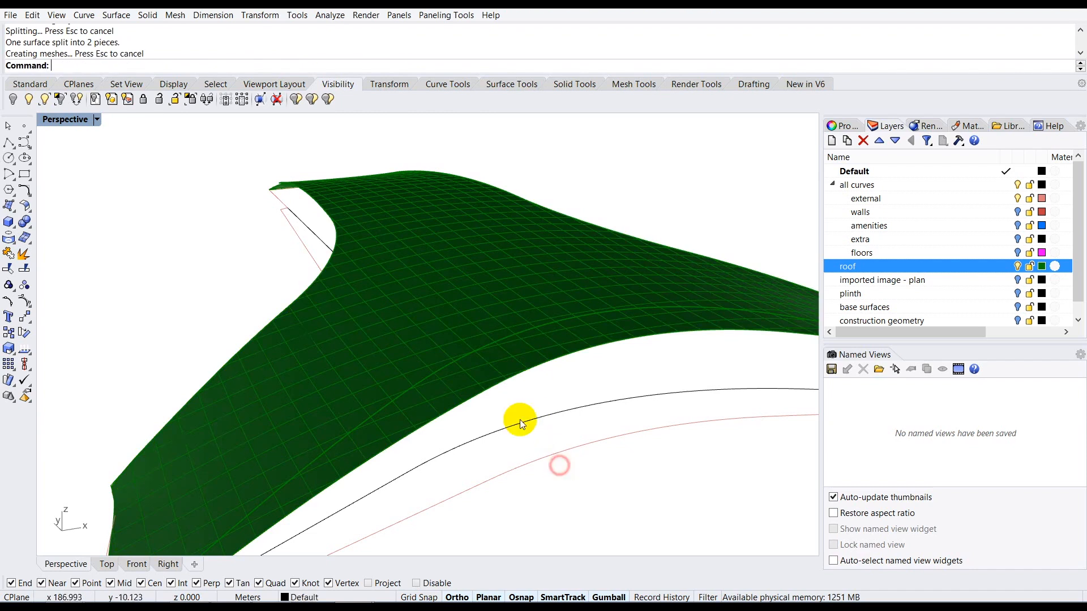
# Step: Check the split roof by selecting the narrow strip along its arched edge and inspecting where it ends
pyautogui.moveTo(454, 355); pyautogui.dragTo(426, 332, button='right')
pyautogui.scroll(3, 457, 369)
pyautogui.click(463, 368)
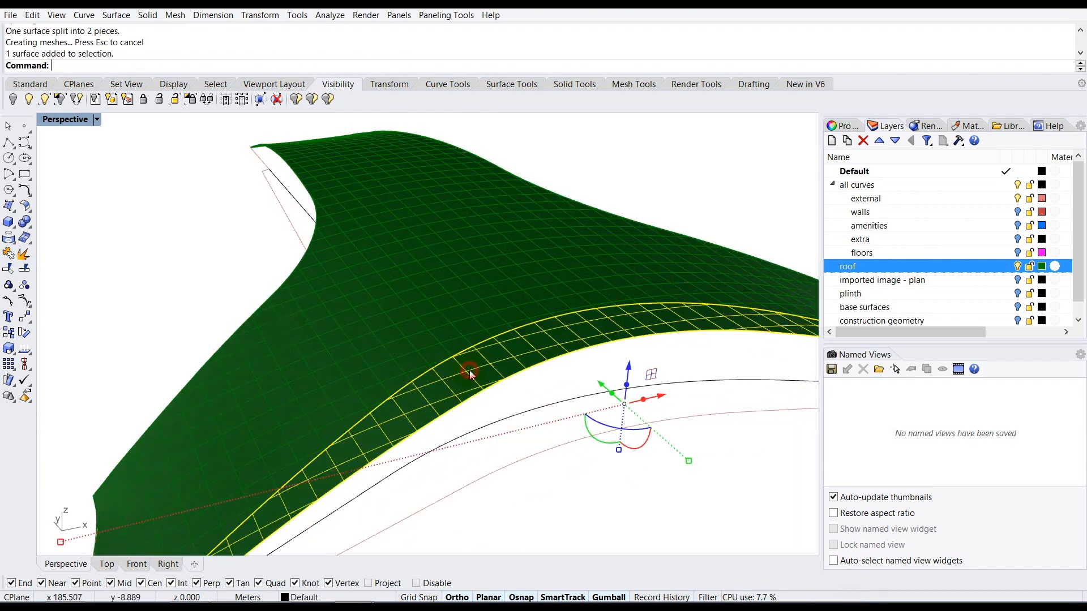
pyautogui.scroll(-5, 466, 370)
pyautogui.moveTo(469, 382); pyautogui.dragTo(510, 381, button='right')
pyautogui.click(561, 465)
pyautogui.scroll(3, 537, 374)
pyautogui.click(545, 378)
# Step: Undo the roof split and the projection of the wall curve
pyautogui.hotkey('ctrl', 'z')
pyautogui.hotkey('ctrl', 'z')
pyautogui.moveTo(473, 451); pyautogui.dragTo(317, 403, button='right')
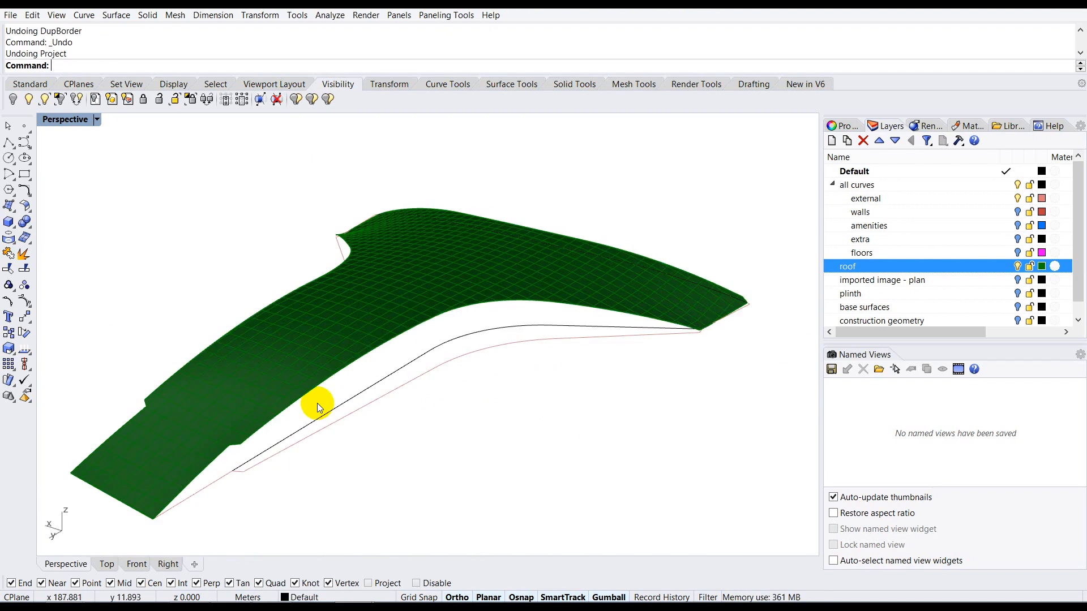
# Step: Hide the roof layer and view the end of the outer wall curve where it meets the external outline
pyautogui.moveTo(402, 368); pyautogui.dragTo(317, 363, button='right')
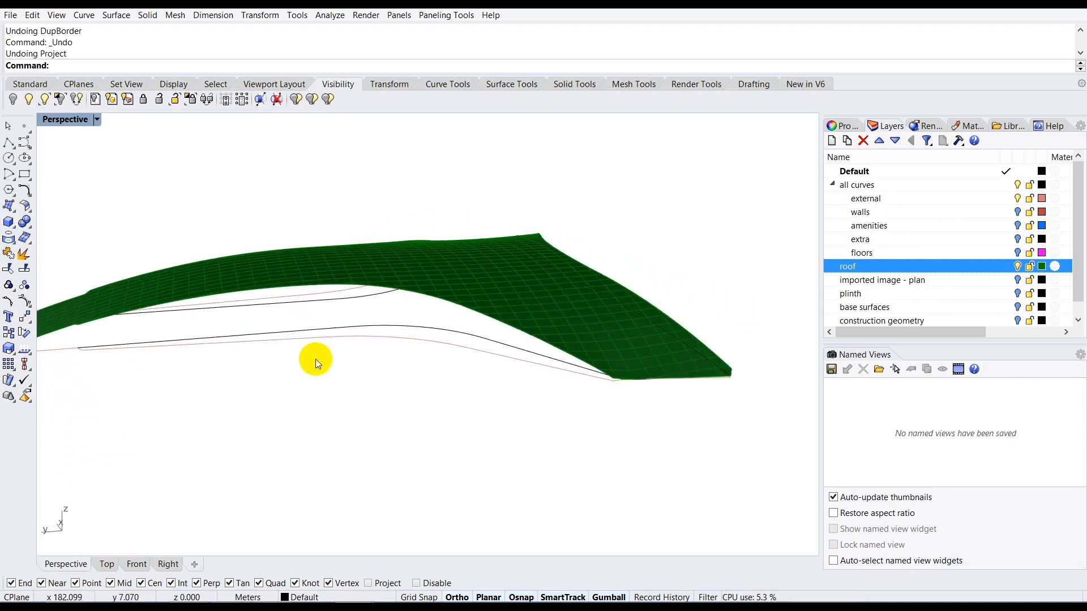
pyautogui.scroll(2, 600, 327)
pyautogui.click(1000, 265)
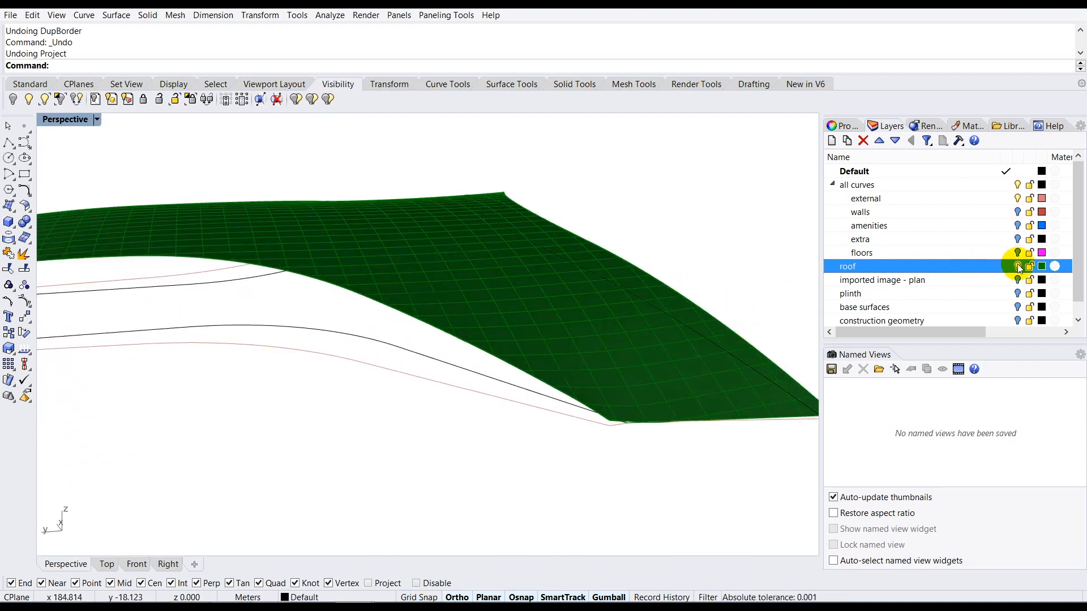
pyautogui.click(1017, 265)
pyautogui.moveTo(570, 412); pyautogui.dragTo(594, 415, button='right')
pyautogui.scroll(4, 595, 419)
pyautogui.scroll(-3, 351, 378)
pyautogui.scroll(2, 525, 399)
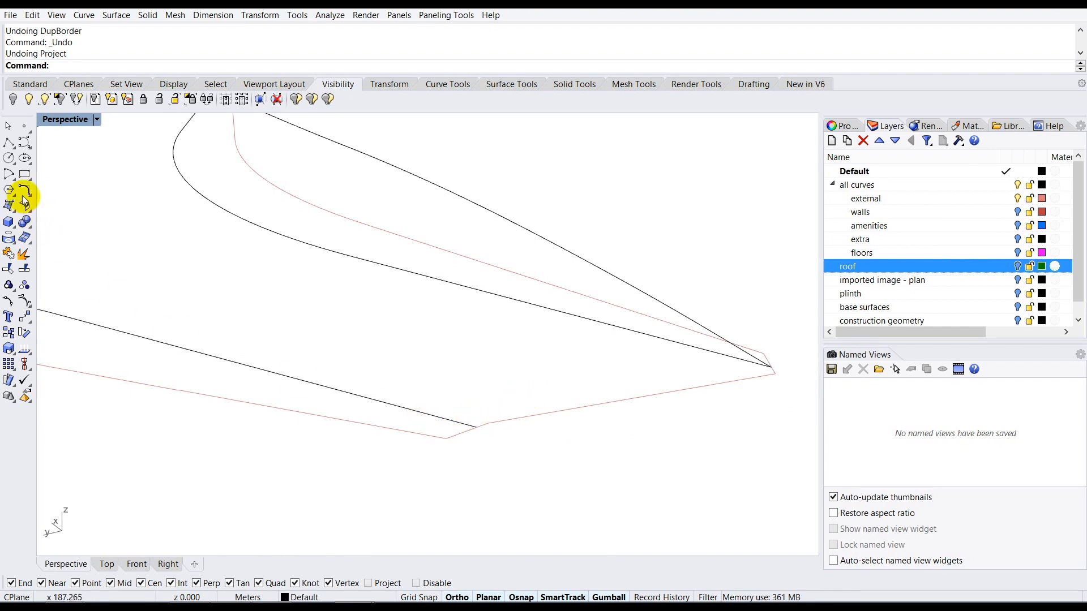
# Step: Draw a polyline from the outer wall curve's end, tangent to it, extending past the external outline
pyautogui.click(9, 144)
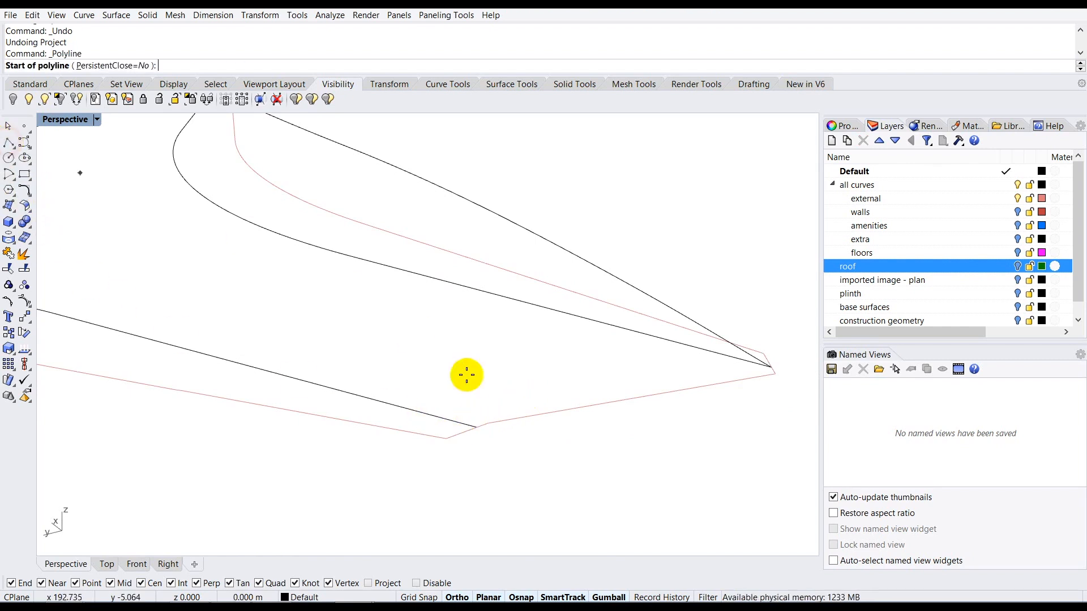
pyautogui.scroll(5, 497, 451)
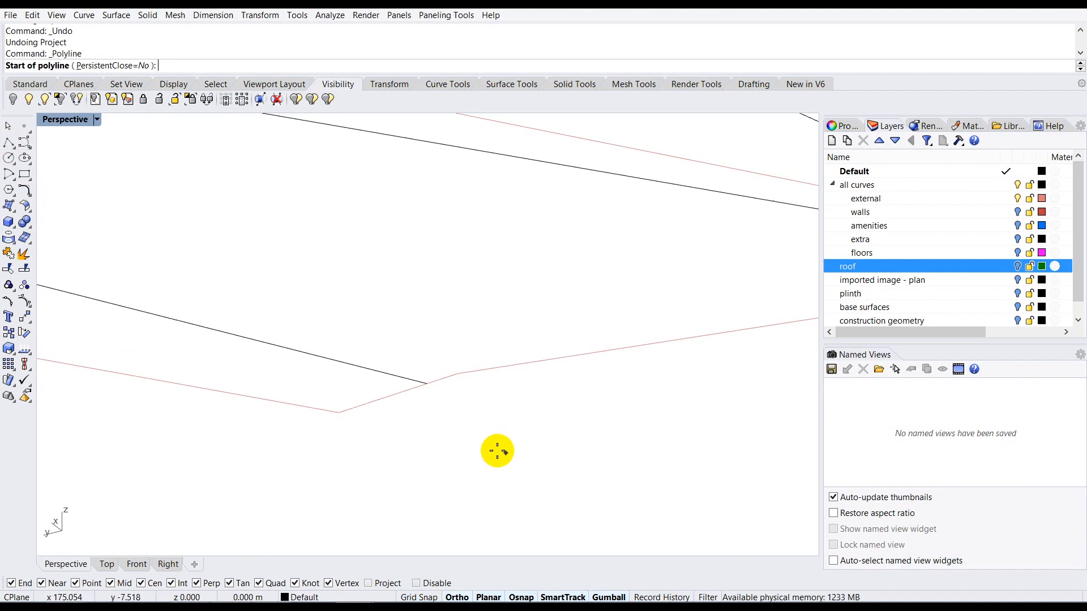
pyautogui.click(428, 385)
pyautogui.scroll(-3, 428, 384)
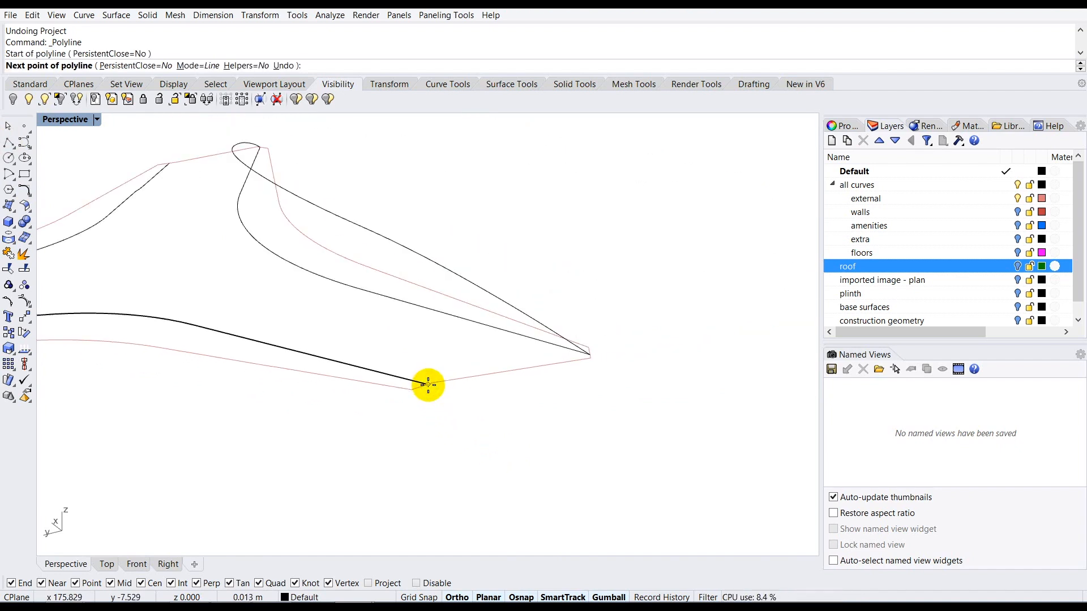
pyautogui.scroll(5, 478, 403)
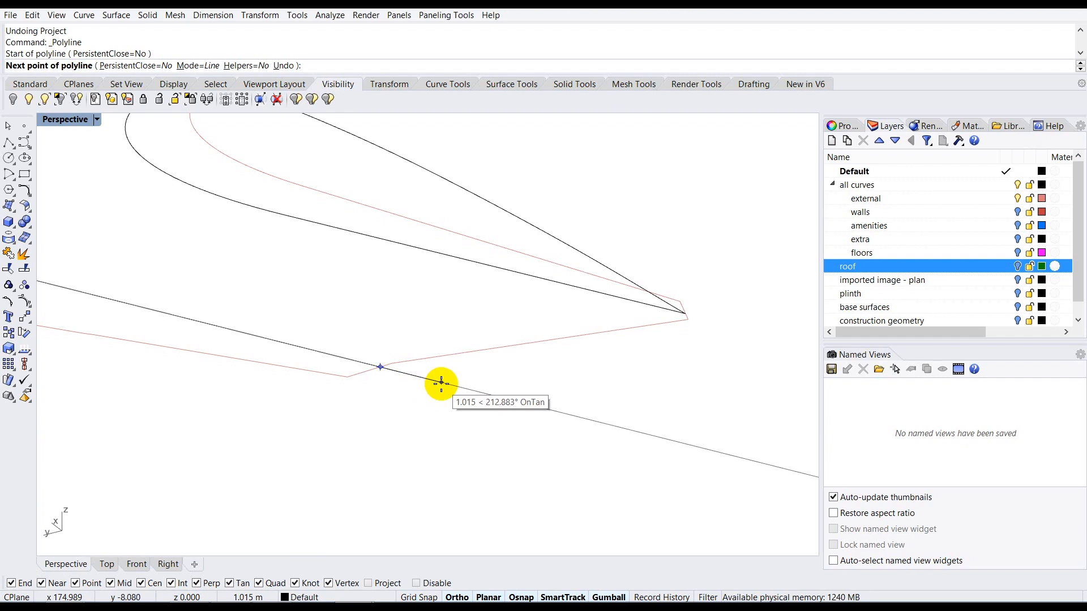
pyautogui.click(604, 424)
pyautogui.press('Return')
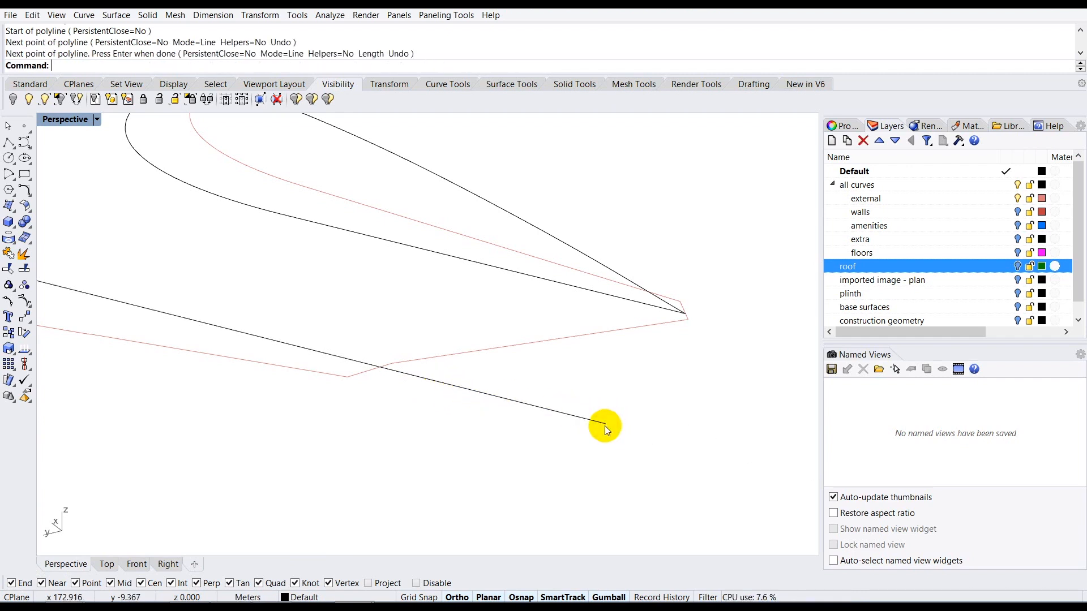
# Step: Join the tangent extension line with the outer wall curve, then clear the selection
pyautogui.click(573, 416)
pyautogui.click(360, 363)
pyautogui.scroll(-3, 493, 423)
pyautogui.moveTo(494, 423); pyautogui.dragTo(369, 443, button='right')
pyautogui.scroll(2, 369, 446)
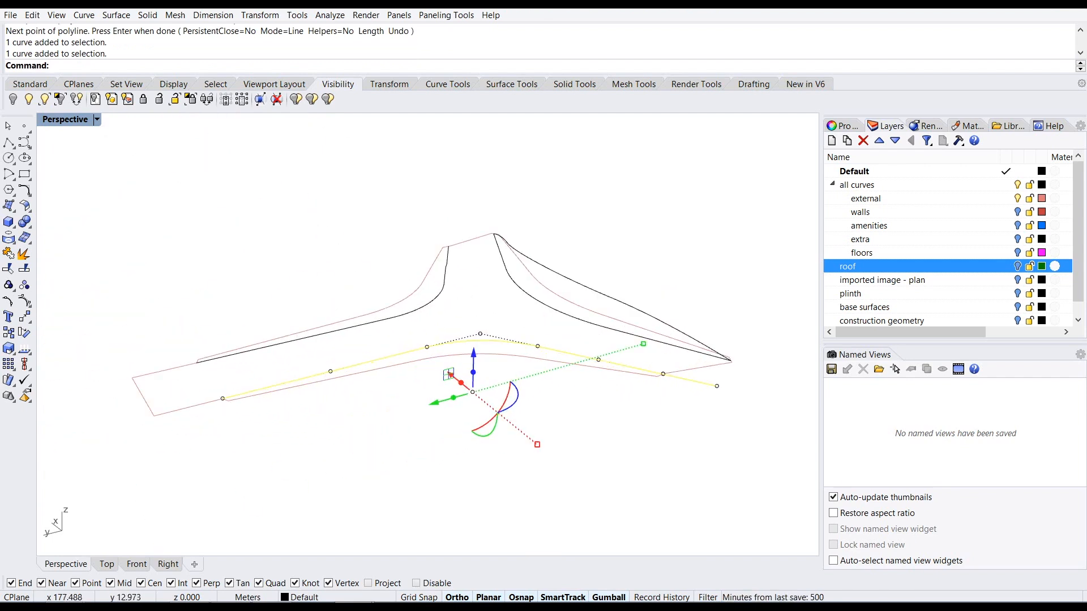
pyautogui.write('Join')
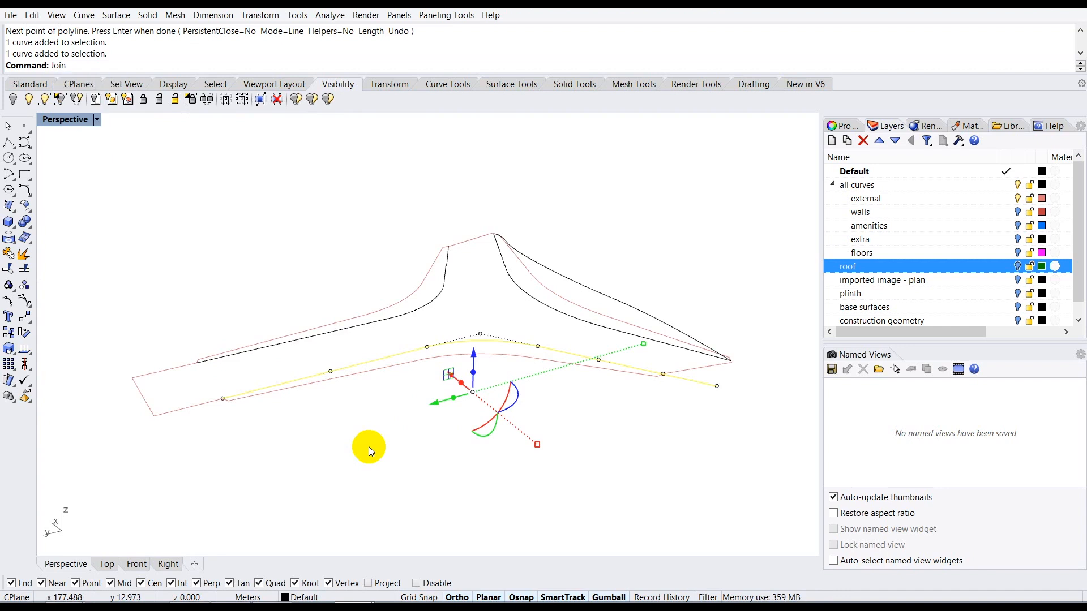
pyautogui.press('Return')
pyautogui.press('Escape')
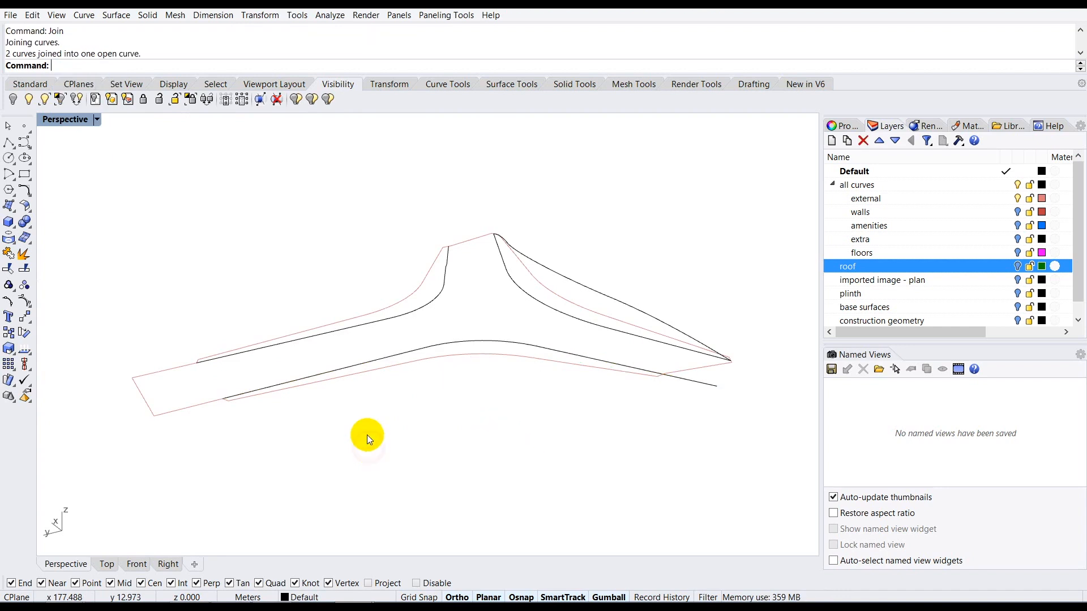
# Step: Show the roof layer and project the extended outer wall curve onto the roof surface in the CPlane Z direction
pyautogui.moveTo(367, 435); pyautogui.dragTo(381, 408, button='right')
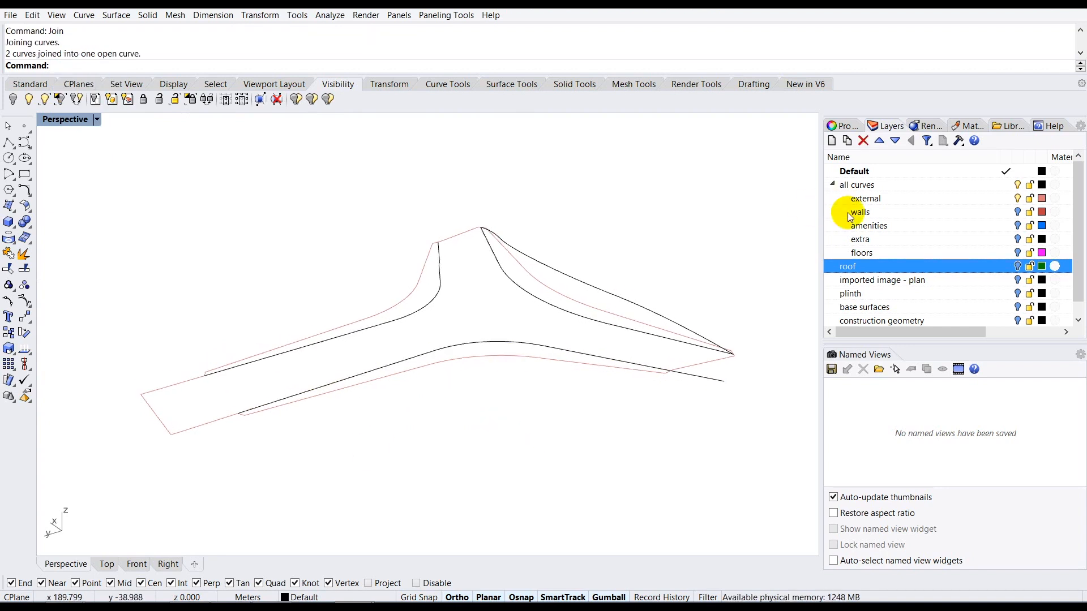
pyautogui.click(1017, 266)
pyautogui.click(427, 341)
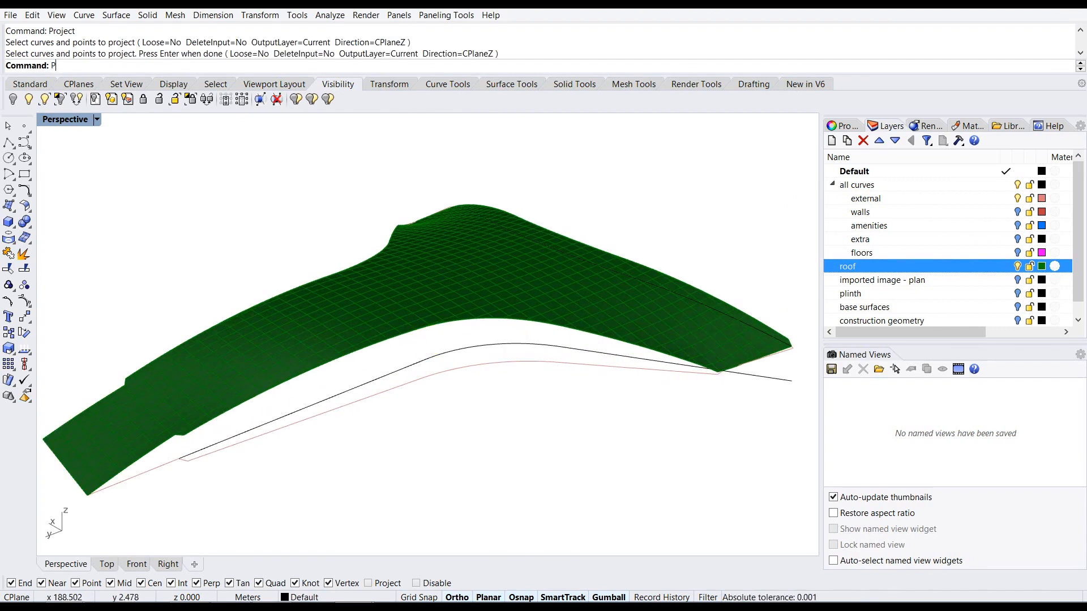
pyautogui.press('Return')
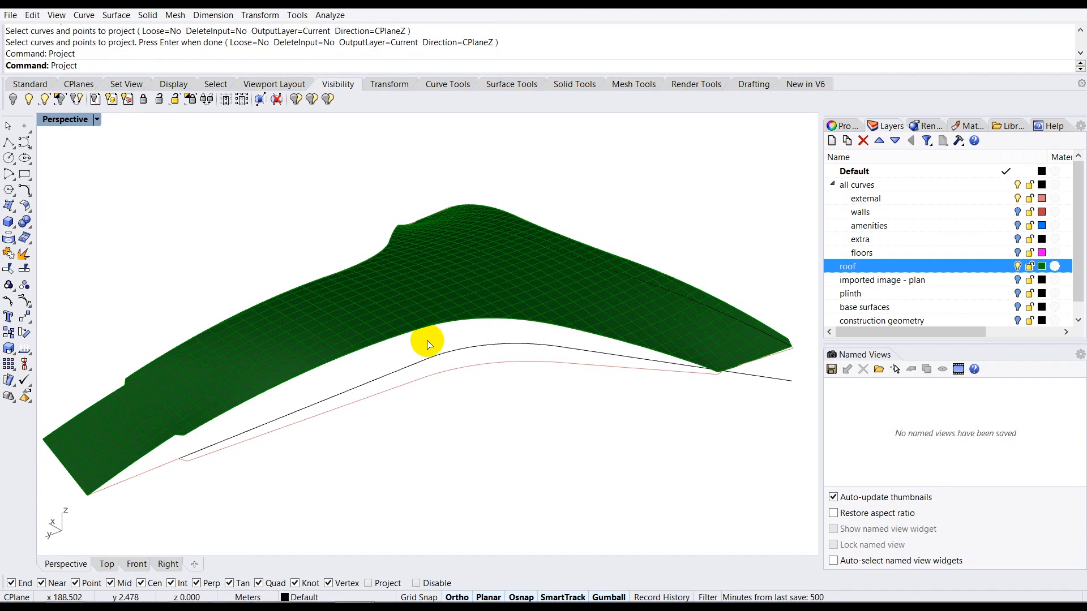
pyautogui.click(434, 357)
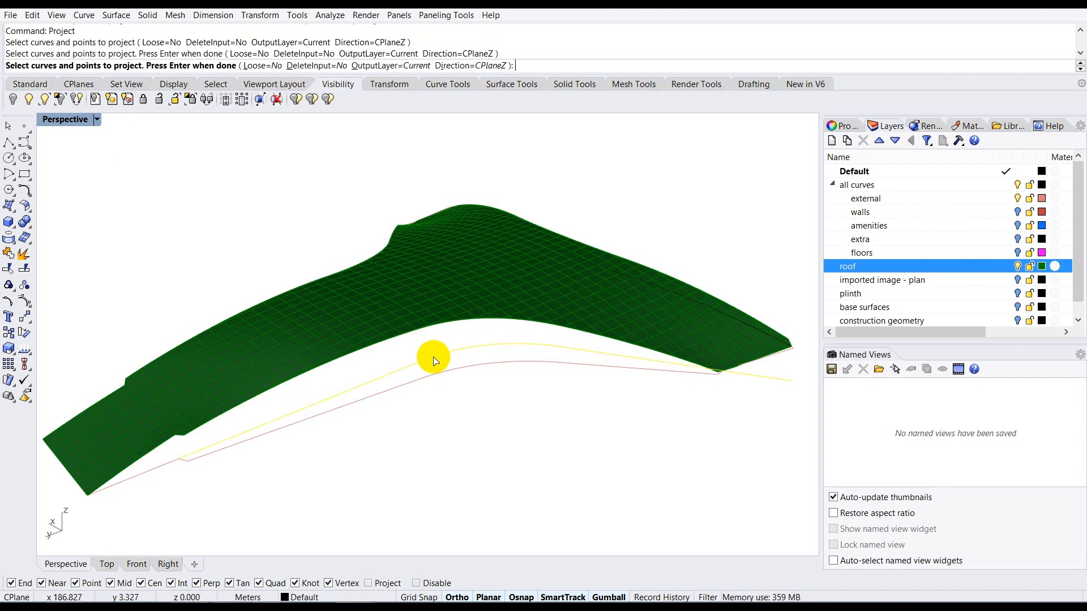
pyautogui.rightClick(434, 356)
pyautogui.moveTo(420, 360); pyautogui.dragTo(397, 324, button='right')
pyautogui.click(403, 317)
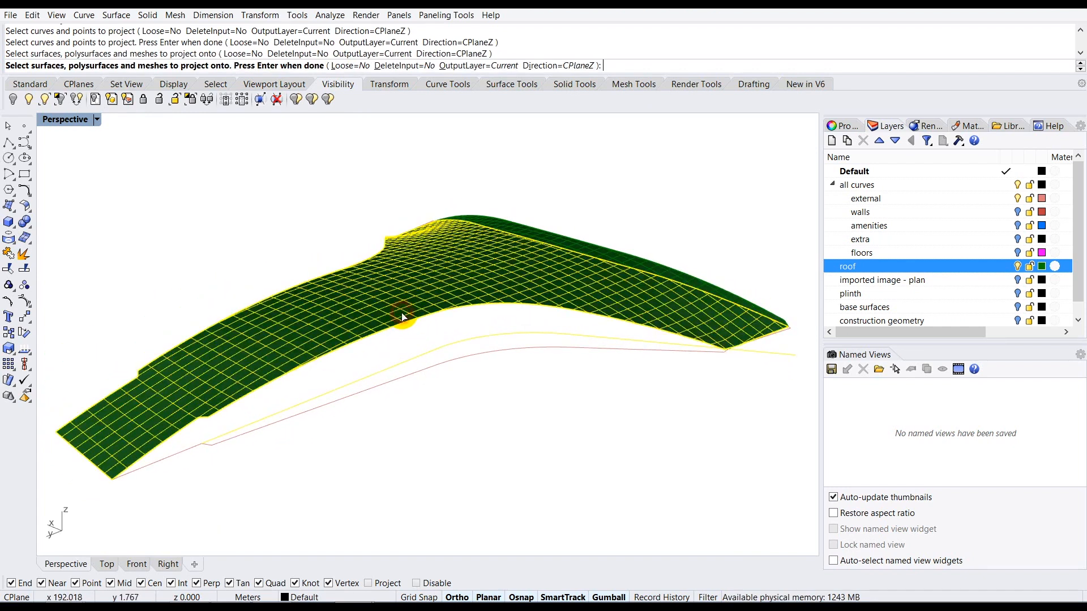
pyautogui.rightClick(401, 314)
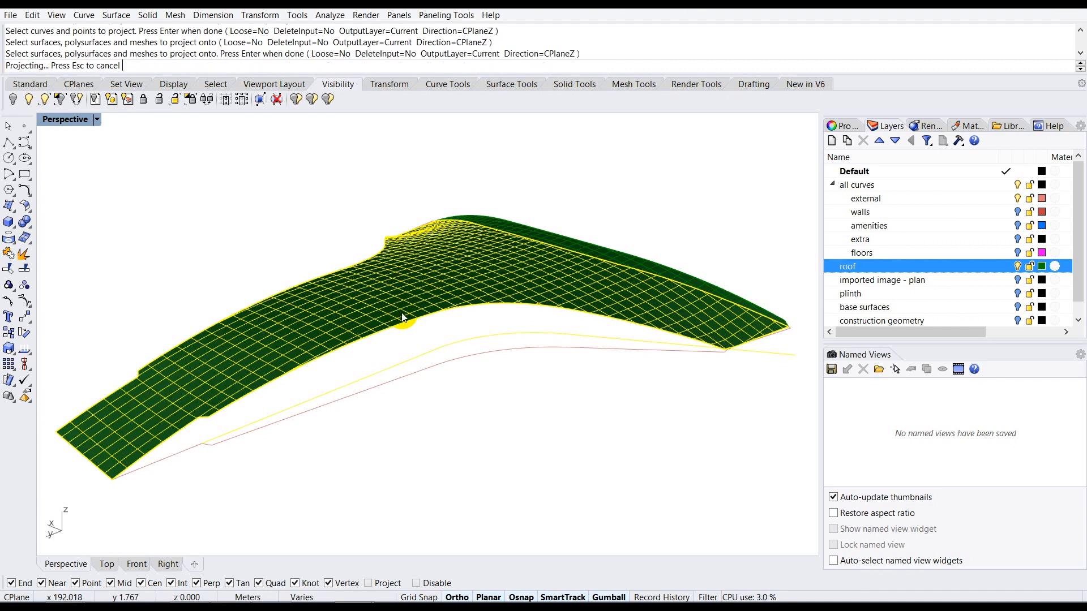
pyautogui.moveTo(613, 337); pyautogui.dragTo(590, 375, button='right')
pyautogui.click(589, 366)
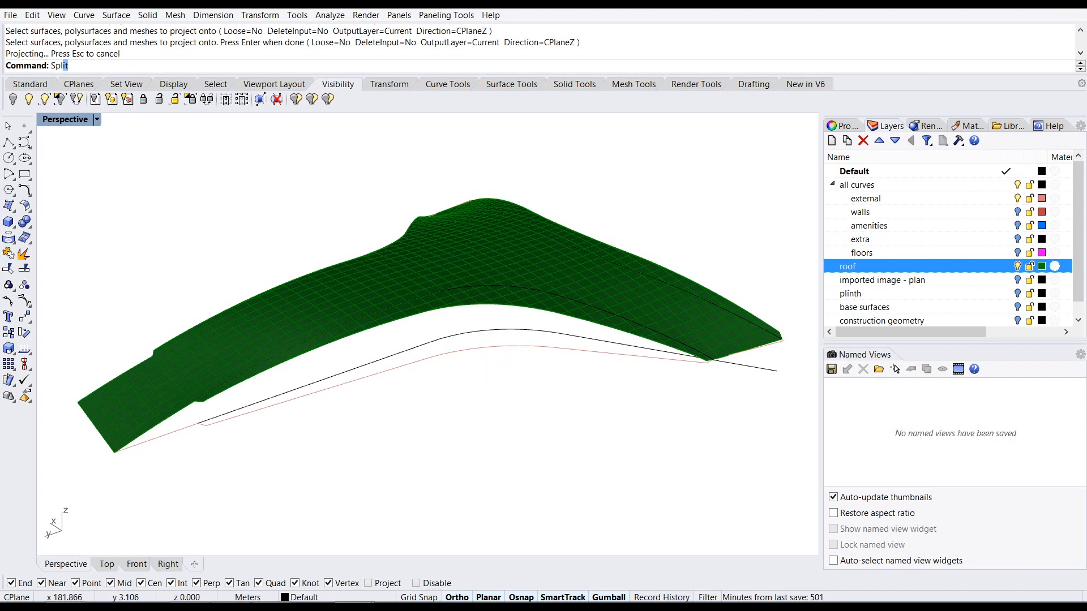
# Step: Split the main roof surface using the outer wall curve projected onto it as the cutting object
pyautogui.press('Return')
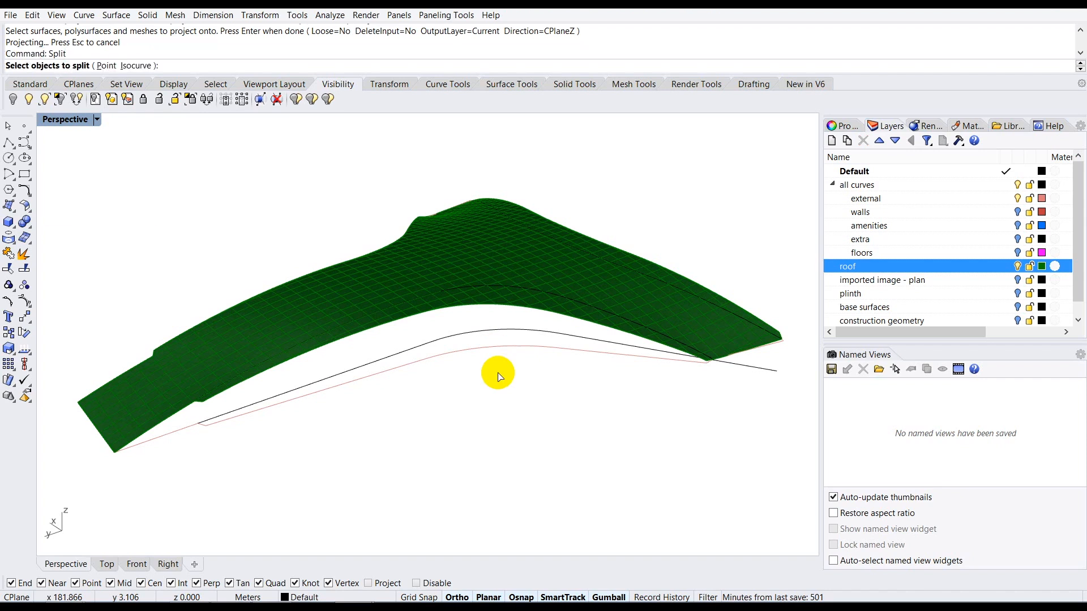
pyautogui.scroll(2, 514, 305)
pyautogui.click(514, 304)
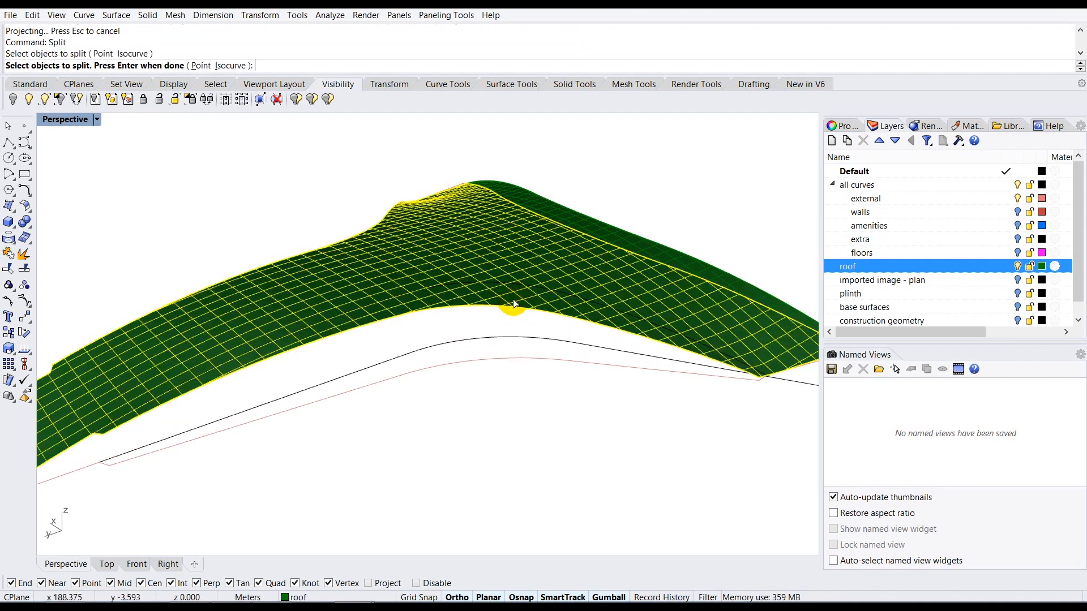
pyautogui.press('Return')
pyautogui.scroll(3, 514, 282)
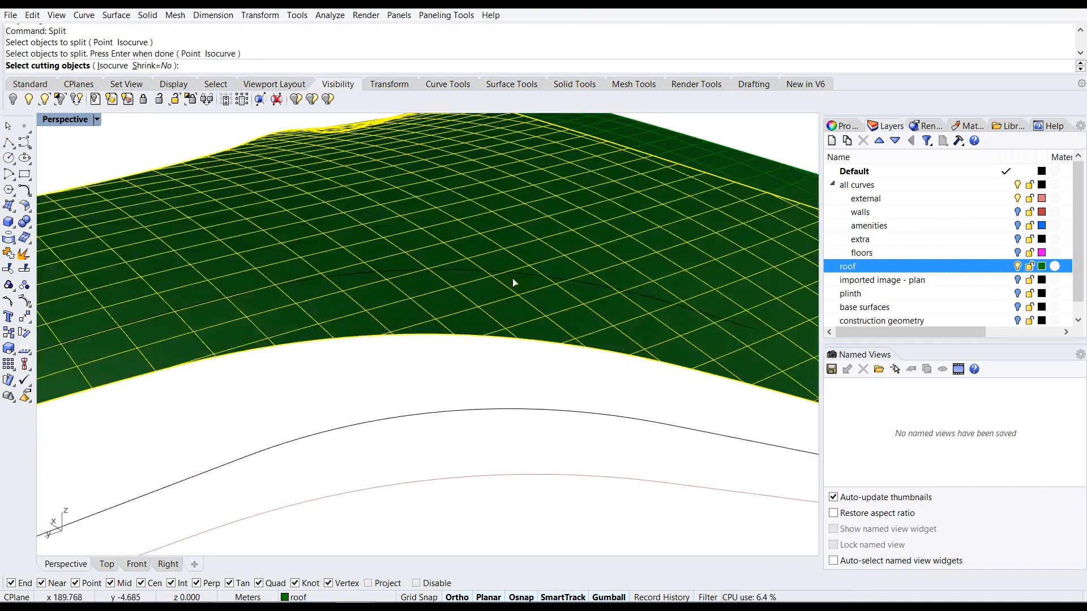
pyautogui.click(520, 275)
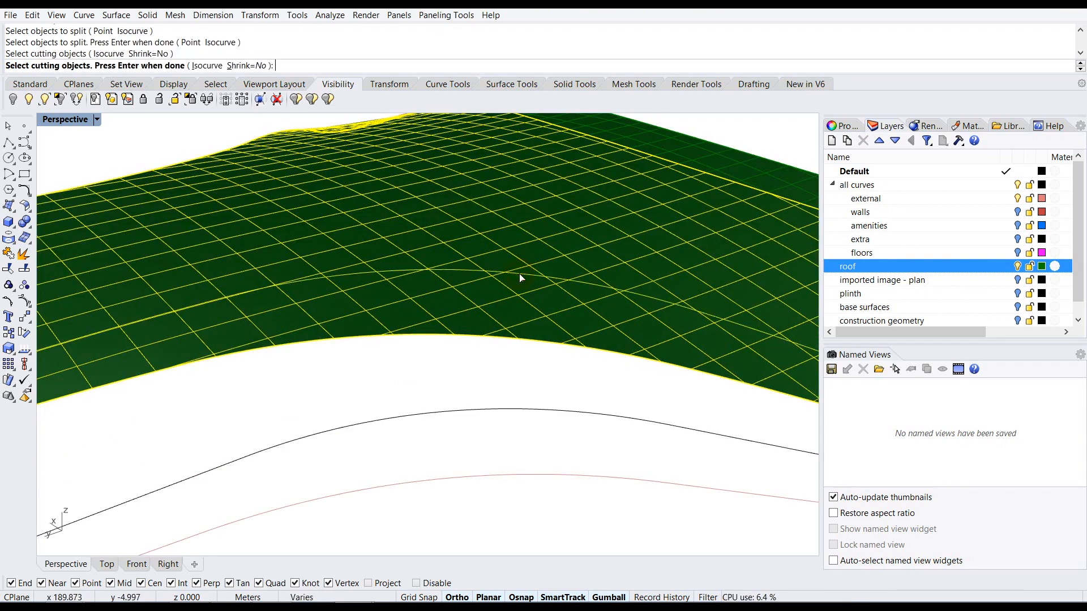
pyautogui.scroll(-5, 493, 296)
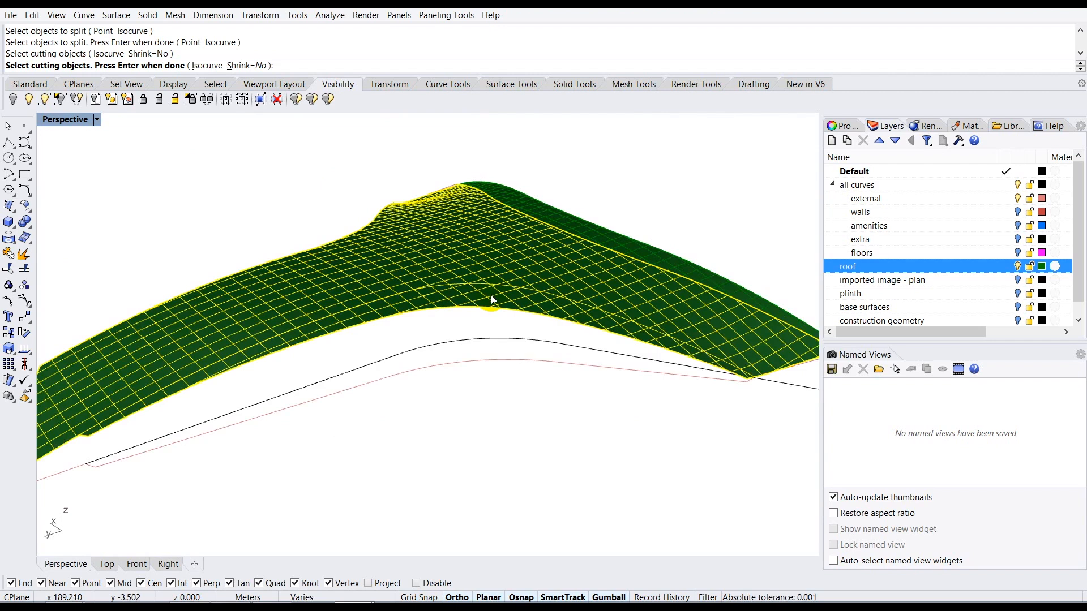
pyautogui.press('Return')
# Step: Select the roof pieces in turn to check the strips separated along the projected wall curves, then clear the selection
pyautogui.click(501, 381)
pyautogui.click(517, 310)
pyautogui.moveTo(517, 311); pyautogui.dragTo(467, 354, button='right')
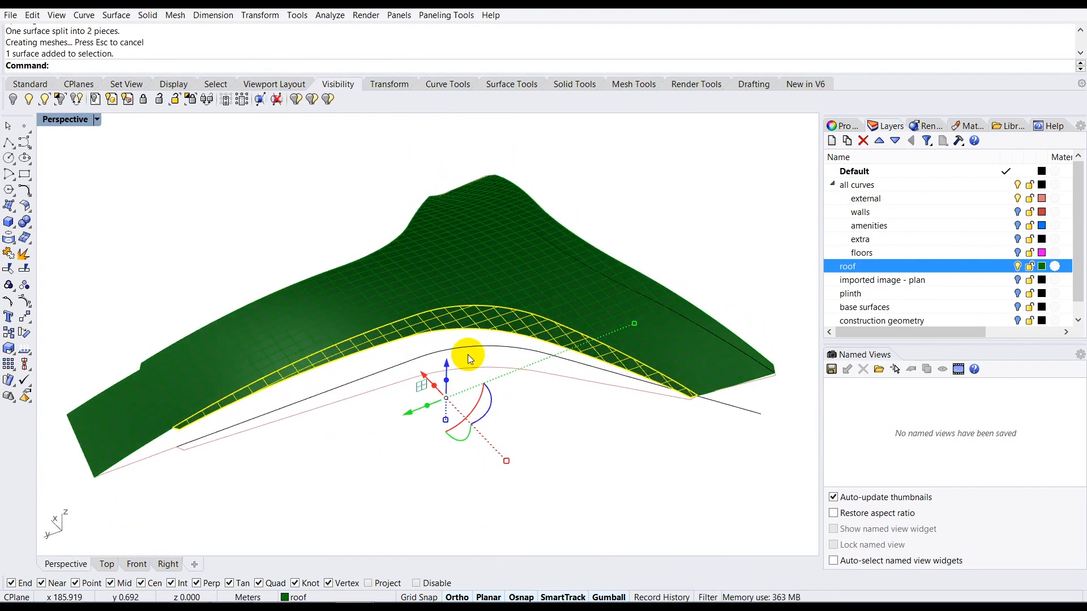
pyautogui.moveTo(503, 320); pyautogui.dragTo(386, 337, button='right')
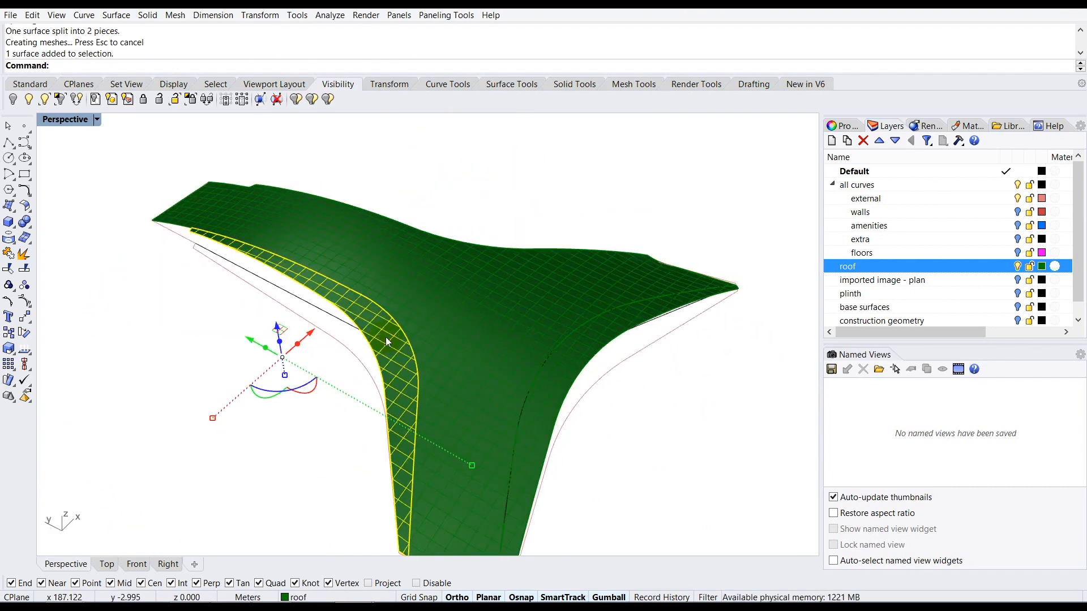
pyautogui.click(446, 318)
pyautogui.click(400, 343)
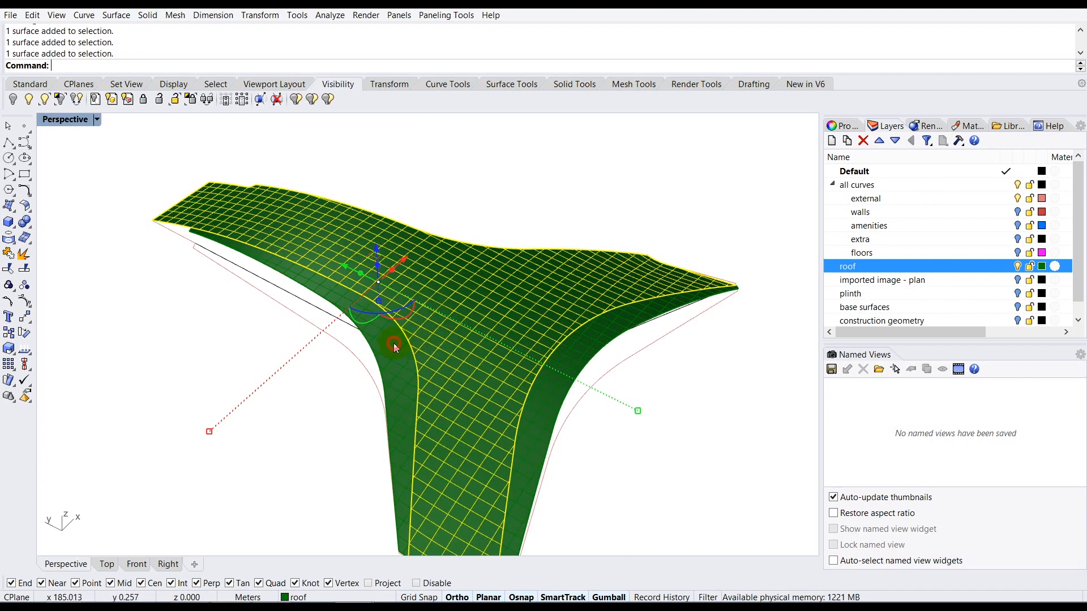
pyautogui.click(549, 378)
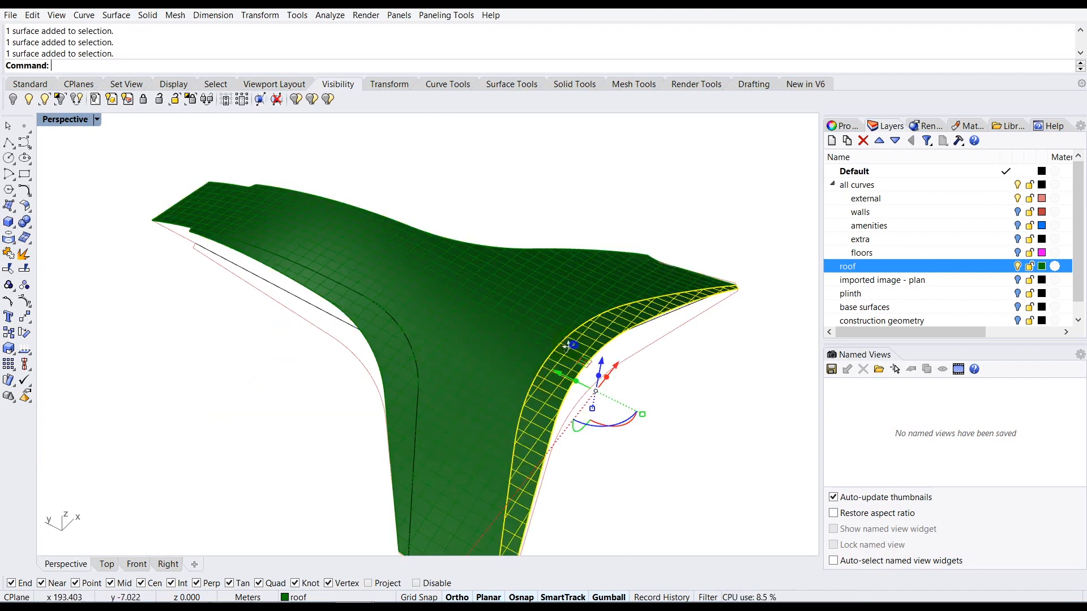
pyautogui.moveTo(560, 389); pyautogui.dragTo(531, 374, button='right')
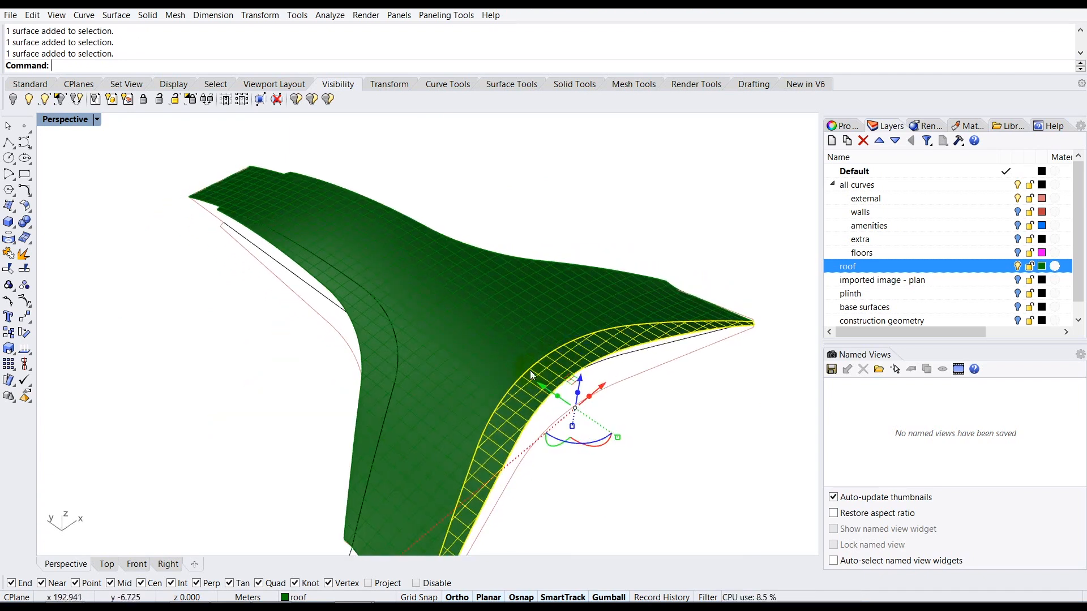
pyautogui.click(381, 355)
pyautogui.moveTo(375, 334); pyautogui.dragTo(426, 361, button='right')
pyautogui.click(422, 396)
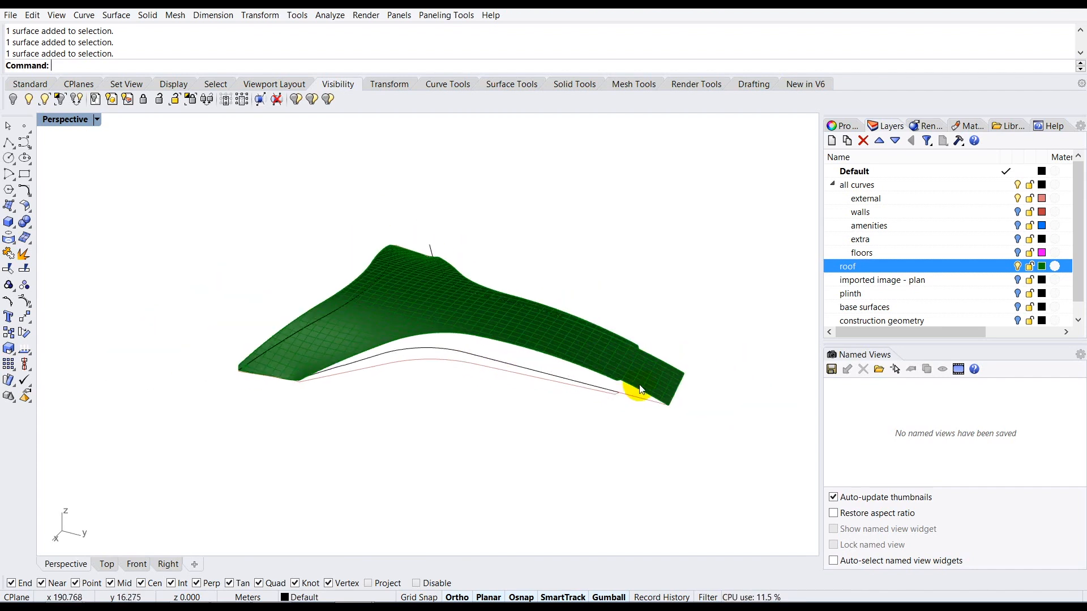
# Step: Hide the roof layer and draw a tangent polyline about 5.5 m long from the remaining outer wall curve's end, past the external outline
pyautogui.scroll(5, 623, 396)
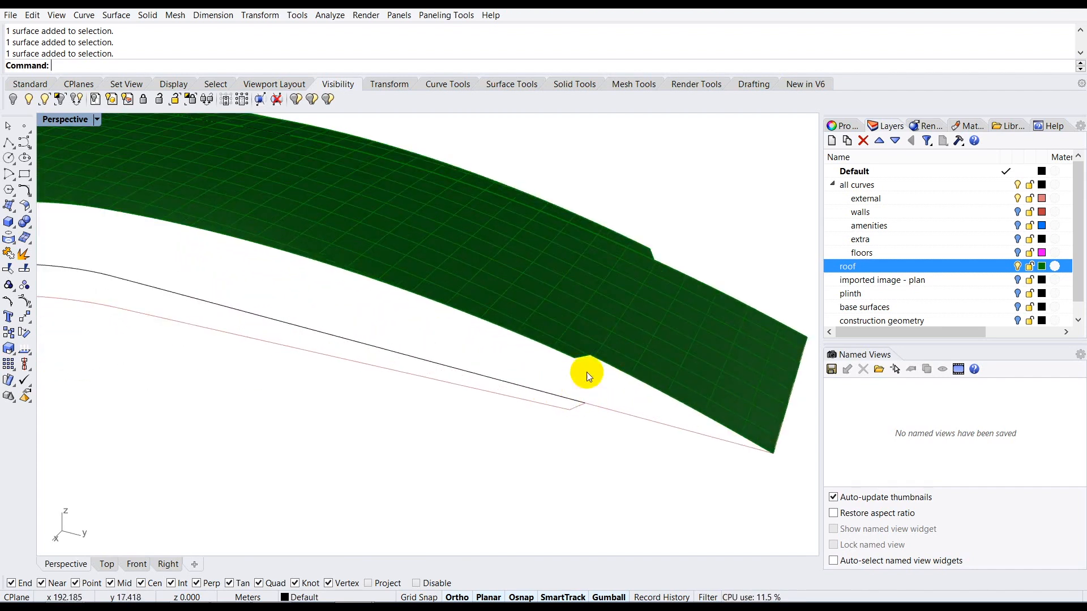
pyautogui.click(1017, 265)
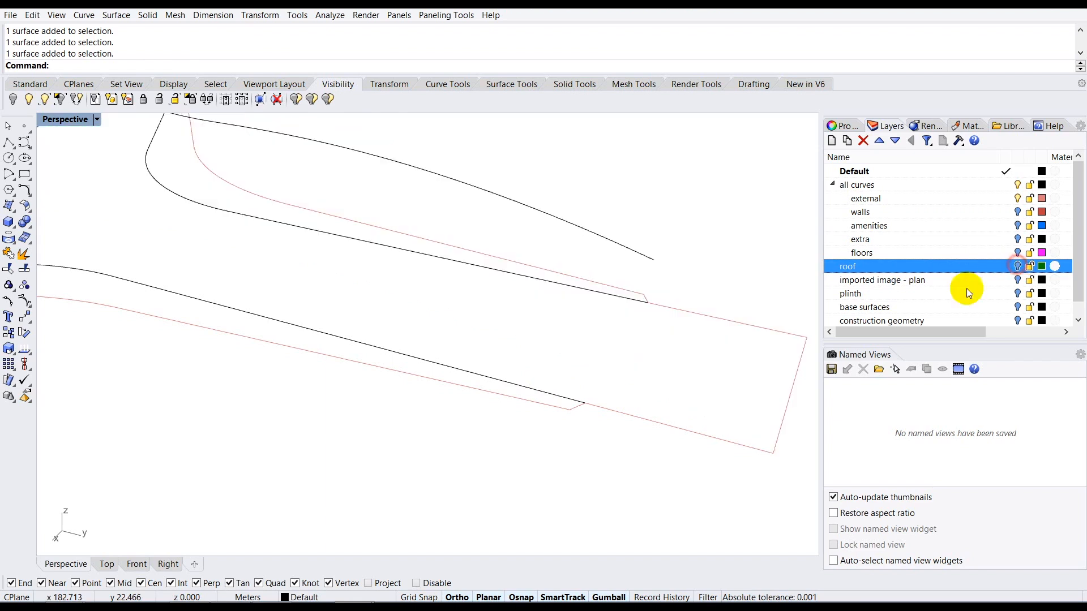
pyautogui.moveTo(492, 362); pyautogui.dragTo(543, 393, button='right')
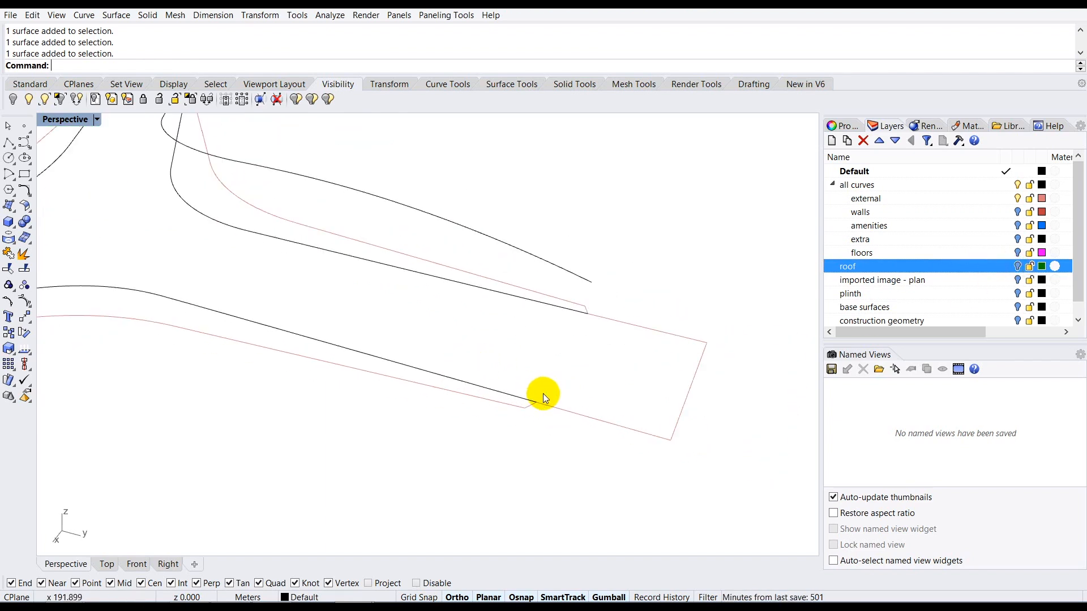
pyautogui.click(9, 143)
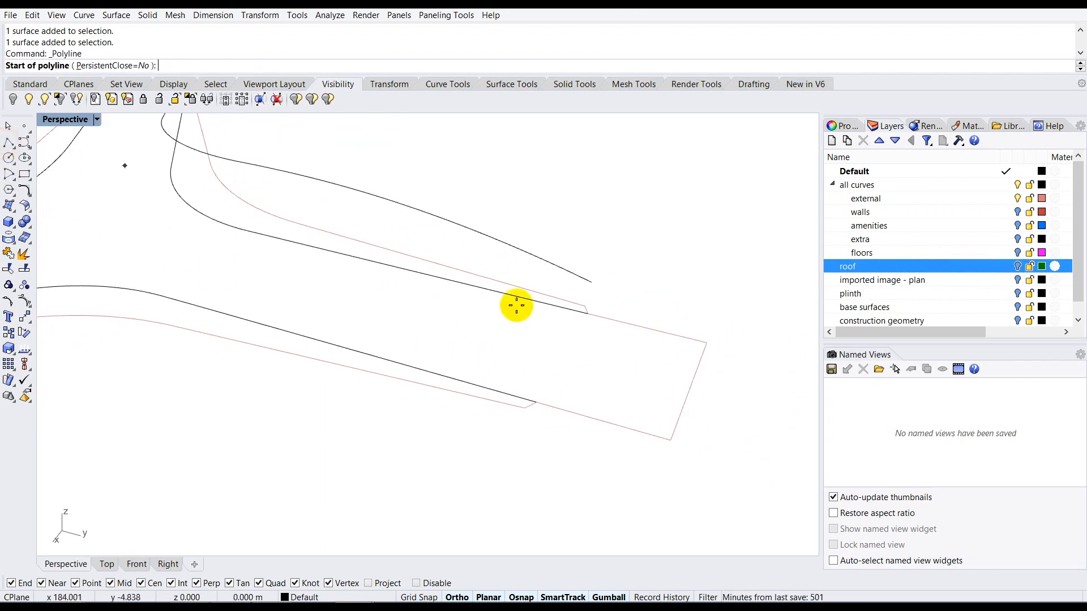
pyautogui.click(536, 402)
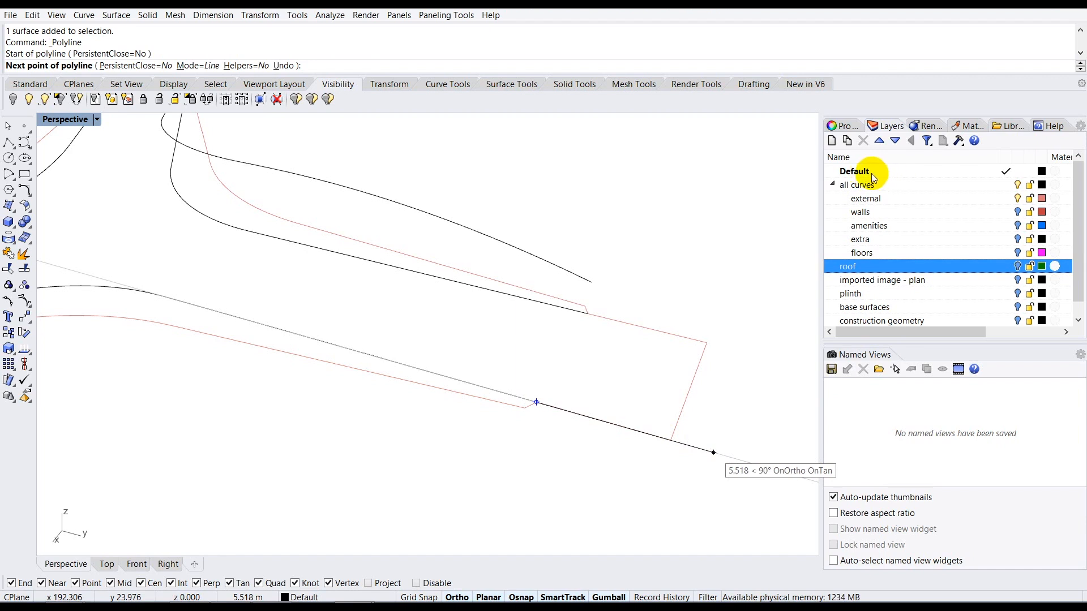
pyautogui.click(710, 451)
pyautogui.press('Return')
# Step: Draw a tangent polyline about 1.25 m long from the same wall curve's opposite end, extending past the external outline
pyautogui.scroll(-10, 715, 446)
pyautogui.scroll(4, 402, 433)
pyautogui.scroll(5, 397, 435)
pyautogui.press('Return')
pyautogui.click(446, 394)
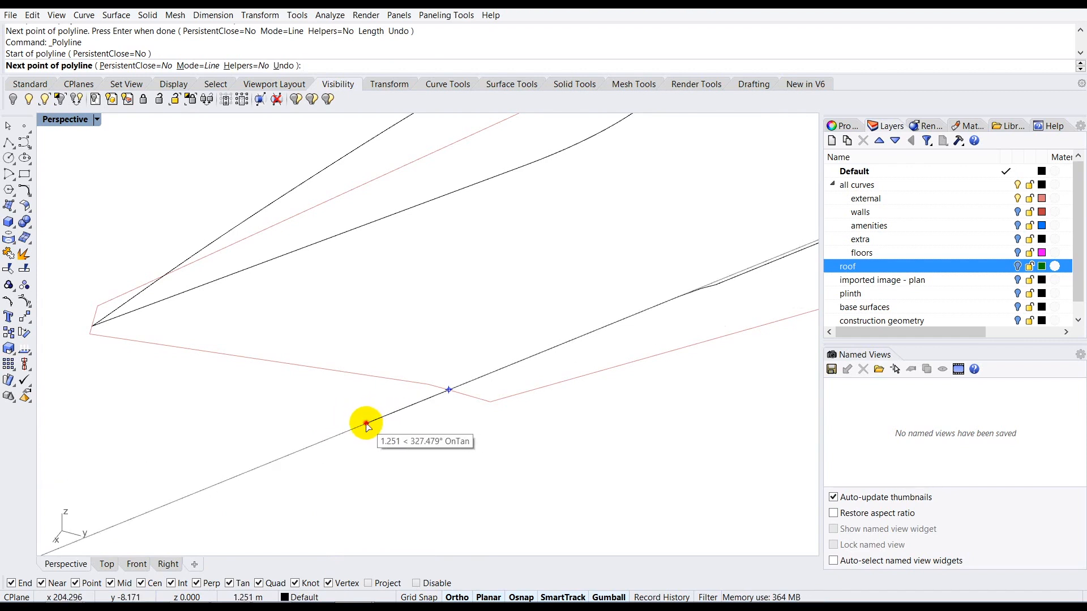
pyautogui.click(367, 425)
pyautogui.press('Return')
# Step: Join both tangent extension lines with the outer wall curve between them into one curve, then clear the selection
pyautogui.click(387, 418)
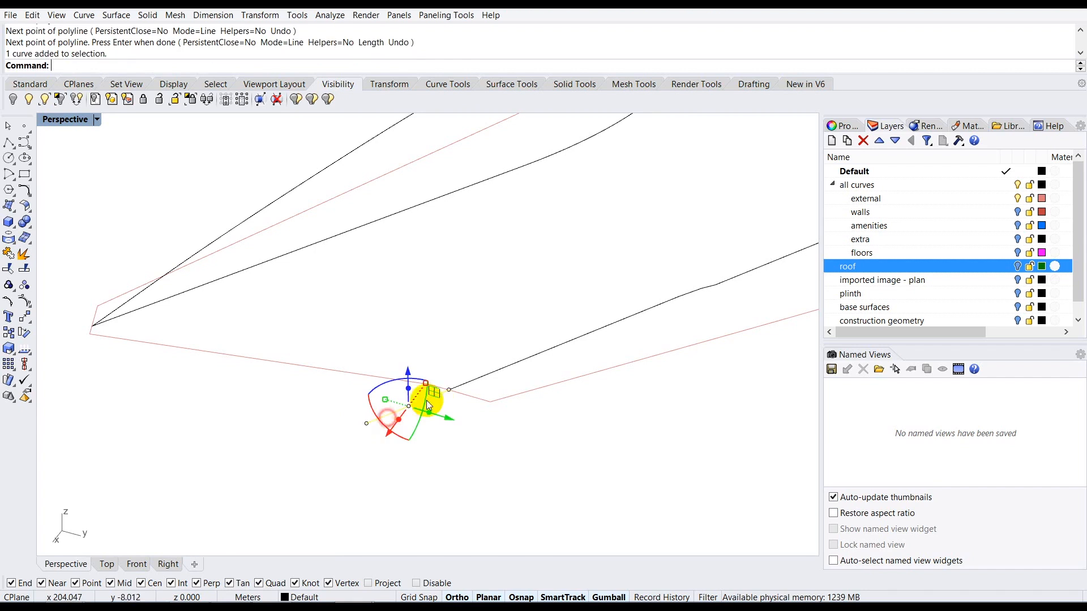
pyautogui.keyDown('shift'); pyautogui.click(485, 376); pyautogui.keyUp('shift')
pyautogui.scroll(-5, 274, 429)
pyautogui.keyDown('shift'); pyautogui.click(680, 446); pyautogui.keyUp('shift')
pyautogui.scroll(4, 679, 456)
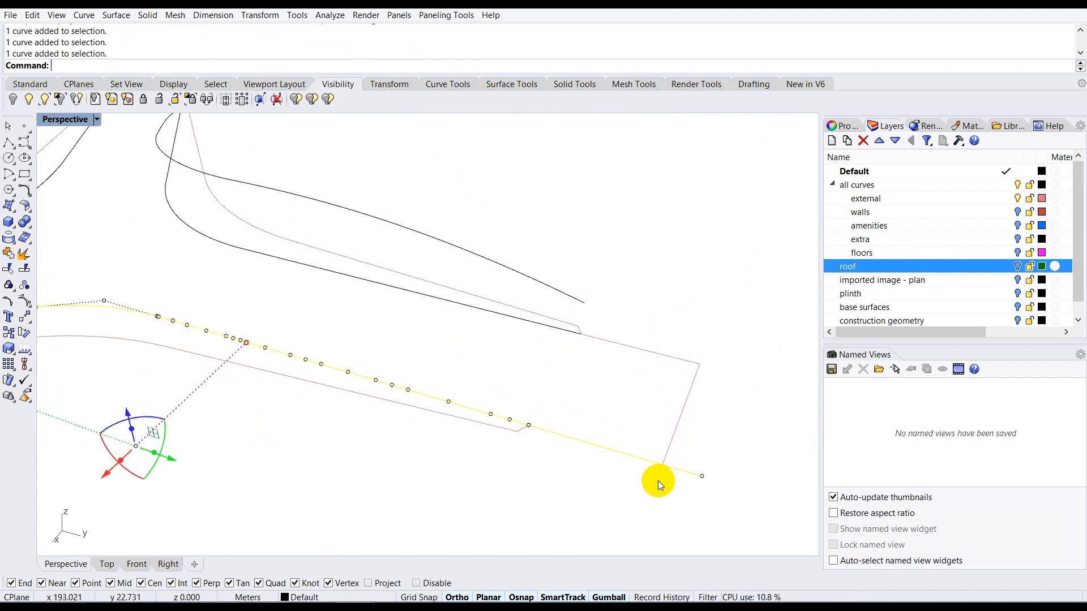
pyautogui.write('j')
pyautogui.press('Return')
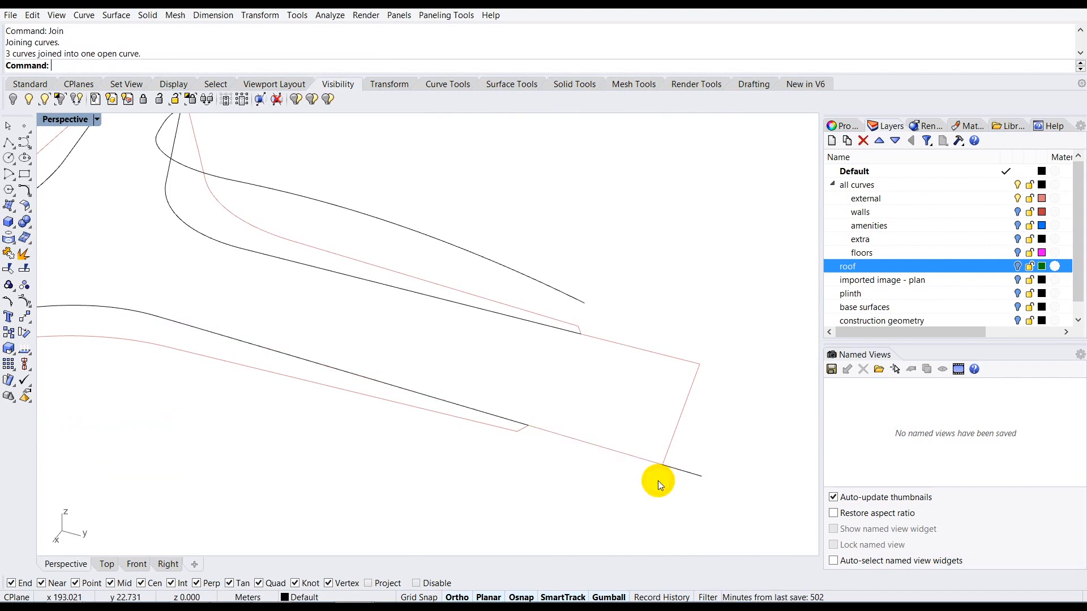
pyautogui.scroll(-6, 658, 480)
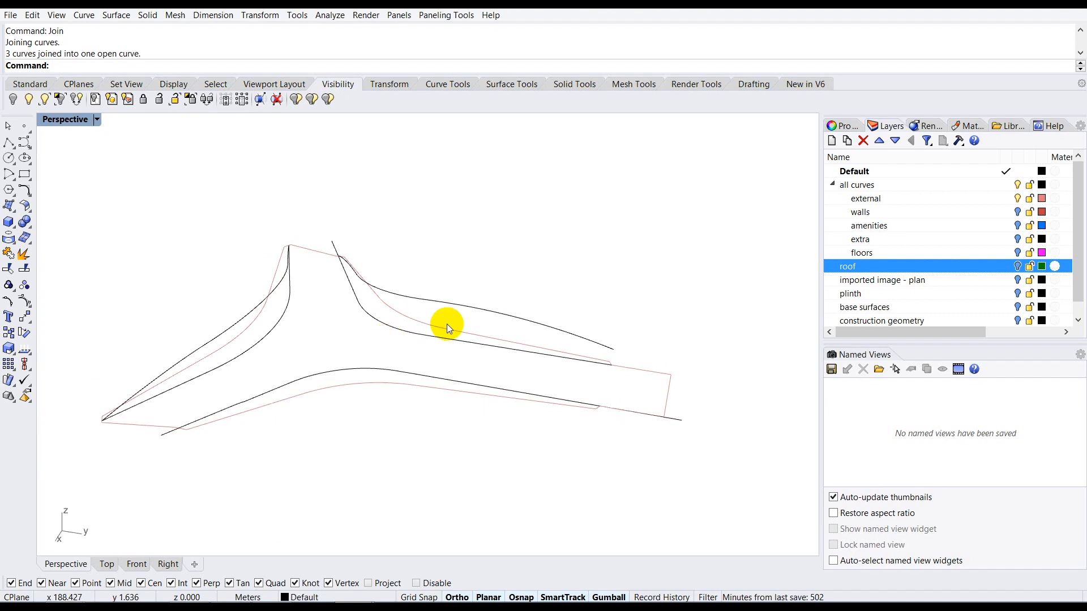
# Step: Show the roof layer again and view the roof edge above the joined outer wall curve
pyautogui.click(1018, 266)
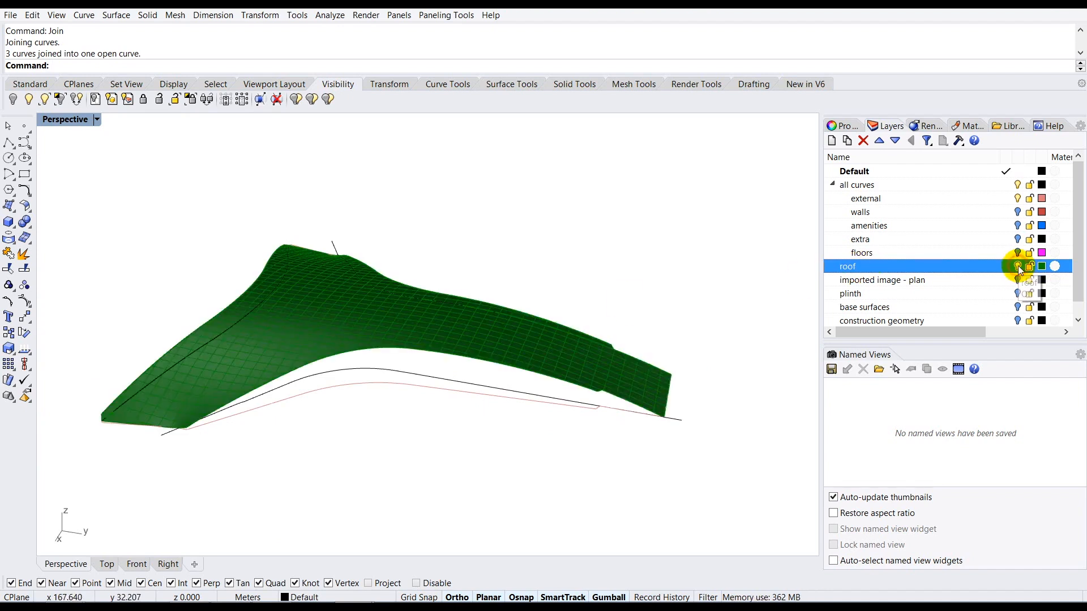
pyautogui.scroll(5, 600, 402)
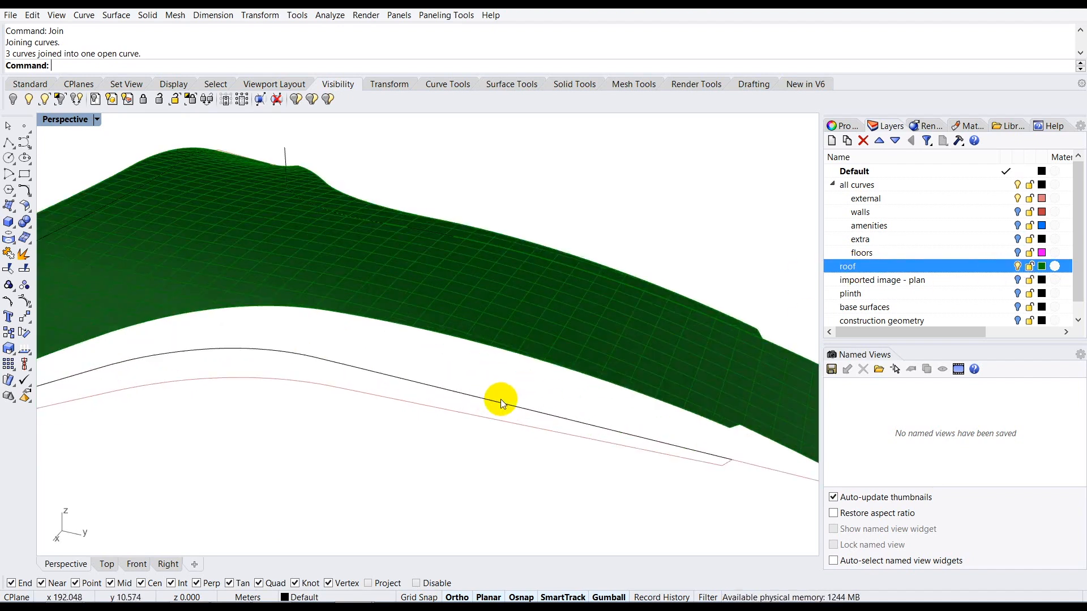
pyautogui.moveTo(446, 289); pyautogui.dragTo(442, 311, button='right')
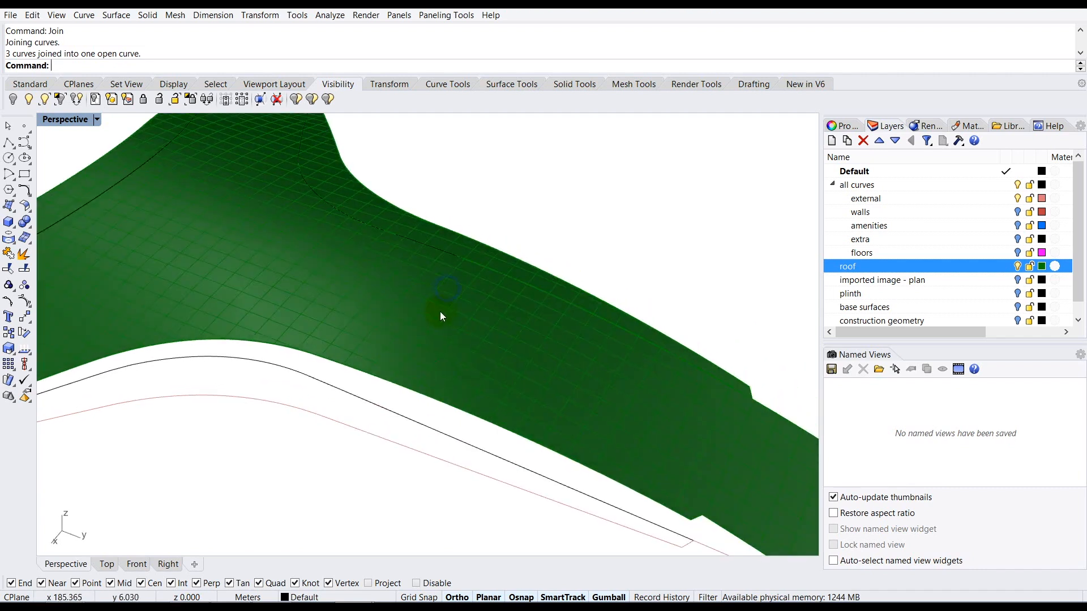
pyautogui.scroll(-2, 442, 311)
pyautogui.moveTo(256, 264); pyautogui.dragTo(264, 227, button='right')
pyautogui.scroll(2, 284, 313)
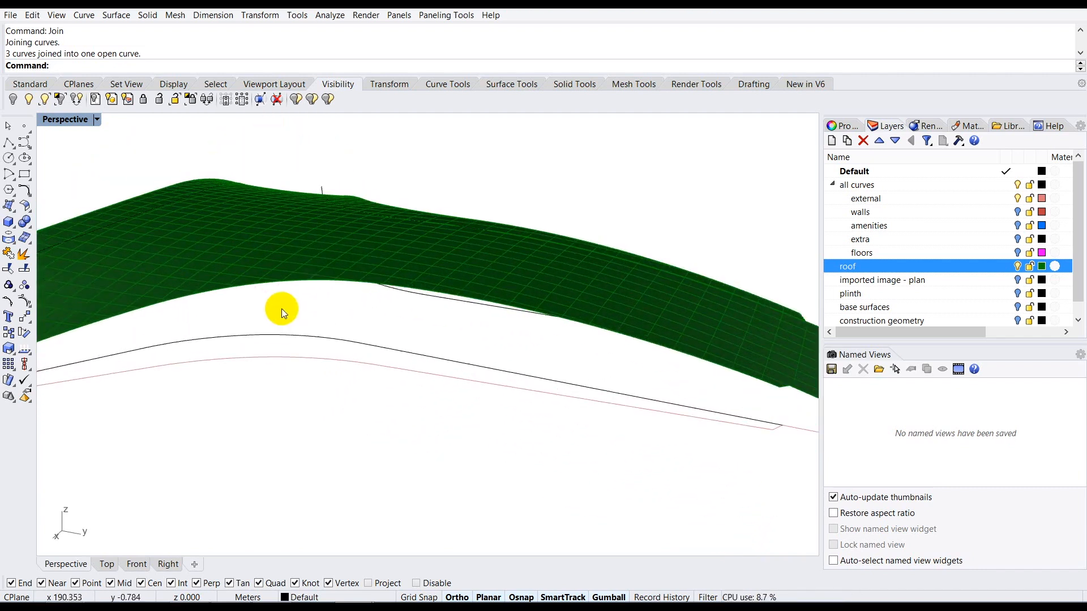
# Step: Project the joined outer wall curve onto the main roof surface in the CPlane Z direction, then clear the selection
pyautogui.press('Return')
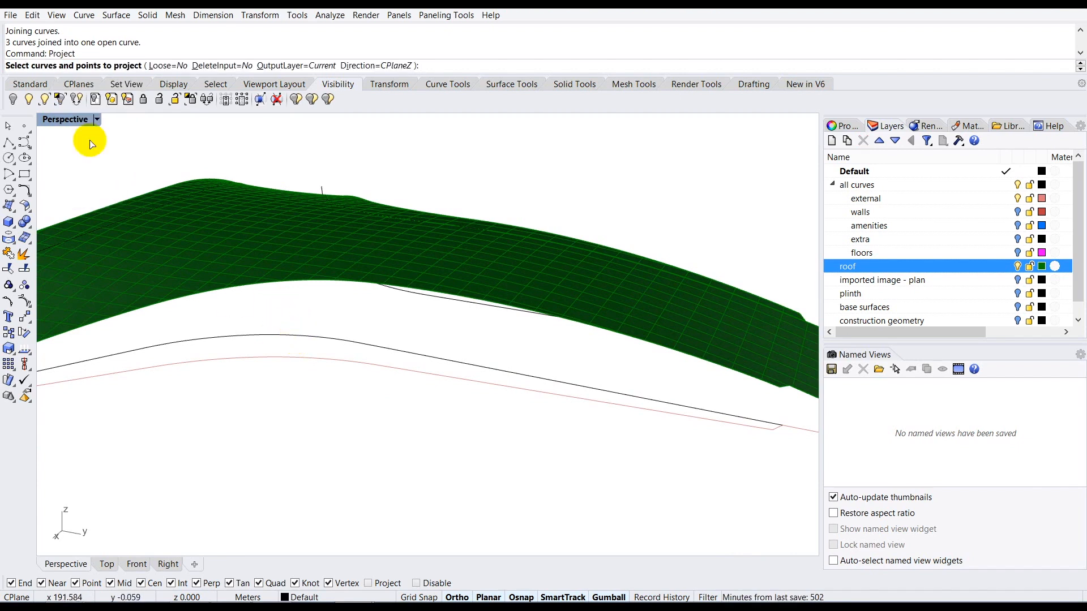
pyautogui.moveTo(394, 367); pyautogui.dragTo(411, 368, button='right')
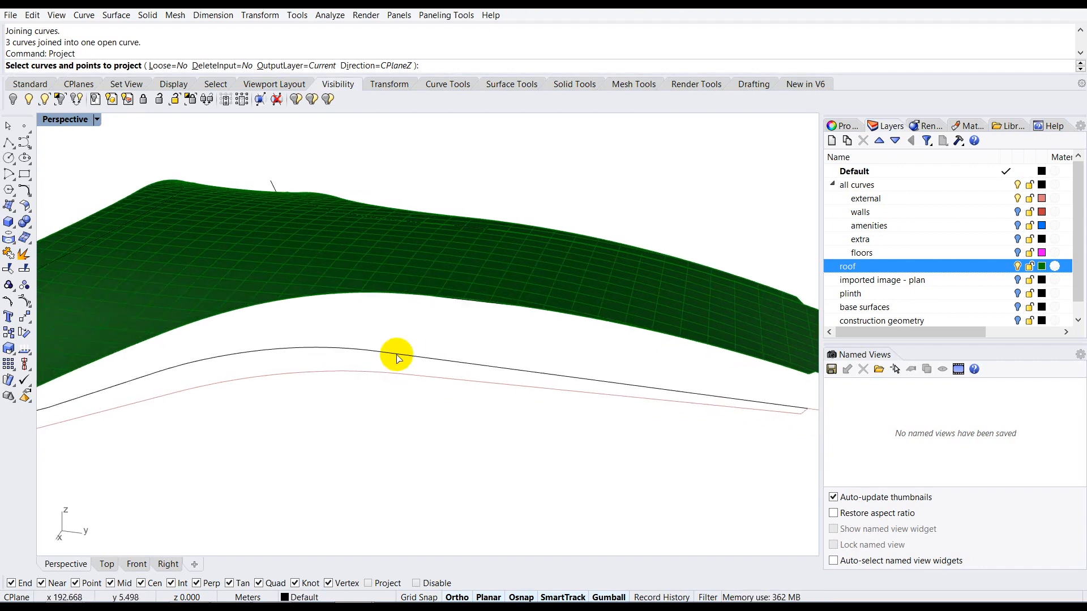
pyautogui.click(411, 358)
pyautogui.scroll(-3, 411, 363)
pyautogui.press('Return')
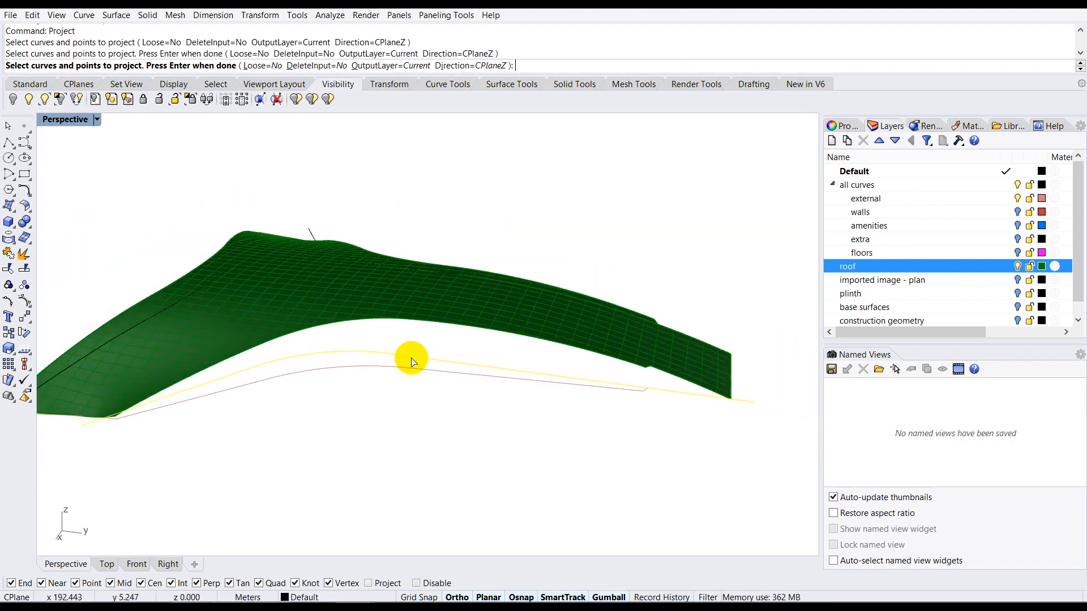
pyautogui.scroll(4, 357, 291)
pyautogui.moveTo(357, 295); pyautogui.dragTo(356, 321, button='right')
pyautogui.scroll(-2, 333, 304)
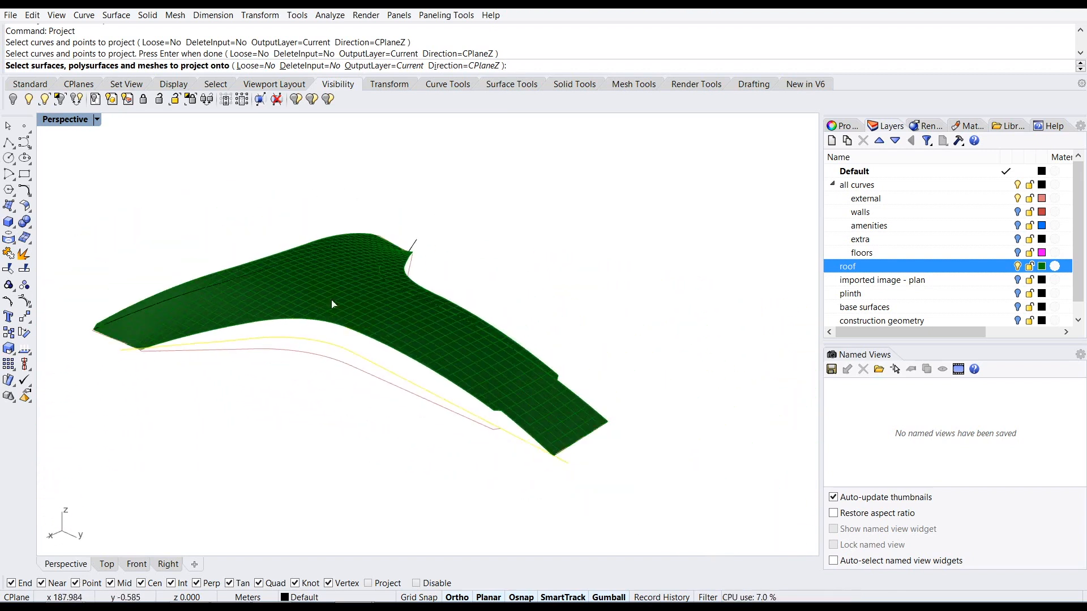
pyautogui.scroll(2, 300, 299)
pyautogui.click(333, 303)
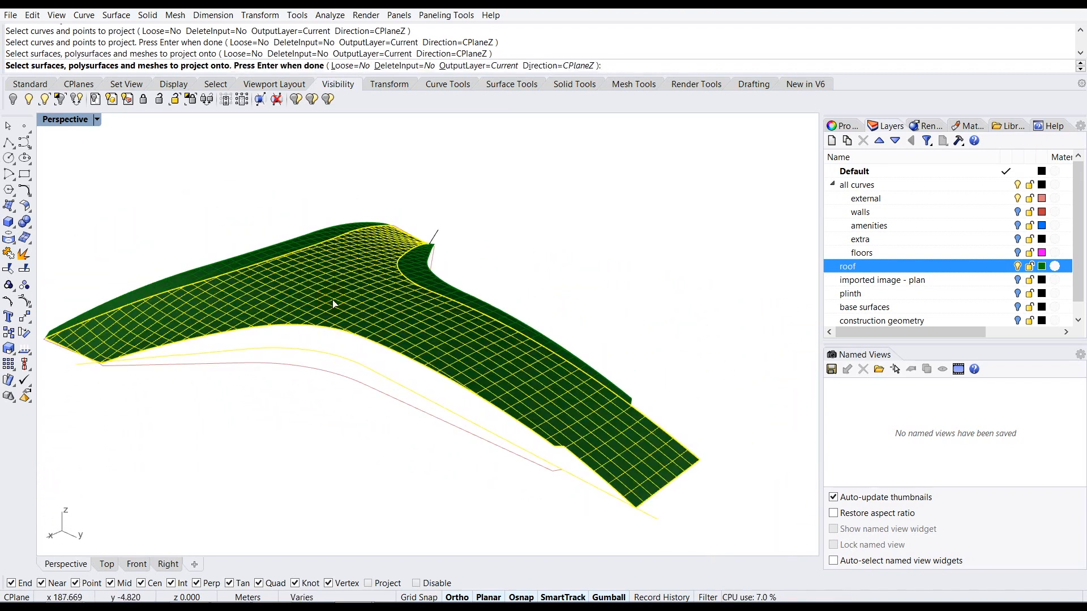
pyautogui.moveTo(344, 304); pyautogui.dragTo(357, 313, button='right')
pyautogui.press('Return')
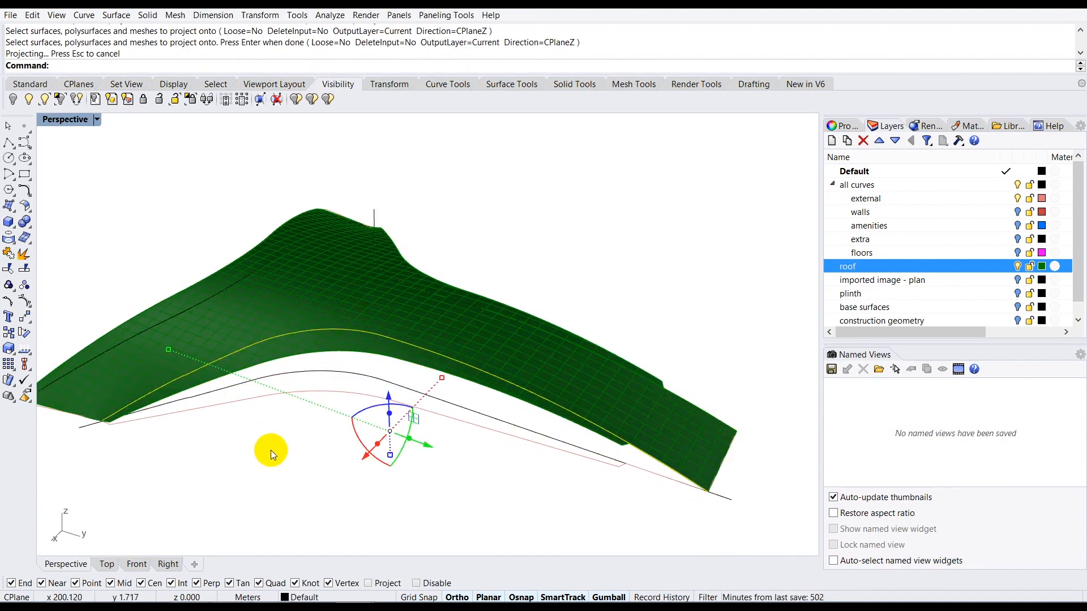
pyautogui.click(270, 463)
# Step: Examine the newly projected curve along the roof surface and where it meets the roof's end edge
pyautogui.moveTo(260, 443); pyautogui.dragTo(311, 450, button='right')
pyautogui.scroll(3, 135, 495)
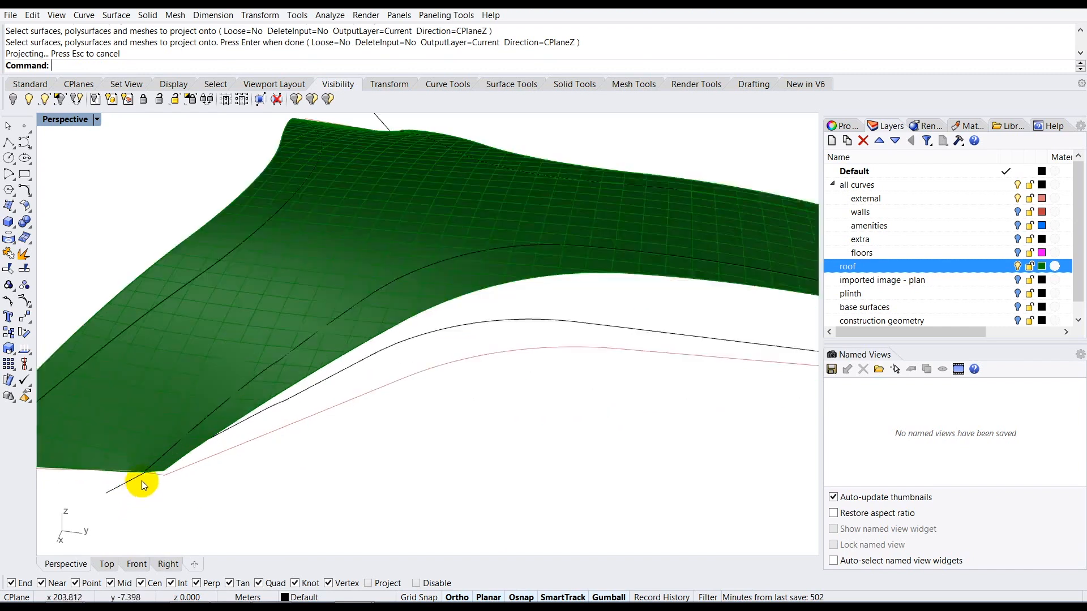
pyautogui.scroll(2, 151, 473)
pyautogui.scroll(-4, 151, 473)
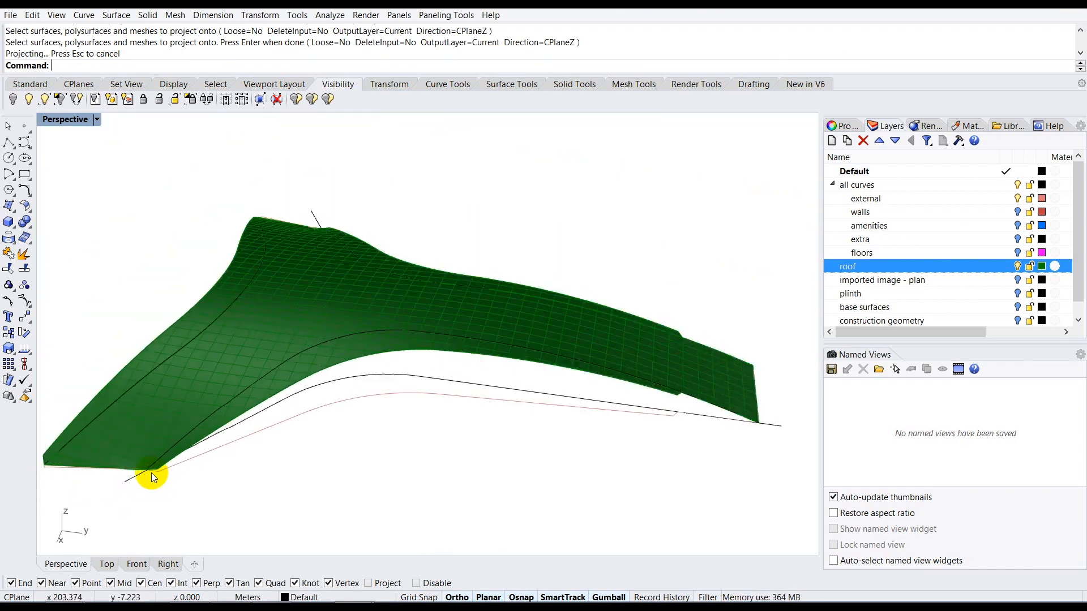
pyautogui.scroll(6, 249, 399)
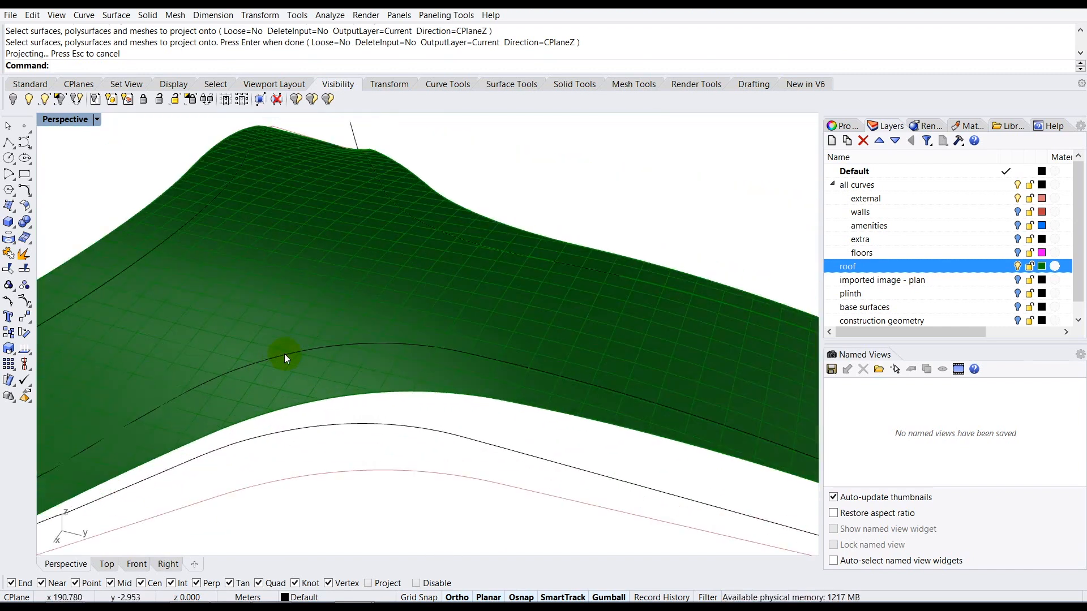
pyautogui.scroll(-2, 385, 361)
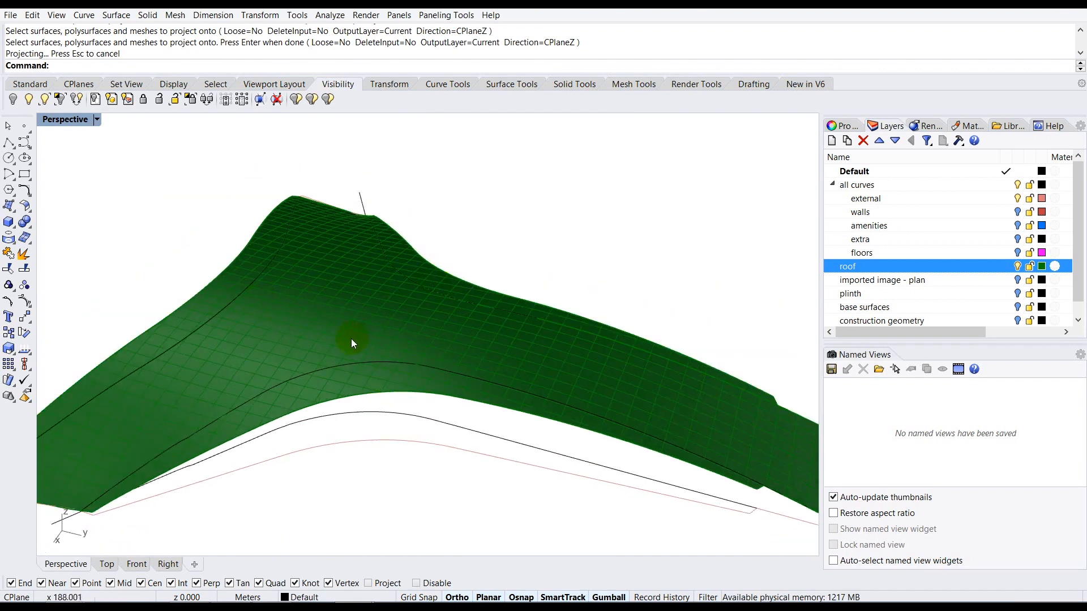
# Step: Split the main roof surface using the newly projected outer wall curve as the cutting object
pyautogui.scroll(1, 351, 340)
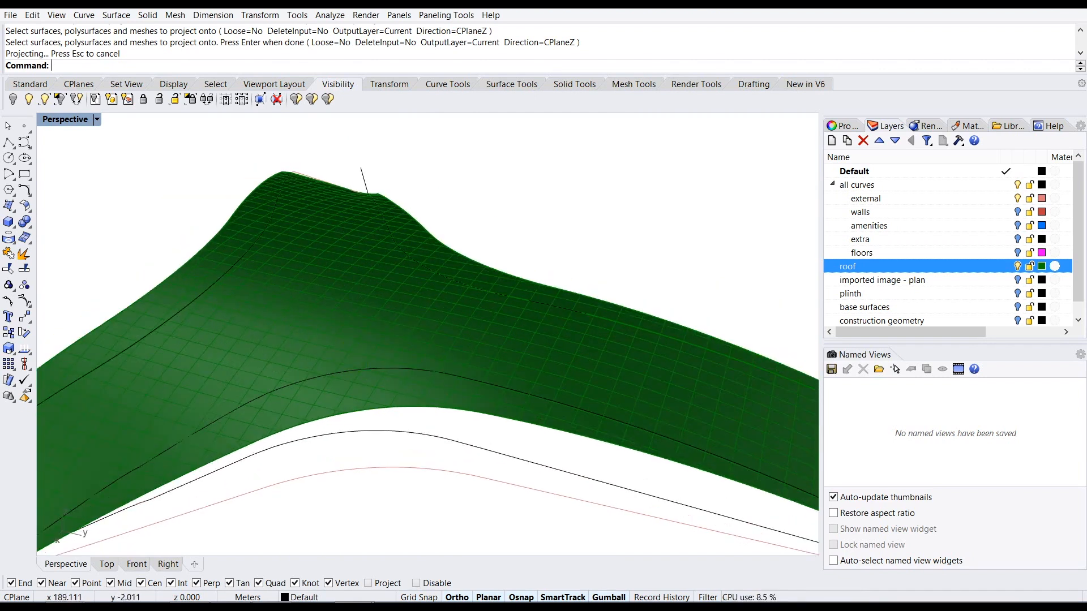
pyautogui.press('Return')
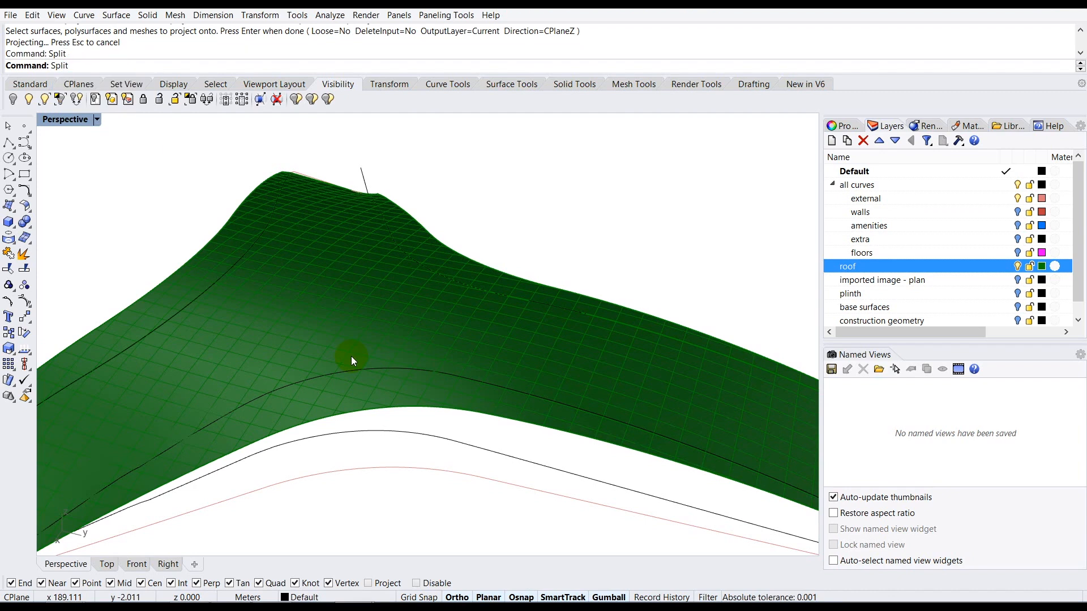
pyautogui.click(358, 343)
pyautogui.press('Return')
pyautogui.scroll(2, 364, 360)
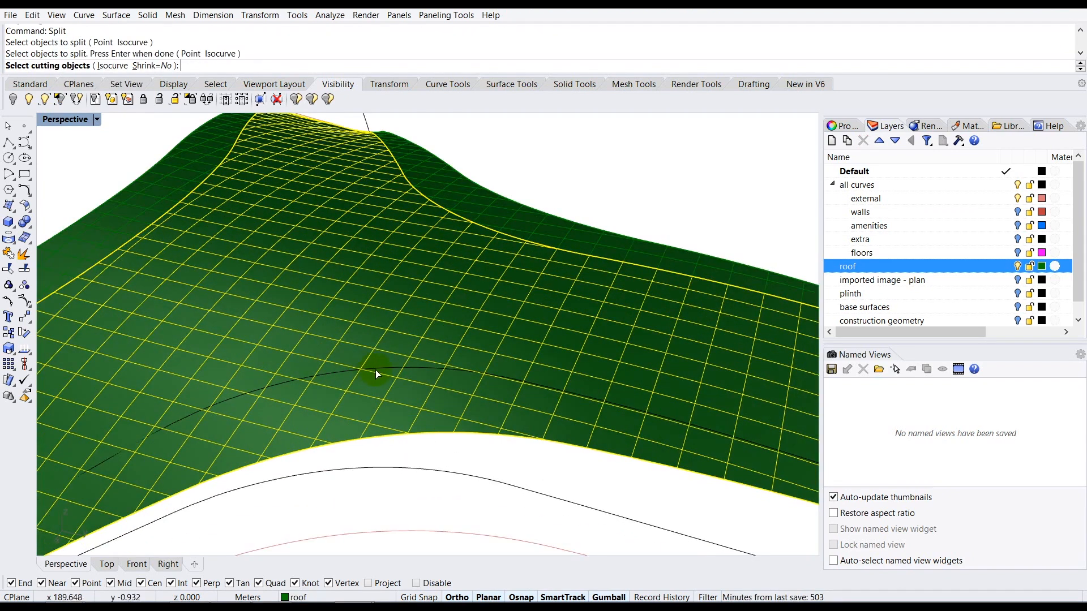
pyautogui.click(376, 371)
pyautogui.scroll(-2, 382, 368)
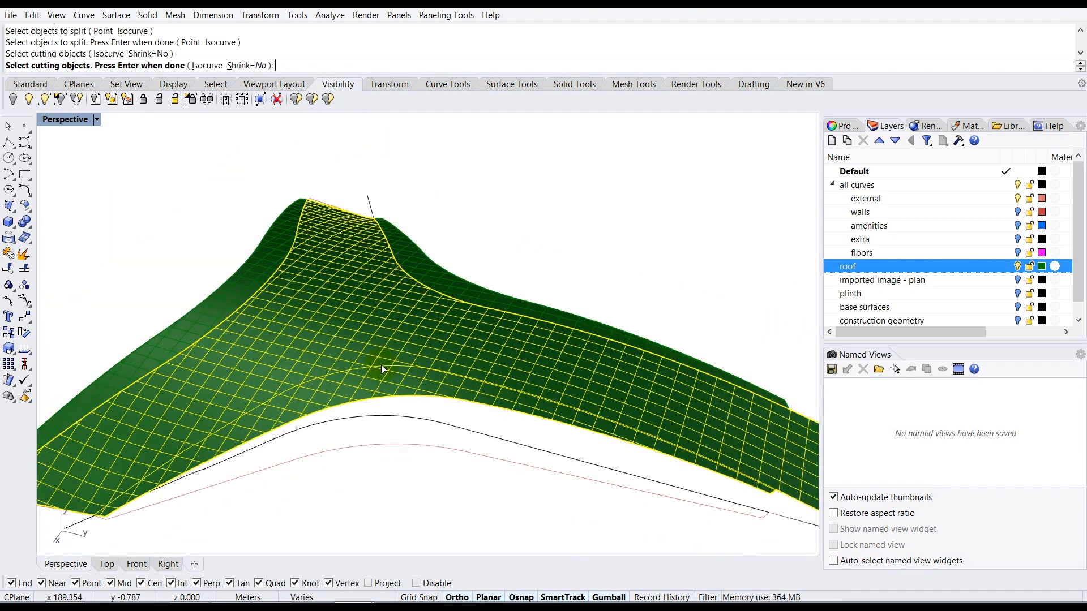
pyautogui.press('Return')
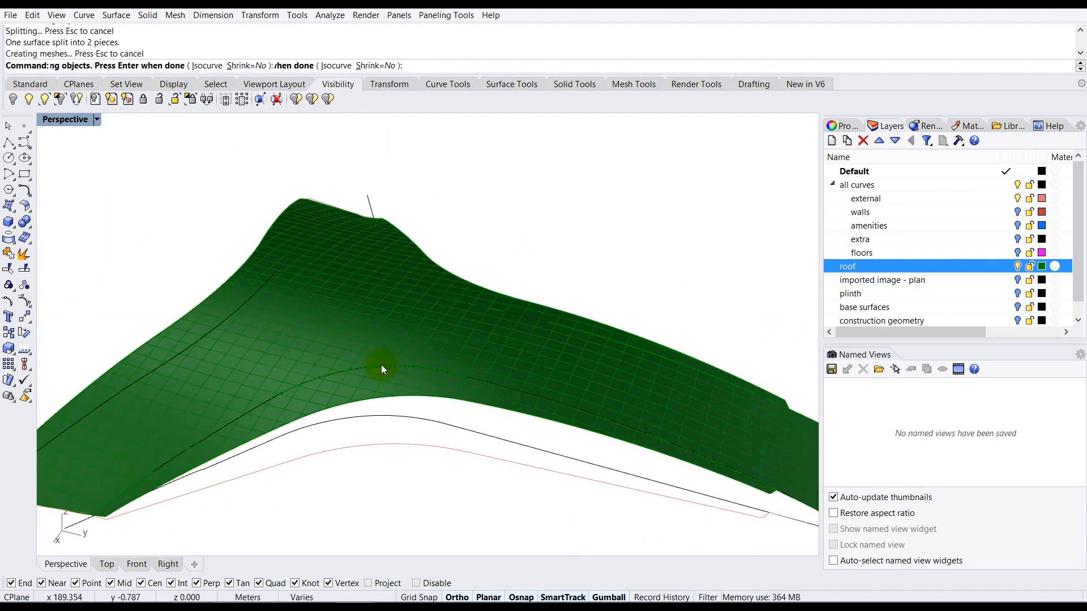
# Step: Check the roof split by selecting its pieces one at a time and viewing the roof from above and the side, then clear the selection
pyautogui.moveTo(344, 365); pyautogui.dragTo(511, 408, button='right')
pyautogui.click(410, 344)
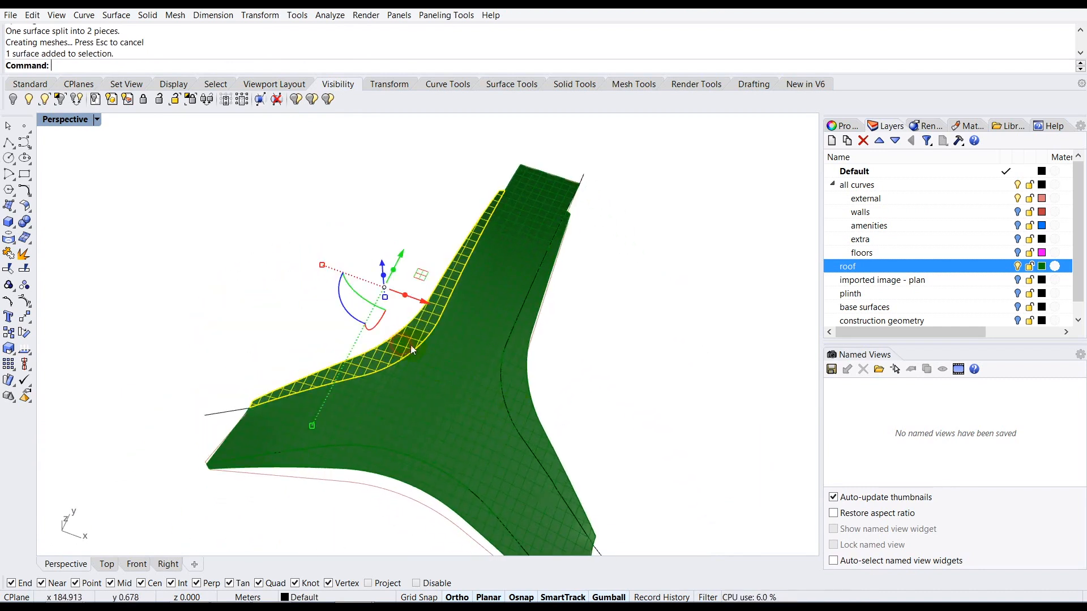
pyautogui.click(504, 380)
pyautogui.click(417, 471)
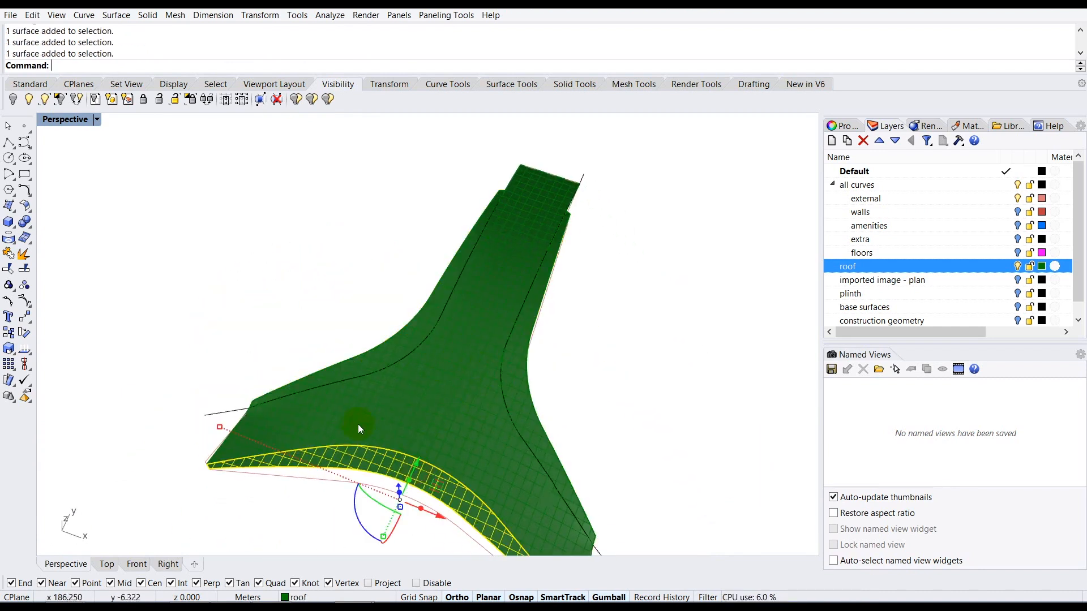
pyautogui.scroll(-2, 358, 423)
pyautogui.scroll(2, 421, 393)
pyautogui.click(419, 394)
pyautogui.moveTo(419, 394); pyautogui.dragTo(427, 348, button='right')
pyautogui.click(582, 327)
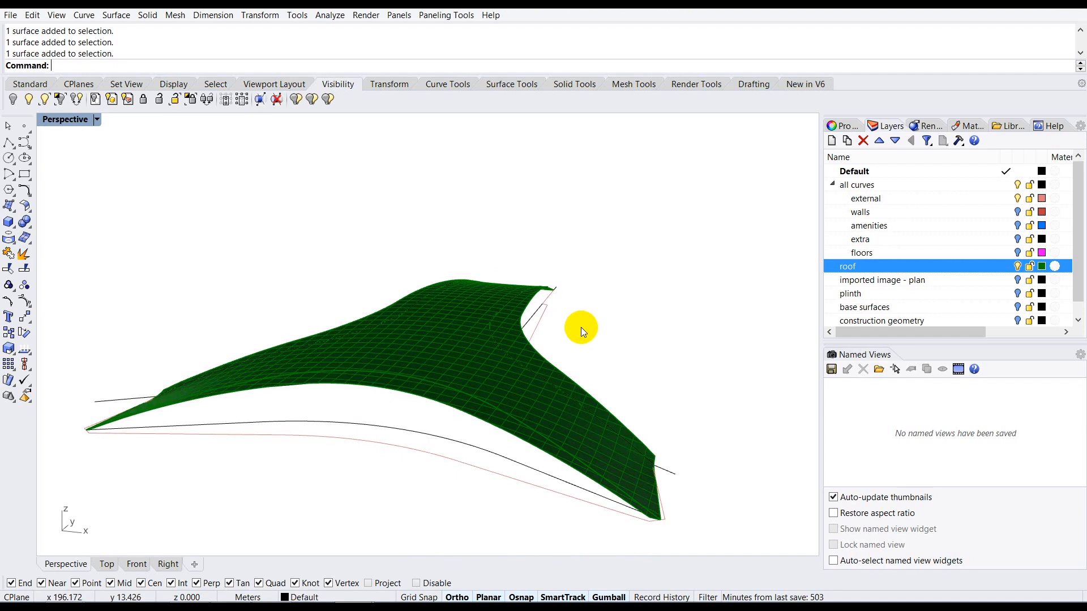
# Step: Undo the surface offset and reselect the individual roof strips to check them, then clear the selection
pyautogui.hotkey('ctrl', 'z')
pyautogui.hotkey('ctrl', 'z')
pyautogui.moveTo(395, 401); pyautogui.dragTo(425, 381, button='right')
pyautogui.click(434, 363)
pyautogui.click(316, 267)
pyautogui.click(376, 300)
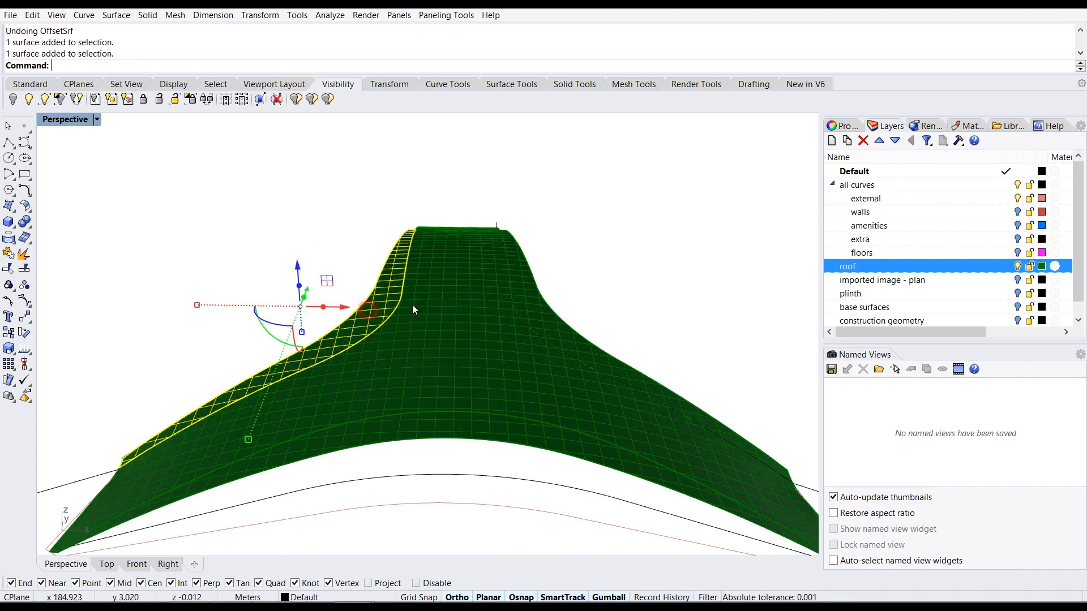
pyautogui.click(548, 306)
pyautogui.click(502, 422)
pyautogui.click(553, 262)
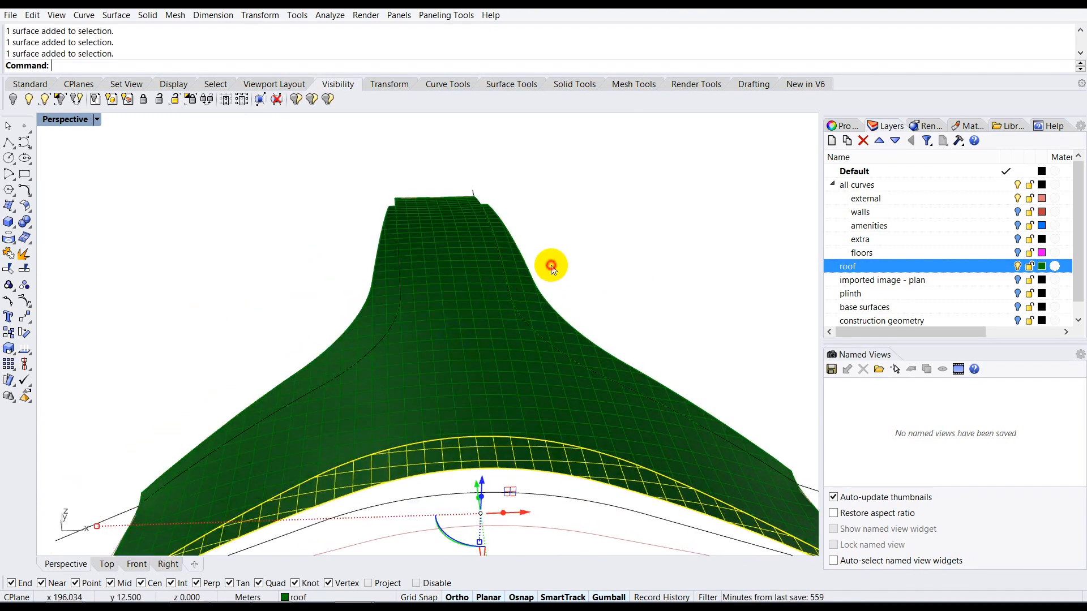
# Step: Examine the underside of the roof and how the outer wall curves run beneath its edges
pyautogui.moveTo(383, 354); pyautogui.dragTo(416, 369, button='right')
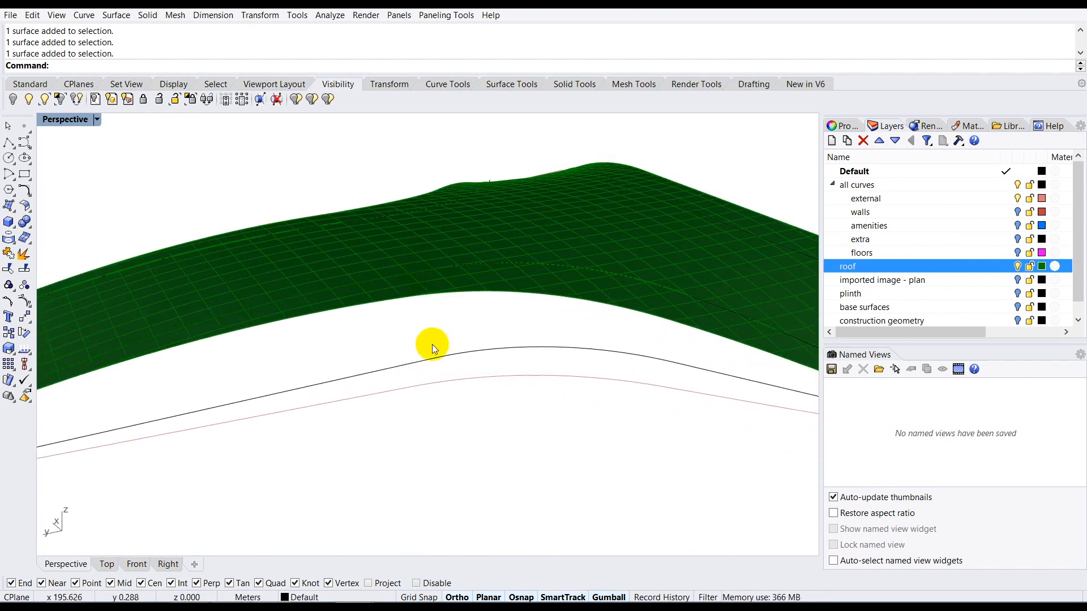
pyautogui.moveTo(397, 298); pyautogui.dragTo(444, 318, button='right')
pyautogui.scroll(5, 450, 307)
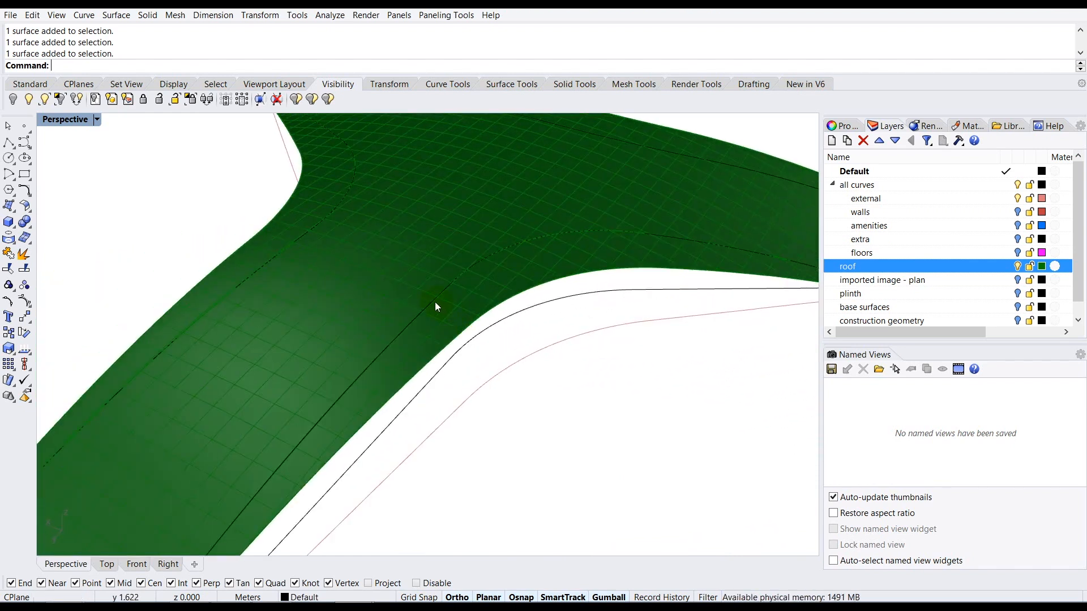
pyautogui.scroll(-3, 429, 305)
pyautogui.moveTo(440, 301); pyautogui.dragTo(429, 342, button='right')
pyautogui.scroll(2, 413, 367)
pyautogui.click(424, 369)
pyautogui.click(429, 342)
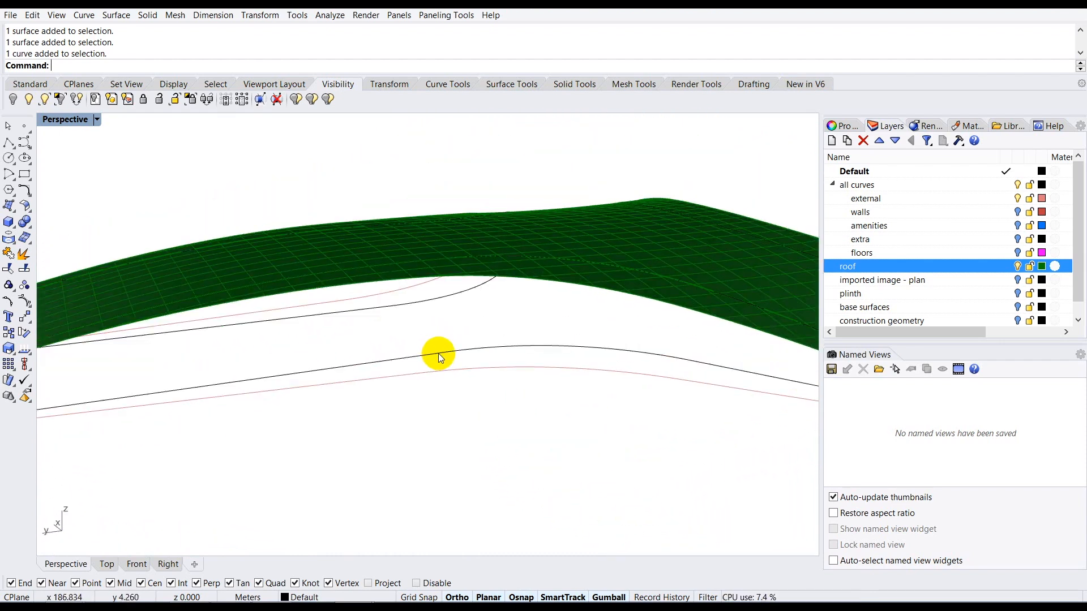
pyautogui.moveTo(437, 324); pyautogui.dragTo(444, 332, button='right')
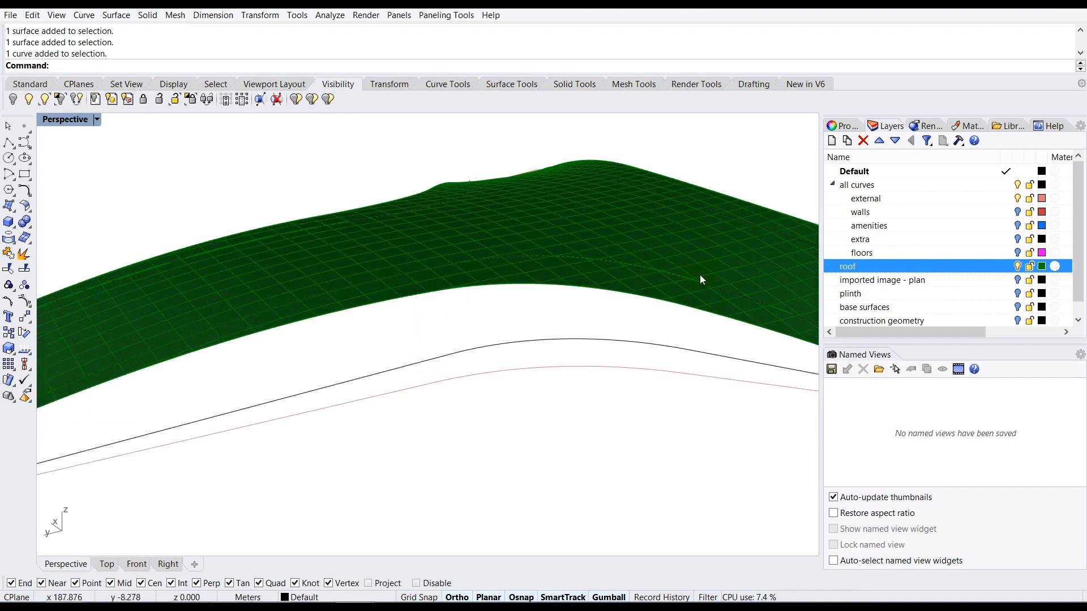
# Step: Hide the roof layer and bring the outer wall curves on the ground into view
pyautogui.click(1042, 265)
pyautogui.moveTo(588, 278); pyautogui.dragTo(497, 338, button='right')
pyautogui.scroll(4, 528, 349)
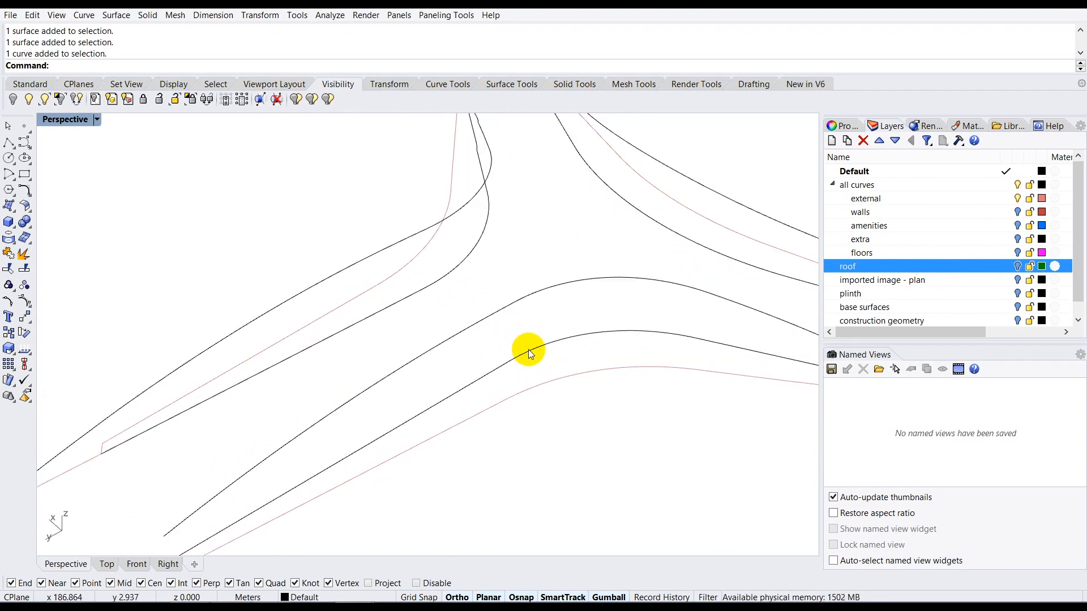
# Step: Offset the first joined outer wall curve by 0.1 m towards the building's interior, keeping the cap set to None
pyautogui.click(530, 350)
pyautogui.scroll(-4, 477, 348)
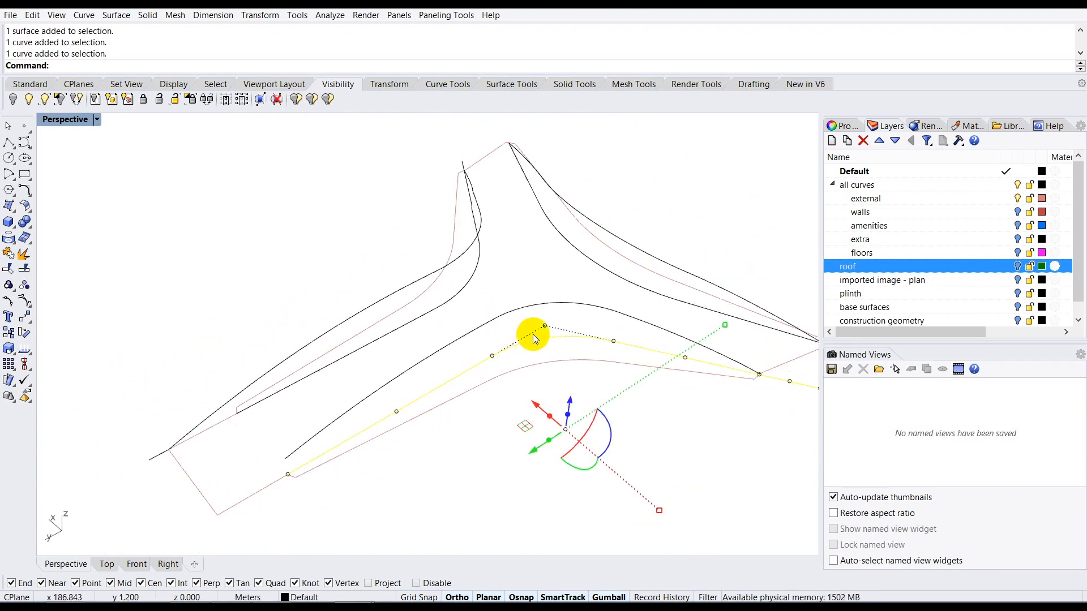
pyautogui.scroll(4, 532, 334)
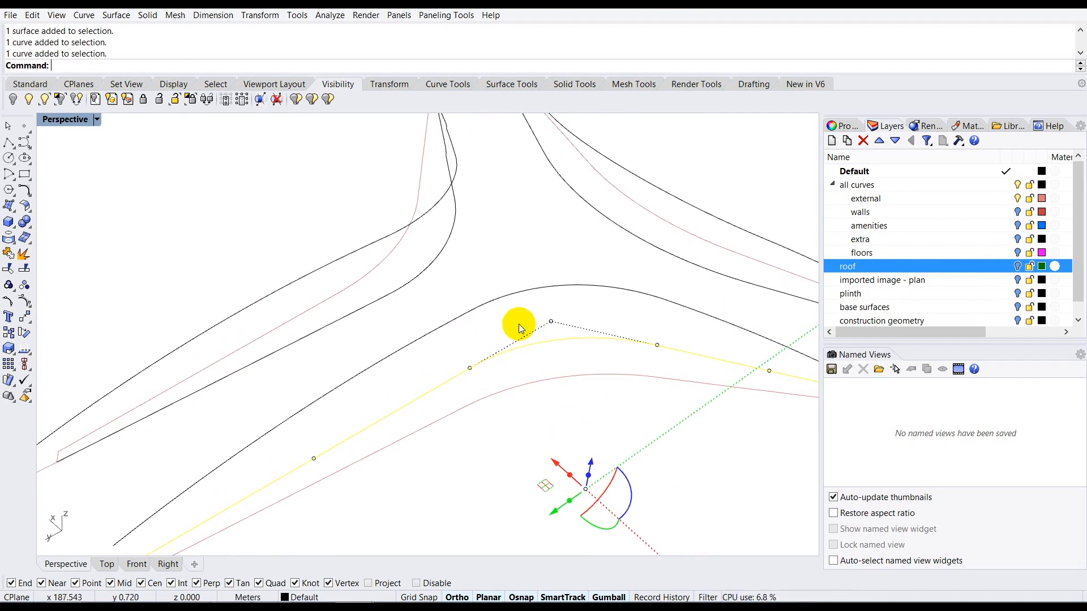
pyautogui.write('Offset')
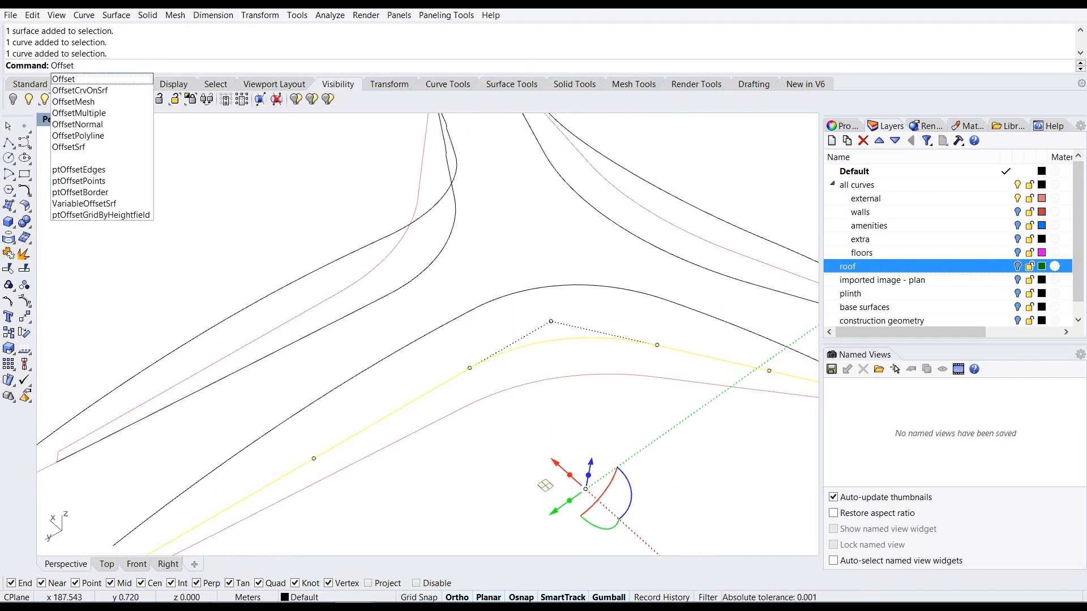
pyautogui.press('Return')
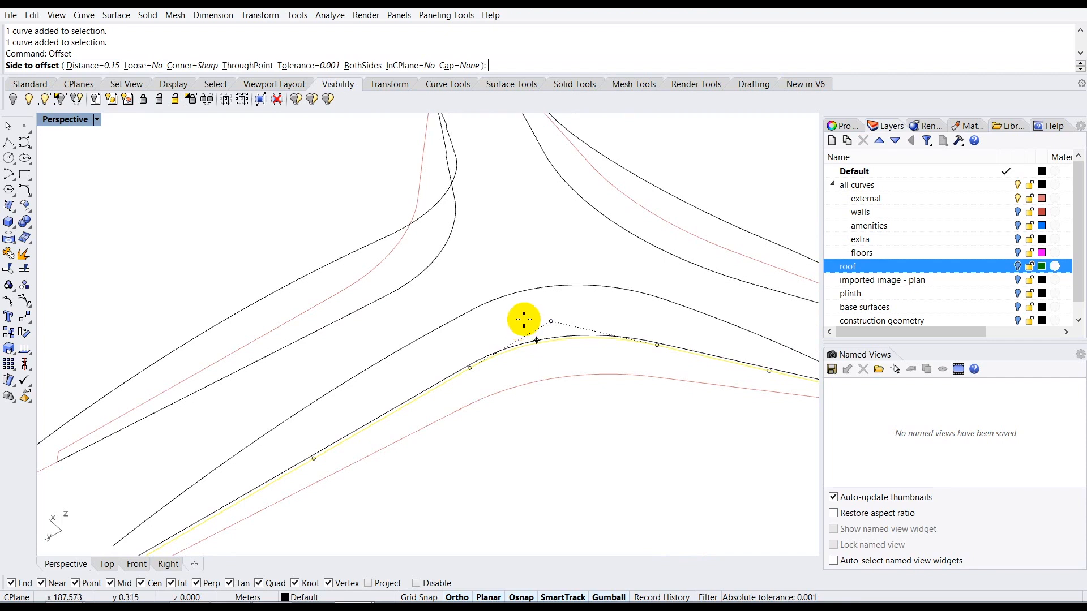
pyautogui.moveTo(492, 325); pyautogui.dragTo(687, 296, button='right')
pyautogui.moveTo(539, 311); pyautogui.dragTo(466, 317, button='right')
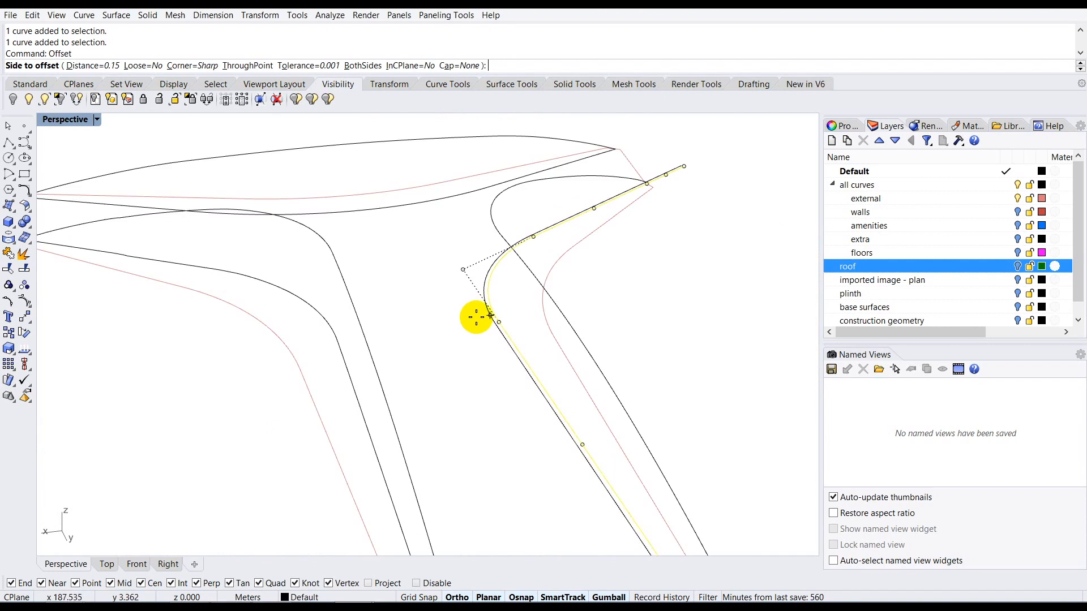
pyautogui.scroll(5, 473, 316)
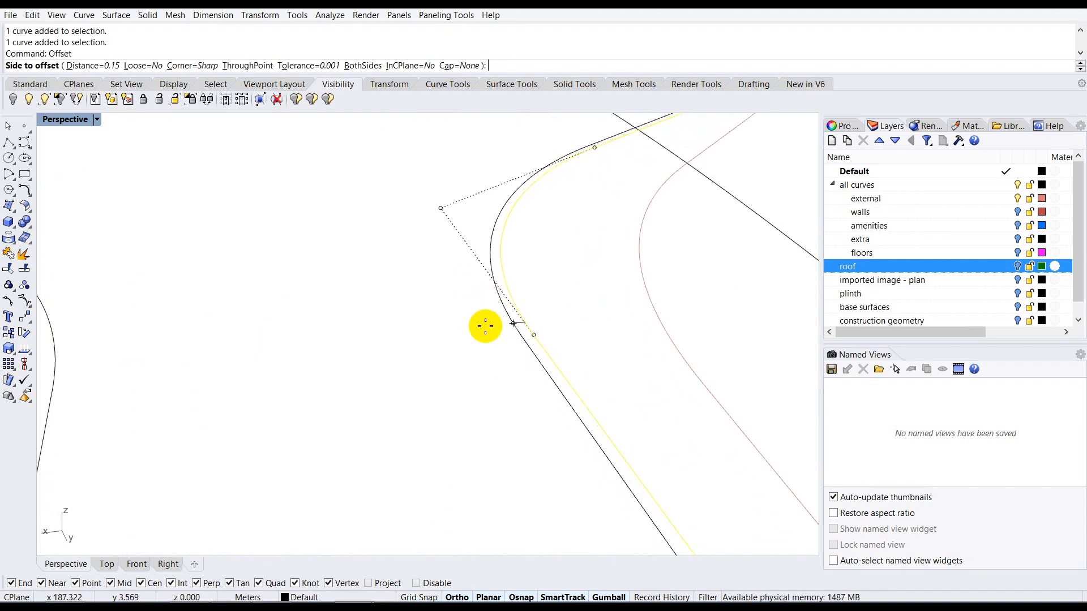
pyautogui.click(105, 67)
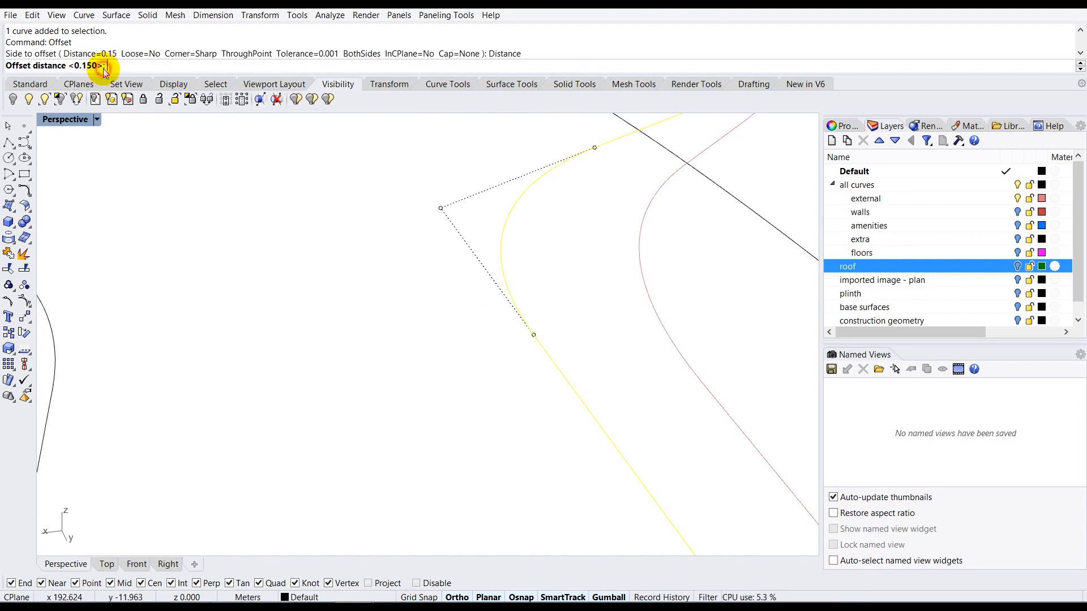
pyautogui.write('0.1')
pyautogui.press('Return')
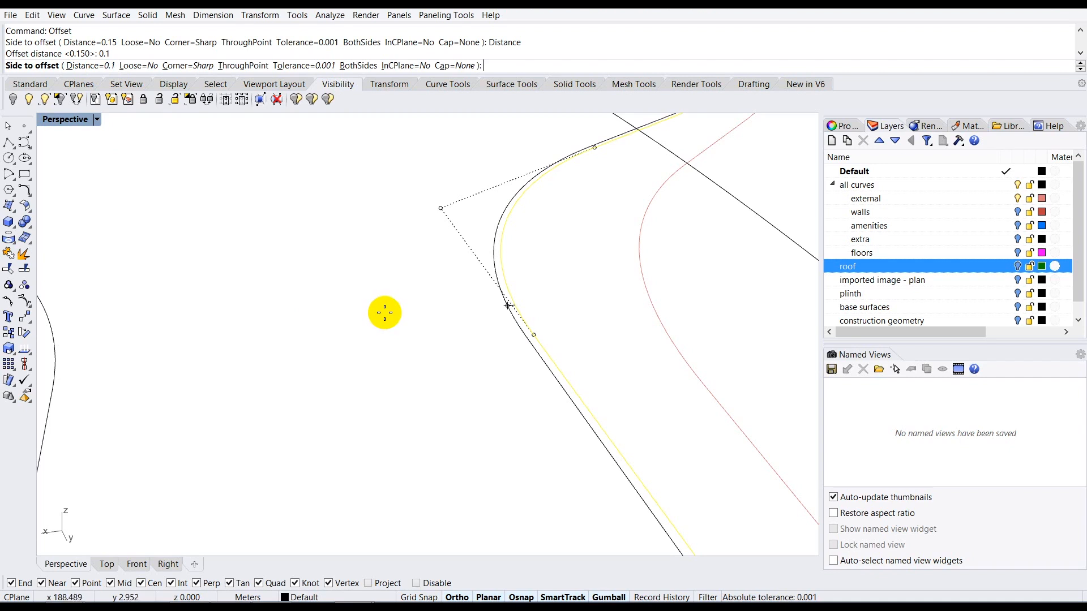
pyautogui.scroll(-2, 385, 313)
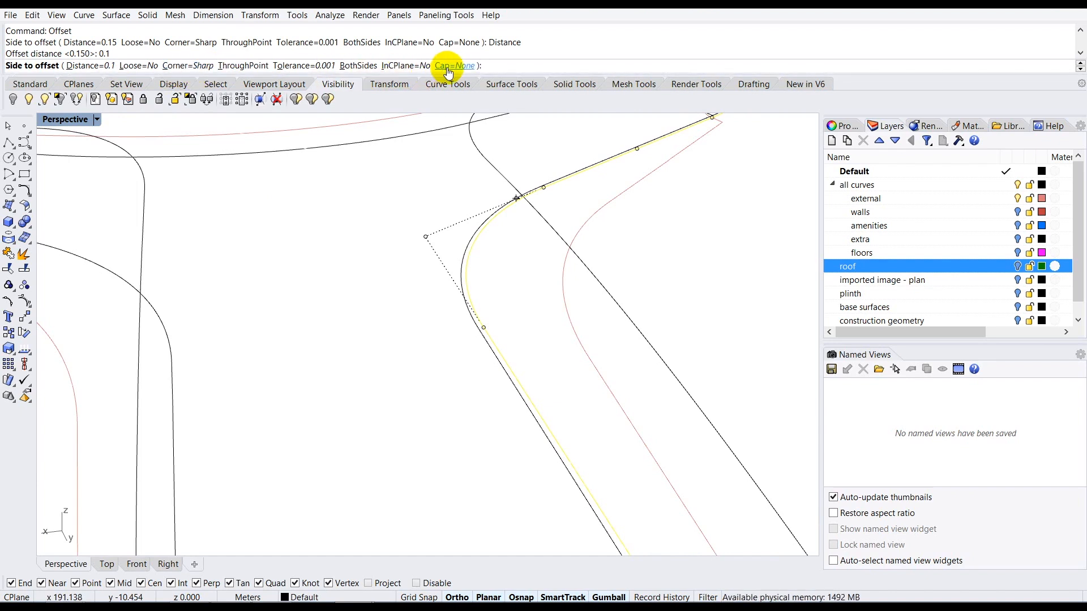
pyautogui.scroll(4, 463, 295)
pyautogui.click(456, 303)
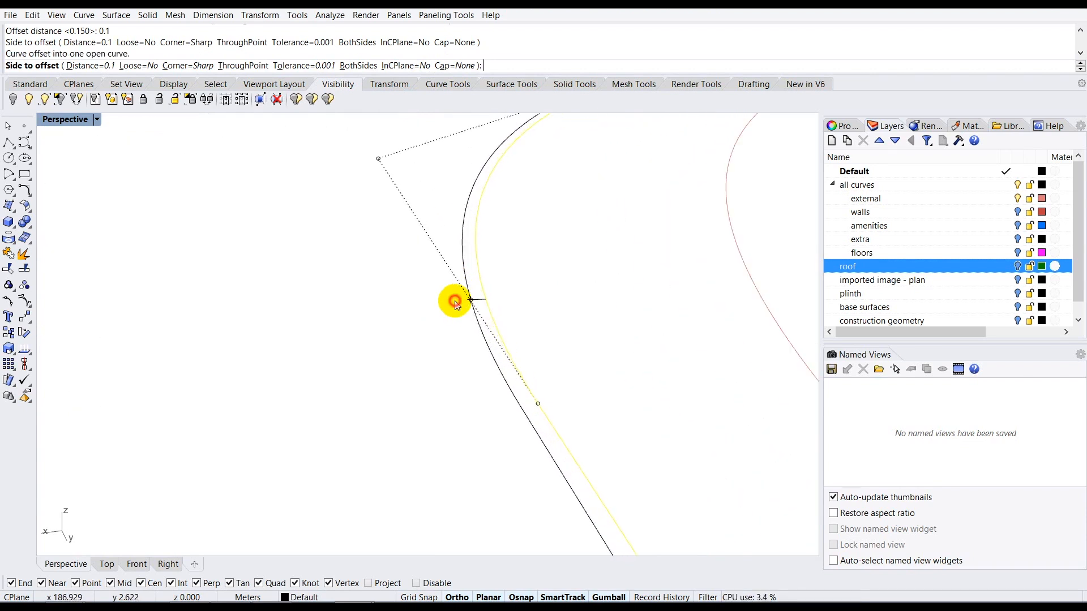
# Step: Offset the second joined outer wall curve towards the building's interior using the same 0.1 m distance
pyautogui.scroll(-5, 454, 301)
pyautogui.scroll(-6, 434, 308)
pyautogui.moveTo(376, 325)
pyautogui.mouseDown(button='right')
pyautogui.moveTo(425, 344)
pyautogui.moveTo(360, 328)
pyautogui.mouseUp(button='right')
pyautogui.scroll(2, 359, 328)
pyautogui.click(360, 332)
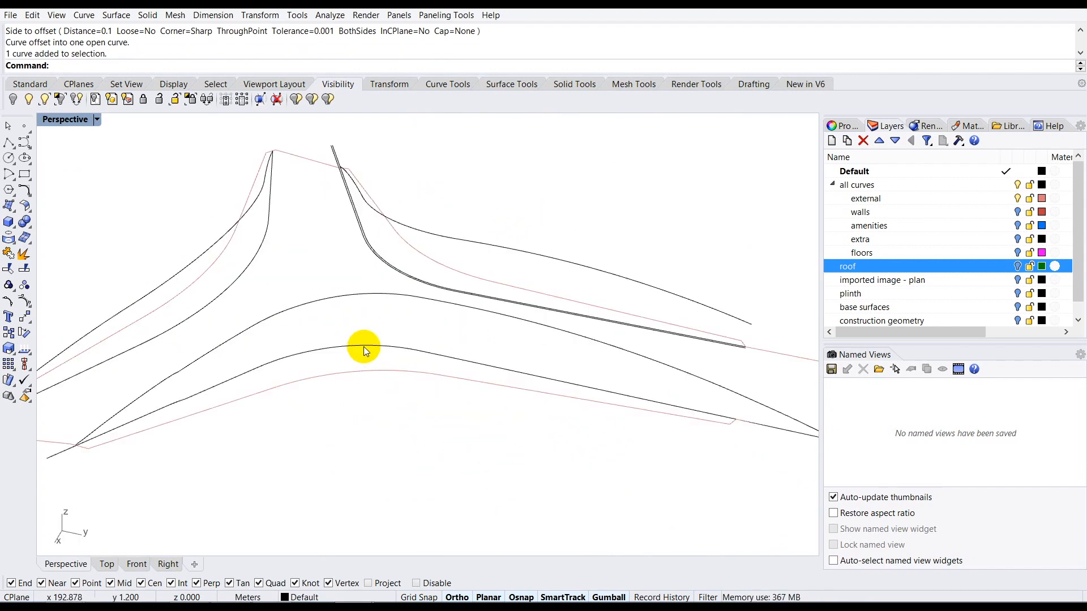
pyautogui.click(363, 346)
pyautogui.moveTo(364, 346); pyautogui.dragTo(389, 346, button='right')
pyautogui.scroll(4, 389, 346)
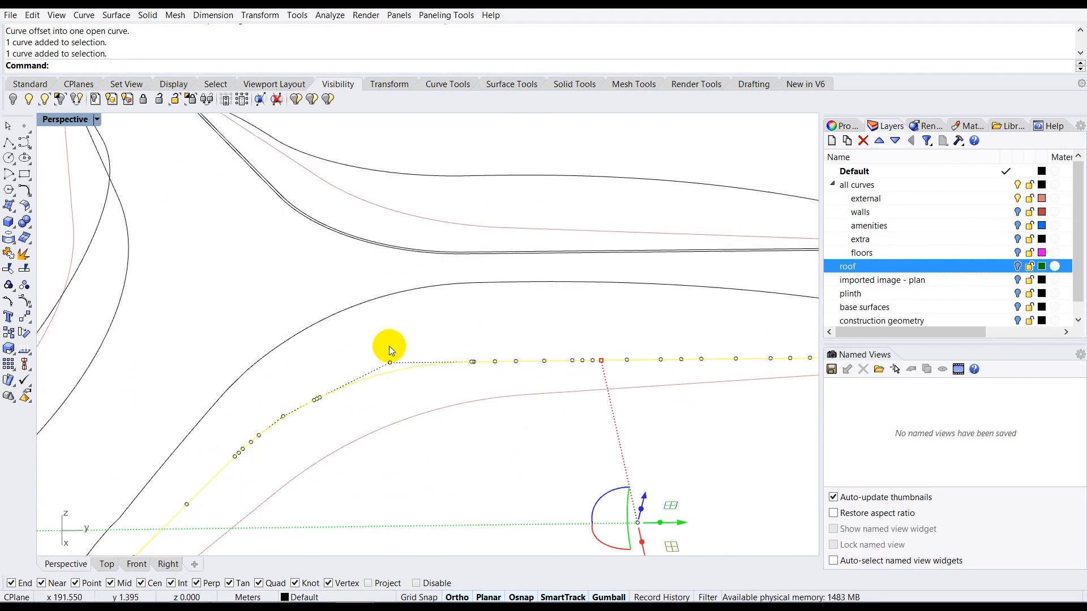
pyautogui.write('Offset')
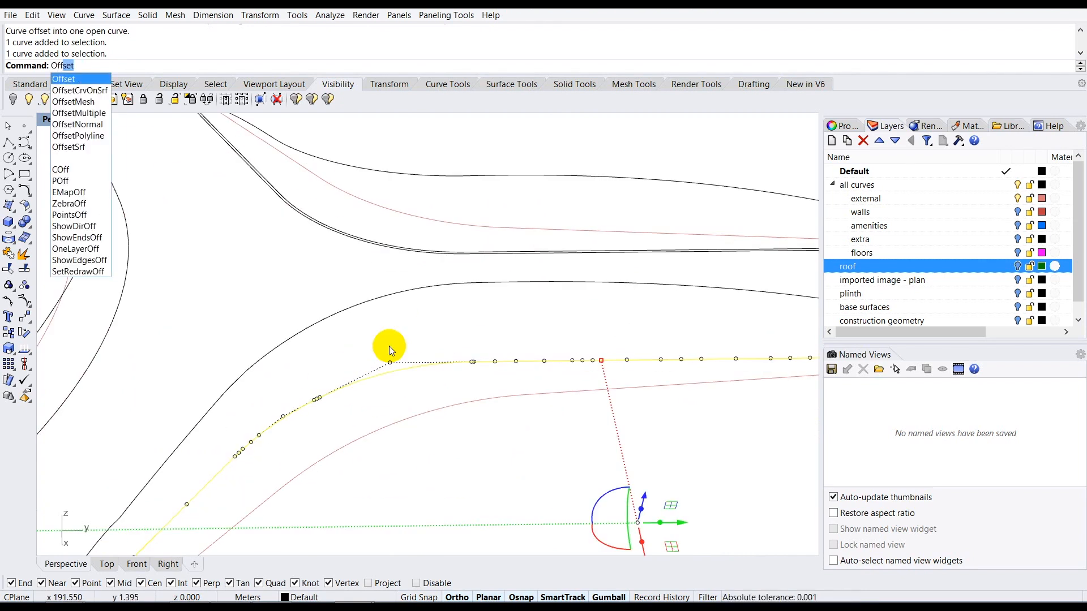
pyautogui.press('Return')
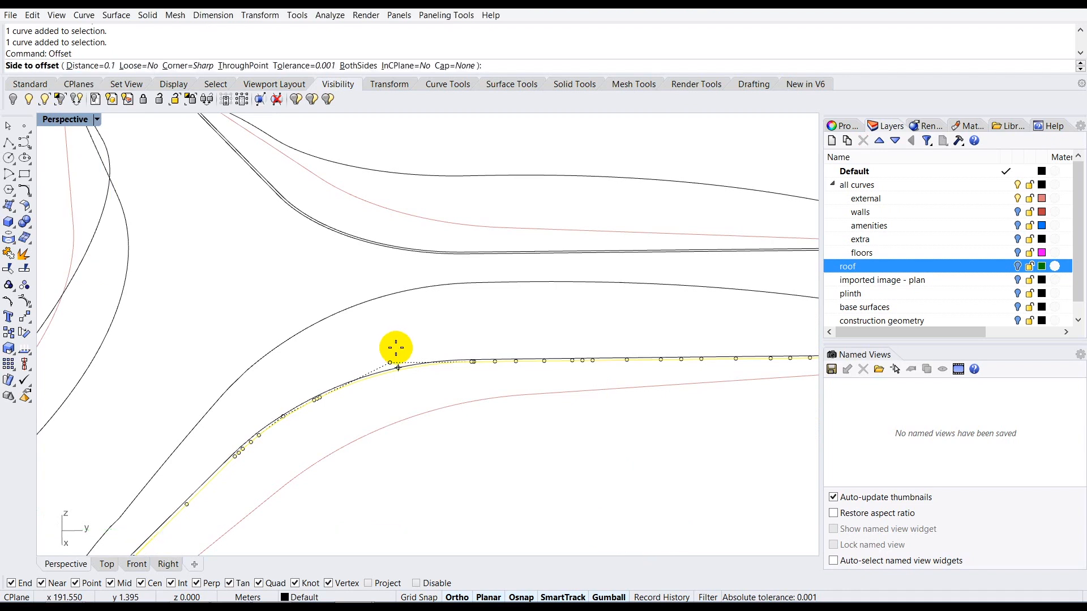
pyautogui.scroll(4, 399, 352)
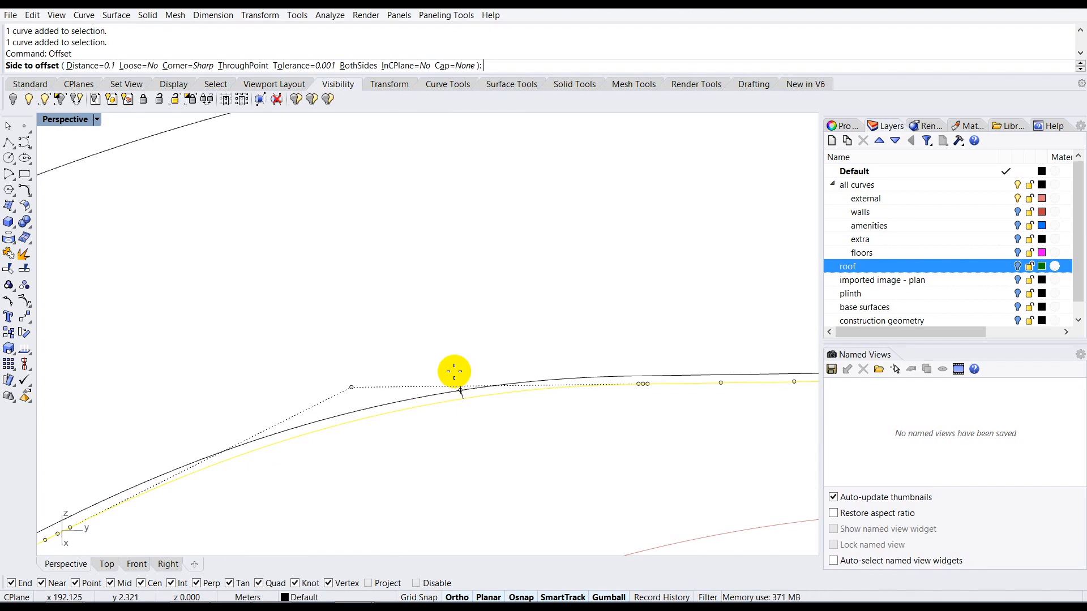
pyautogui.click(455, 372)
pyautogui.scroll(-8, 453, 371)
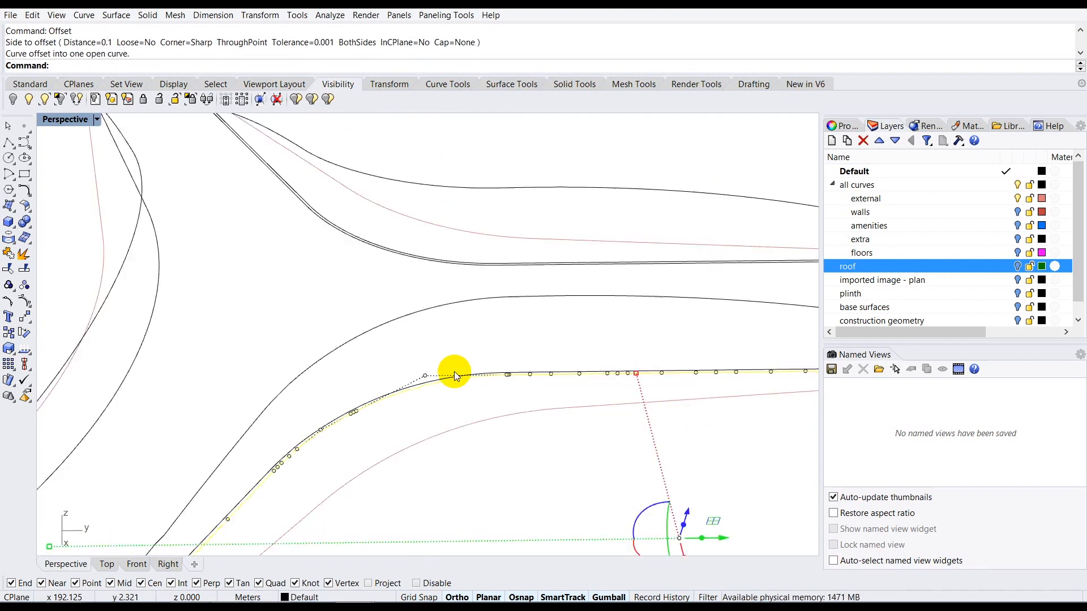
# Step: Undo the last two offsets and offset the remaining outer wall curve by 0.1 m towards the building's interior
pyautogui.hotkey('ctrl', 'z')
pyautogui.hotkey('ctrl', 'z')
pyautogui.moveTo(367, 324); pyautogui.dragTo(509, 342, button='right')
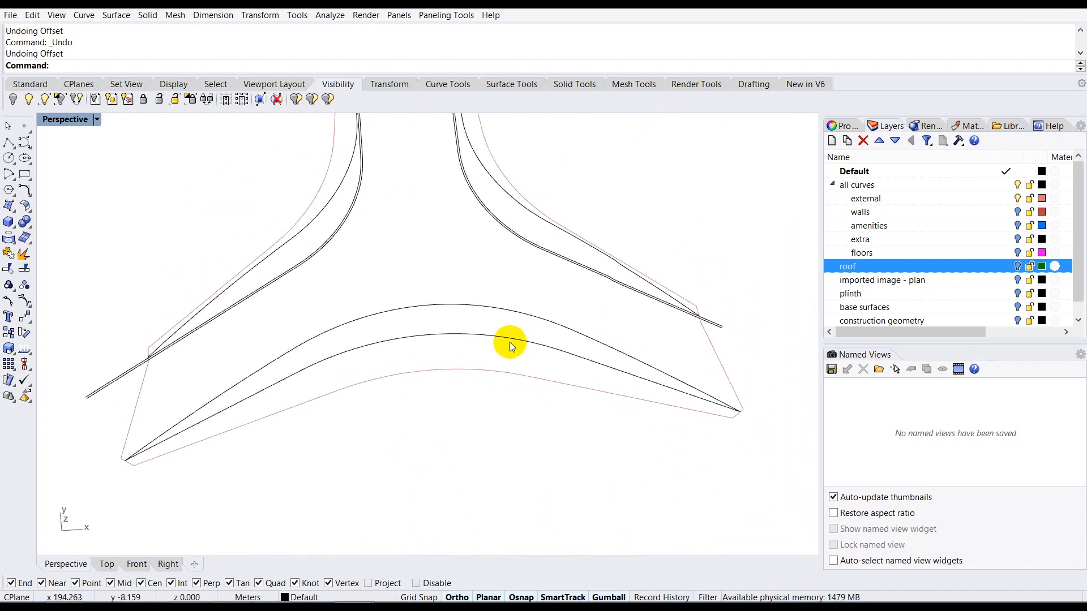
pyautogui.scroll(1, 427, 336)
pyautogui.click(426, 337)
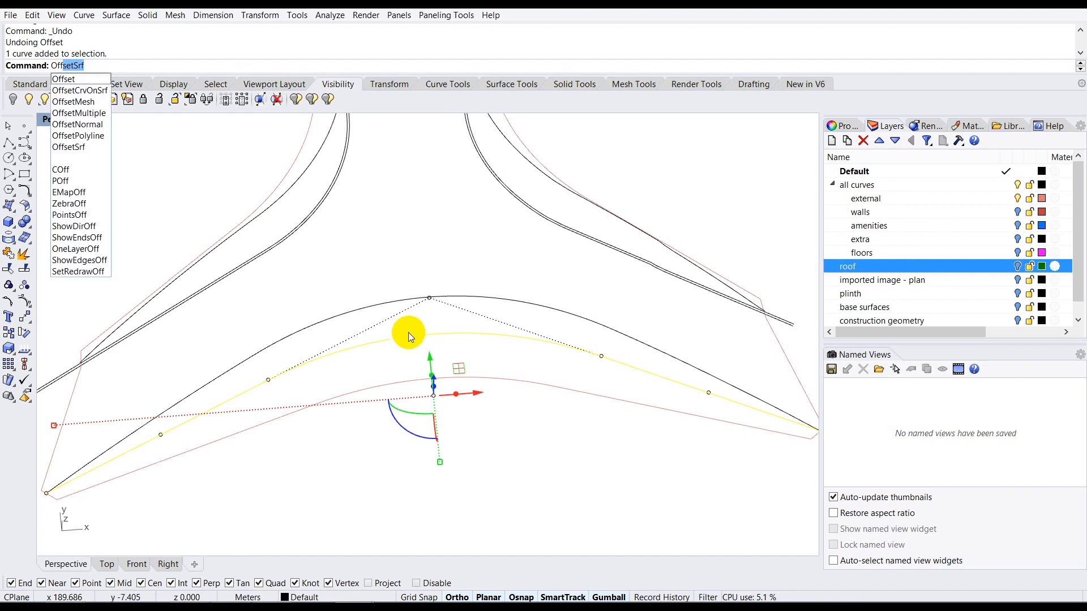
pyautogui.click(92, 80)
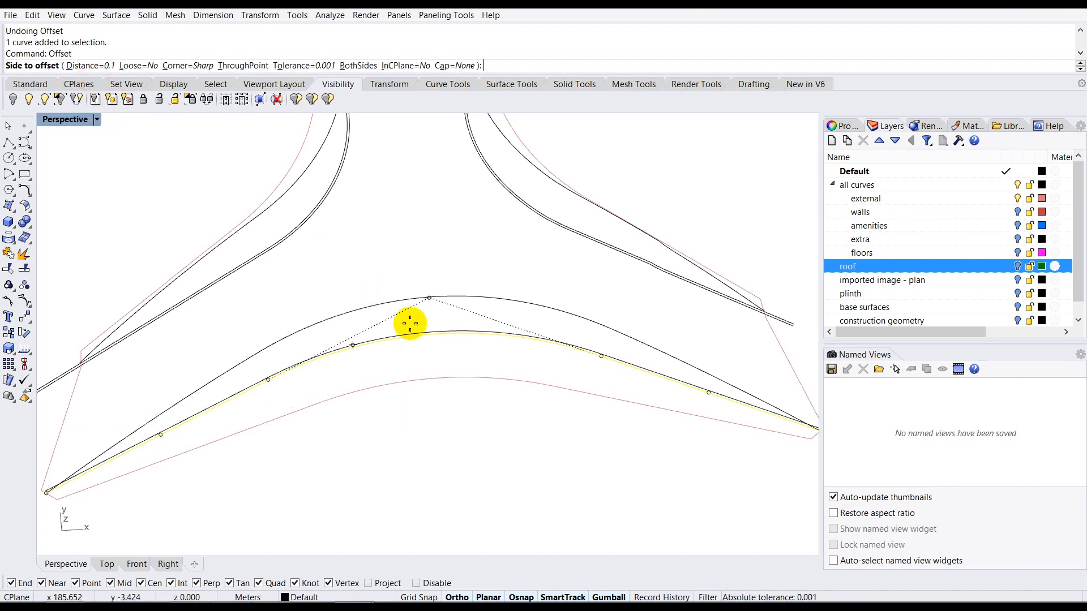
pyautogui.scroll(4, 430, 332)
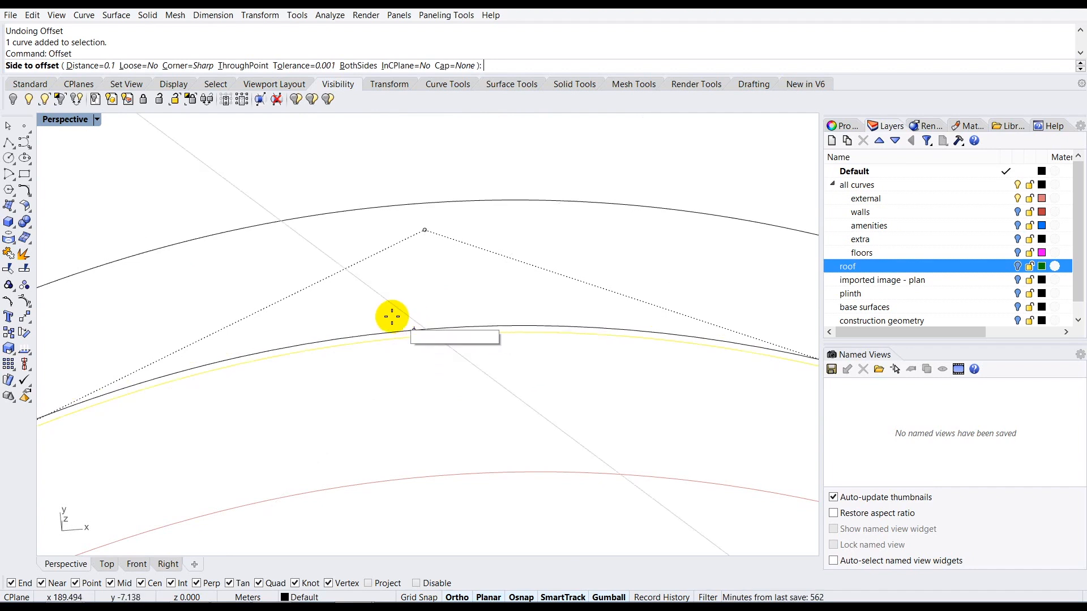
pyautogui.scroll(3, 398, 315)
pyautogui.scroll(1, 411, 342)
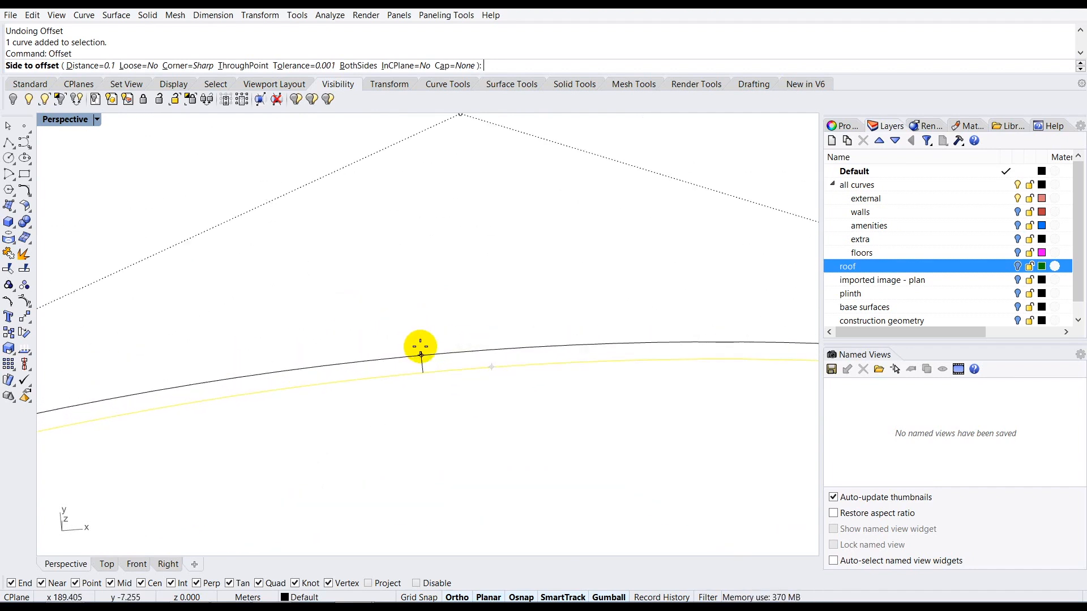
pyautogui.click(420, 346)
pyautogui.scroll(-4, 420, 347)
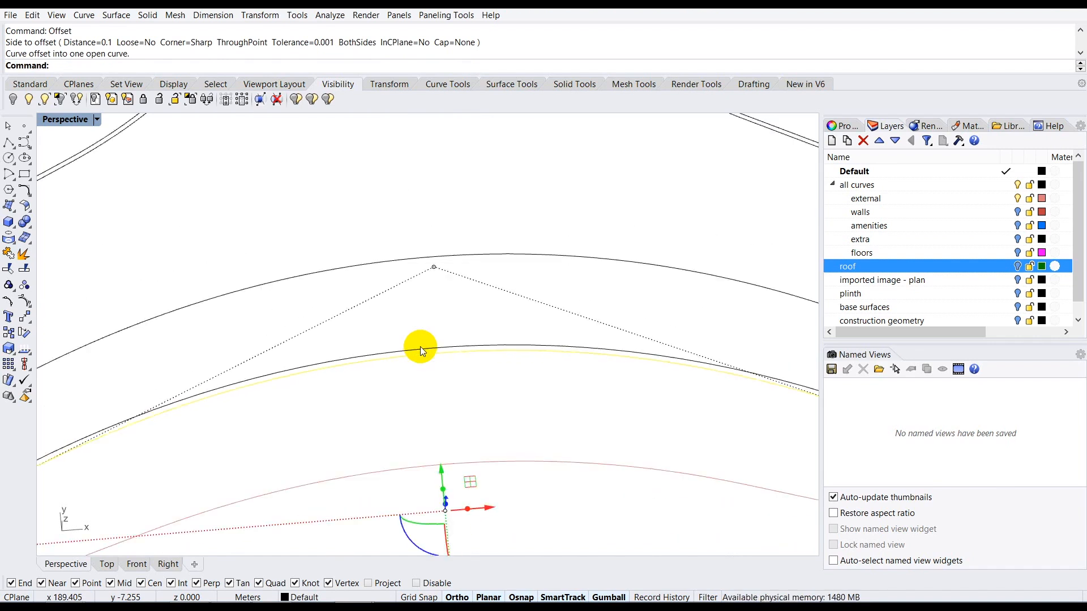
pyautogui.scroll(-5, 406, 373)
pyautogui.moveTo(354, 369)
pyautogui.mouseDown(button='right')
pyautogui.moveTo(448, 341)
pyautogui.moveTo(373, 378)
pyautogui.moveTo(420, 347)
pyautogui.moveTo(359, 356)
pyautogui.mouseUp(button='right')
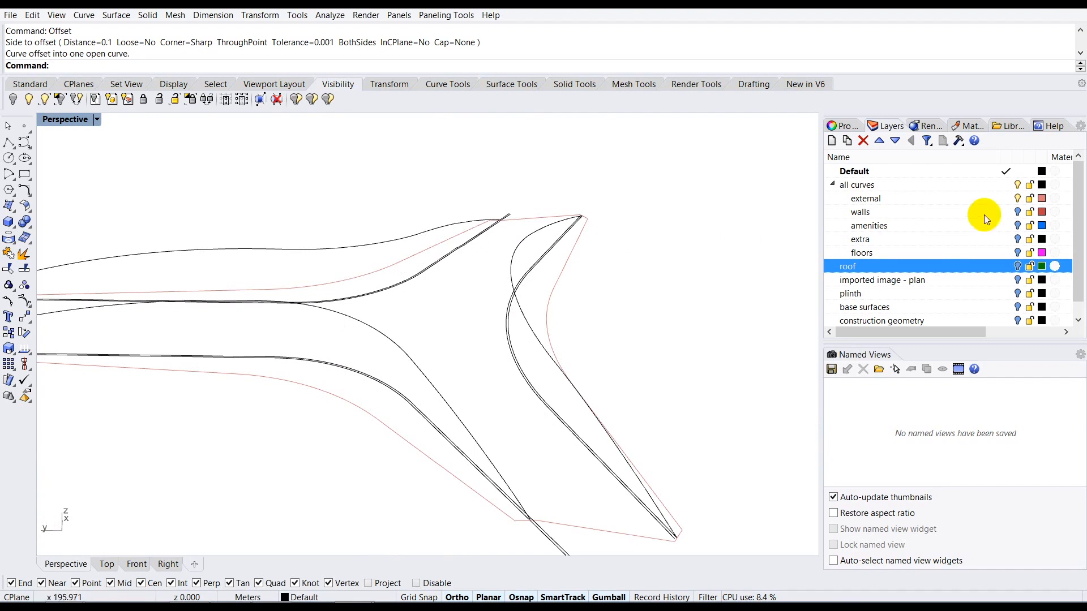
# Step: Show the roof layer and project the first inner offset wall curve onto the main roof surface along CPlaneZ
pyautogui.click(1017, 266)
pyautogui.scroll(5, 410, 398)
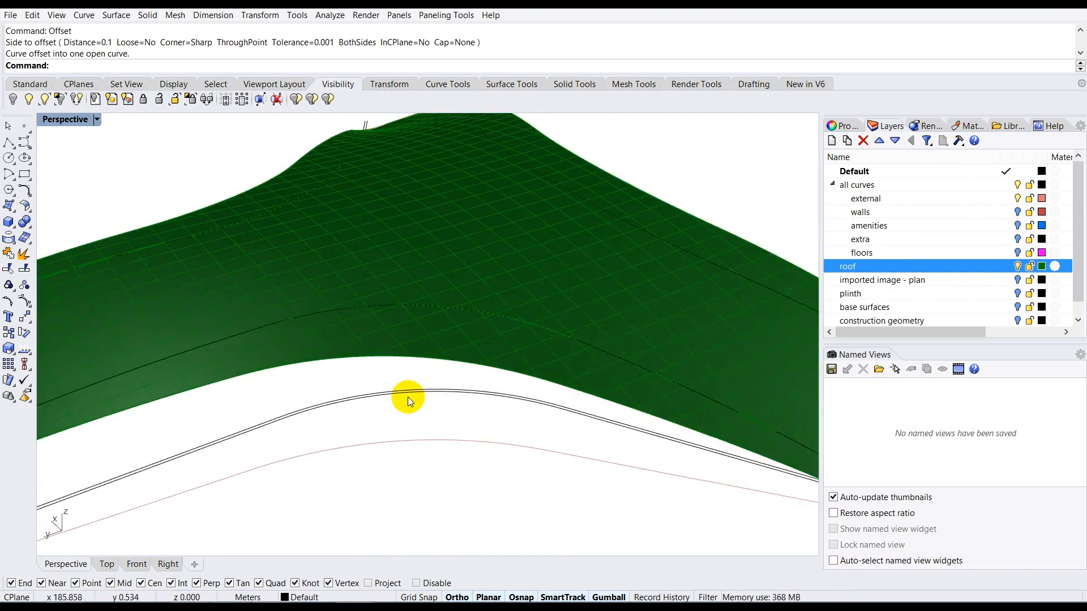
pyautogui.click(412, 389)
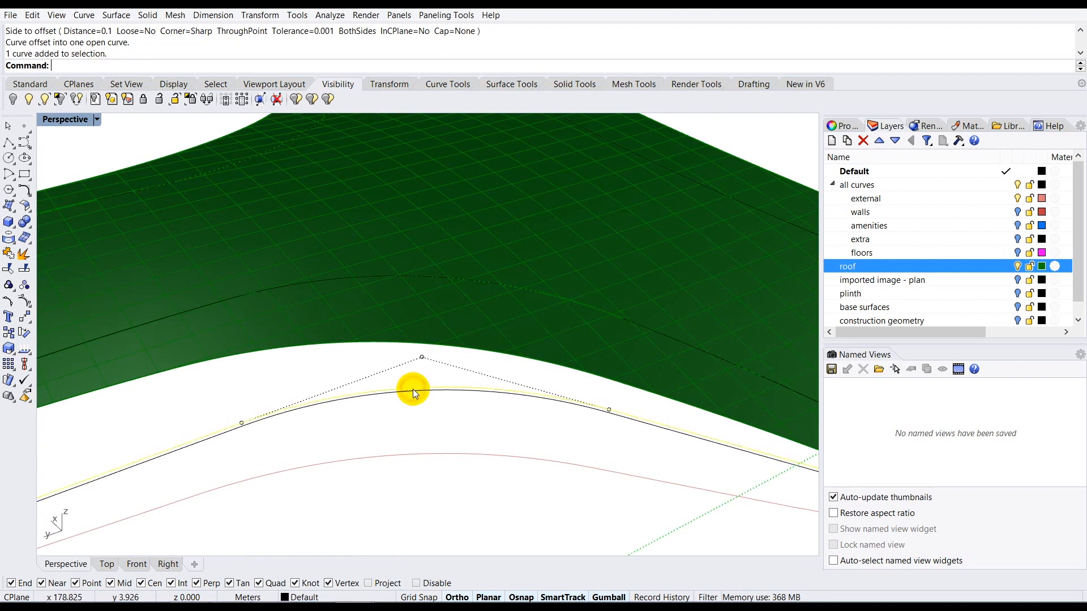
pyautogui.moveTo(415, 388); pyautogui.dragTo(460, 375, button='right')
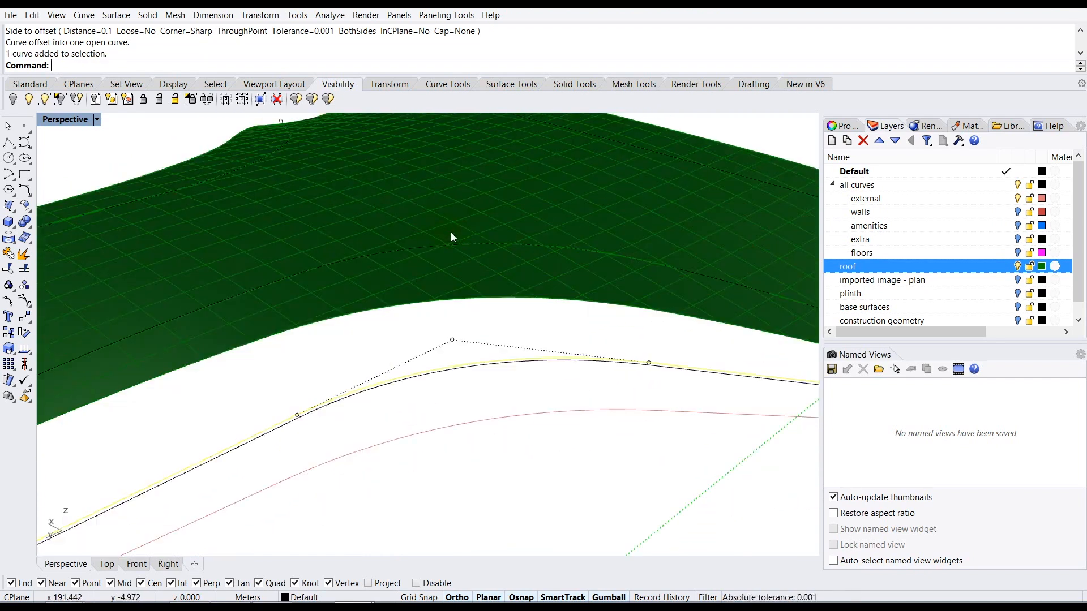
pyautogui.moveTo(439, 262); pyautogui.dragTo(434, 294, button='right')
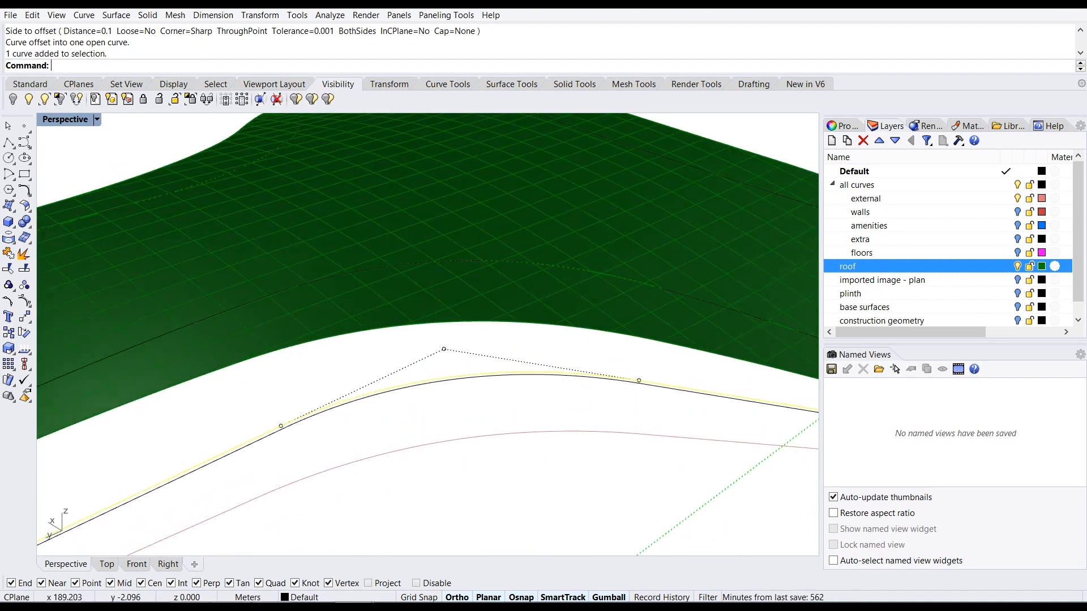
pyautogui.write('Project')
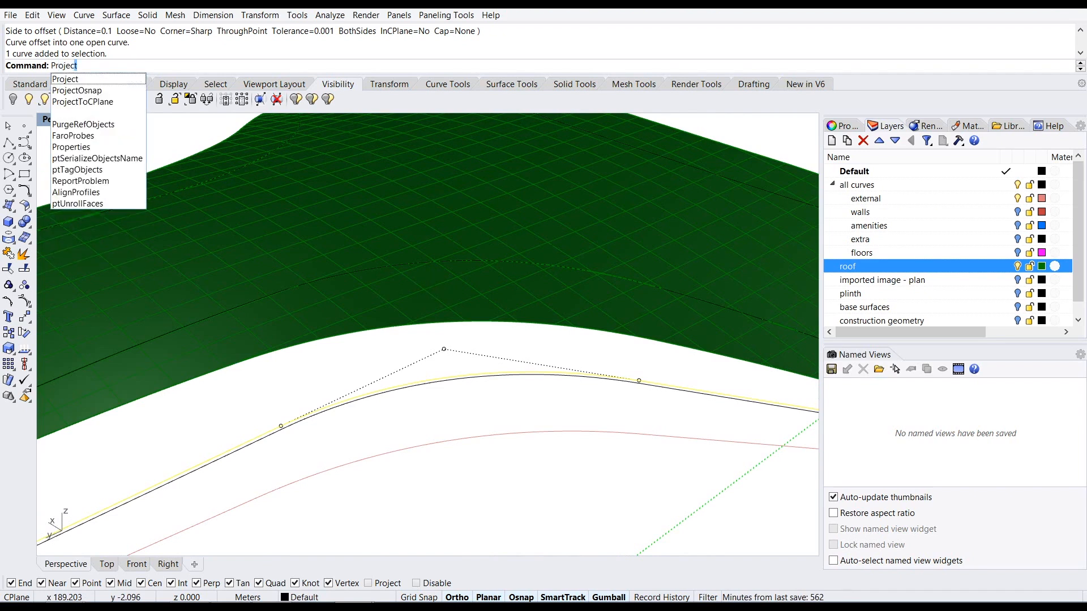
pyautogui.press('Return')
pyautogui.press('Return')
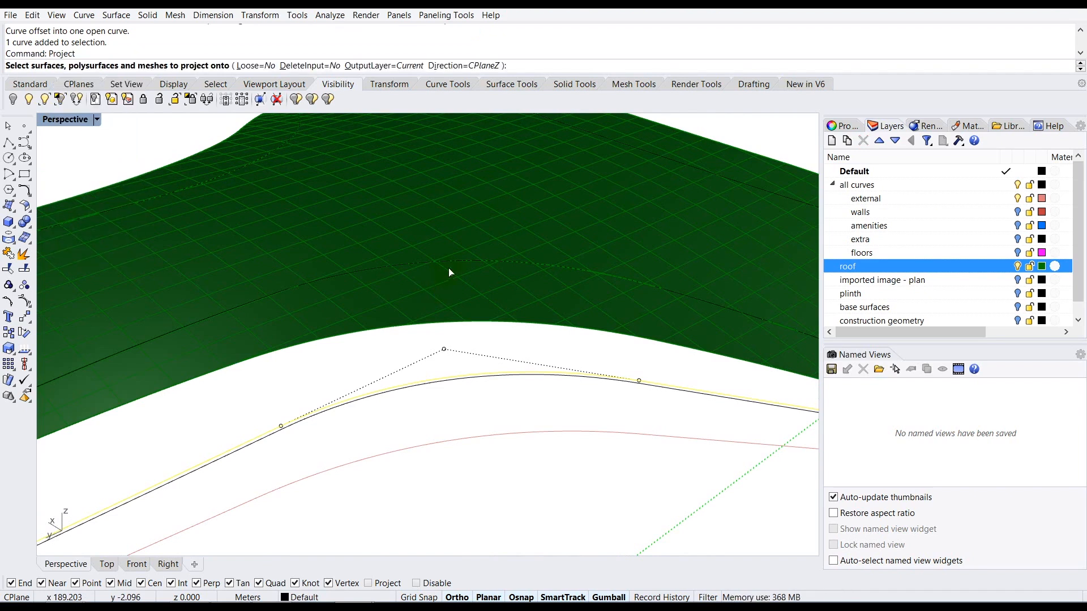
pyautogui.click(449, 273)
pyautogui.moveTo(453, 261); pyautogui.dragTo(456, 232, button='right')
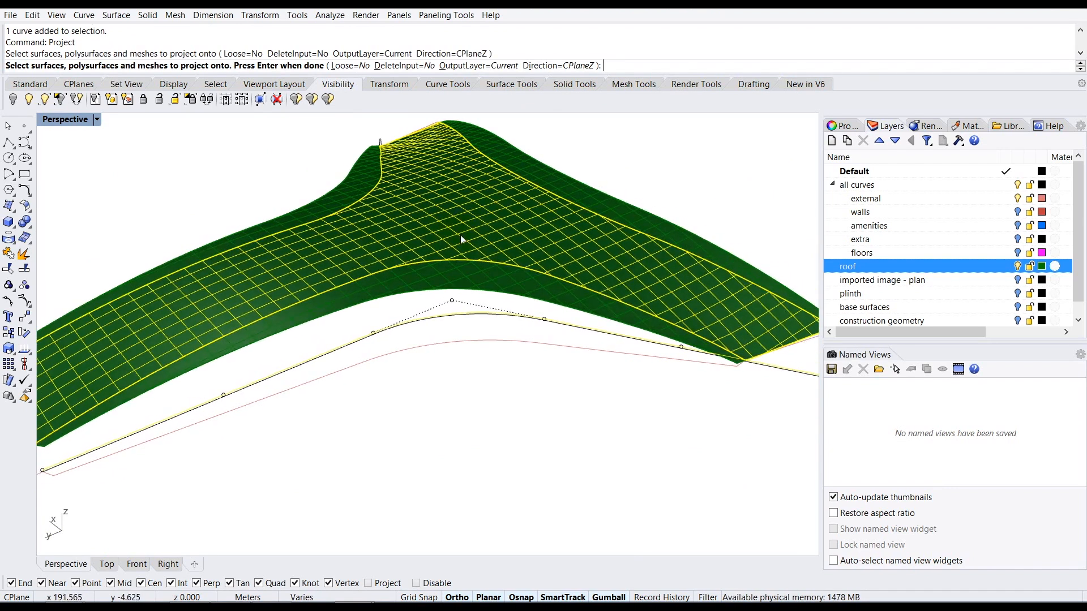
pyautogui.scroll(8, 461, 240)
pyautogui.moveTo(439, 340); pyautogui.dragTo(437, 441, button='right')
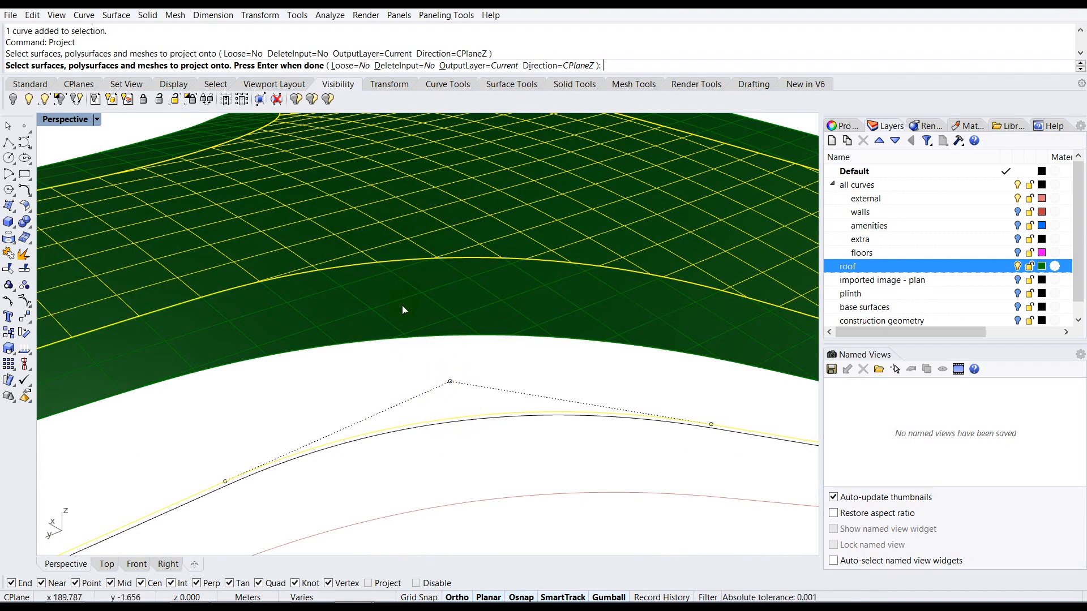
pyautogui.rightClick(401, 367)
# Step: Project the inner offset wall curve on the next side of the building onto the main roof surface
pyautogui.moveTo(402, 362); pyautogui.dragTo(447, 354, button='right')
pyautogui.scroll(5, 447, 355)
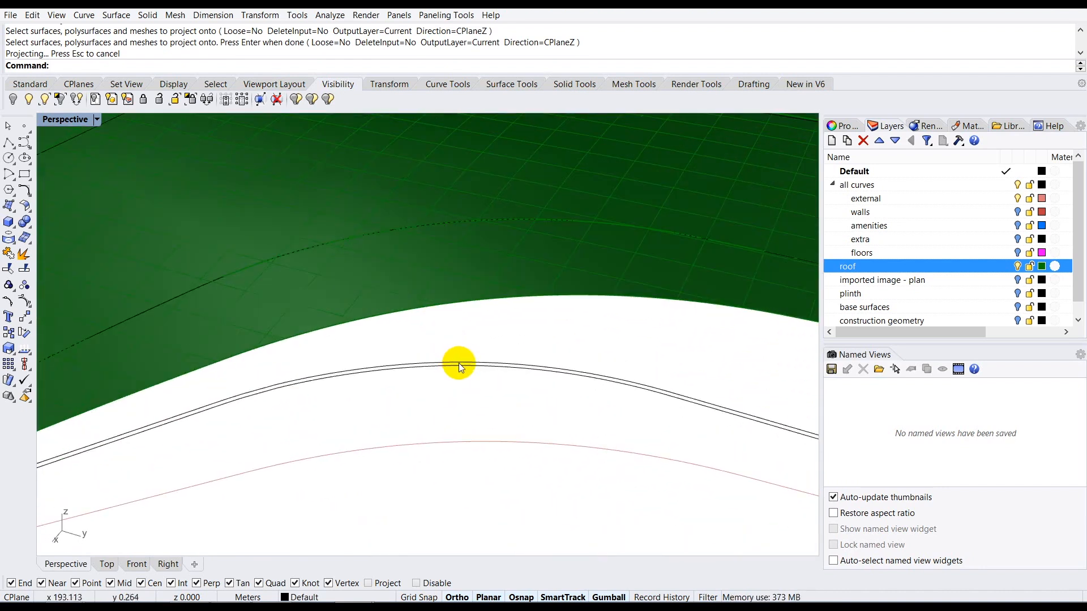
pyautogui.click(456, 366)
pyautogui.write('Project')
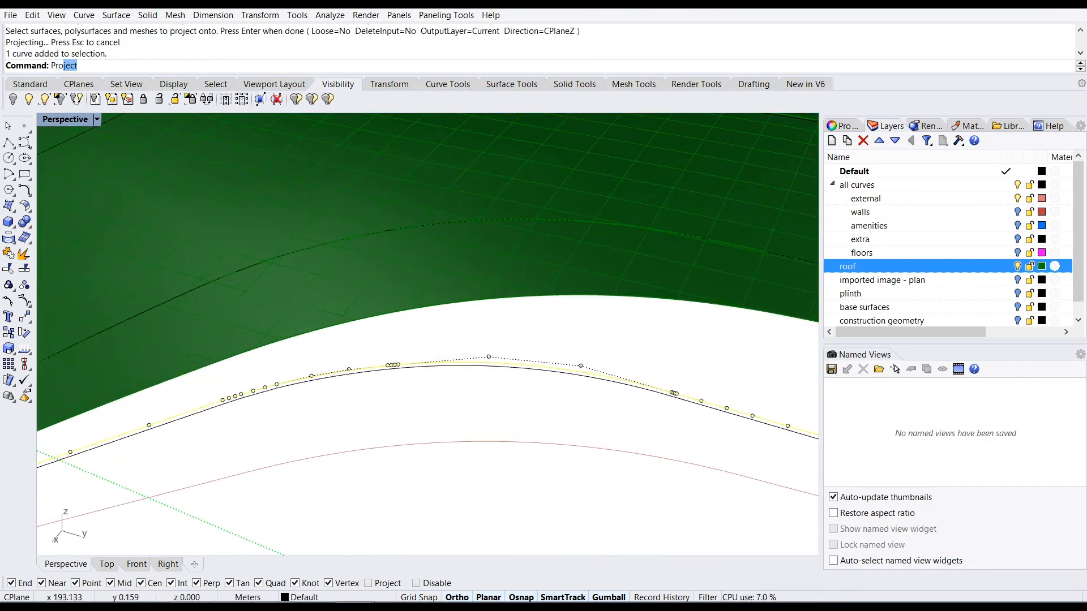
pyautogui.press('Return')
pyautogui.moveTo(439, 359); pyautogui.dragTo(452, 300, button='right')
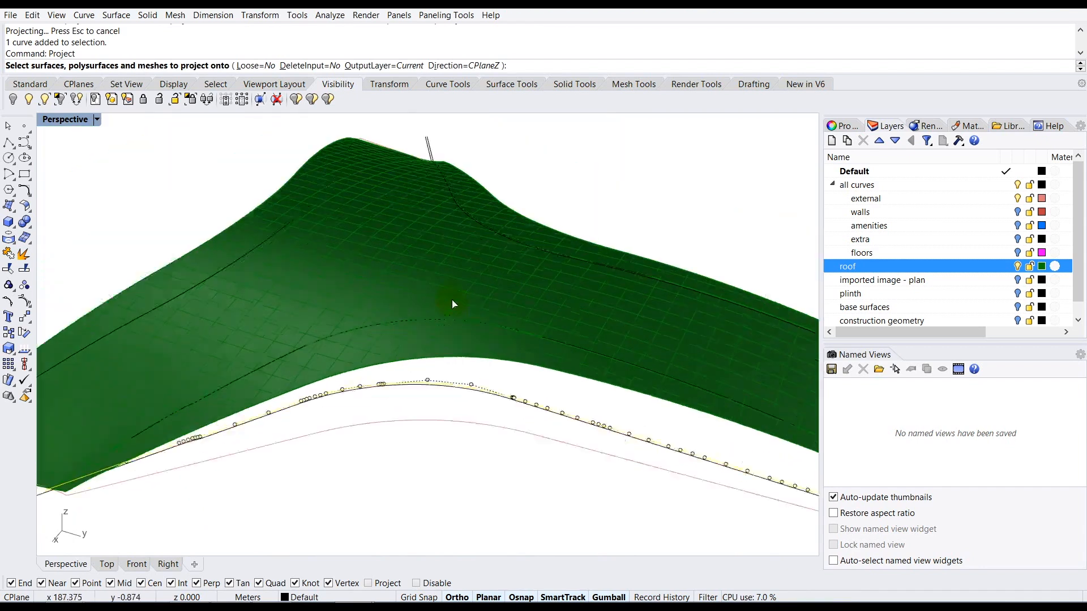
pyautogui.click(456, 296)
pyautogui.press('Return')
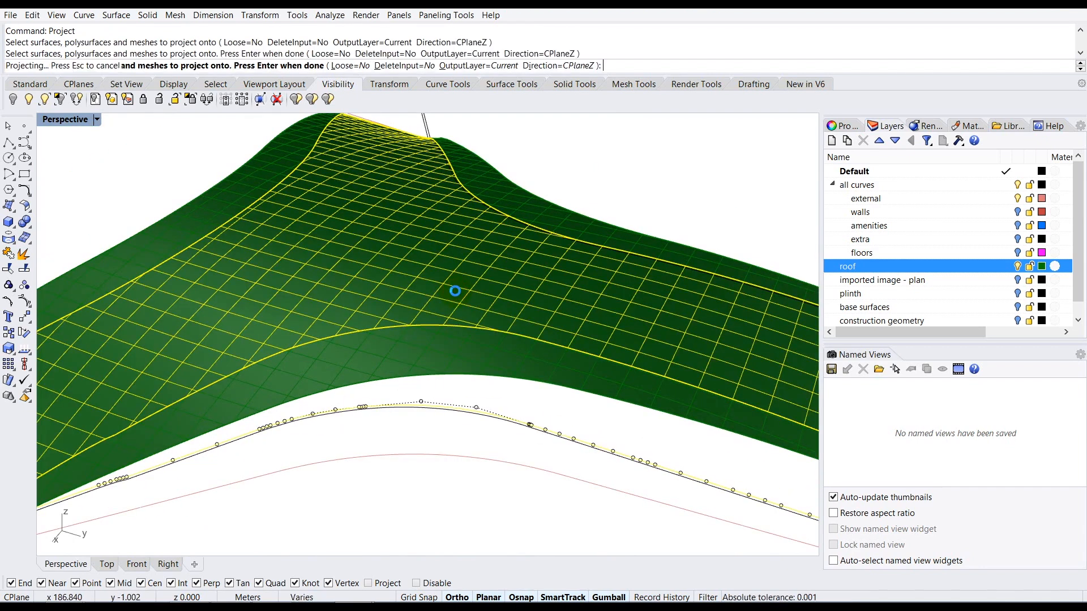
pyautogui.moveTo(450, 294); pyautogui.dragTo(426, 317, button='right')
pyautogui.scroll(3, 424, 320)
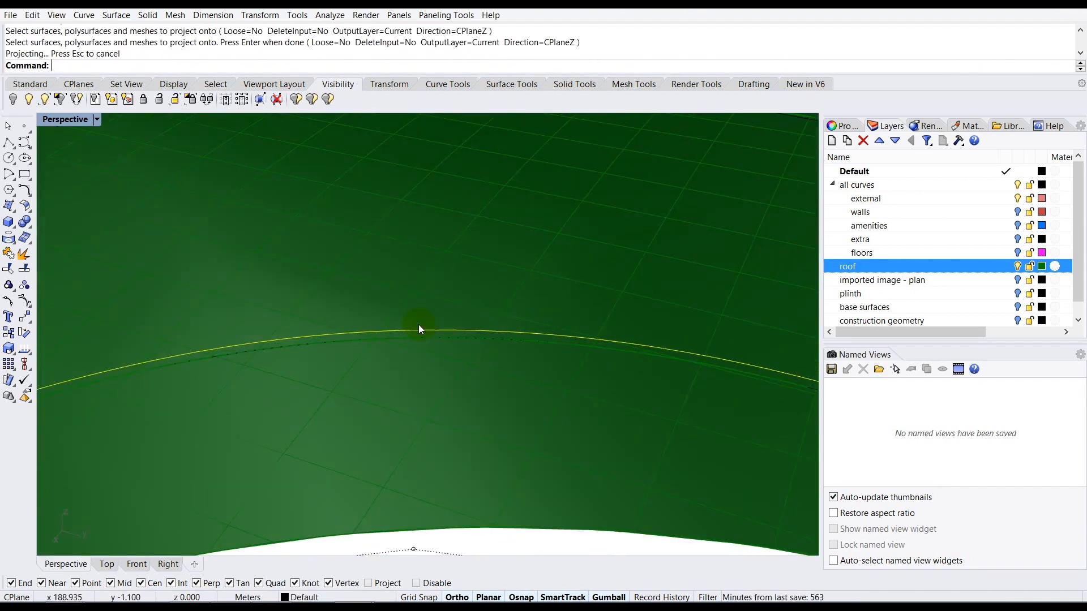
# Step: Project the third inner offset wall curve onto the main roof surface, keeping the original curve
pyautogui.scroll(-4, 409, 328)
pyautogui.moveTo(342, 382); pyautogui.dragTo(498, 376, button='right')
pyautogui.scroll(2, 409, 427)
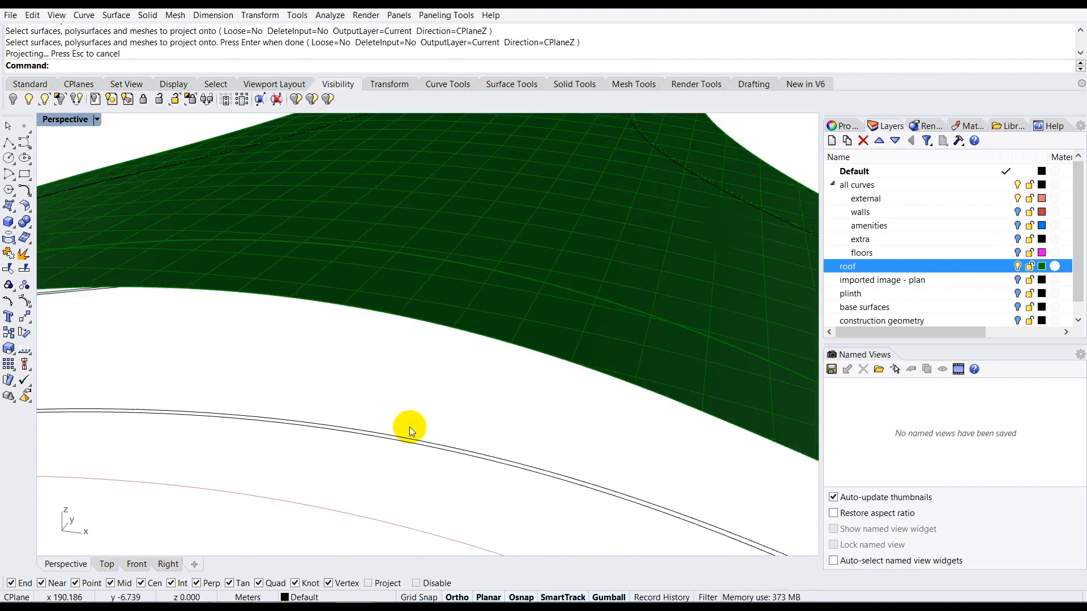
pyautogui.click(428, 446)
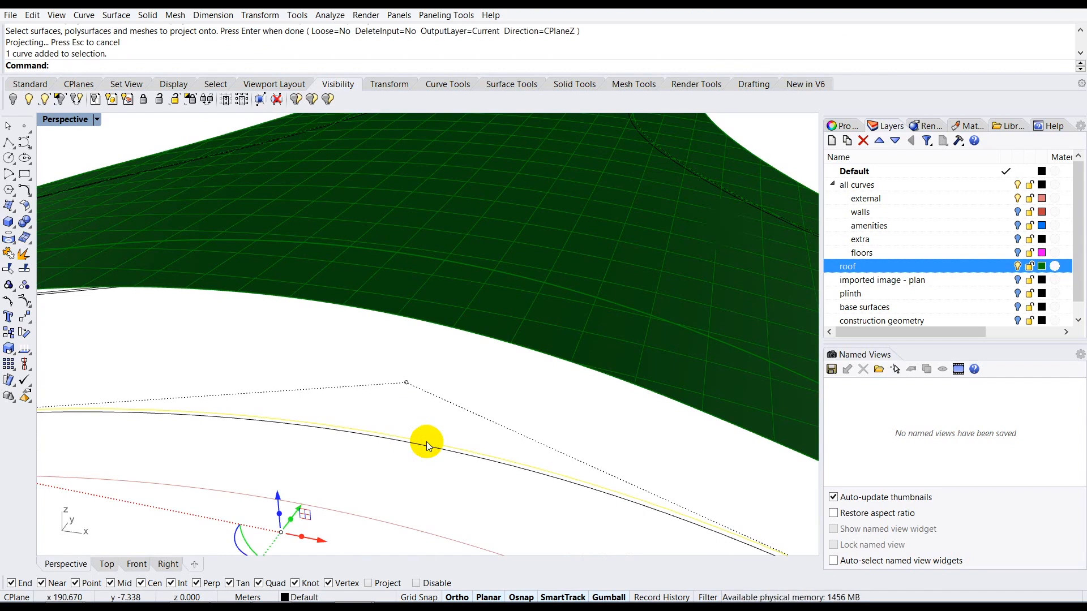
pyautogui.write('ect')
pyautogui.press('Return')
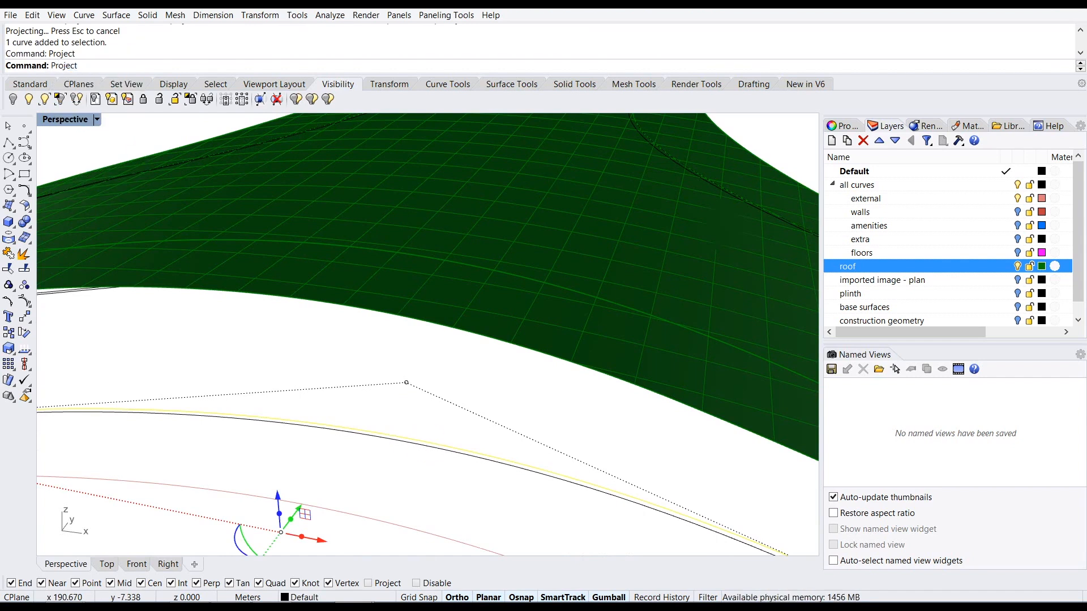
pyautogui.click(492, 244)
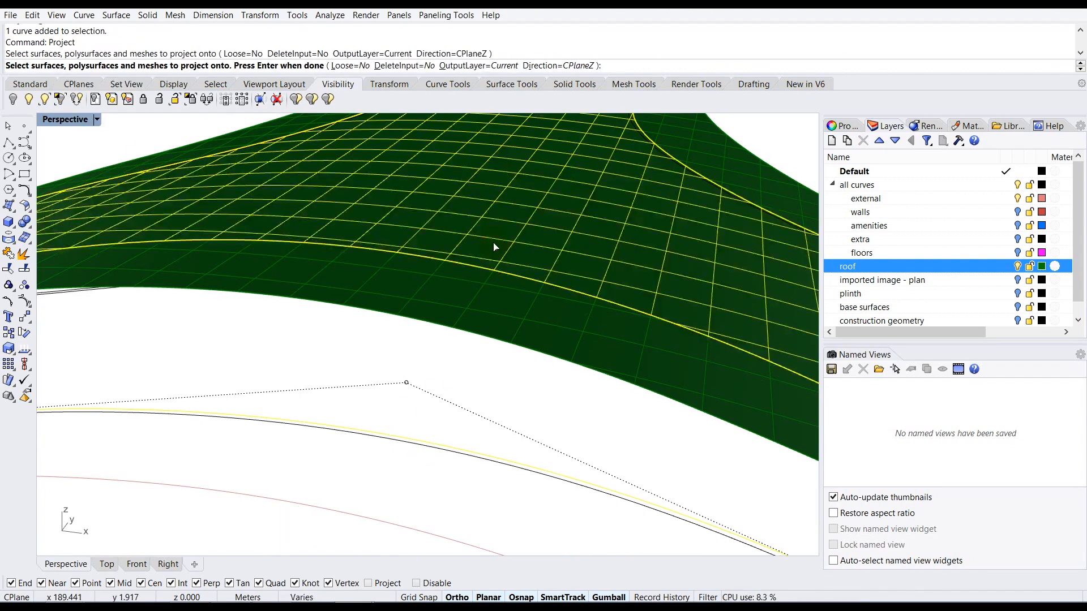
pyautogui.press('Return')
pyautogui.moveTo(483, 244); pyautogui.dragTo(364, 316, button='right')
# Step: Examine how the projected double wall curves meet the stepped roof edges at the end of the long wing
pyautogui.click(219, 317)
pyautogui.scroll(-8, 352, 311)
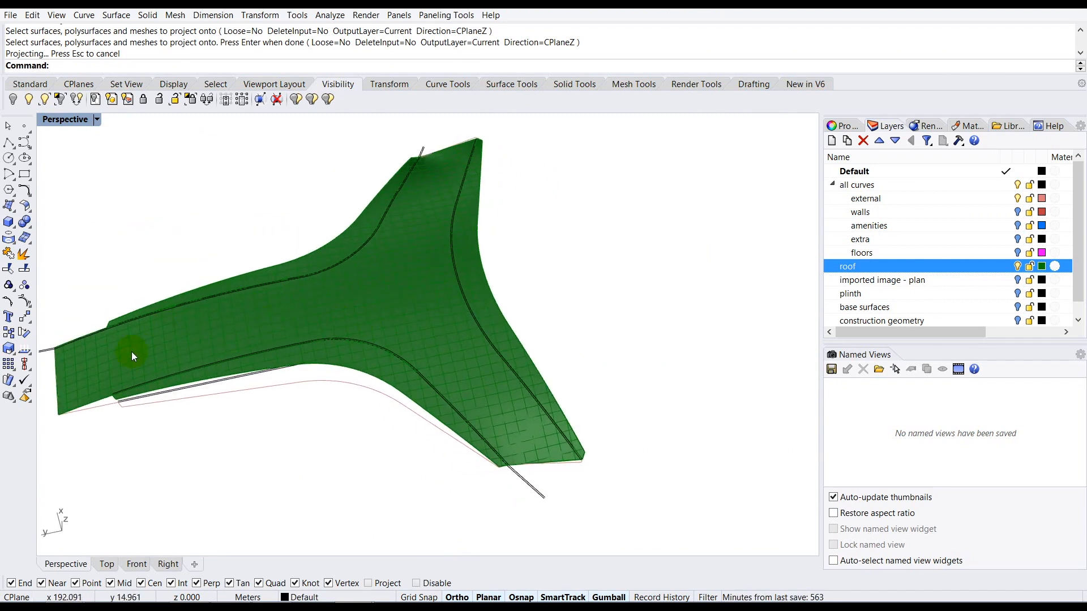
pyautogui.scroll(6, 131, 358)
pyautogui.moveTo(137, 358); pyautogui.dragTo(188, 401, button='right')
pyautogui.scroll(5, 188, 396)
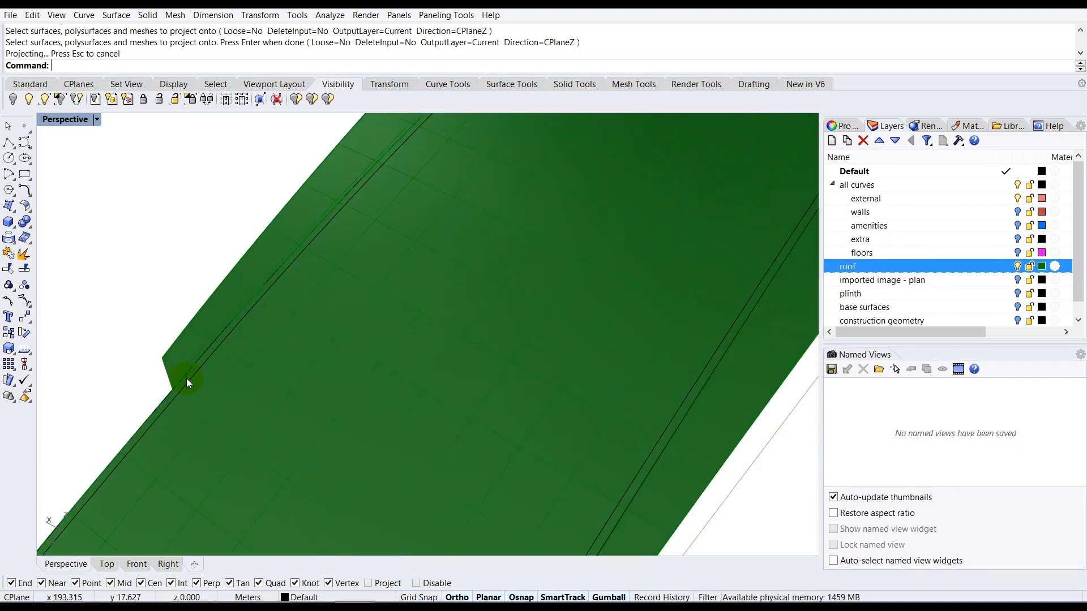
pyautogui.scroll(-5, 188, 383)
pyautogui.moveTo(209, 389); pyautogui.dragTo(237, 382, button='right')
pyautogui.scroll(-8, 324, 340)
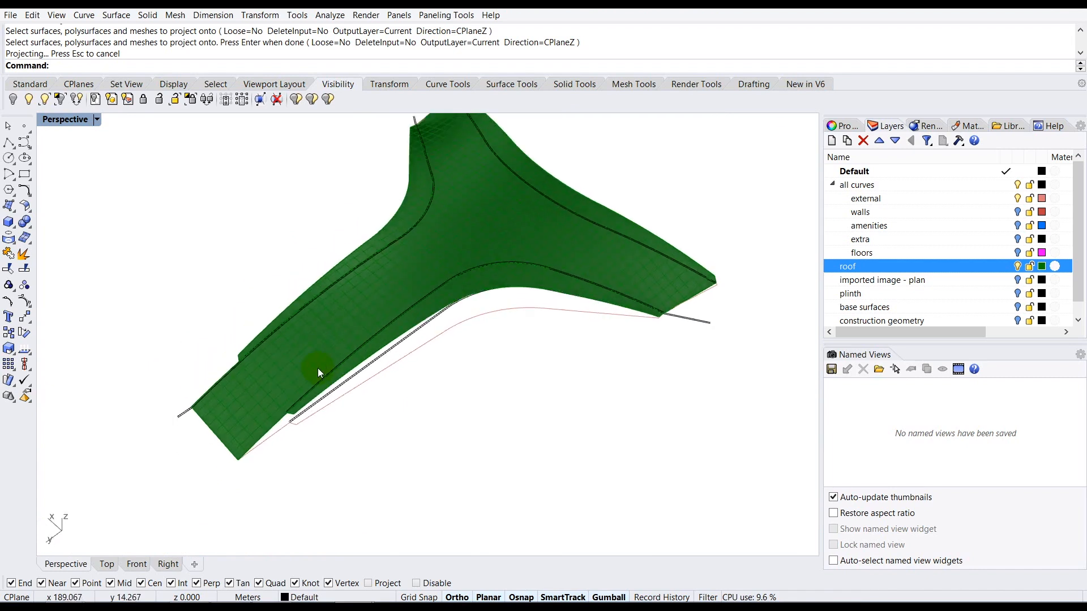
pyautogui.scroll(-2, 316, 373)
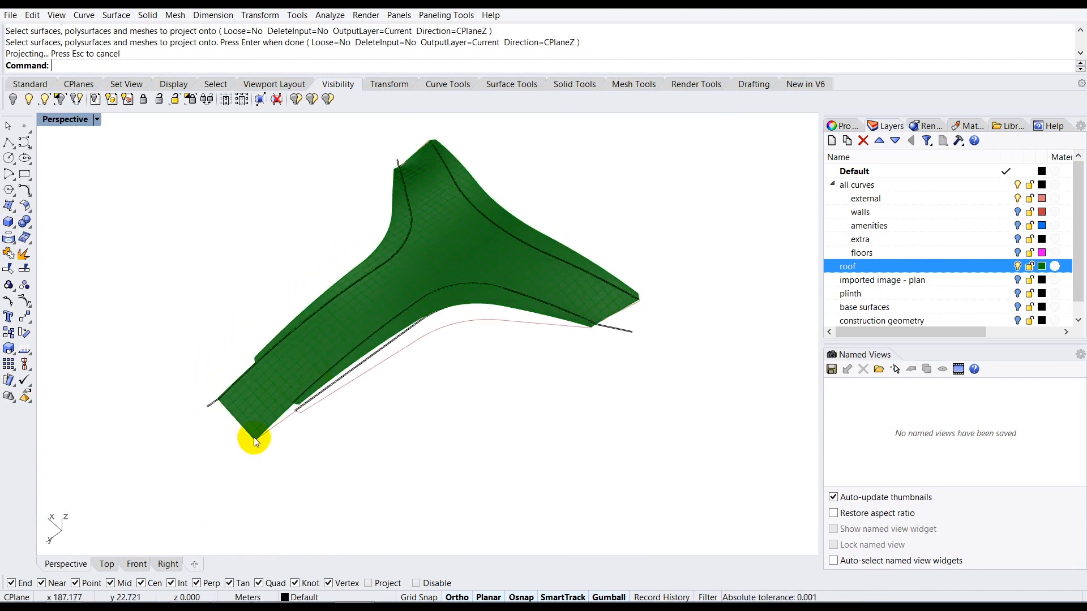
# Step: Delete the projected inner wall curve beside the notch in the roof edge at the long wing's end
pyautogui.scroll(8, 255, 436)
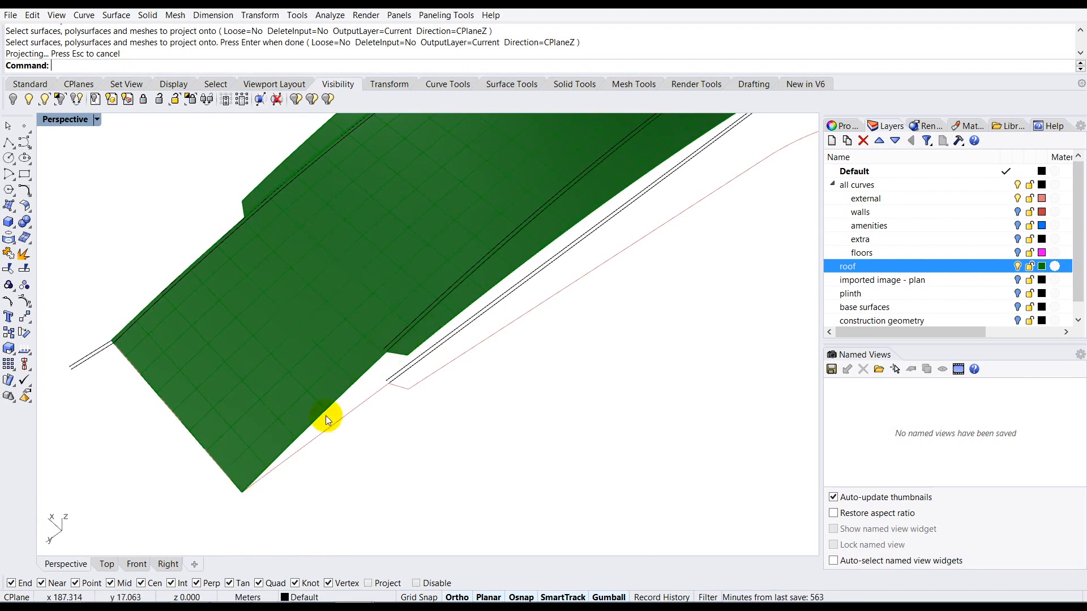
pyautogui.scroll(6, 376, 360)
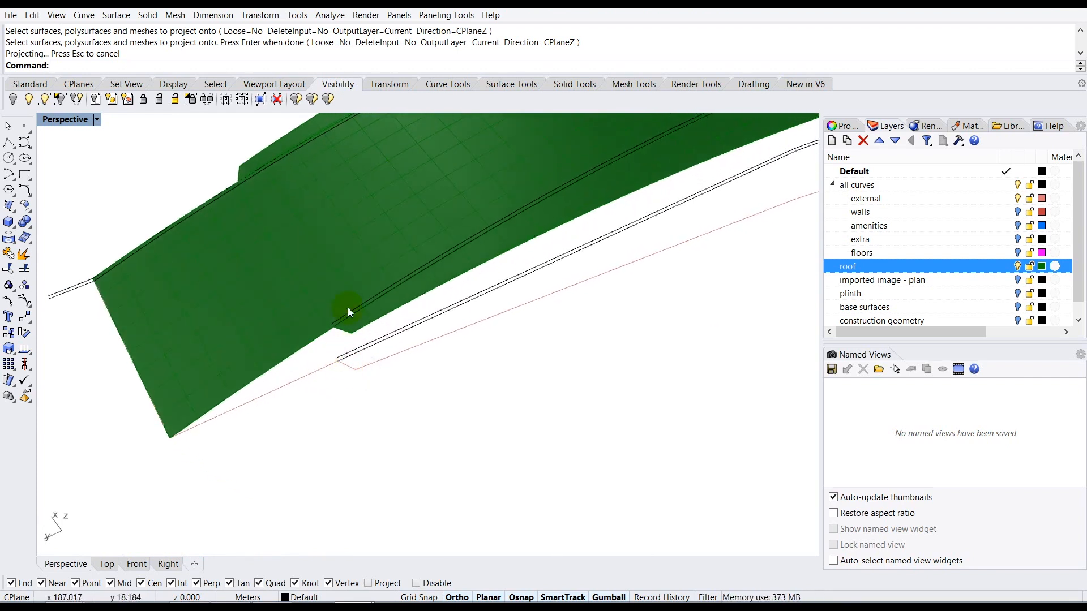
pyautogui.click(354, 325)
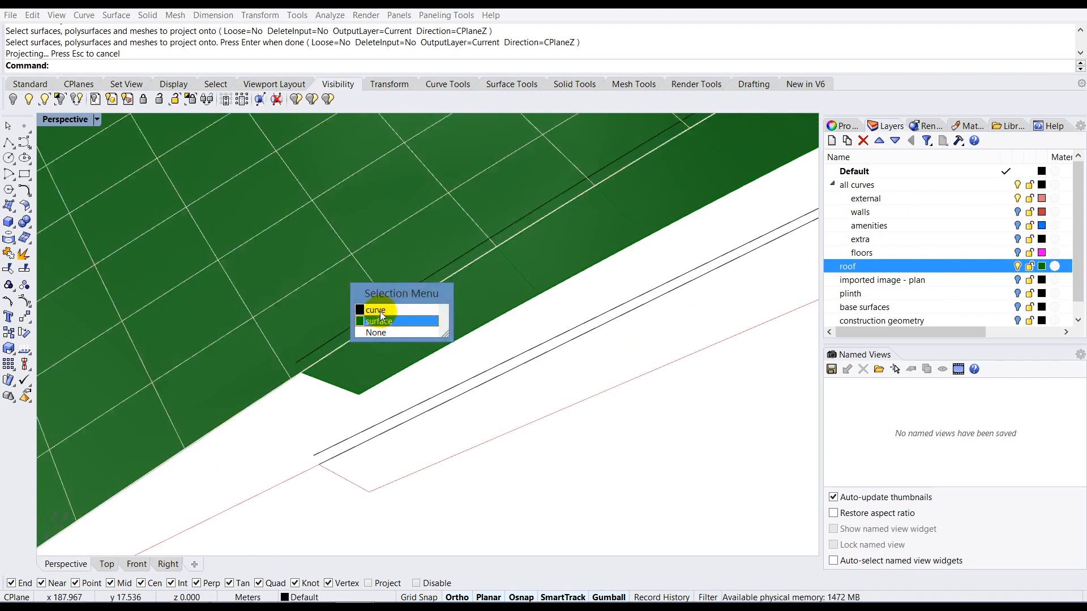
pyautogui.click(383, 306)
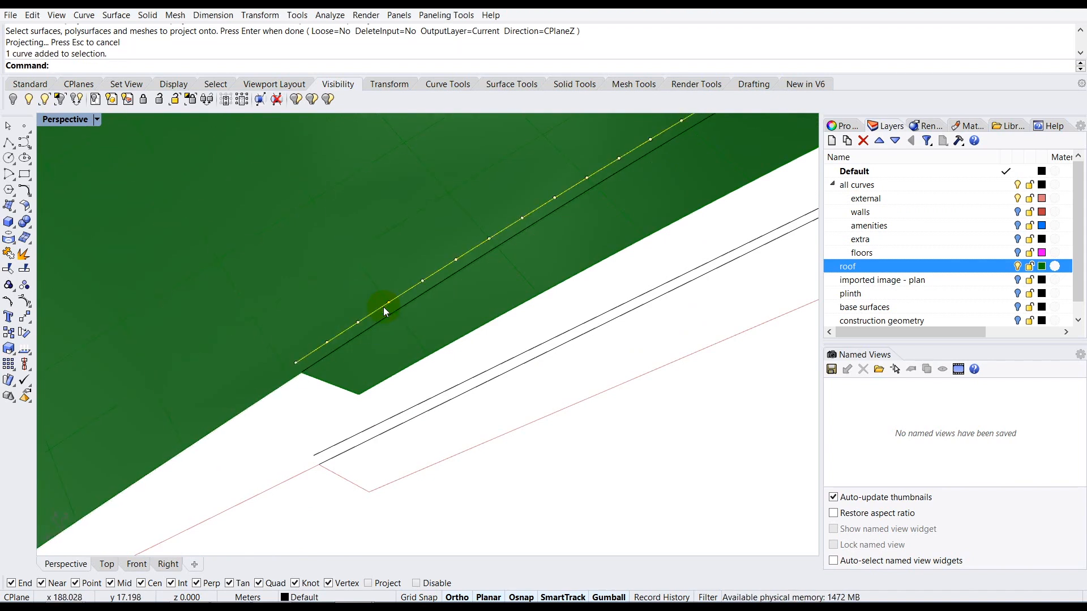
pyautogui.press('Delete')
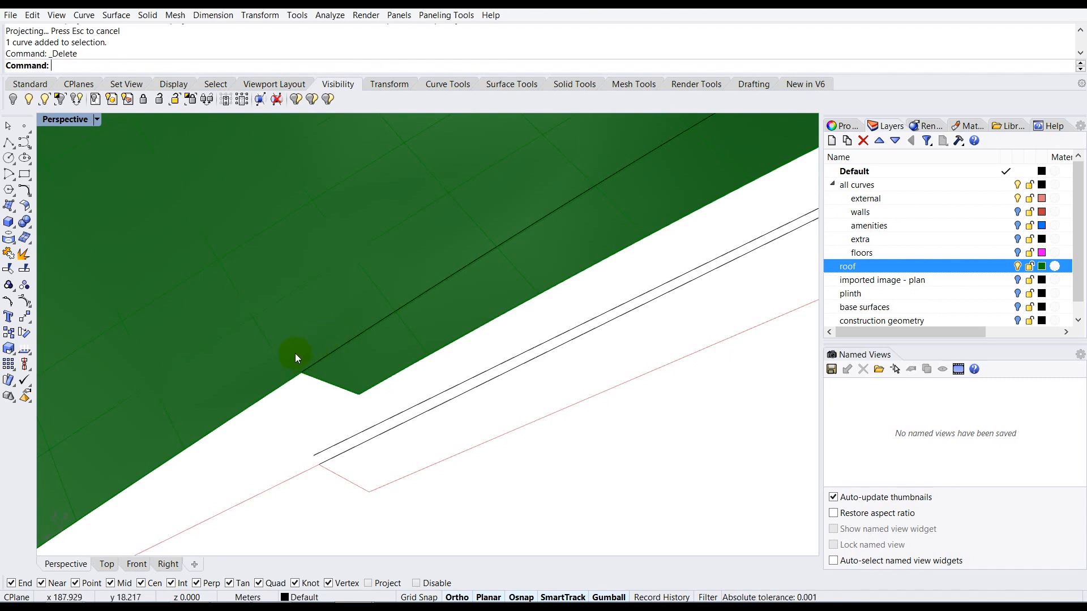
# Step: Draw a straight polyline from the inner offset wall curve's end at the notch to just beyond the roof's end edge
pyautogui.scroll(-3, 309, 347)
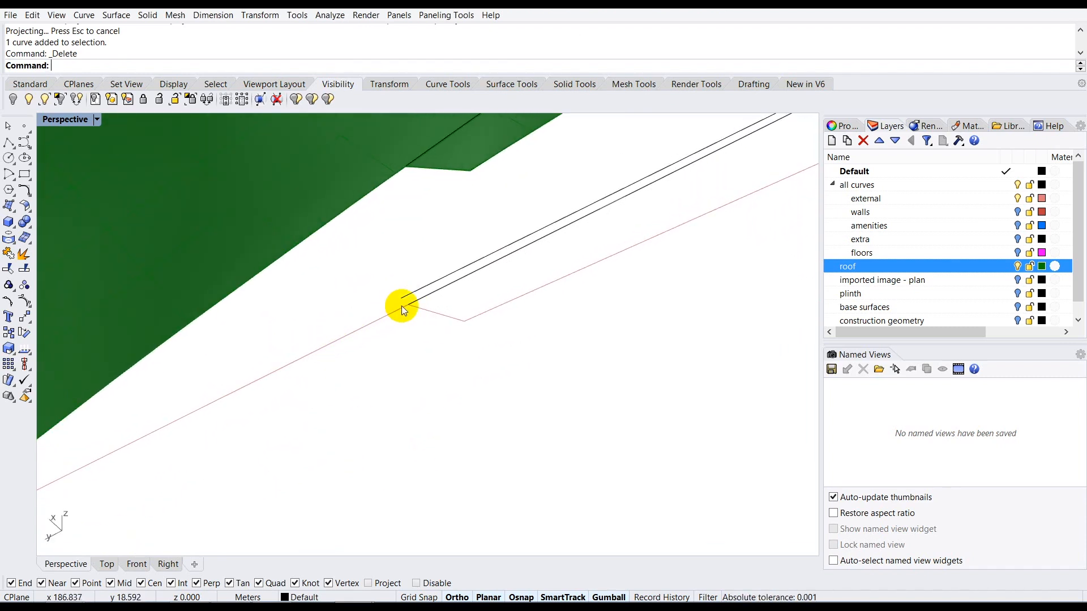
pyautogui.scroll(-2, 402, 307)
pyautogui.click(9, 142)
pyautogui.click(398, 296)
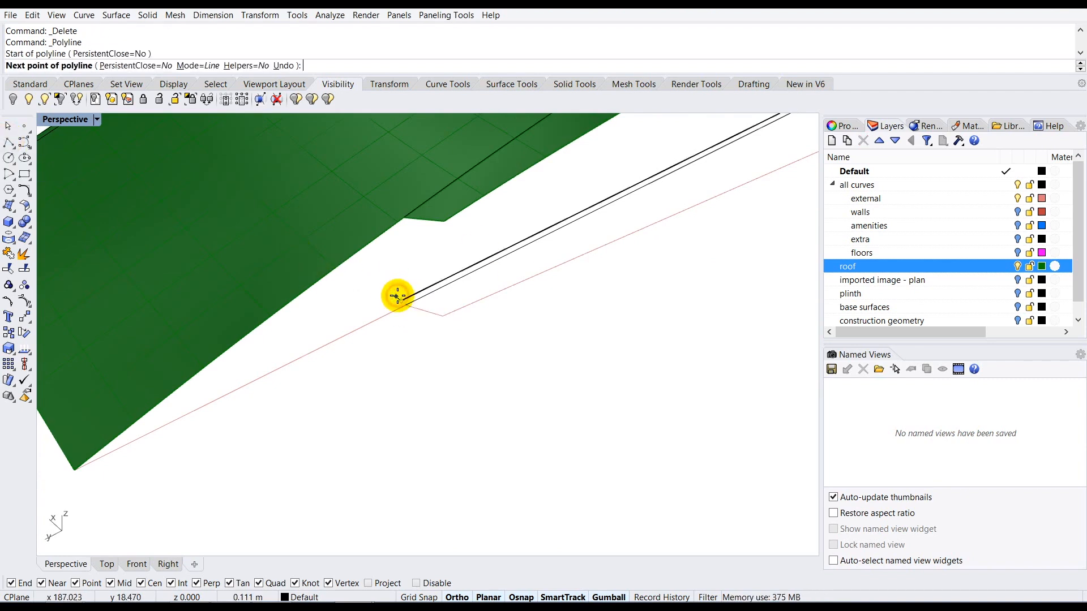
pyautogui.scroll(-3, 398, 296)
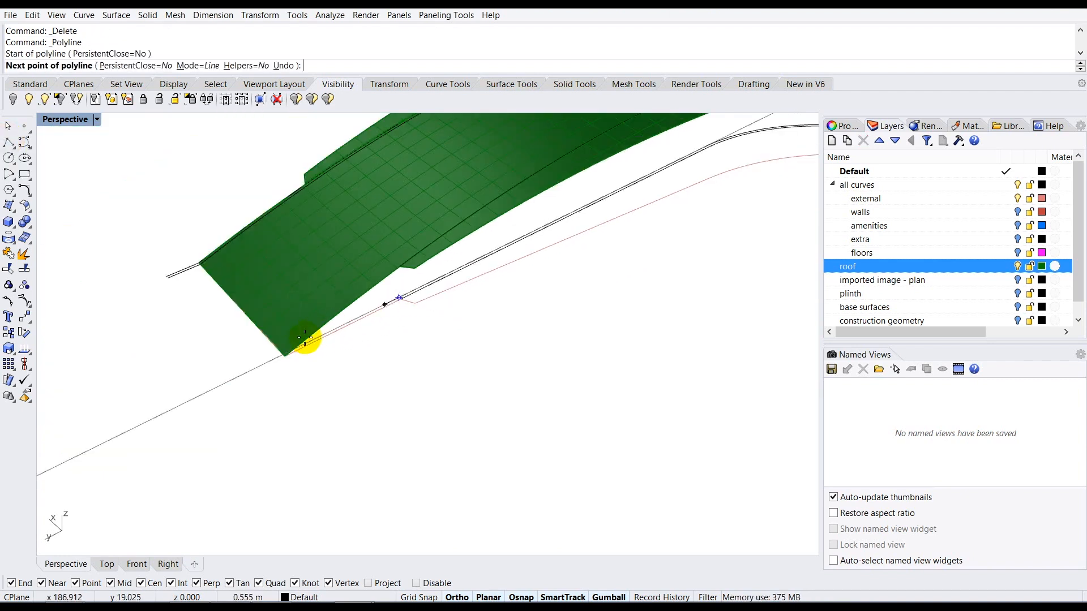
pyautogui.click(251, 370)
pyautogui.press('Return')
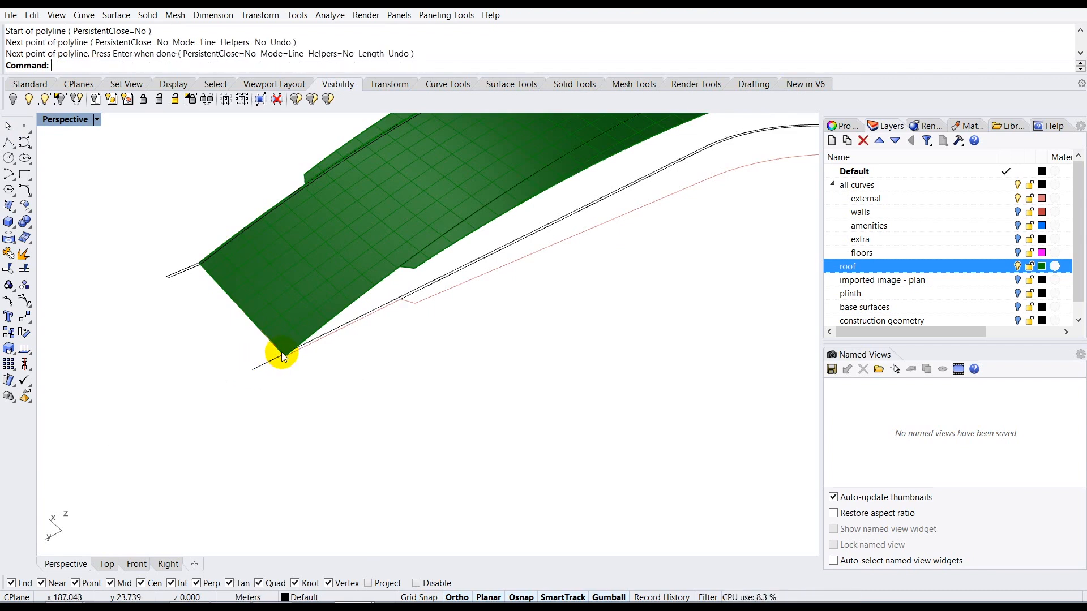
# Step: Draw a parallel polyline from the outer wall curve's end at the notch to just beyond the roof's end edge
pyautogui.scroll(3, 416, 288)
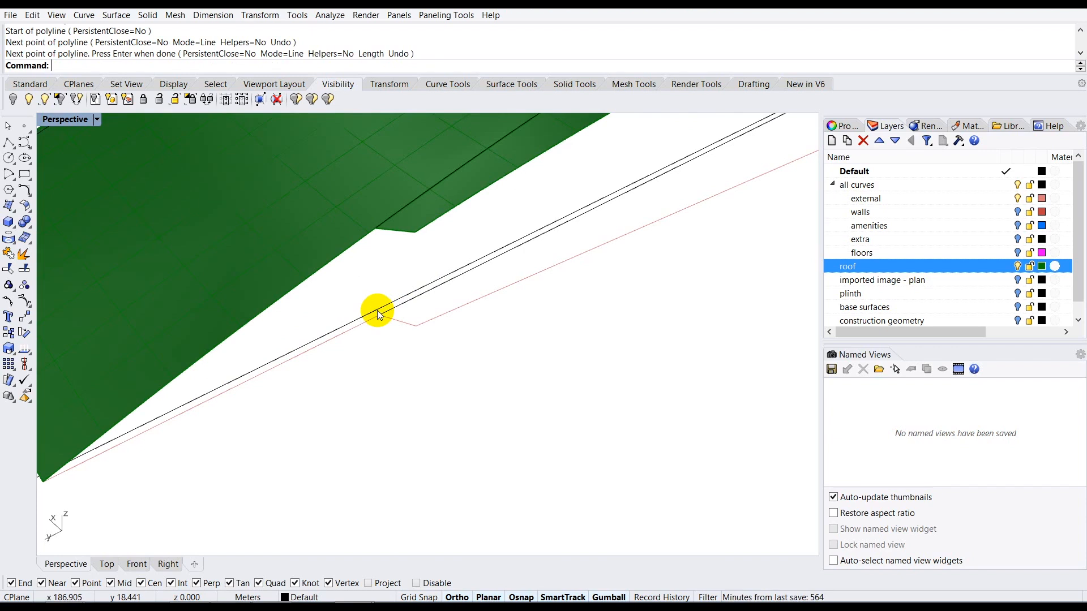
pyautogui.scroll(2, 377, 310)
pyautogui.scroll(-1, 373, 323)
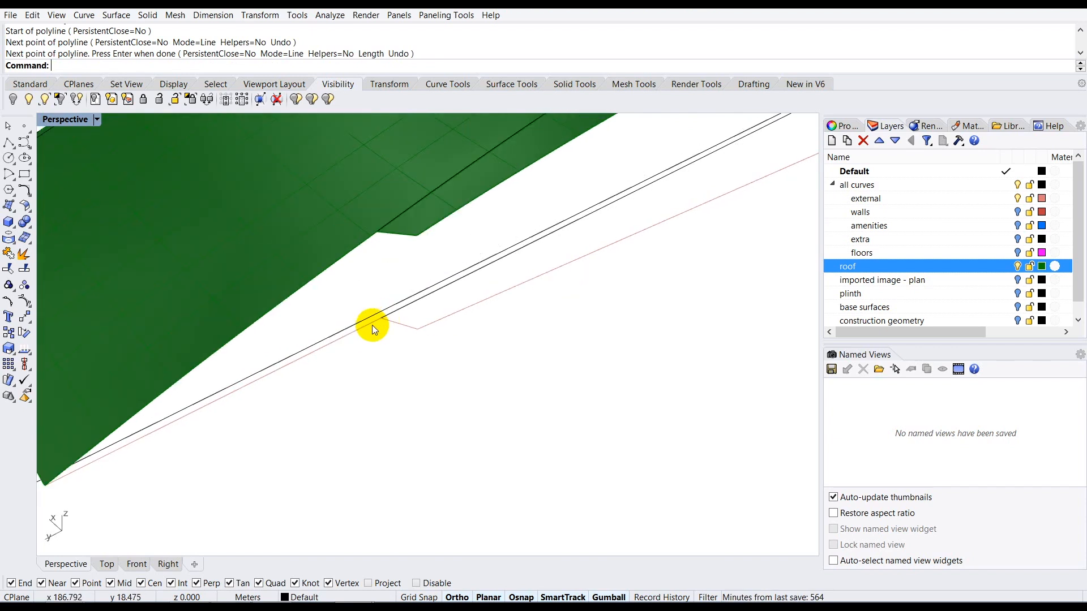
pyautogui.scroll(-2, 334, 265)
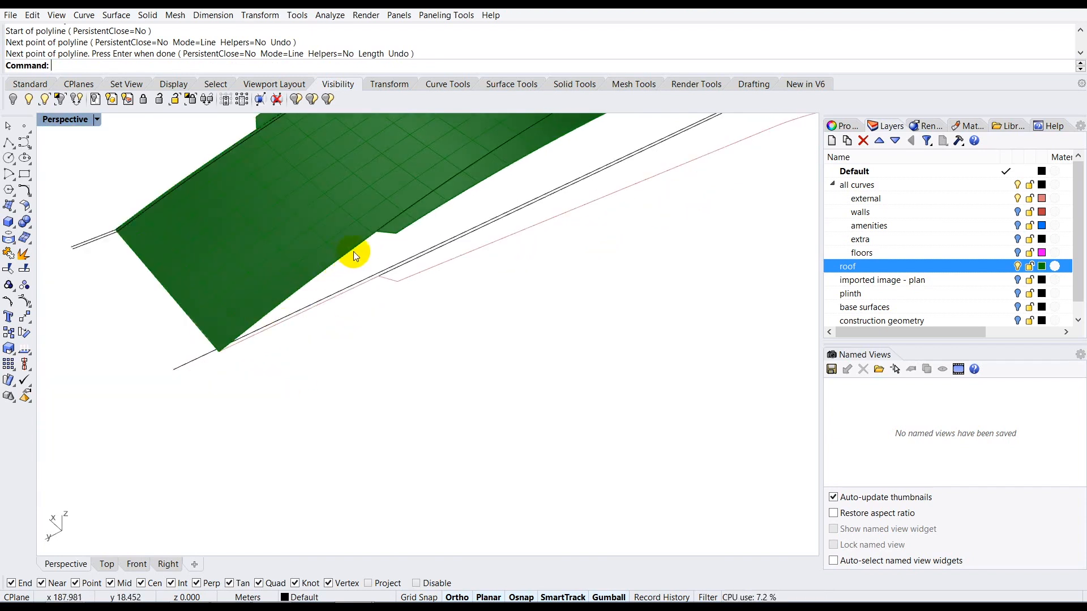
pyautogui.scroll(2, 313, 224)
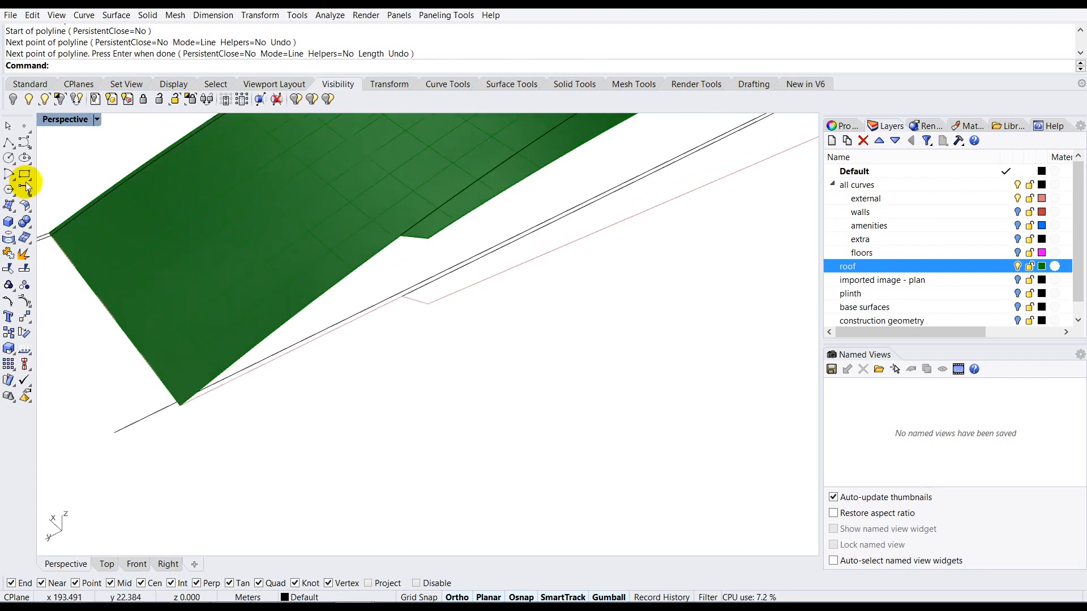
pyautogui.click(9, 142)
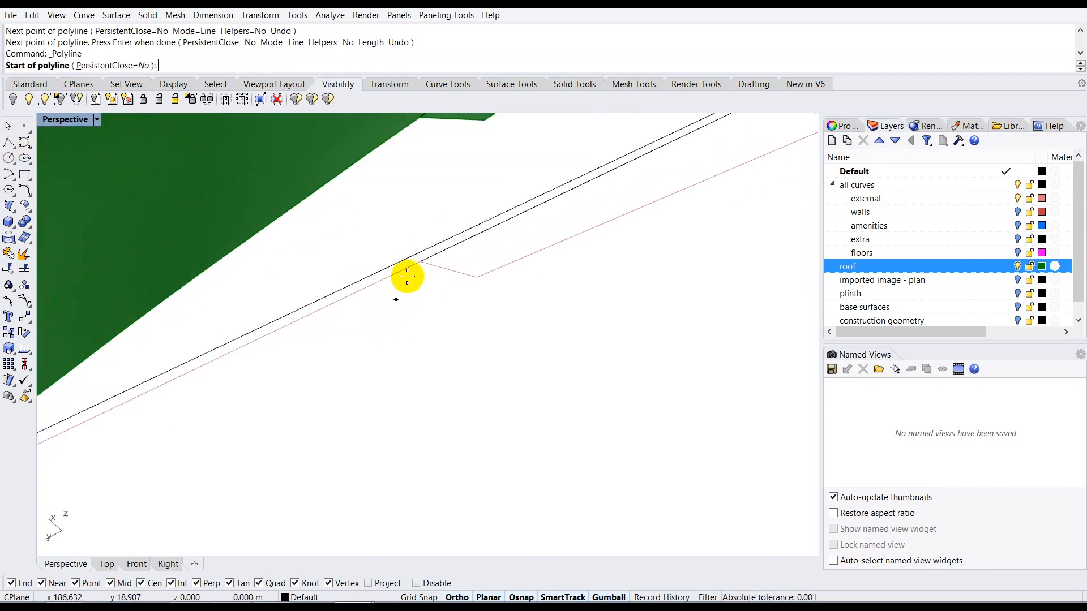
pyautogui.click(418, 263)
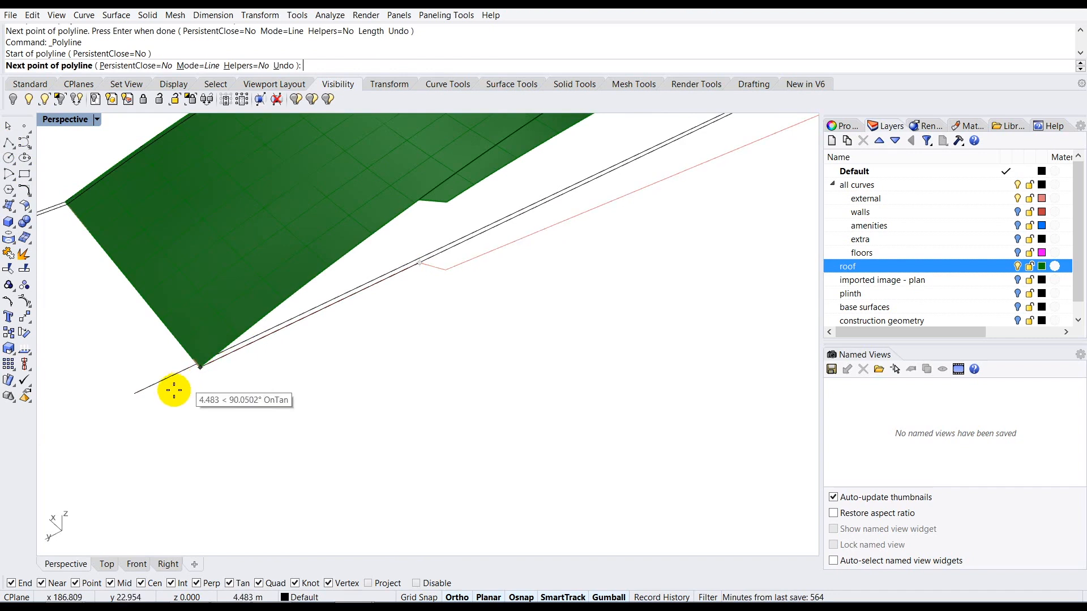
pyautogui.click(144, 399)
pyautogui.press('Return')
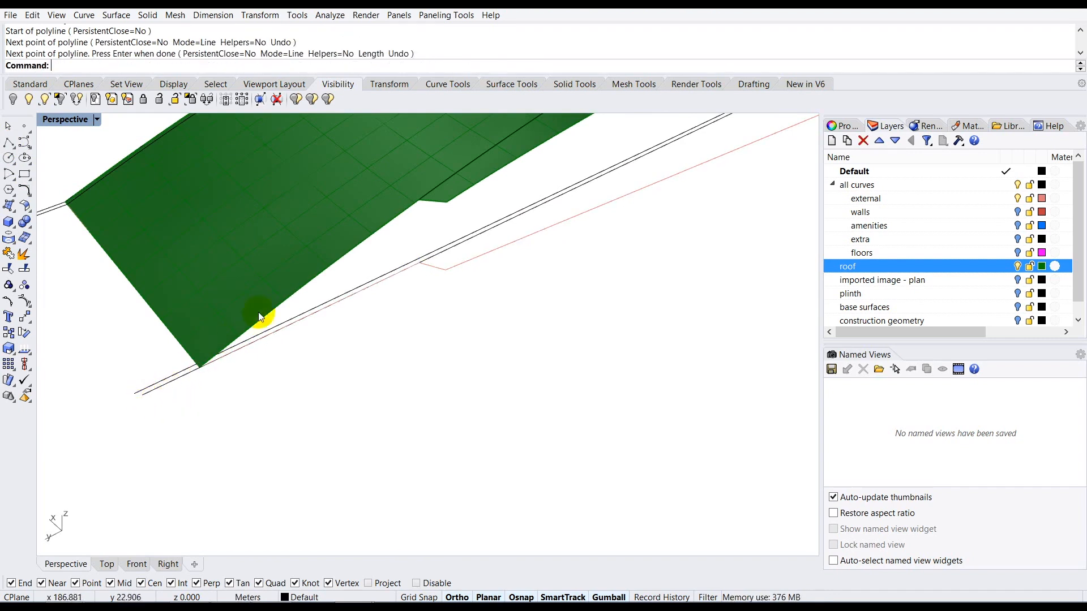
# Step: Project the inner offset wall curve and both straight extension lines onto the main roof surface, keeping the originals
pyautogui.scroll(2, 283, 297)
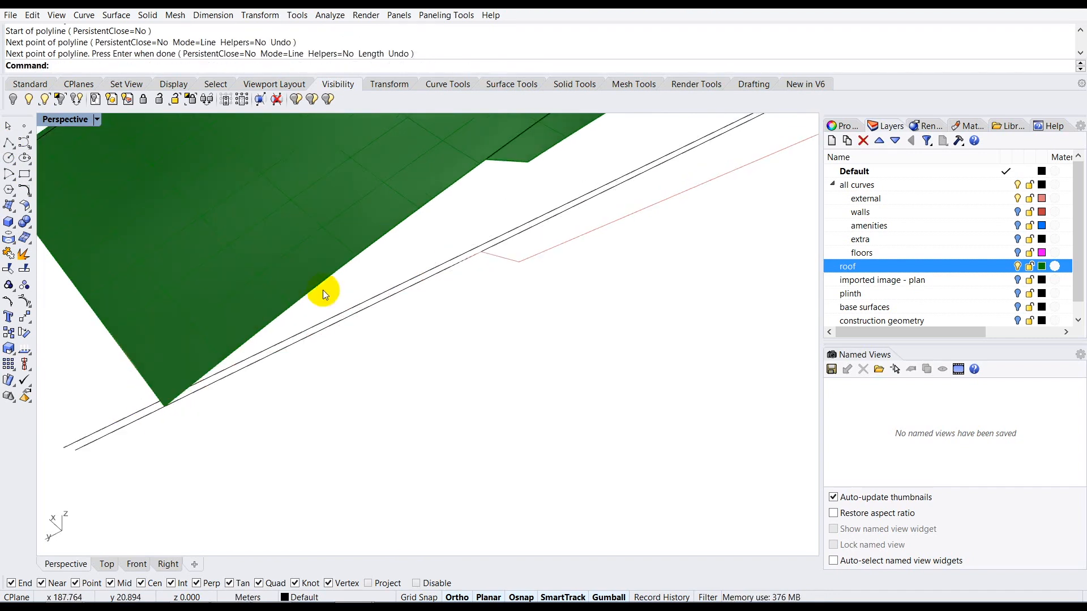
pyautogui.click(511, 230)
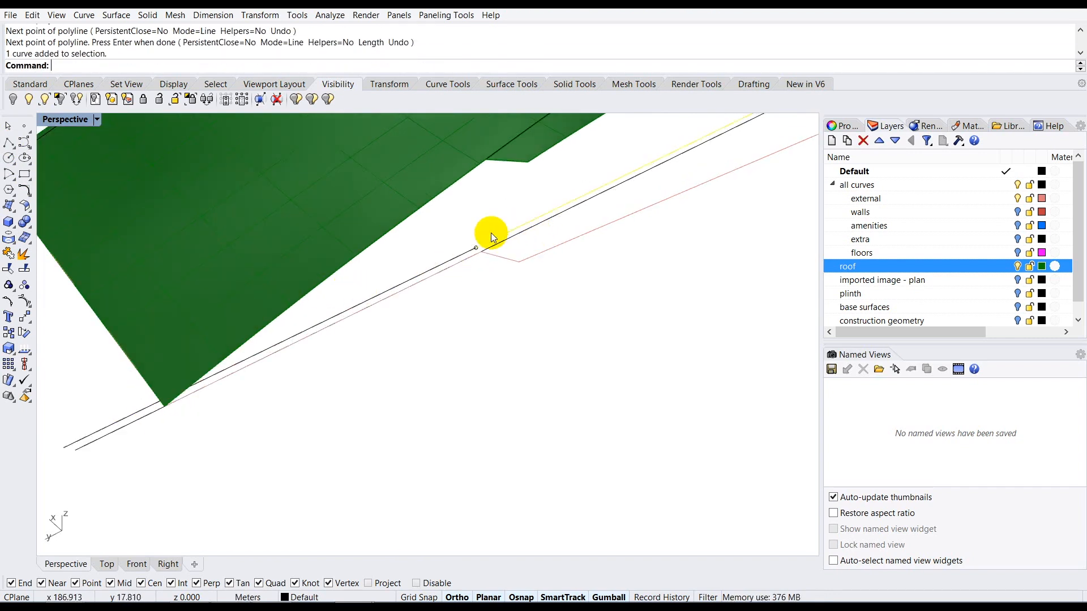
pyautogui.keyDown('shift'); pyautogui.click(463, 254); pyautogui.keyUp('shift')
pyautogui.keyDown('shift'); pyautogui.click(445, 271); pyautogui.keyUp('shift')
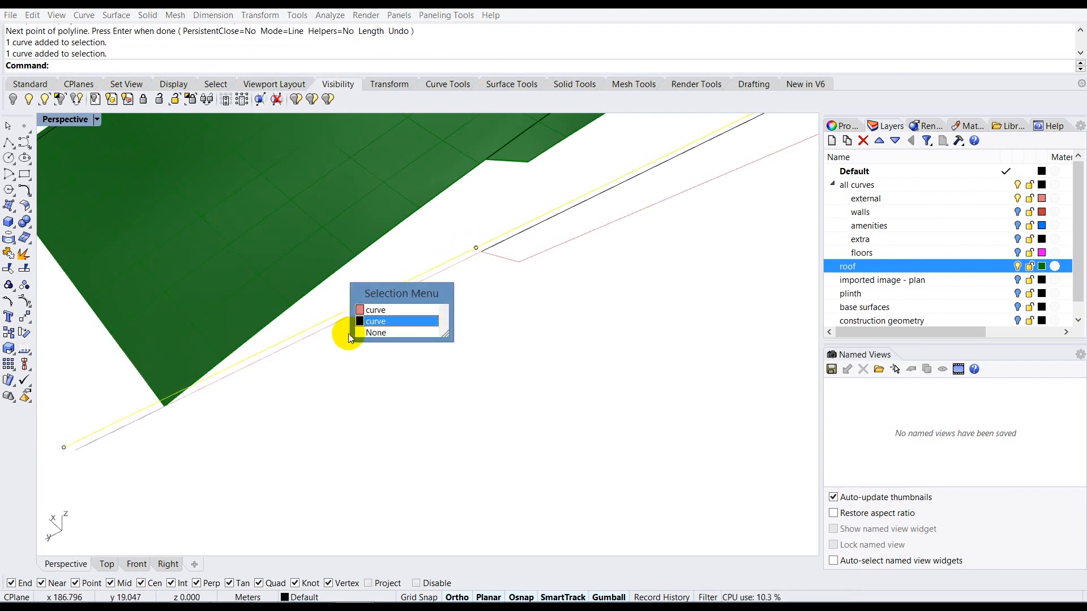
pyautogui.click(367, 325)
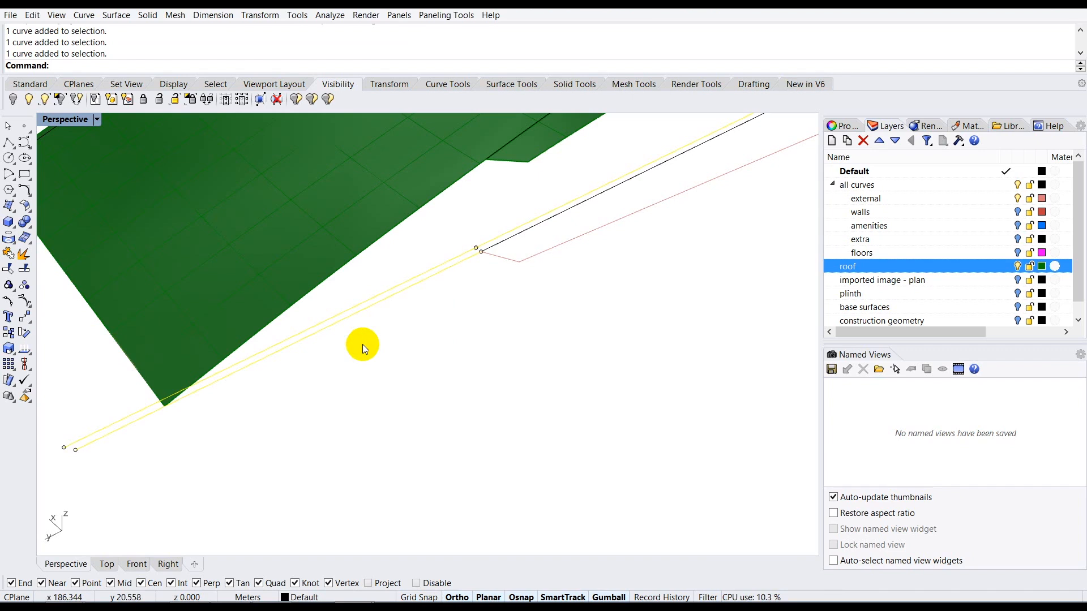
pyautogui.write('Project')
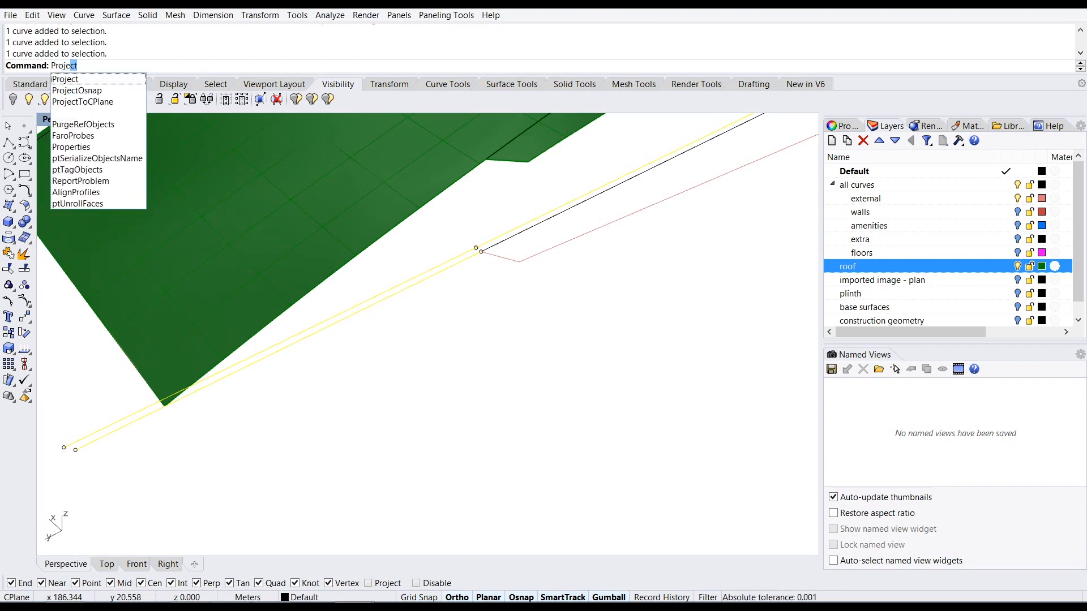
pyautogui.press('Return')
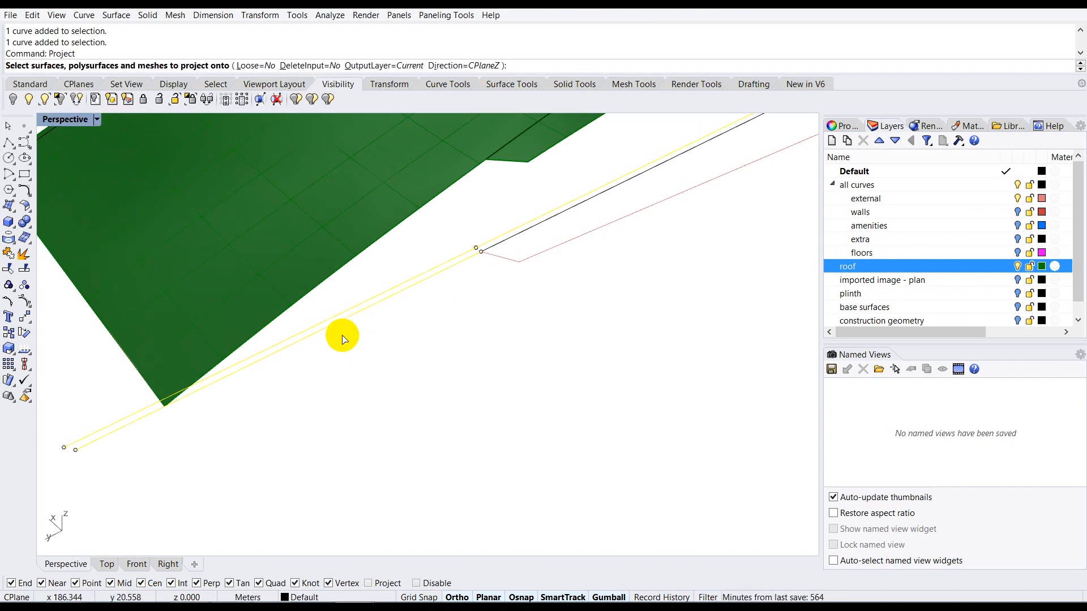
pyautogui.click(303, 216)
pyautogui.scroll(-6, 322, 291)
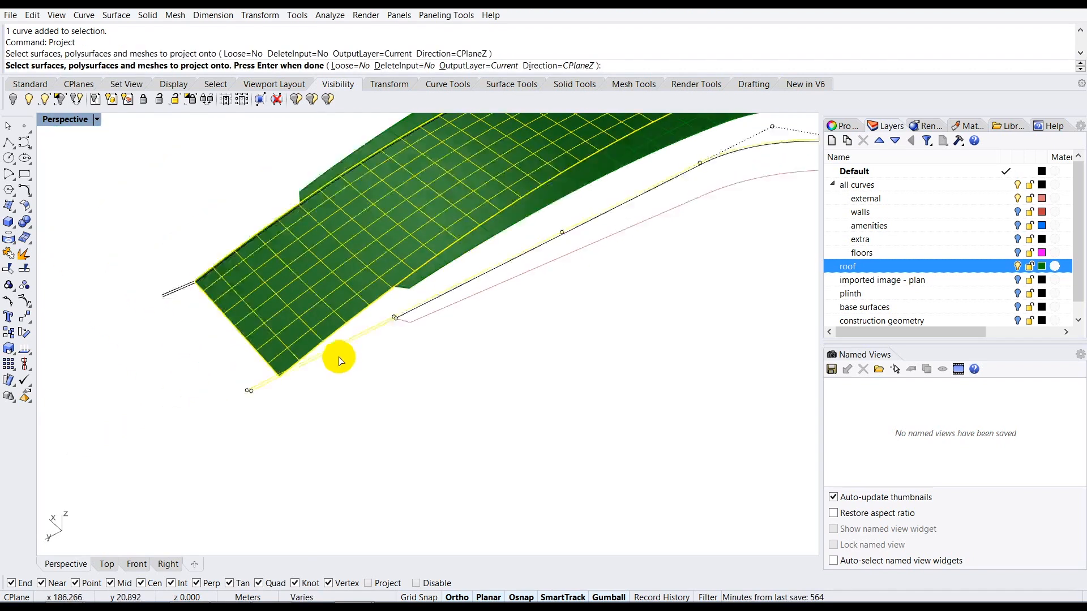
pyautogui.rightClick(419, 249)
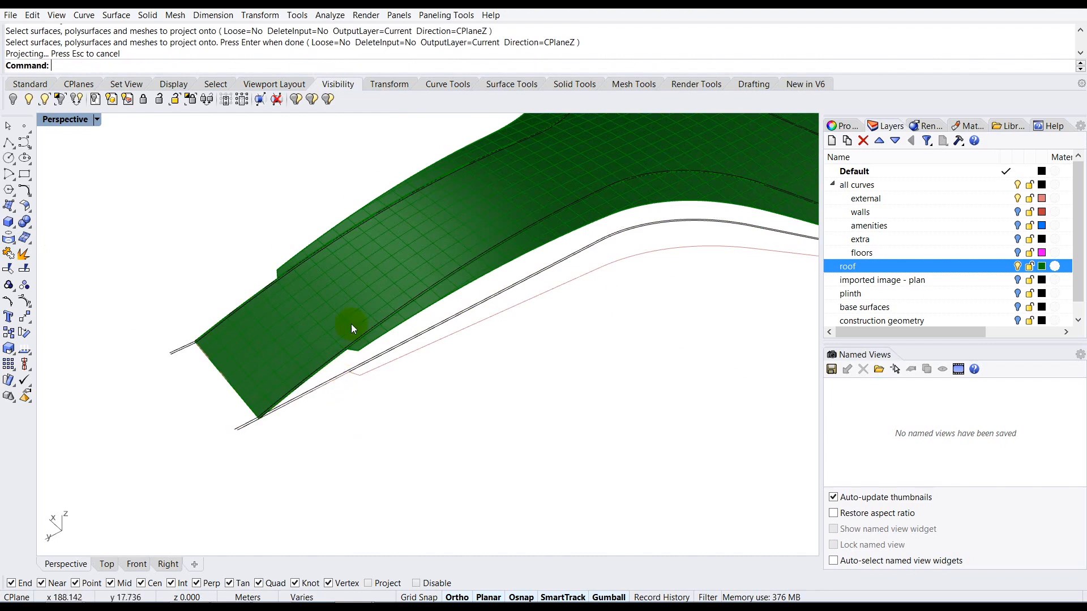
# Step: Join the projected inner and outer wall curves on the roof with their respective projected extensions at the notch
pyautogui.scroll(5, 352, 340)
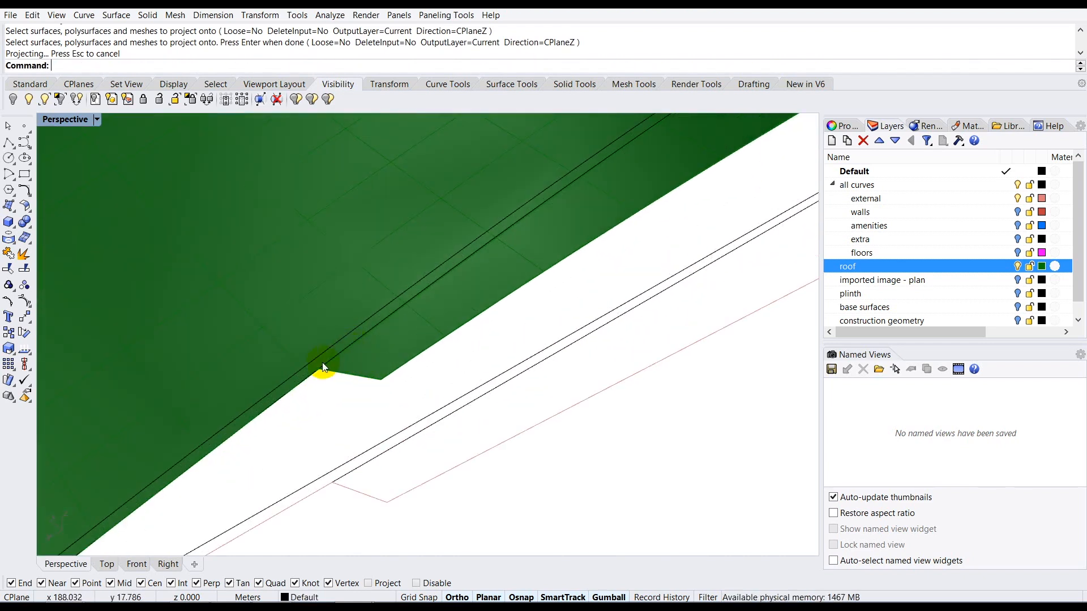
pyautogui.scroll(3, 323, 363)
pyautogui.scroll(-3, 348, 339)
pyautogui.scroll(-3, 348, 339)
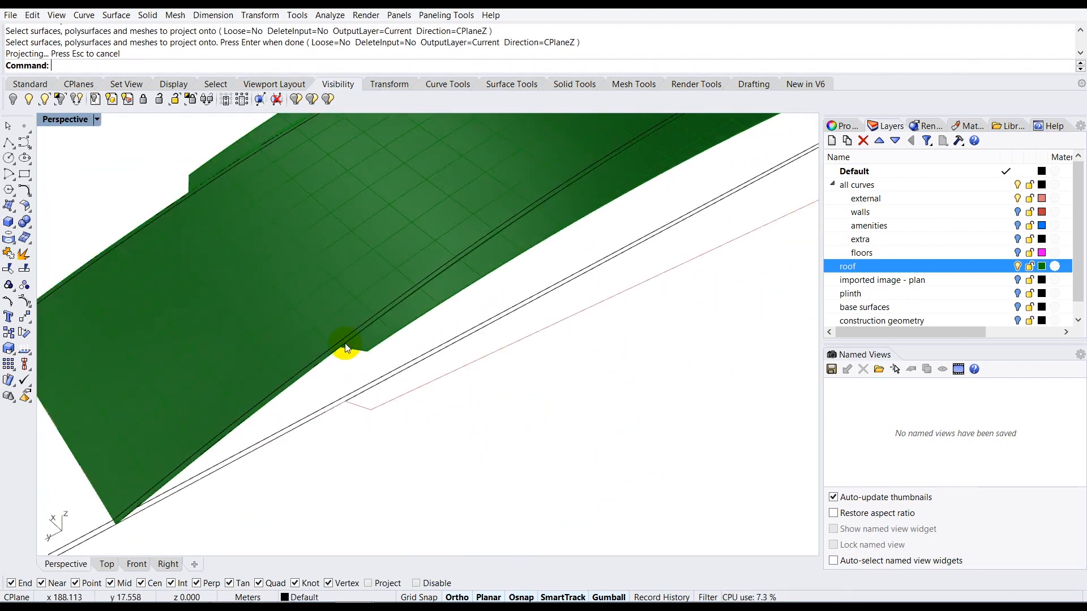
pyautogui.scroll(3, 324, 355)
pyautogui.scroll(2, 325, 357)
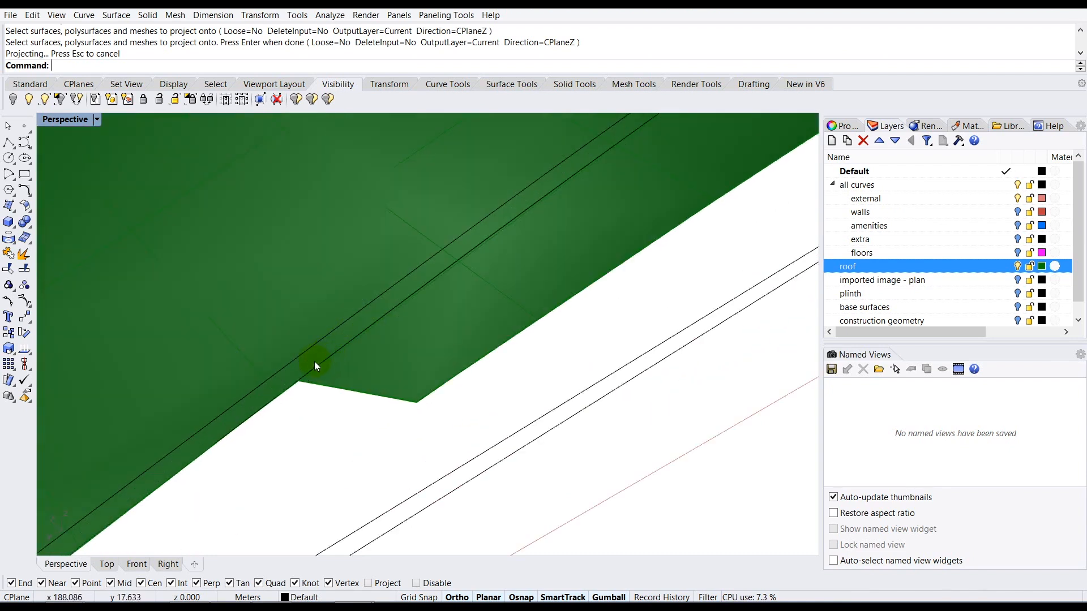
pyautogui.click(330, 356)
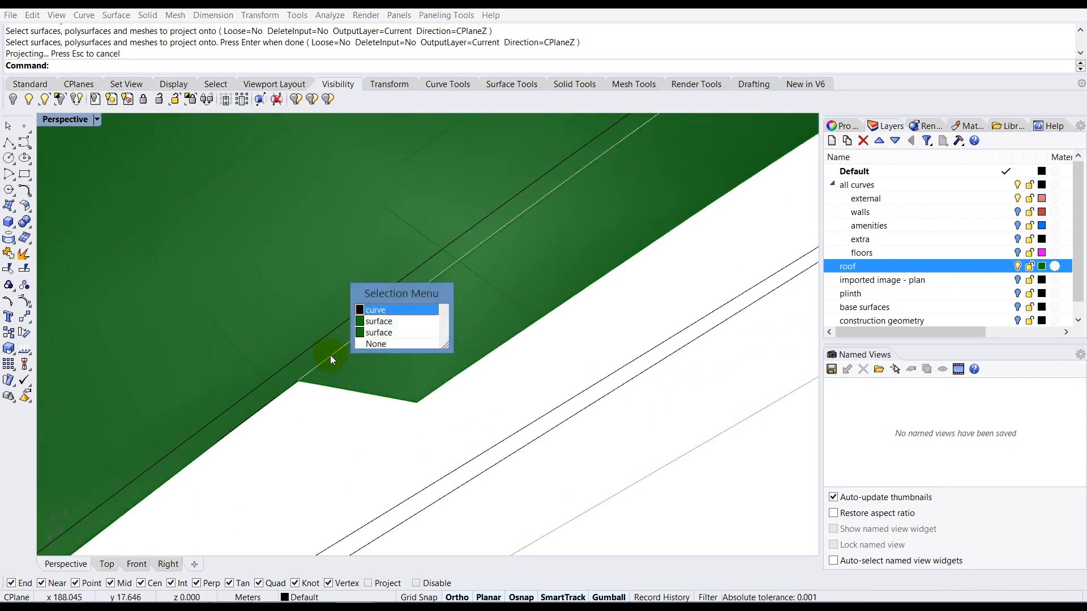
pyautogui.click(379, 310)
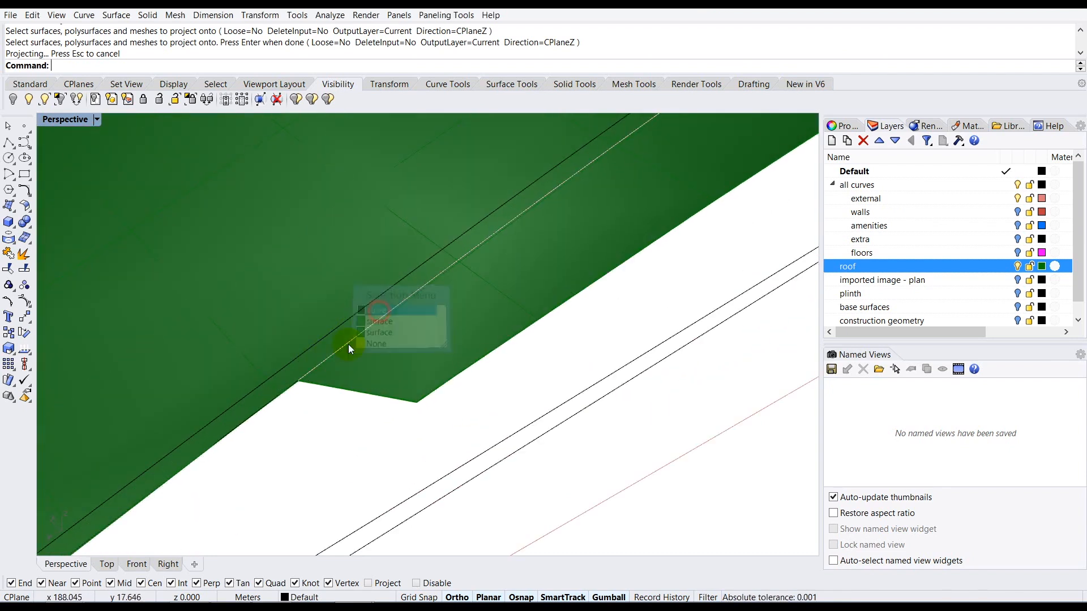
pyautogui.click(293, 386)
pyautogui.click(382, 316)
pyautogui.scroll(-2, 385, 340)
pyautogui.scroll(-2, 385, 341)
pyautogui.scroll(4, 362, 354)
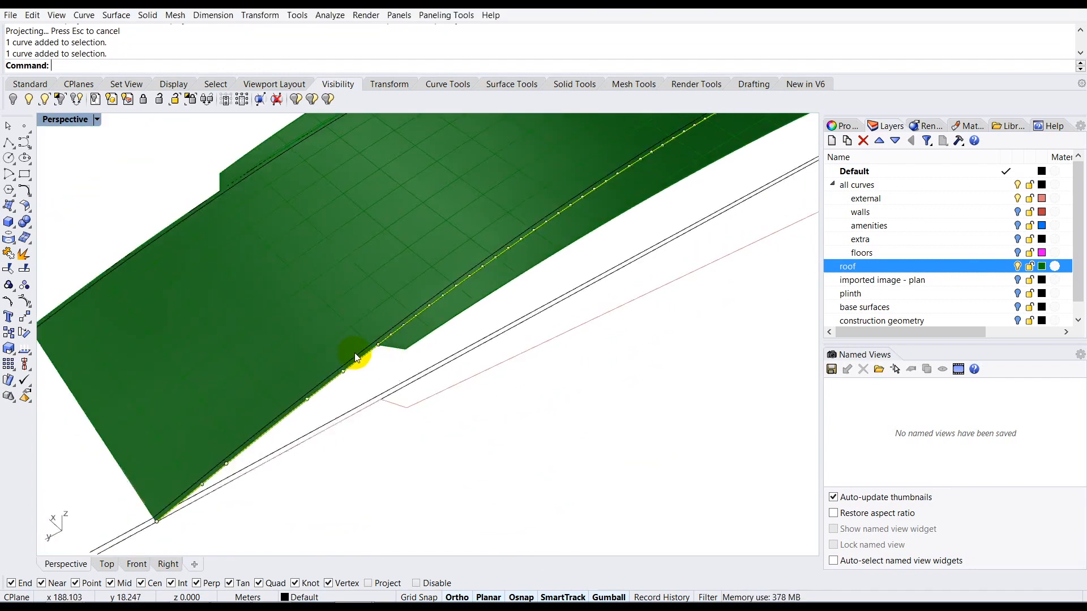
pyautogui.click(391, 340)
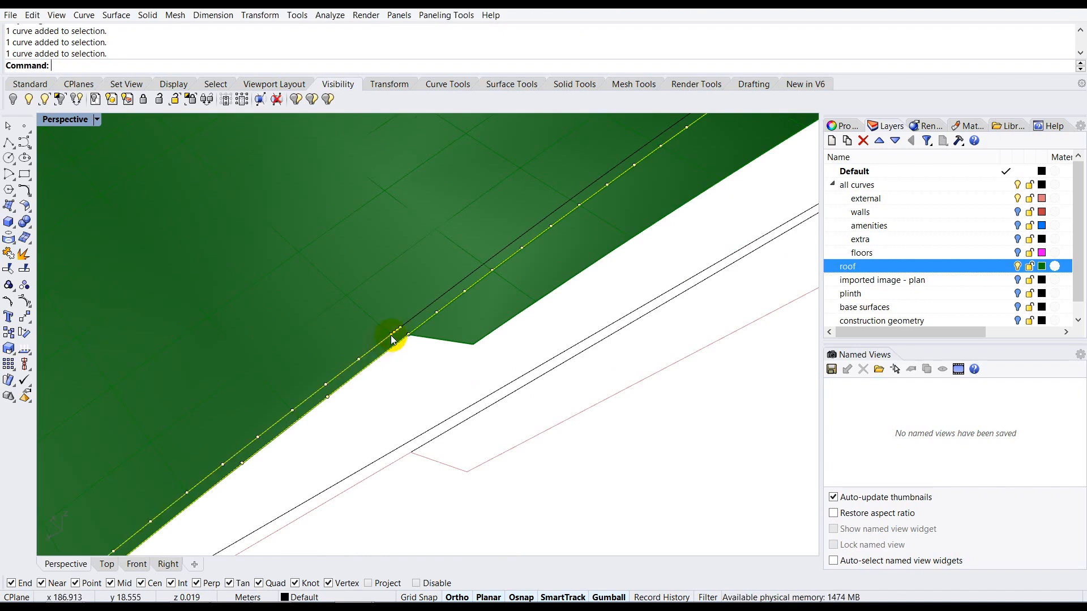
pyautogui.click(413, 321)
pyautogui.scroll(-3, 368, 363)
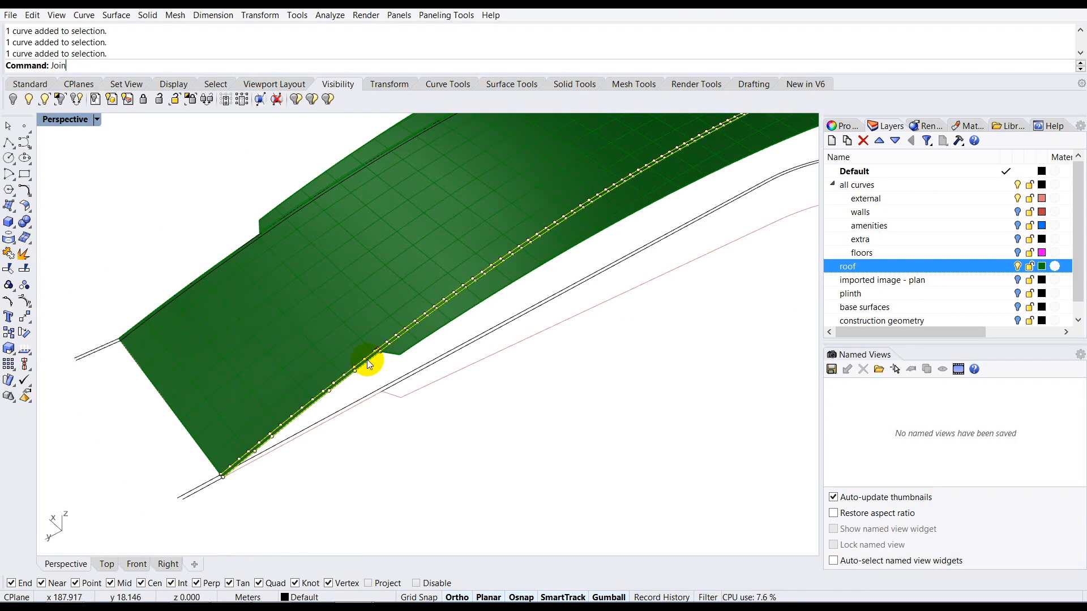
pyautogui.press('Return')
pyautogui.click(367, 441)
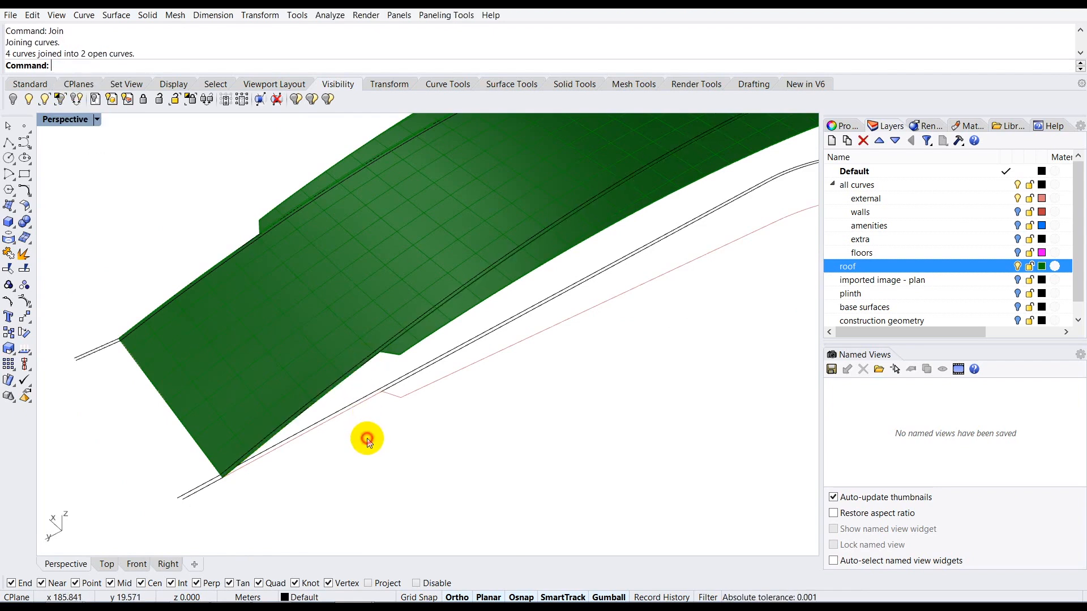
# Step: Split the main roof surface using the projected inner wall curves on all three sides as cutting objects
pyautogui.scroll(-5, 350, 433)
pyautogui.moveTo(351, 431); pyautogui.dragTo(492, 332, button='right')
pyautogui.scroll(4, 492, 333)
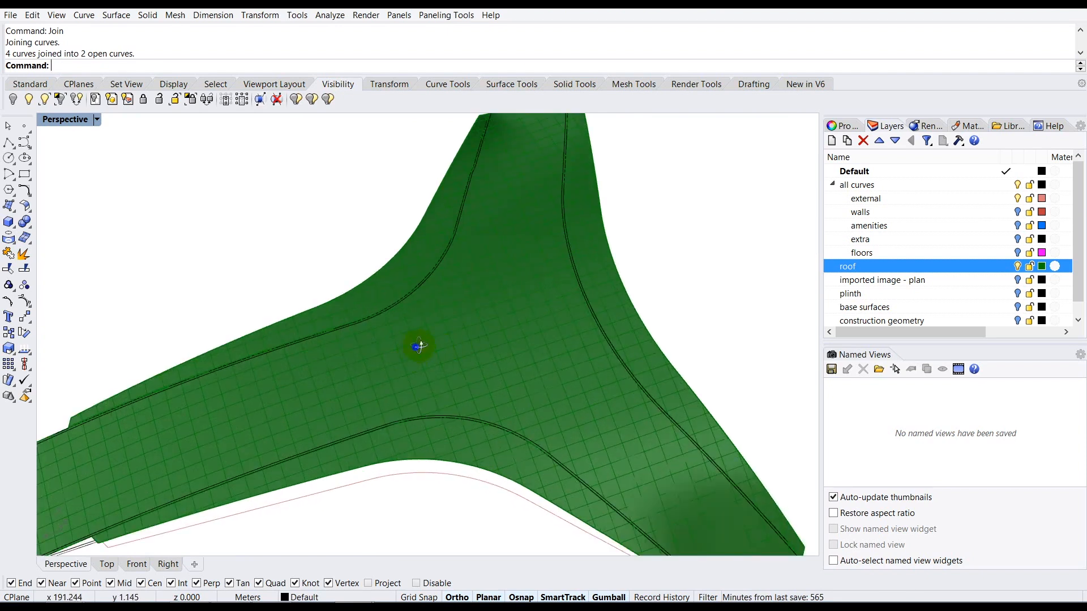
pyautogui.moveTo(419, 346); pyautogui.dragTo(451, 328, button='right')
pyautogui.moveTo(370, 345); pyautogui.dragTo(466, 341, button='right')
pyautogui.click(472, 319)
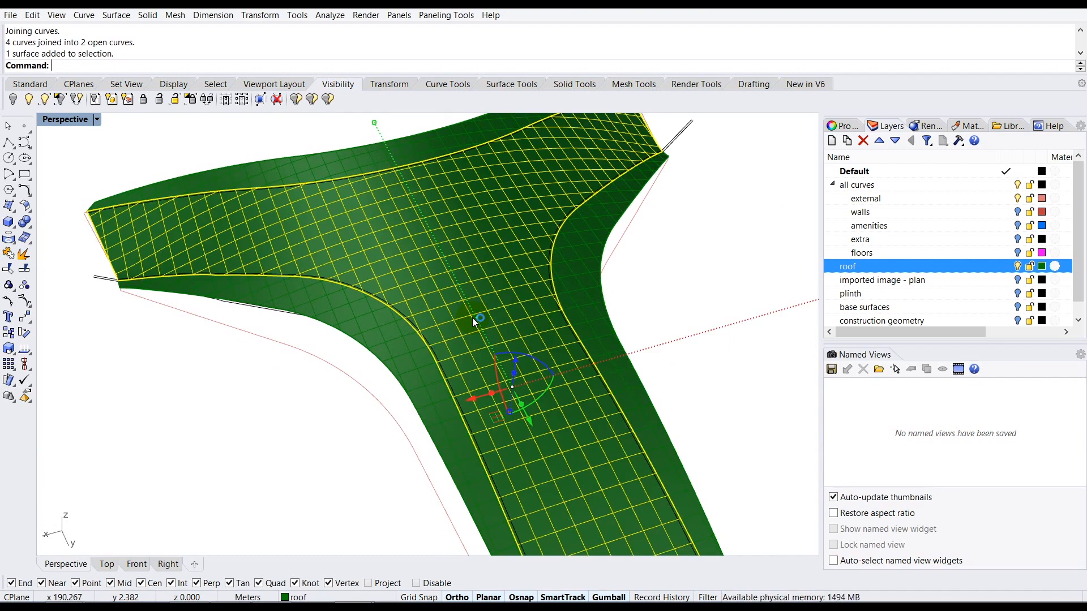
pyautogui.press('Return')
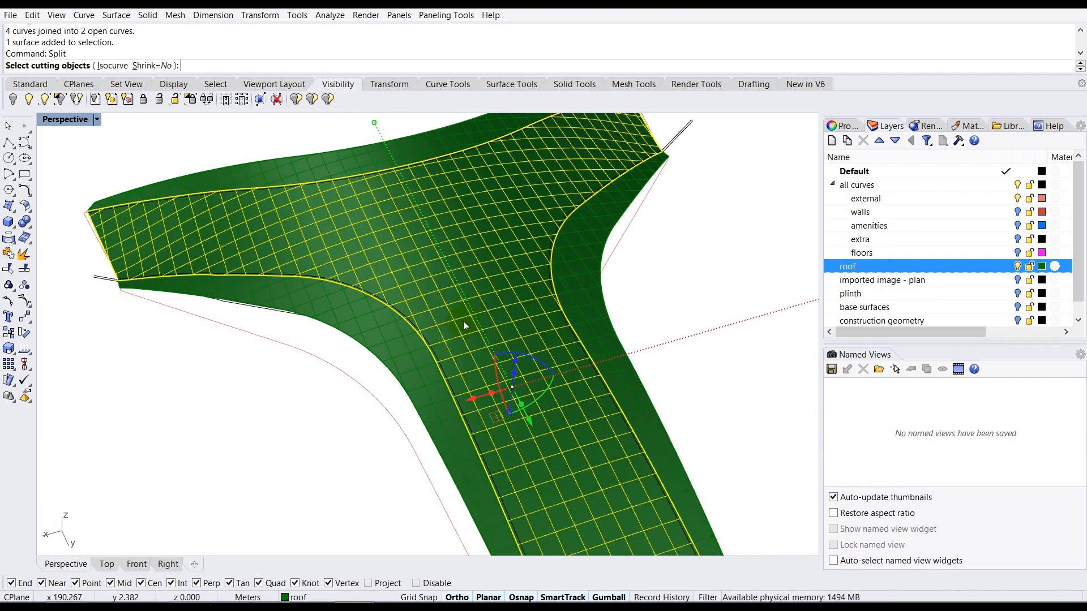
pyautogui.scroll(2, 355, 179)
pyautogui.scroll(5, 355, 179)
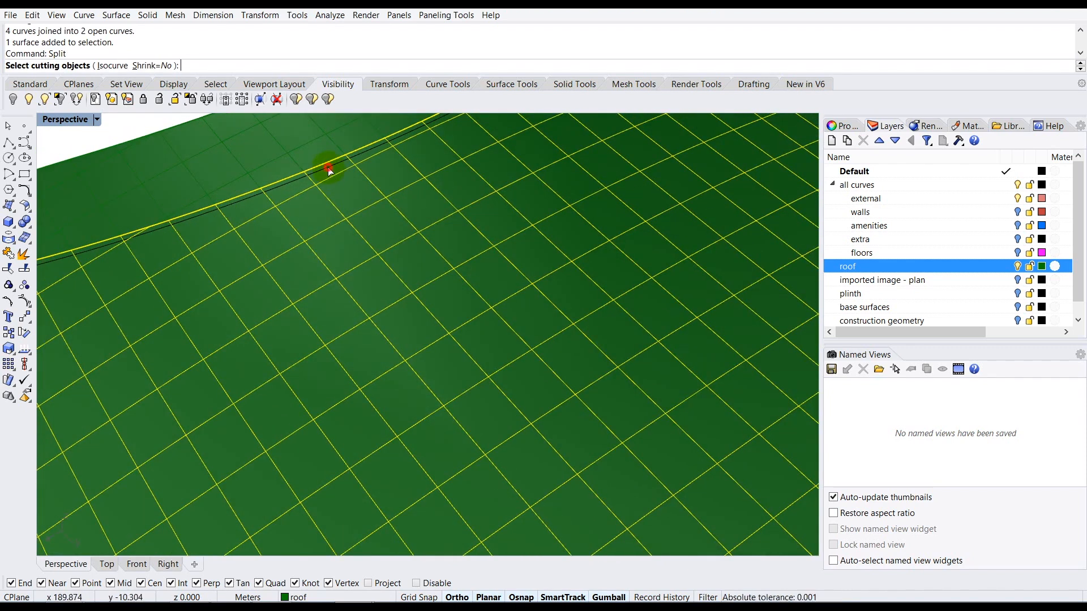
pyautogui.click(327, 167)
pyautogui.scroll(-3, 311, 213)
pyautogui.scroll(3, 596, 268)
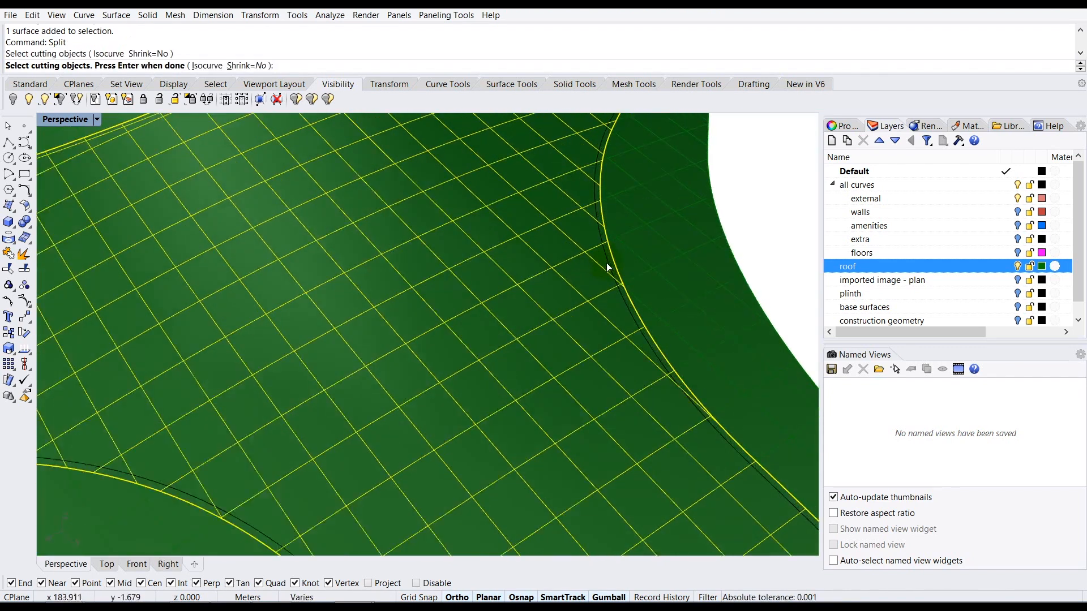
pyautogui.click(608, 263)
pyautogui.scroll(-1, 595, 239)
pyautogui.scroll(-3, 365, 358)
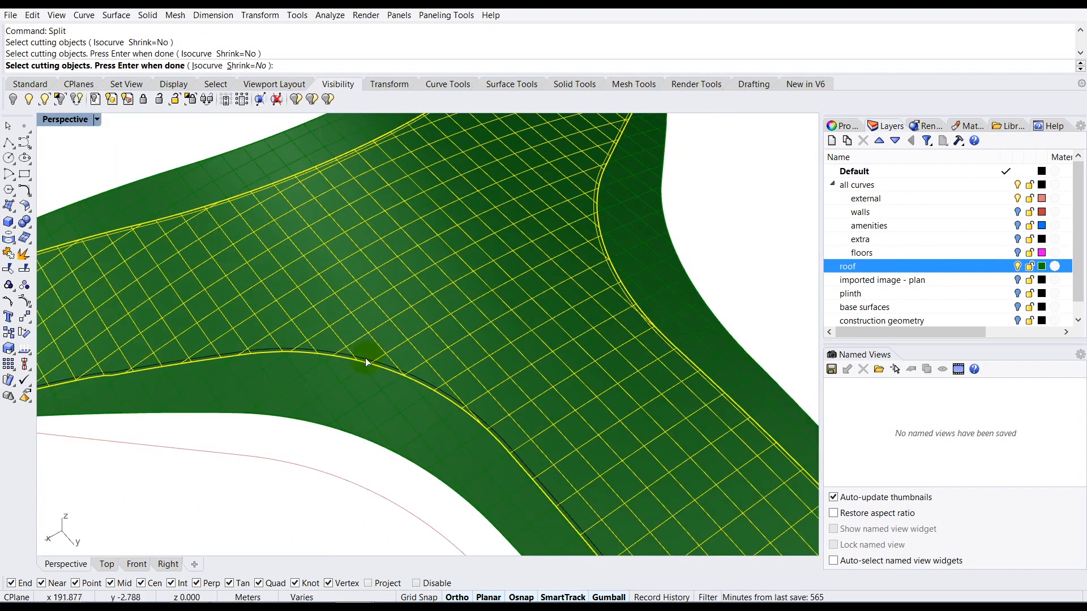
pyautogui.scroll(3, 371, 364)
pyautogui.click(368, 364)
pyautogui.scroll(-1, 341, 331)
pyautogui.scroll(-5, 341, 331)
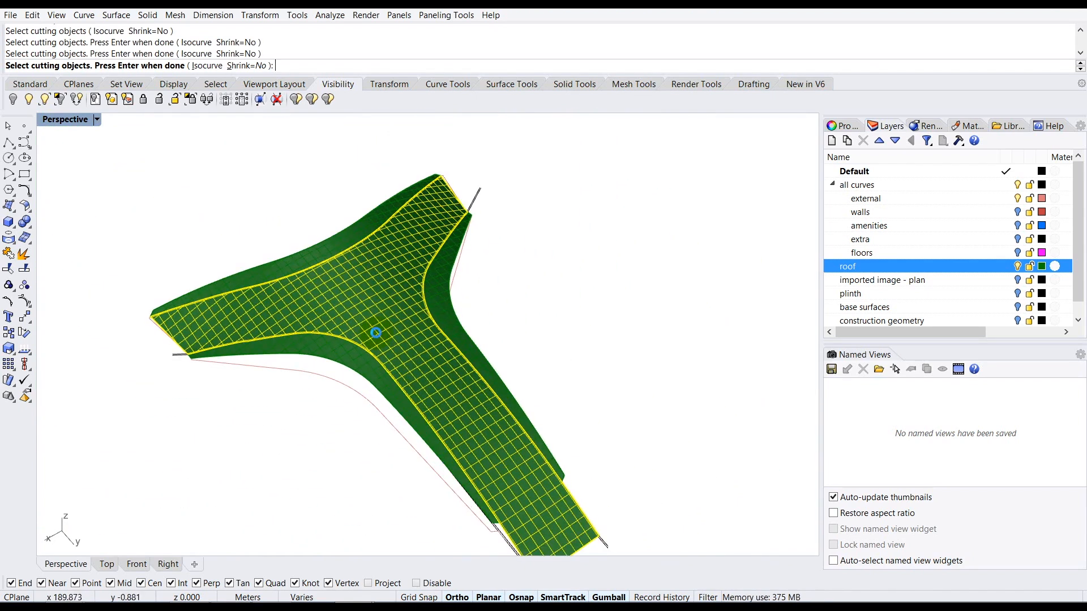
pyautogui.press('Return')
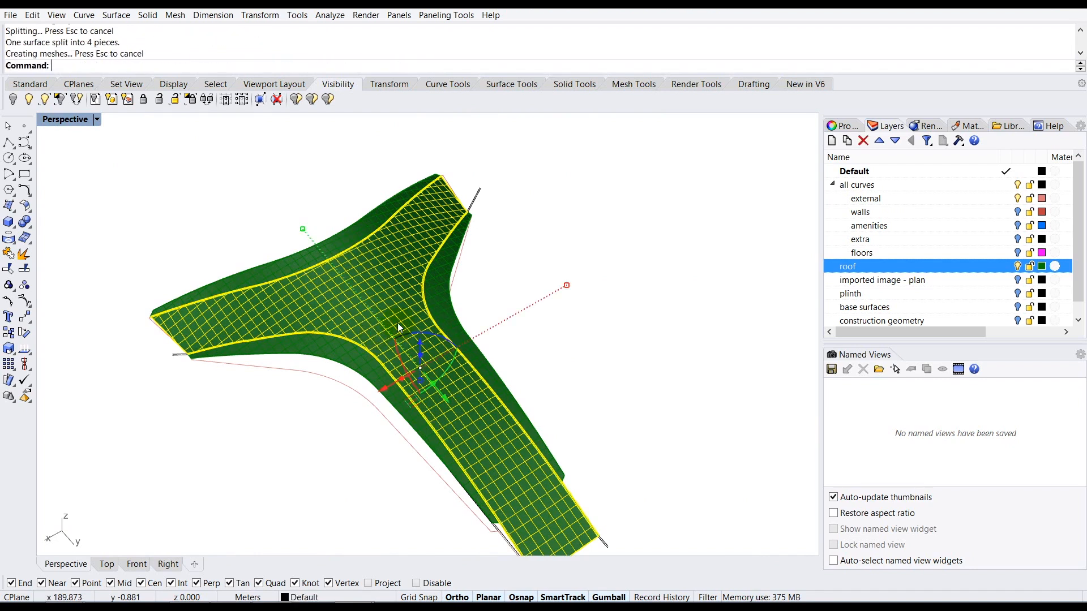
pyautogui.click(590, 238)
# Step: Select the narrow roof strips between the double wall curves, starting with two sides of the building
pyautogui.scroll(6, 295, 273)
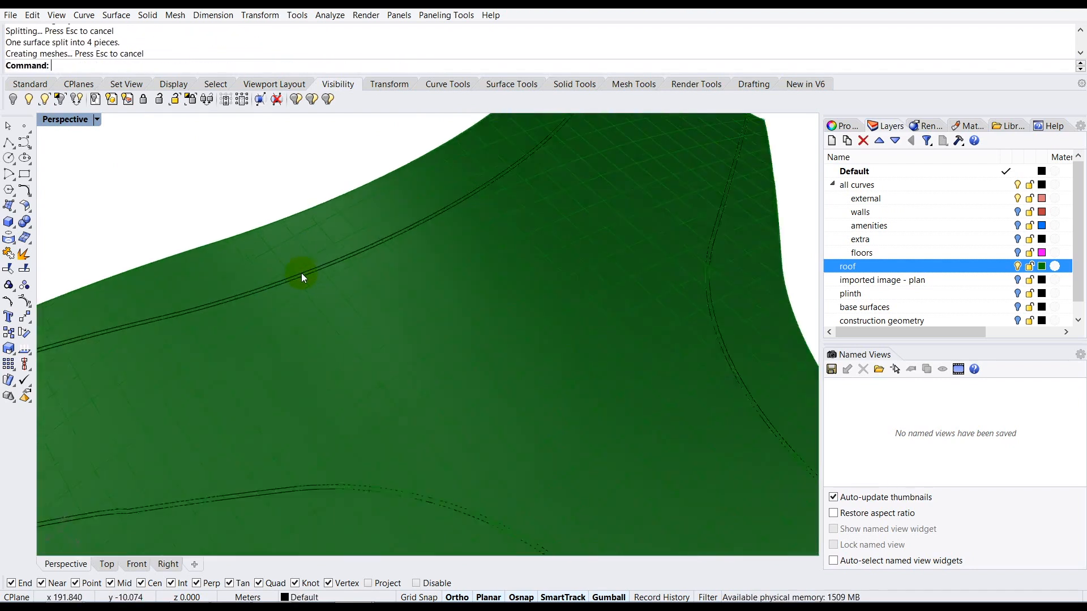
pyautogui.scroll(3, 306, 272)
pyautogui.click(318, 273)
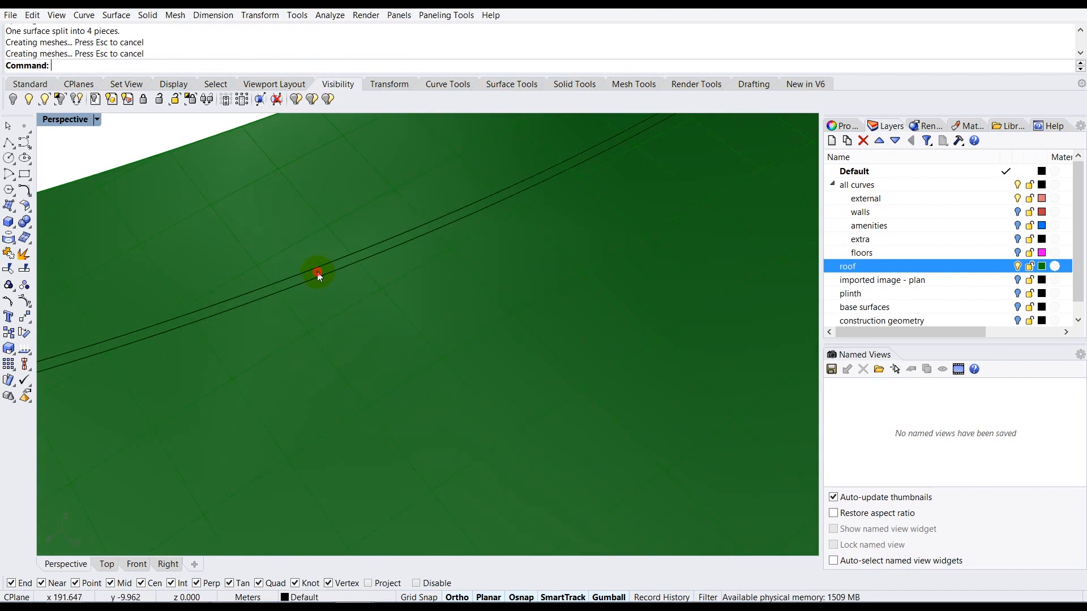
pyautogui.scroll(-5, 316, 275)
pyautogui.moveTo(317, 274); pyautogui.dragTo(508, 286, button='right')
pyautogui.scroll(8, 508, 291)
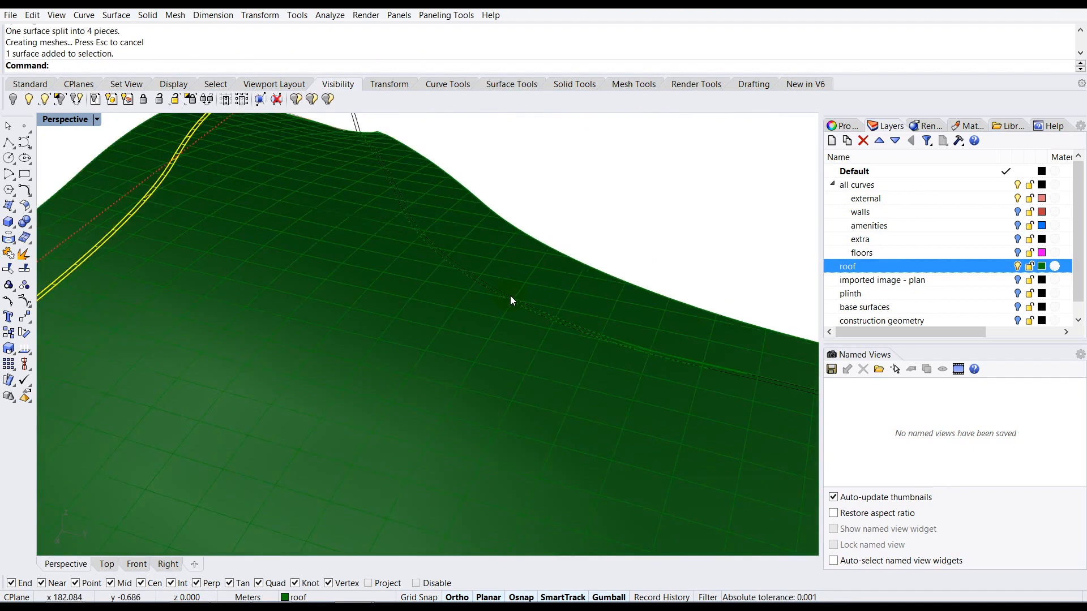
pyautogui.scroll(-1, 511, 303)
pyautogui.click(517, 302)
pyautogui.click(511, 297)
pyautogui.scroll(1, 510, 297)
pyautogui.click(508, 297)
pyautogui.scroll(-10, 494, 264)
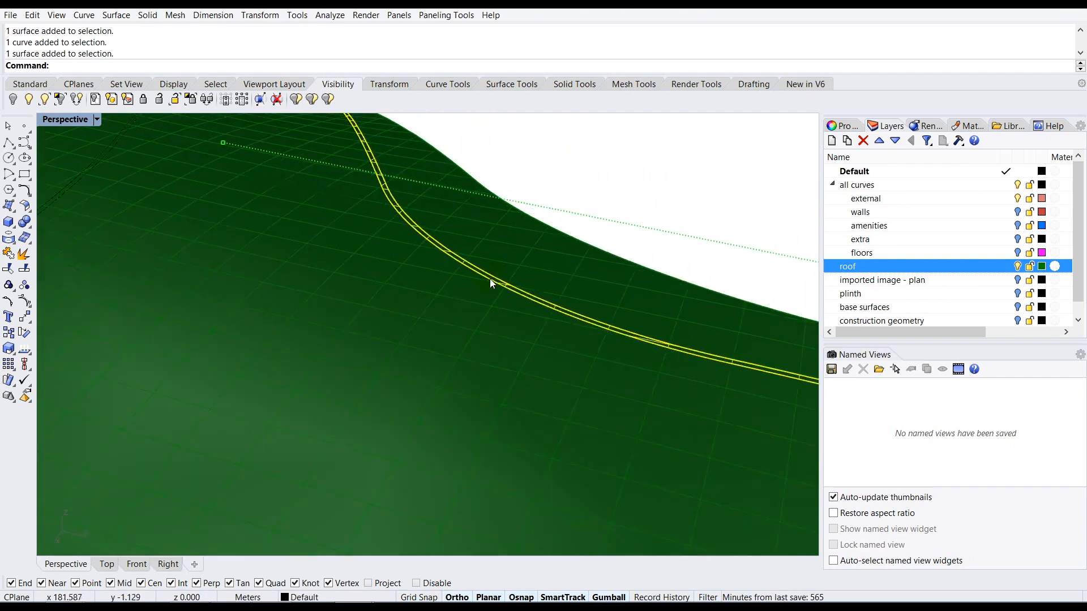